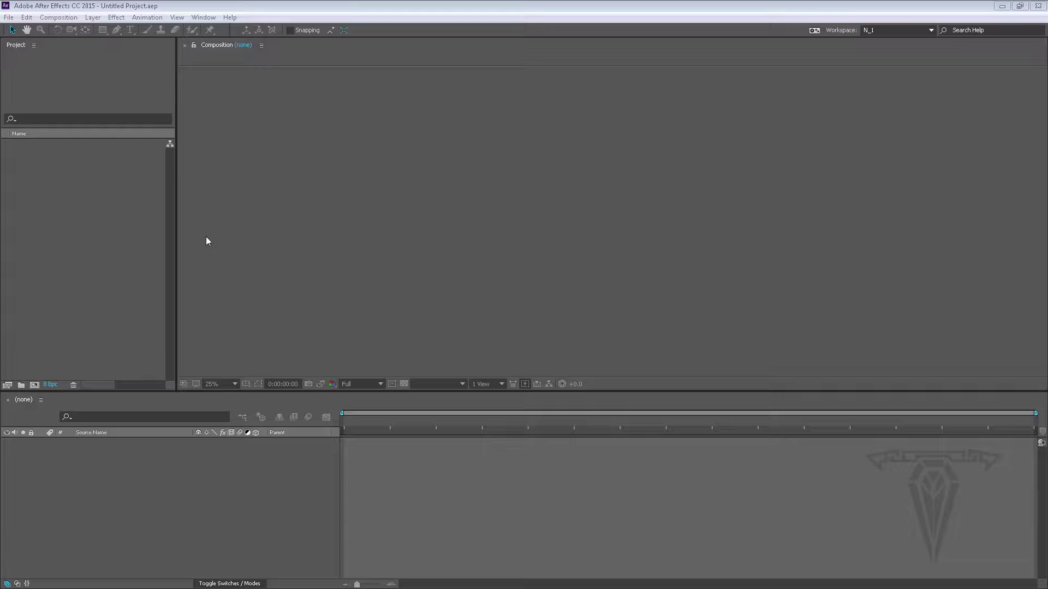
left_click(9, 17)
mouse_move(48, 175)
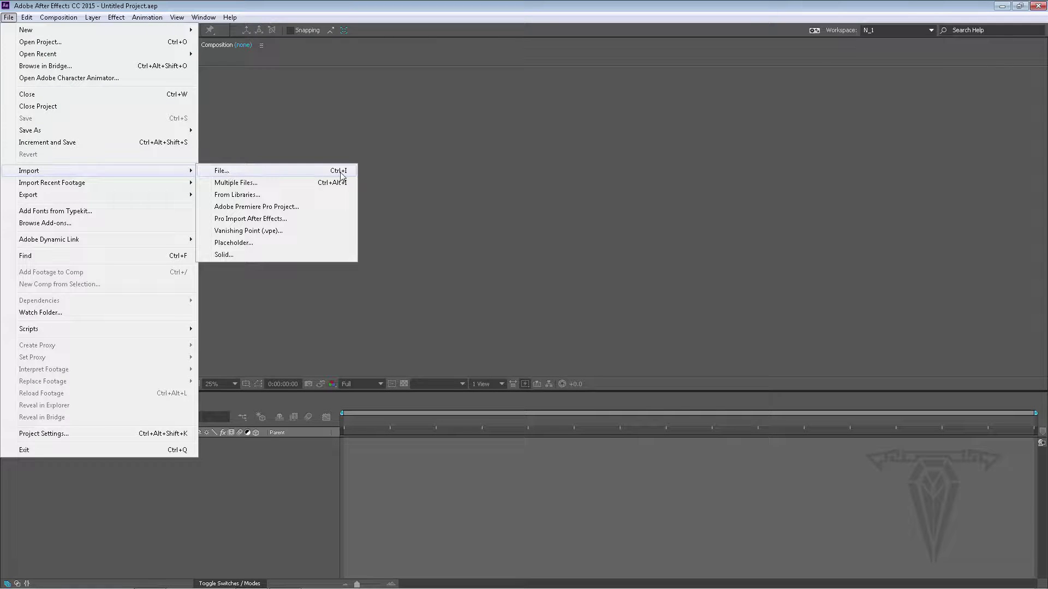
left_click(282, 335)
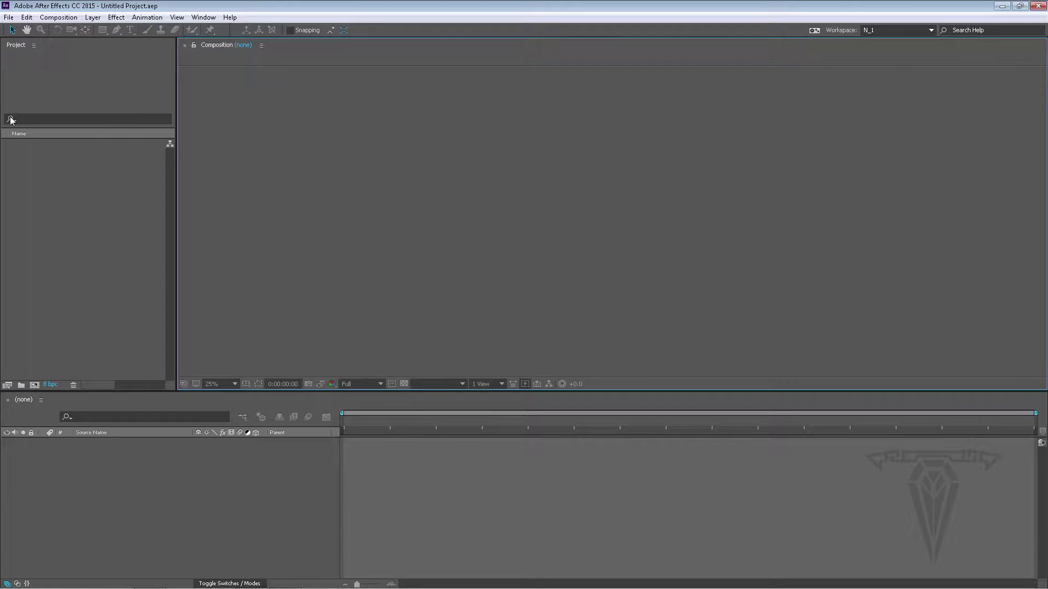
Step: Start a file import and browse to the Logo folder under TraptCG, Tutorials, Logo_Animation on the Work2 (D:) drive
right_click(72, 189)
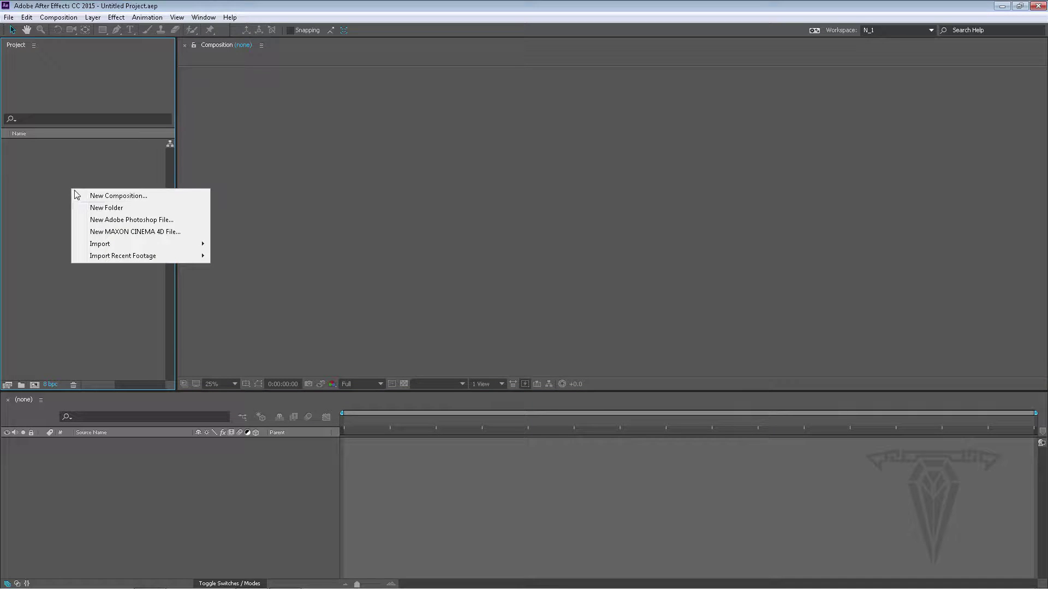
mouse_move(130, 248)
left_click(243, 245)
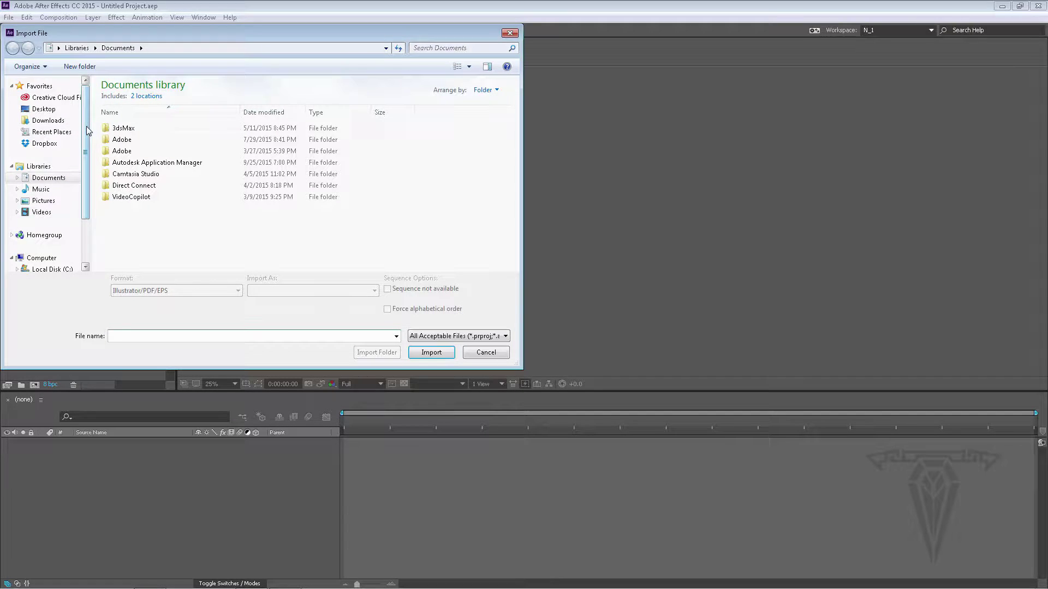
left_click_drag(87, 129, 89, 172)
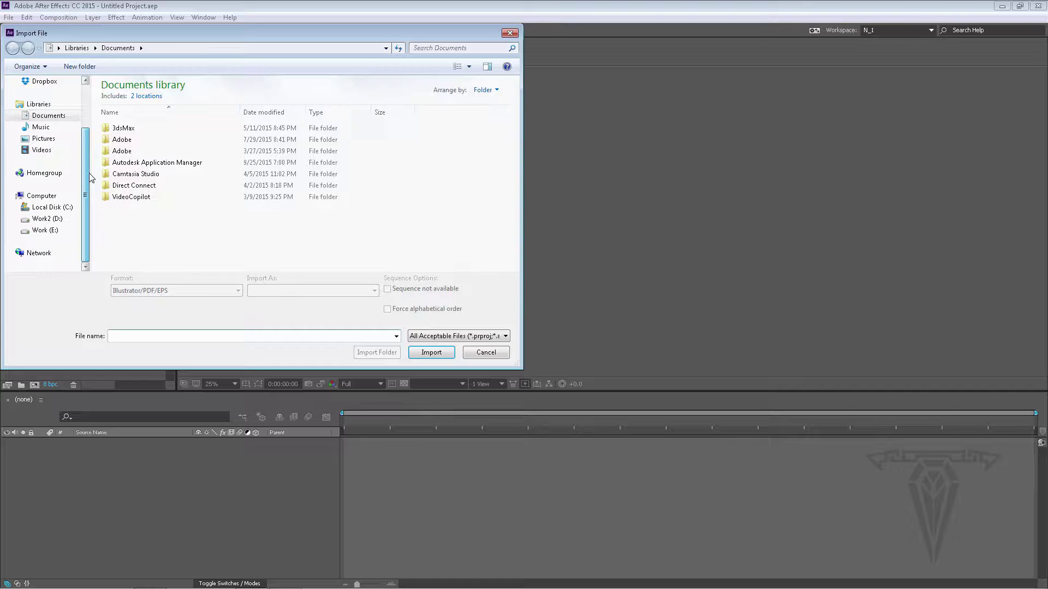
left_click(47, 220)
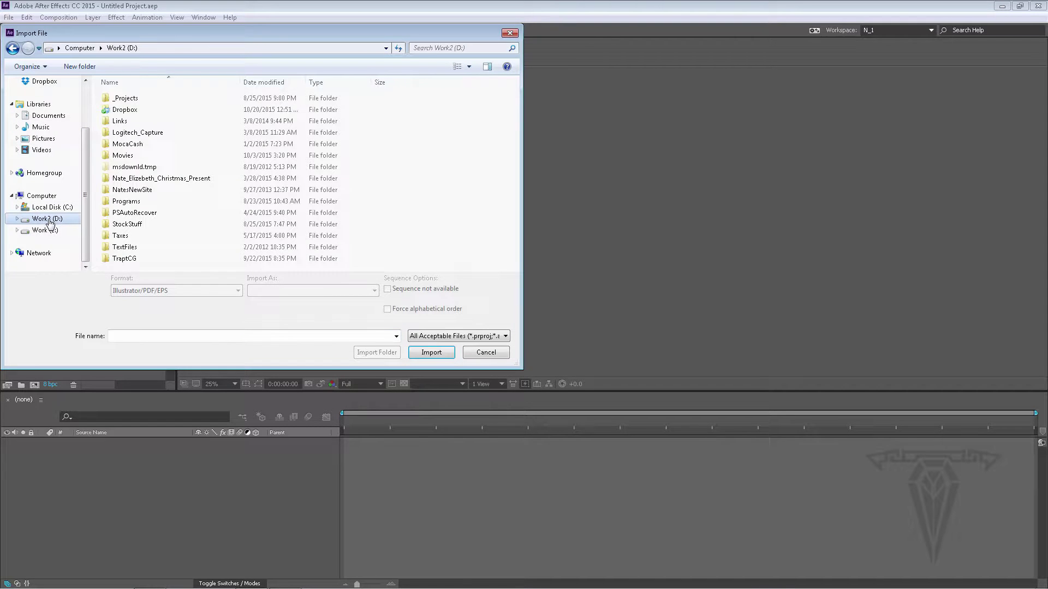
left_click(121, 260)
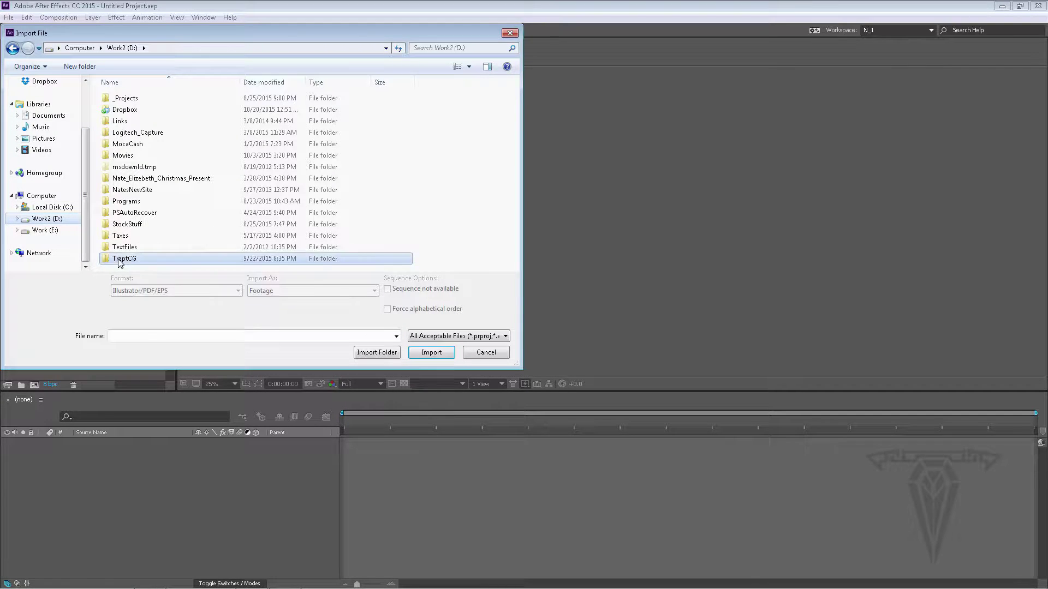
double_click(121, 260)
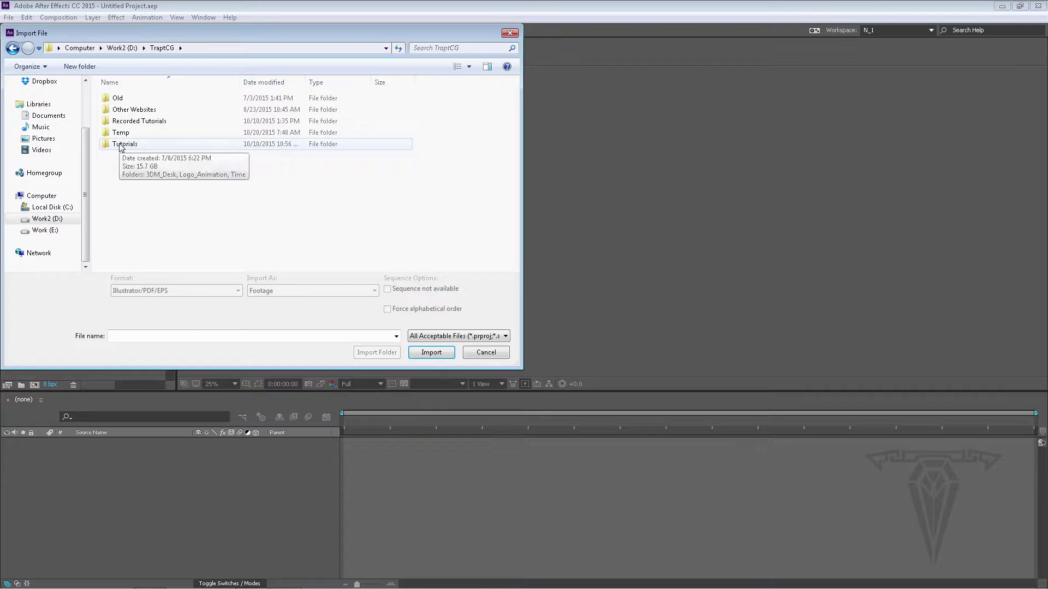
double_click(121, 145)
double_click(120, 109)
left_click(119, 99)
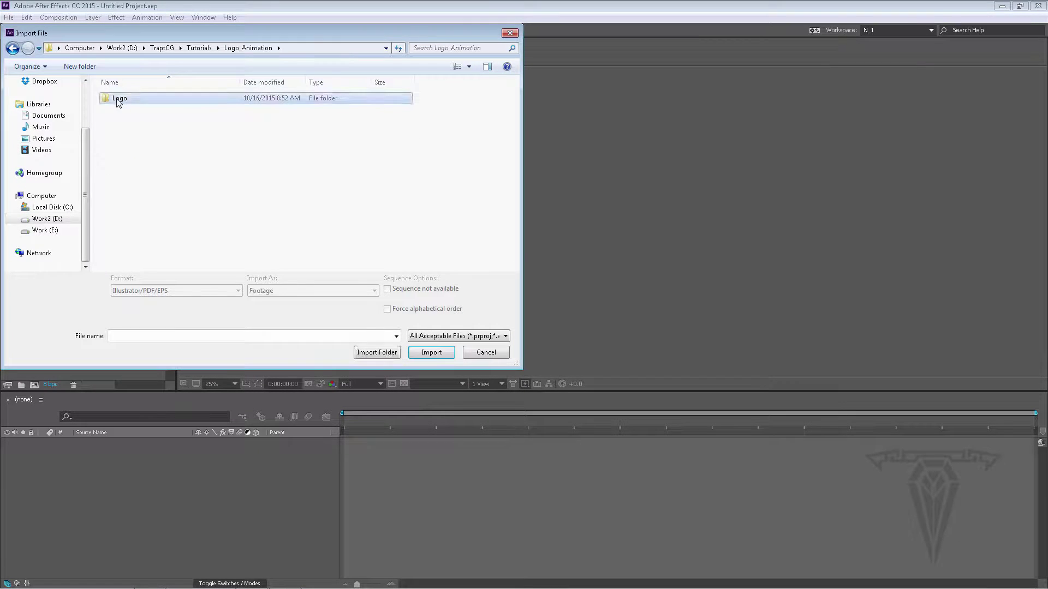
double_click(118, 99)
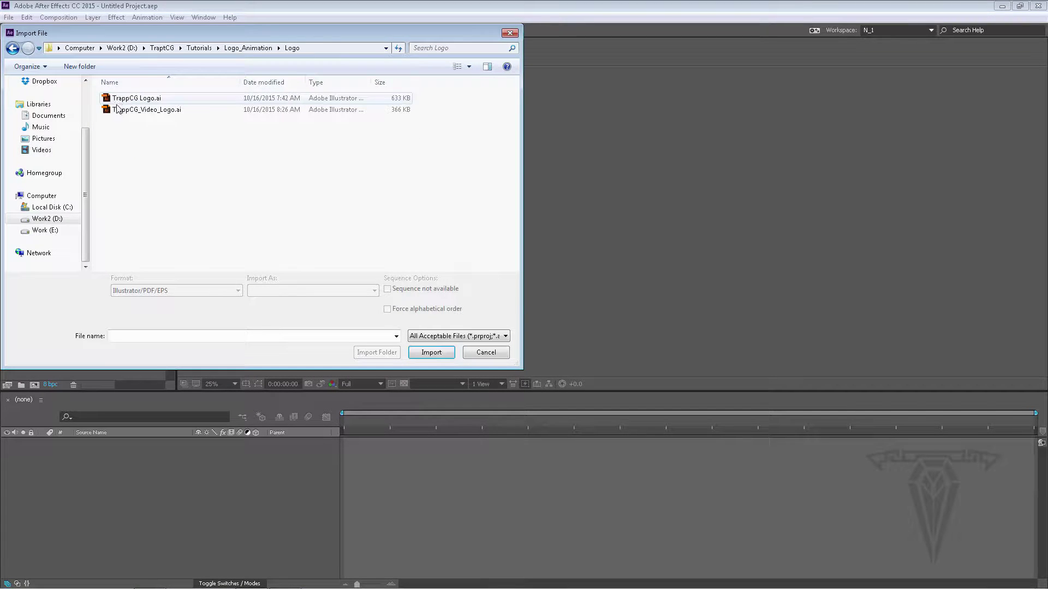
Step: Import TrappCG_Video_Logo.ai as Composition - Retain Layer Sizes
left_click(154, 112)
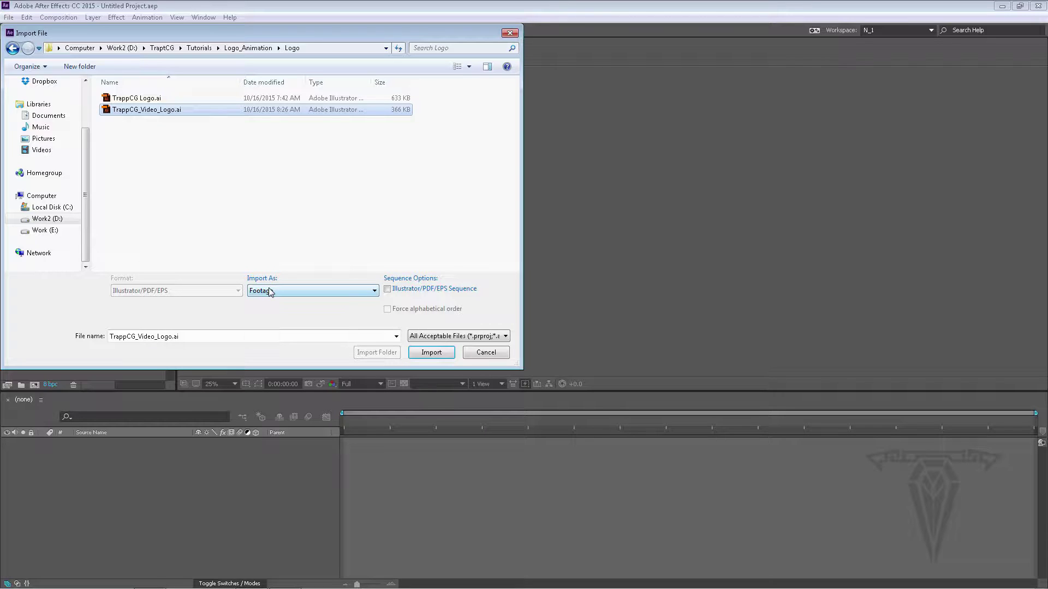
left_click(296, 293)
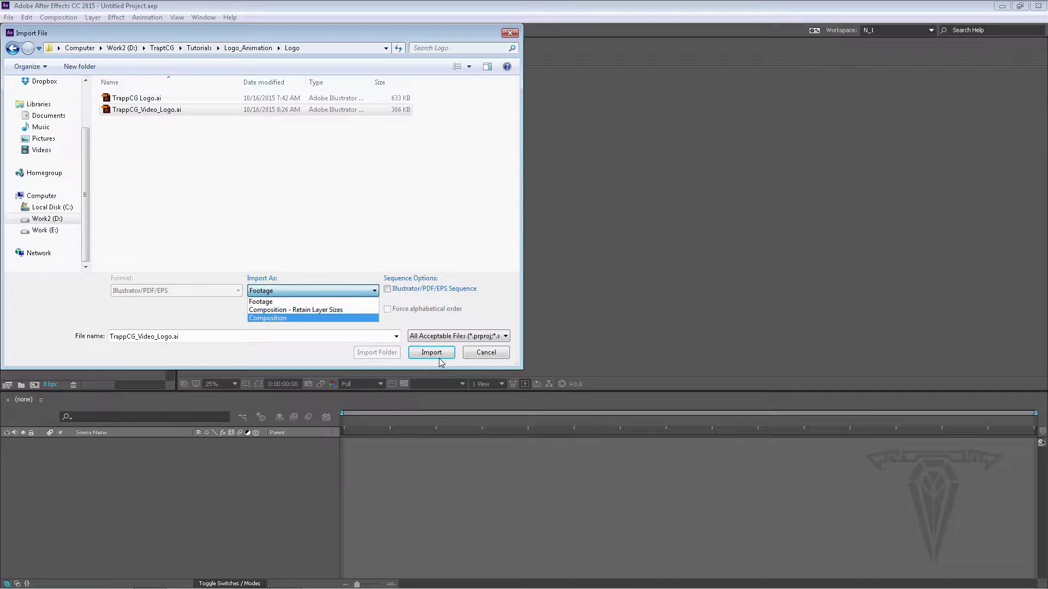
left_click(281, 311)
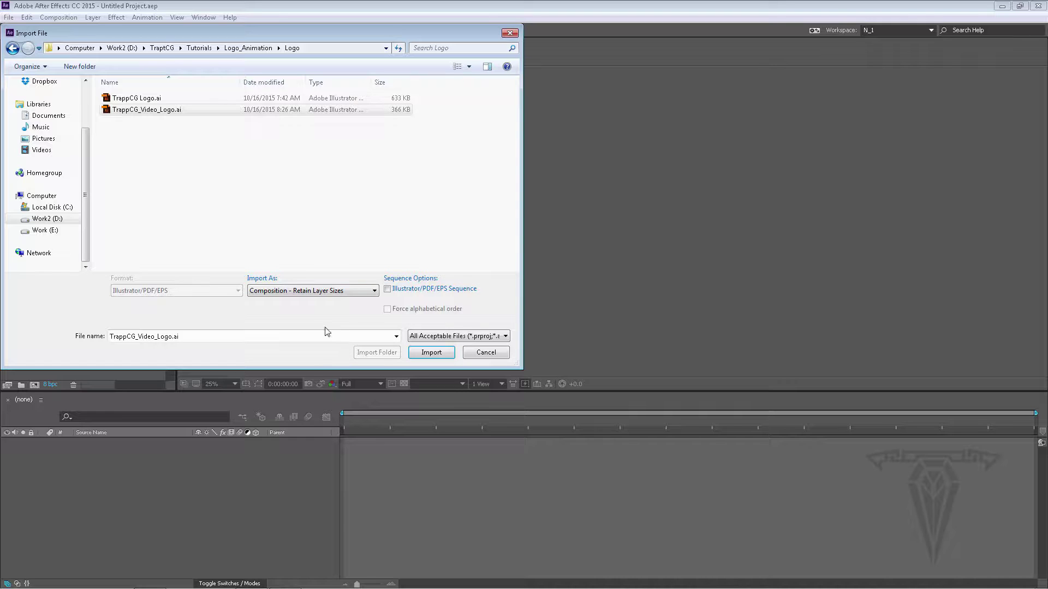
left_click(431, 353)
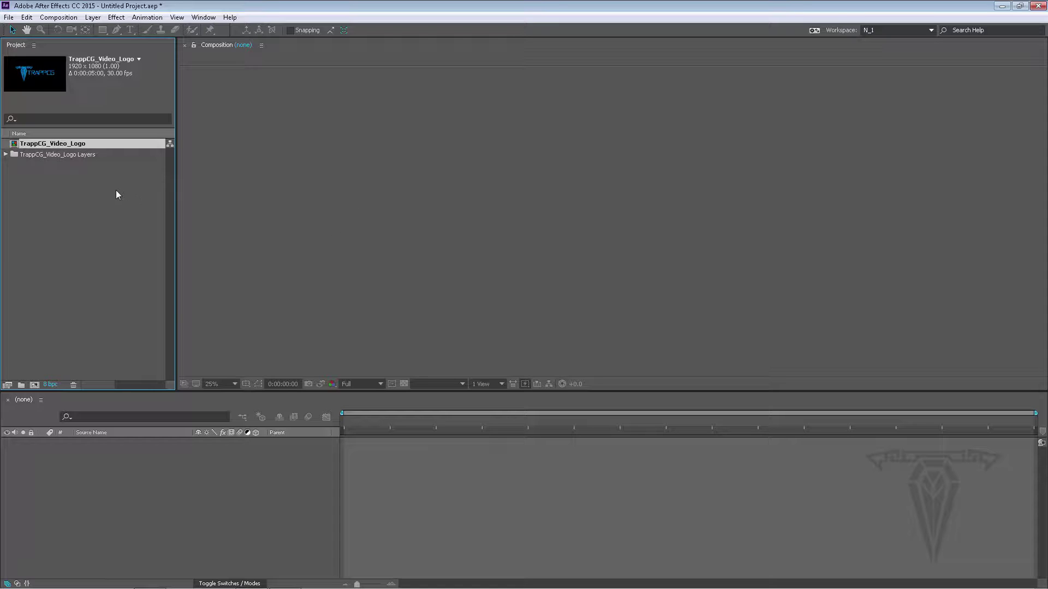
Step: Examine the imported TrappCG_Video_Logo composition and the individual layer files inside the TrappCG_Video_Logo Layers folder
left_click(52, 154)
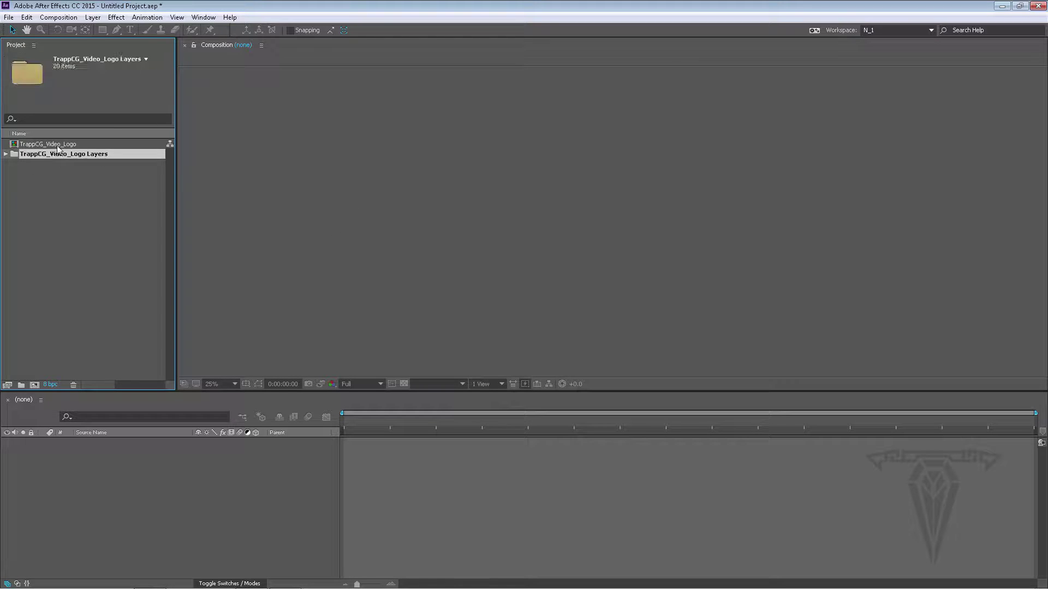
left_click(88, 144)
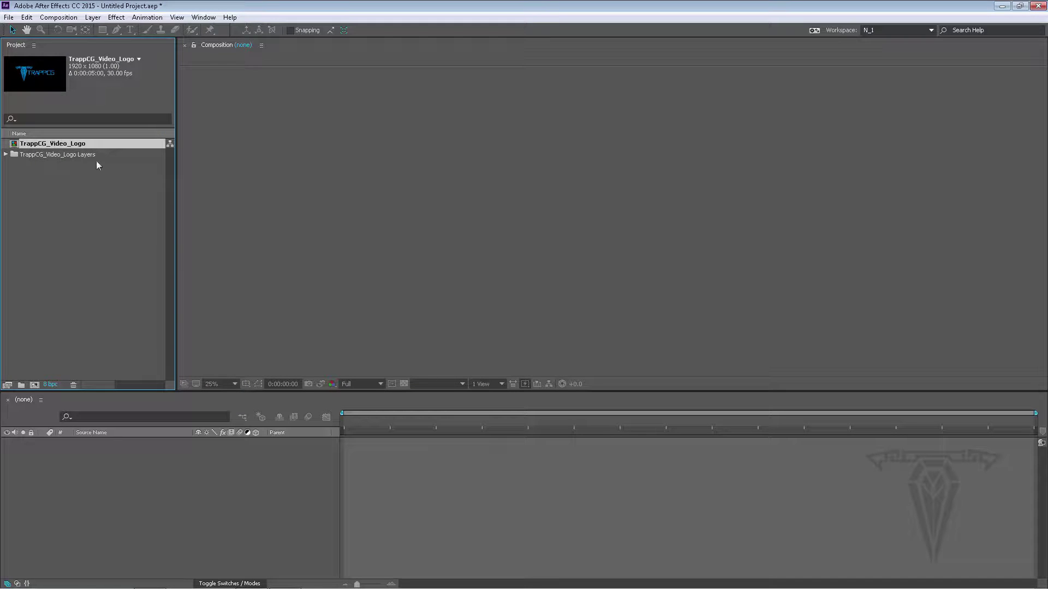
left_click(59, 18)
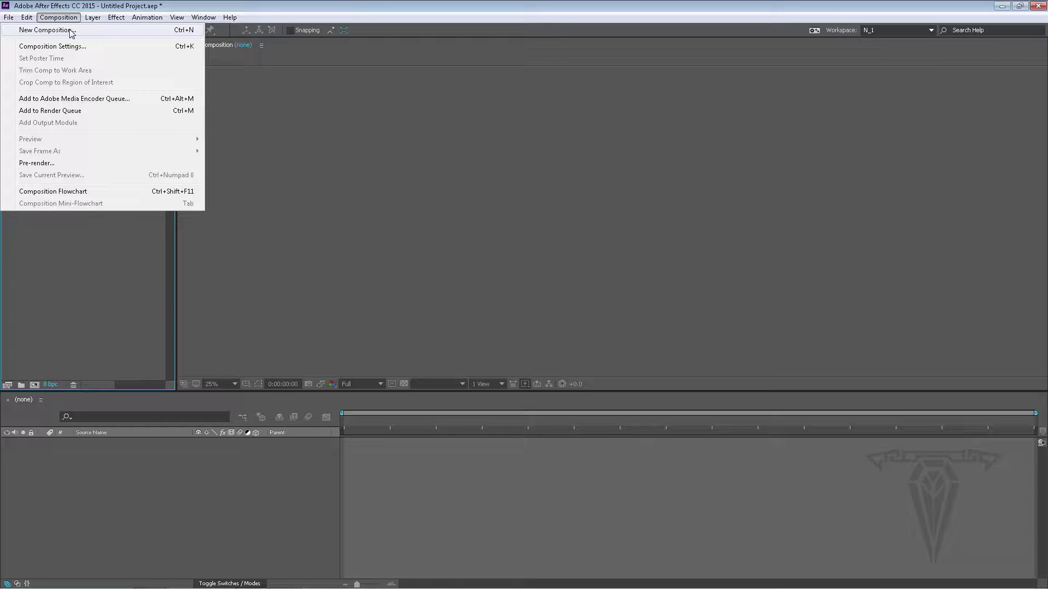
left_click(90, 218)
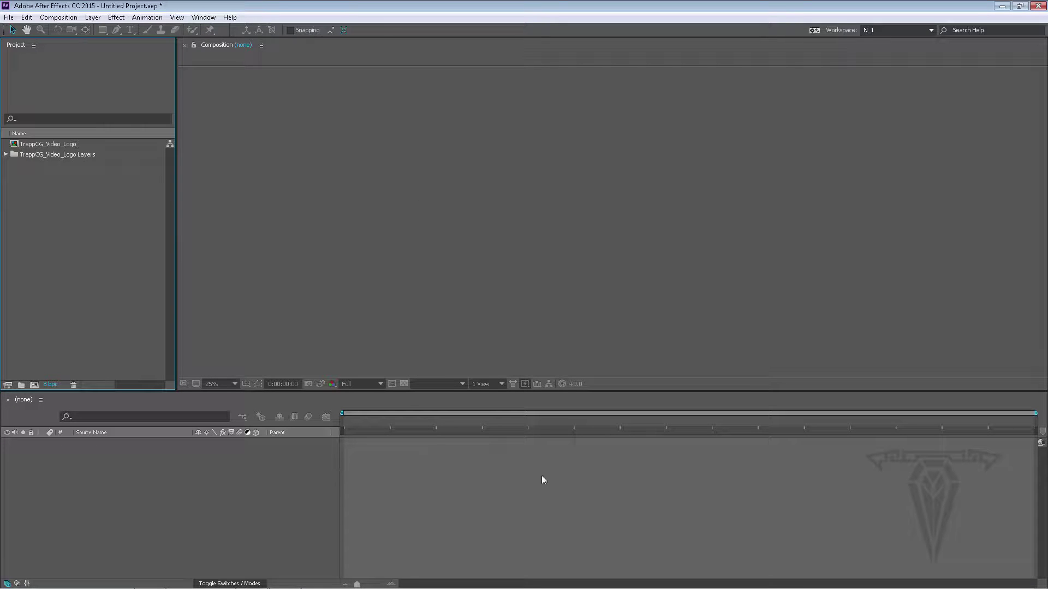
left_click(16, 146)
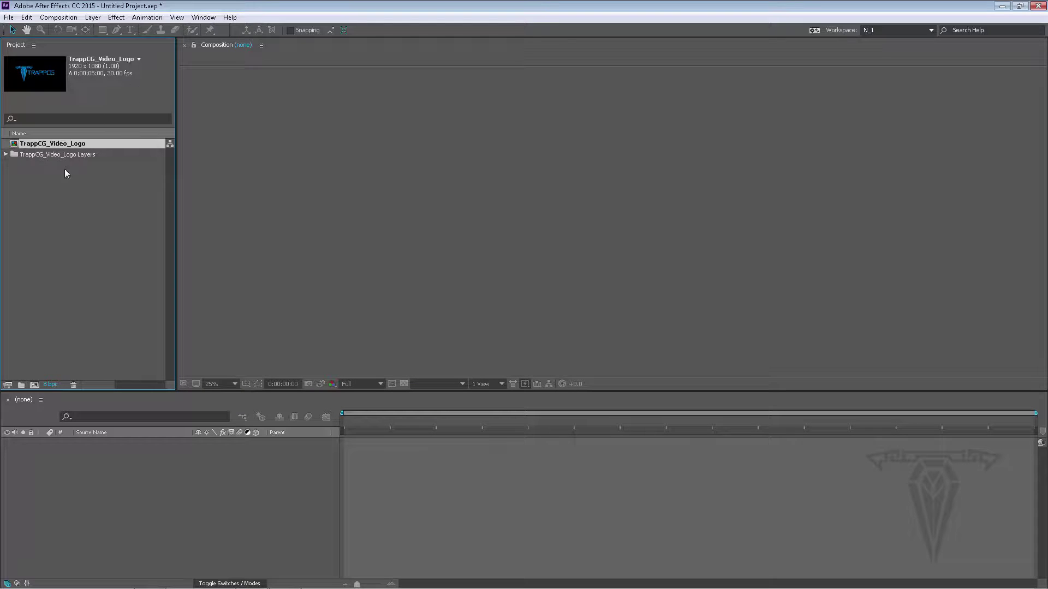
left_click(31, 154)
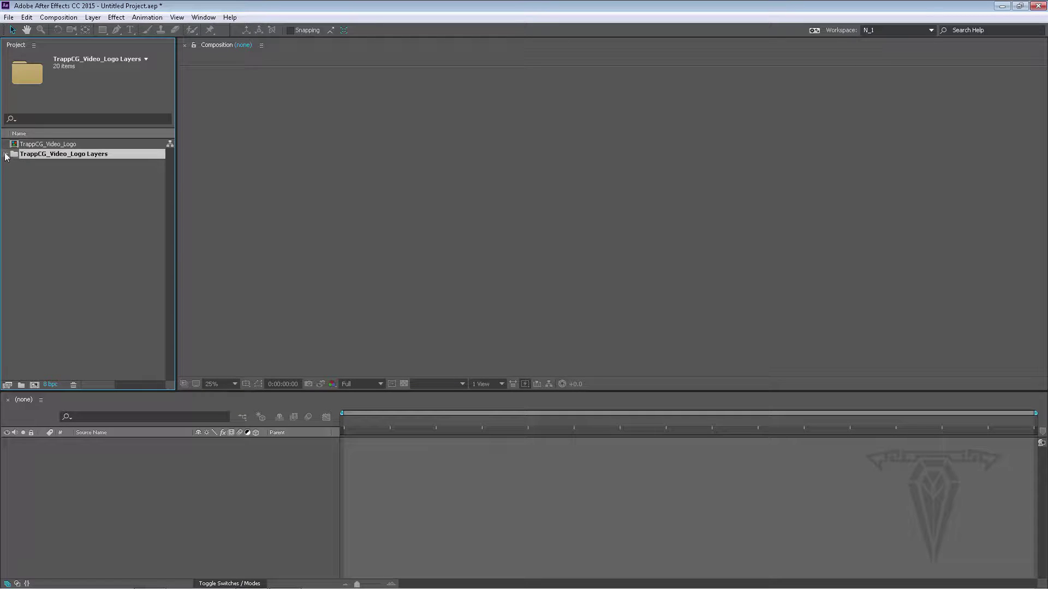
left_click(6, 154)
left_click(64, 165)
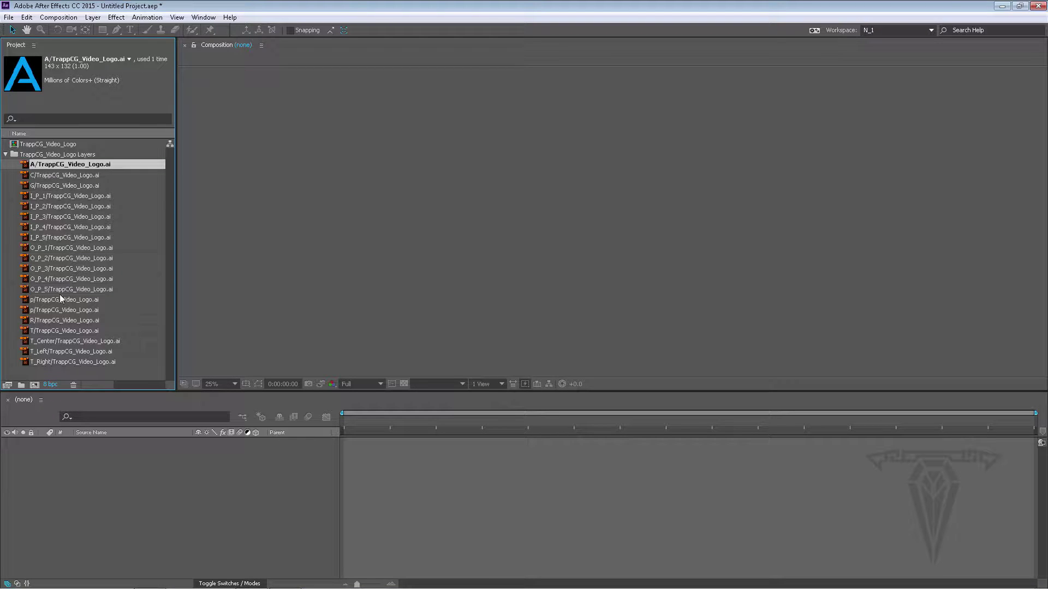
left_click(63, 361)
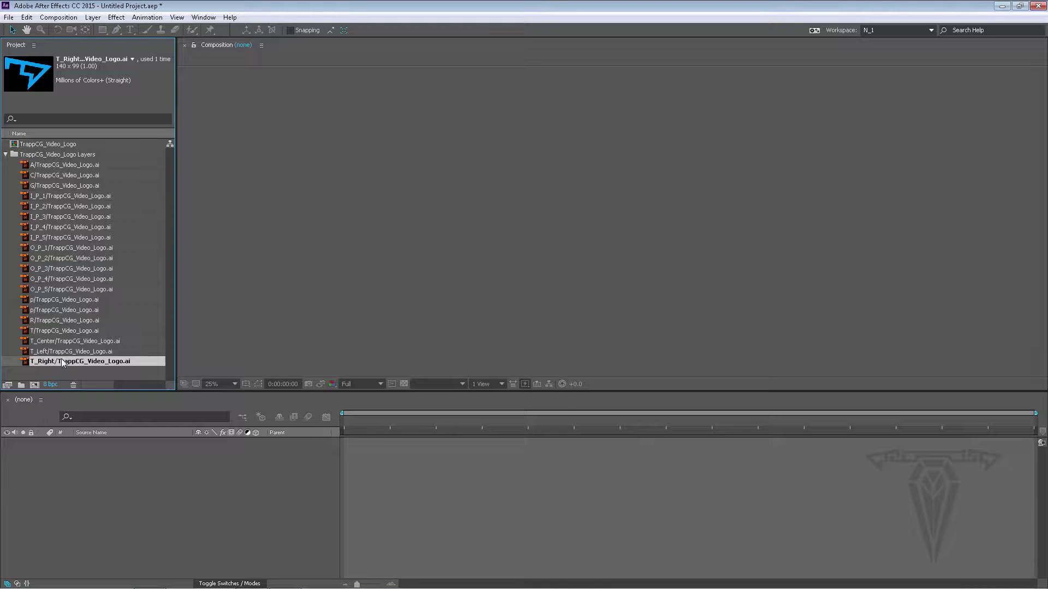
left_click(13, 144)
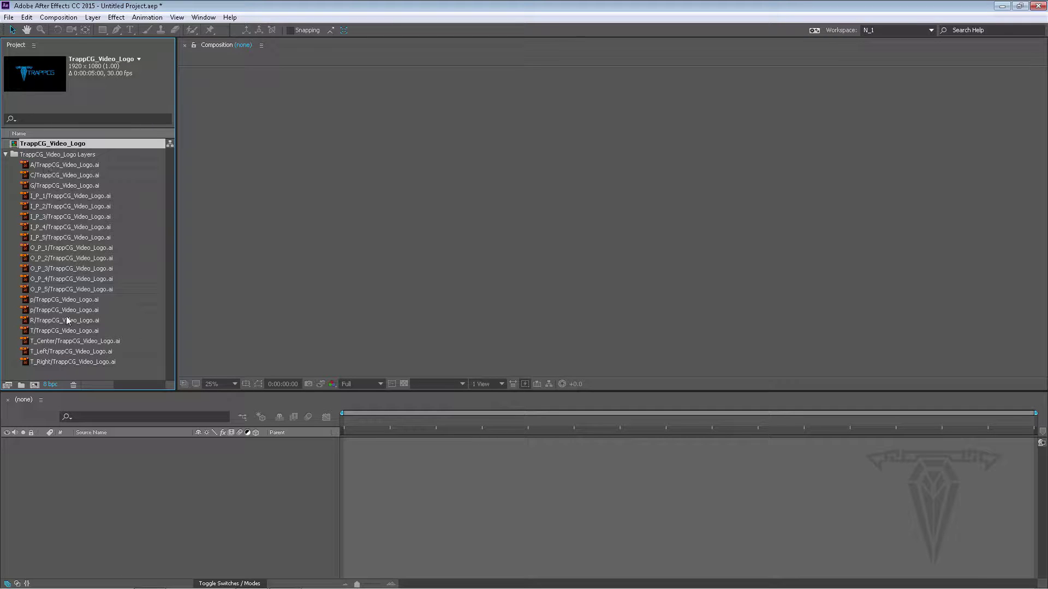
left_click(6, 154)
Step: Open the TrappCG_Video_Logo composition and enlarge the timeline area until all its layers fit
double_click(15, 144)
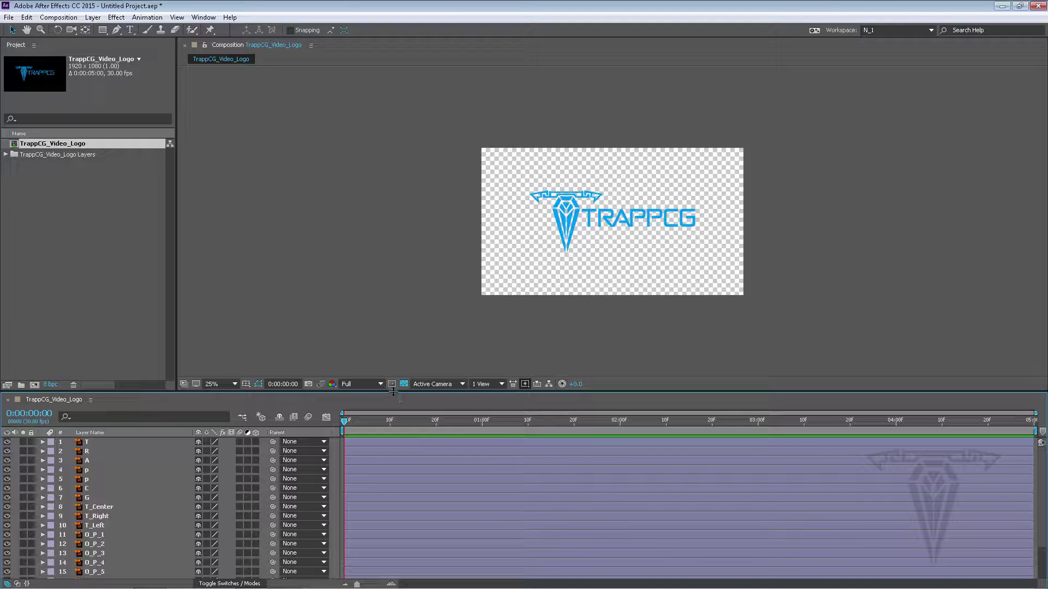
left_click_drag(393, 393, 390, 343)
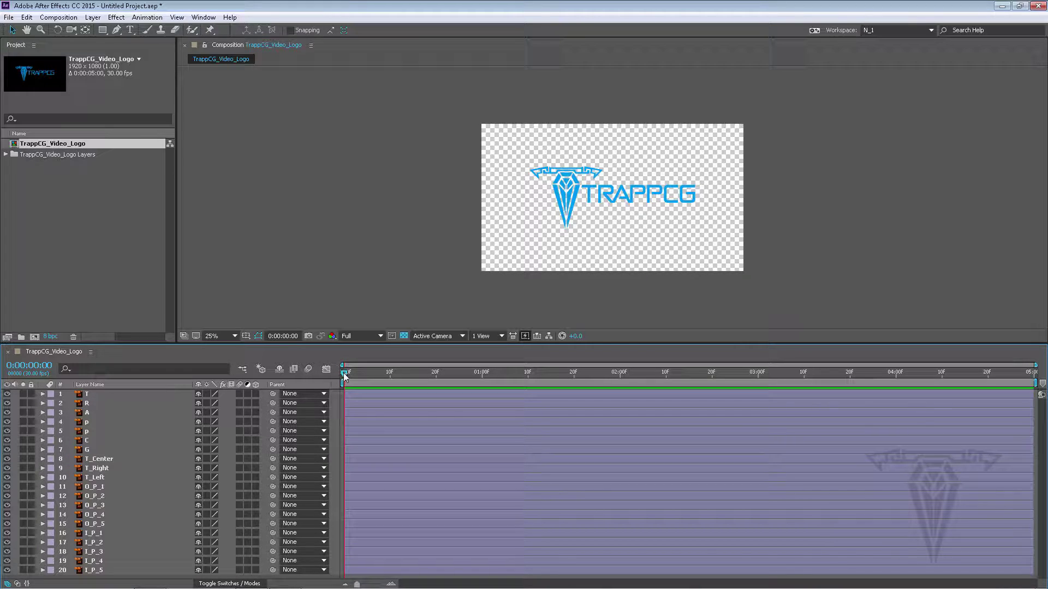
mouse_move(343, 372)
left_mouse_down()
mouse_move(855, 381)
mouse_move(329, 382)
left_mouse_up()
scroll(610, 181, "up", 2)
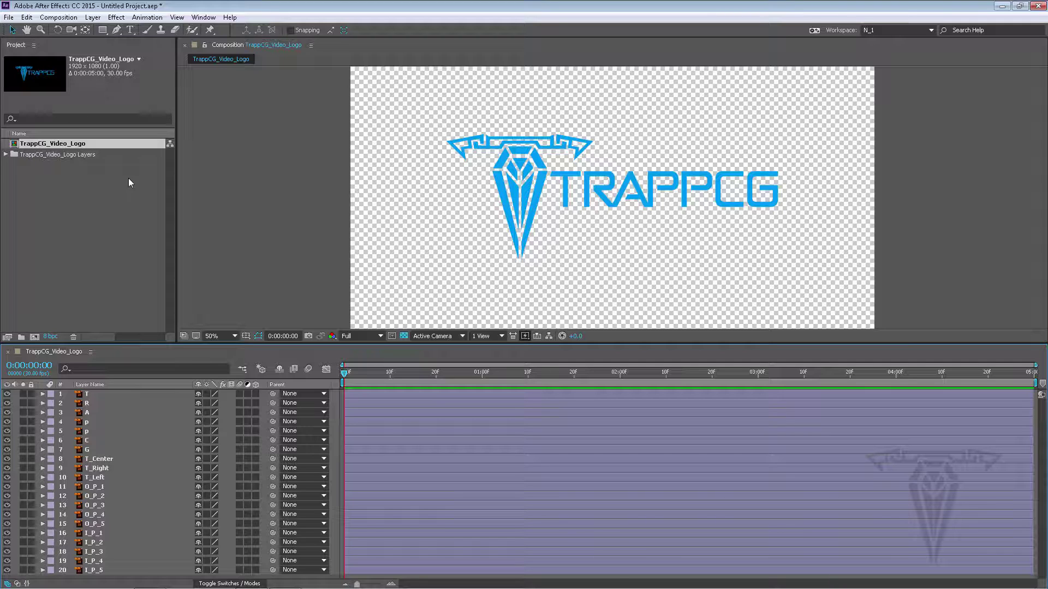
Step: Start saving the project and create a folder named Edit inside Logo_Animation
left_click(9, 17)
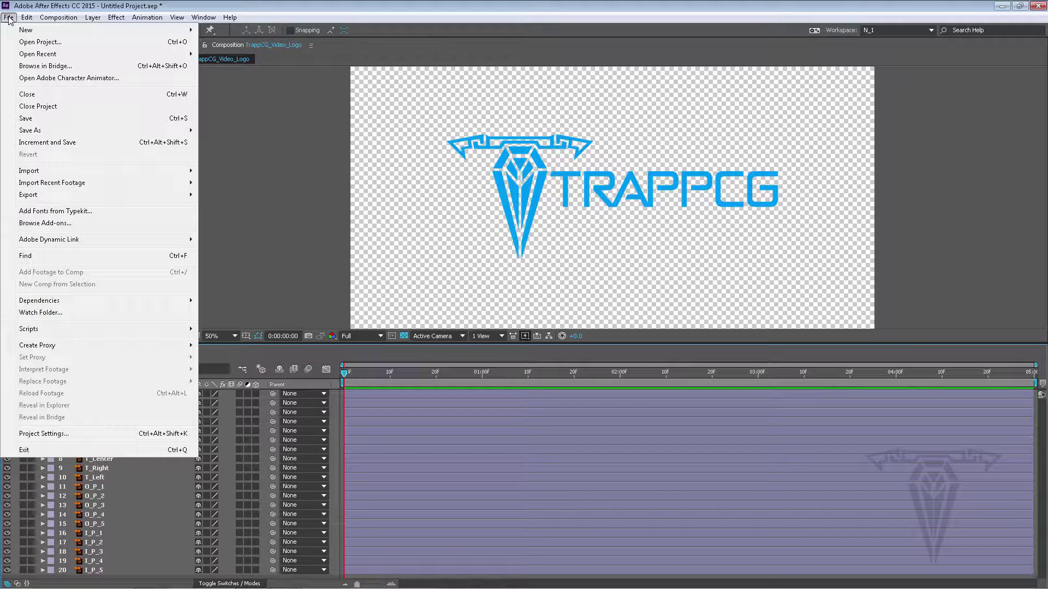
left_click(40, 120)
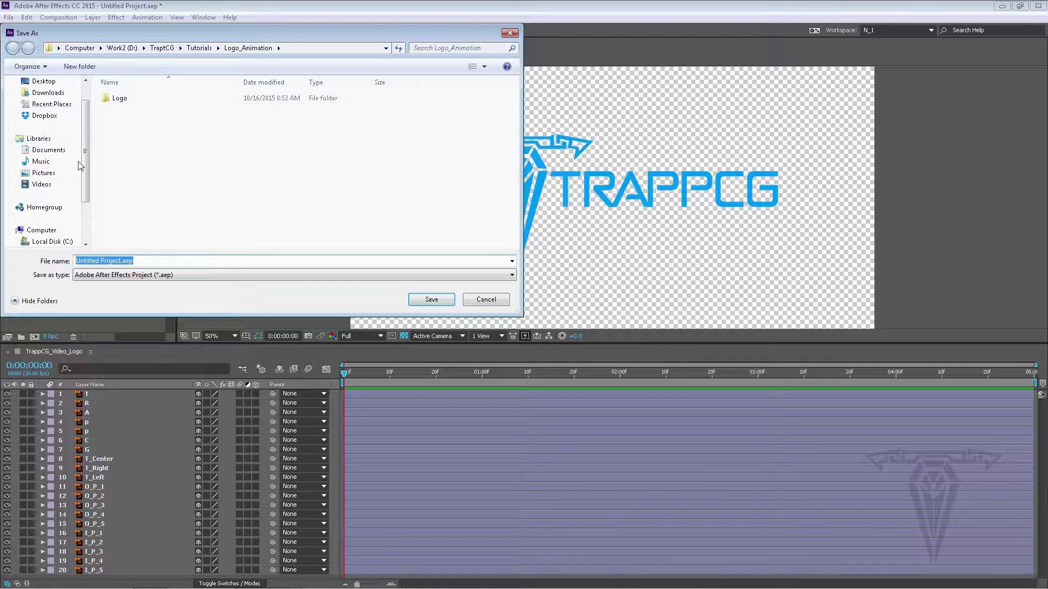
right_click(135, 133)
mouse_move(119, 235)
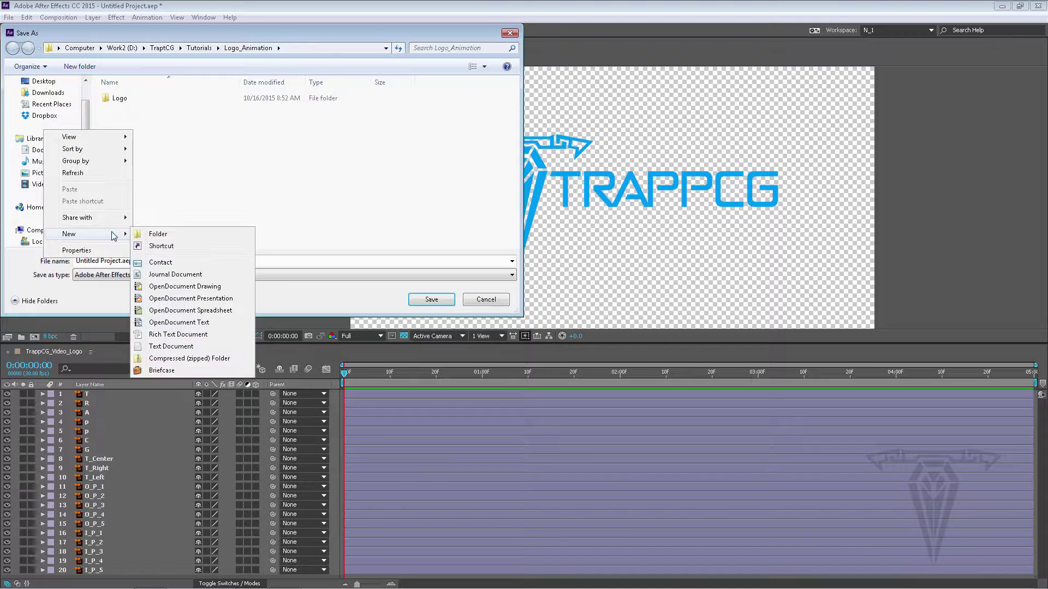
left_click(158, 234)
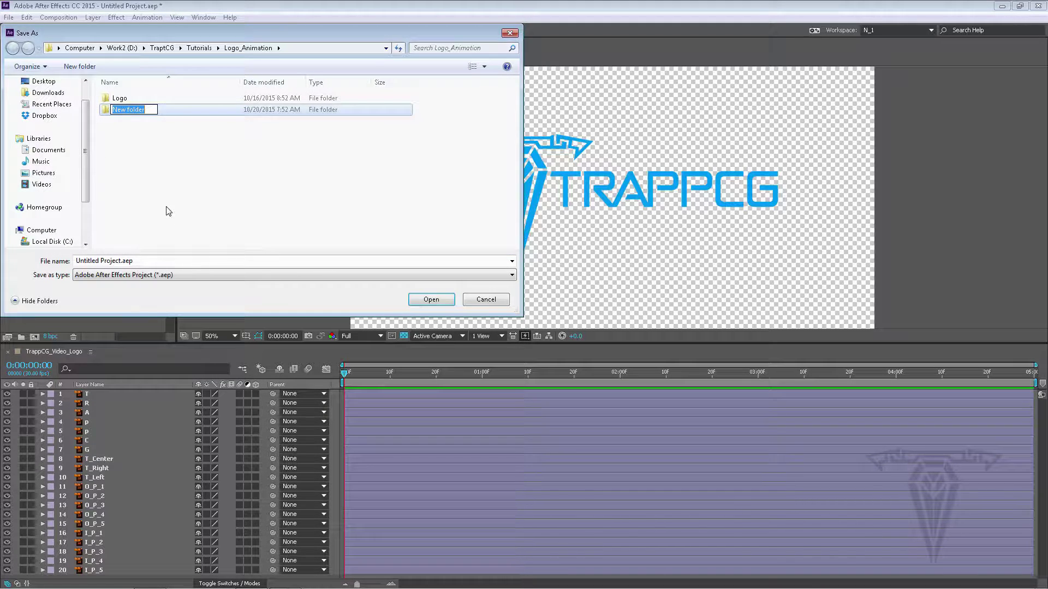
type("Edit")
key("Return")
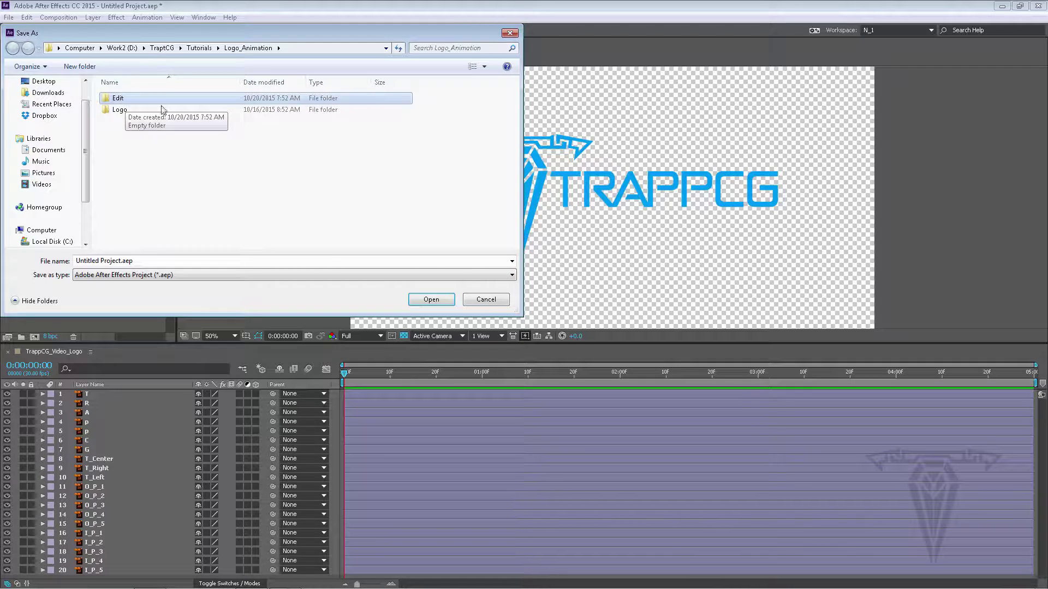
Step: Rename the Edit folder to AE_Edit and open it as the save location for the project
left_click(117, 100)
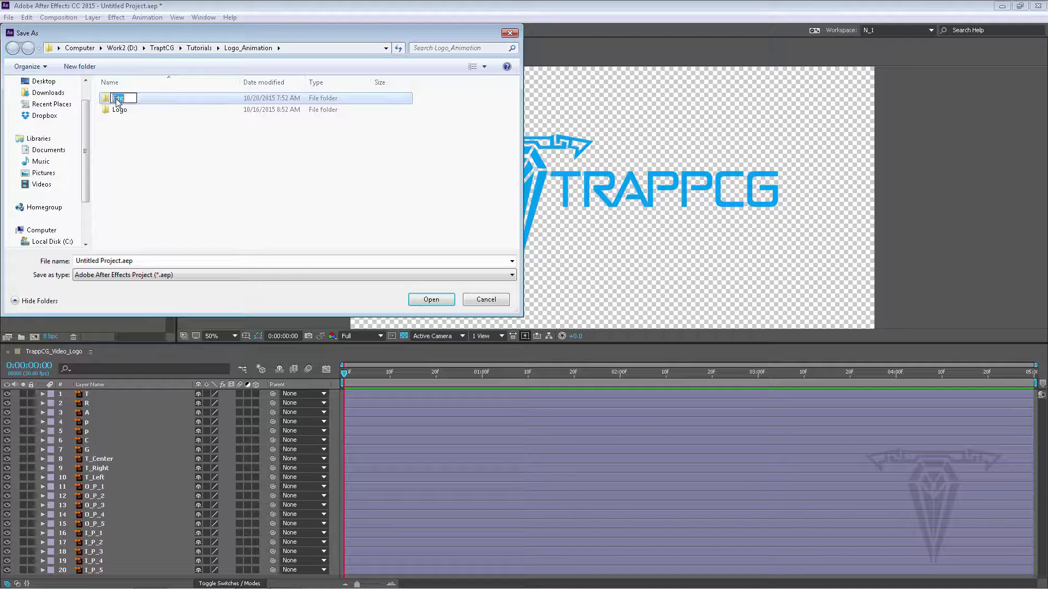
type("A")
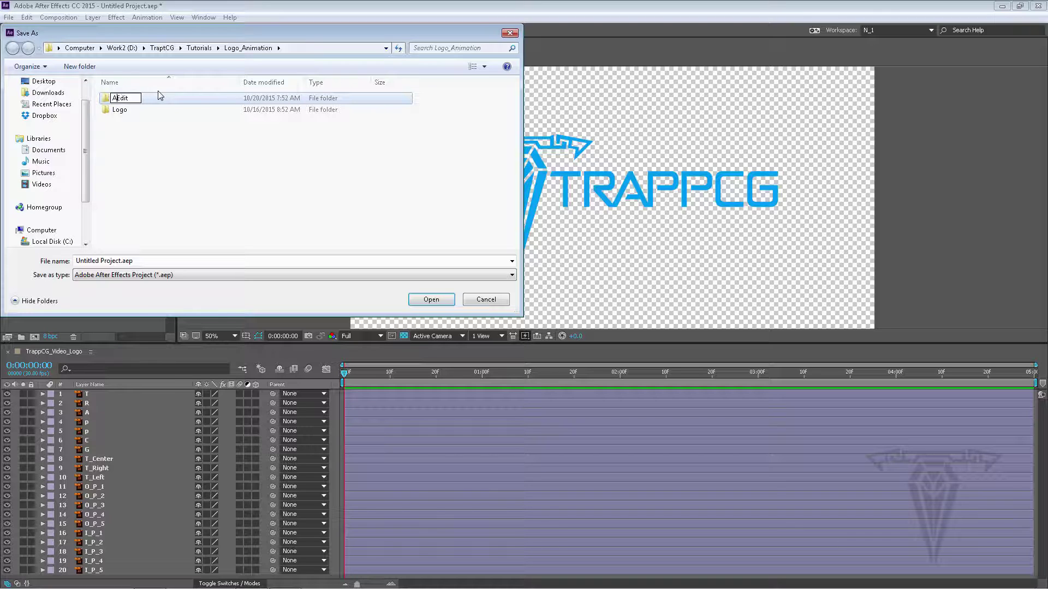
type("E_")
key("Return")
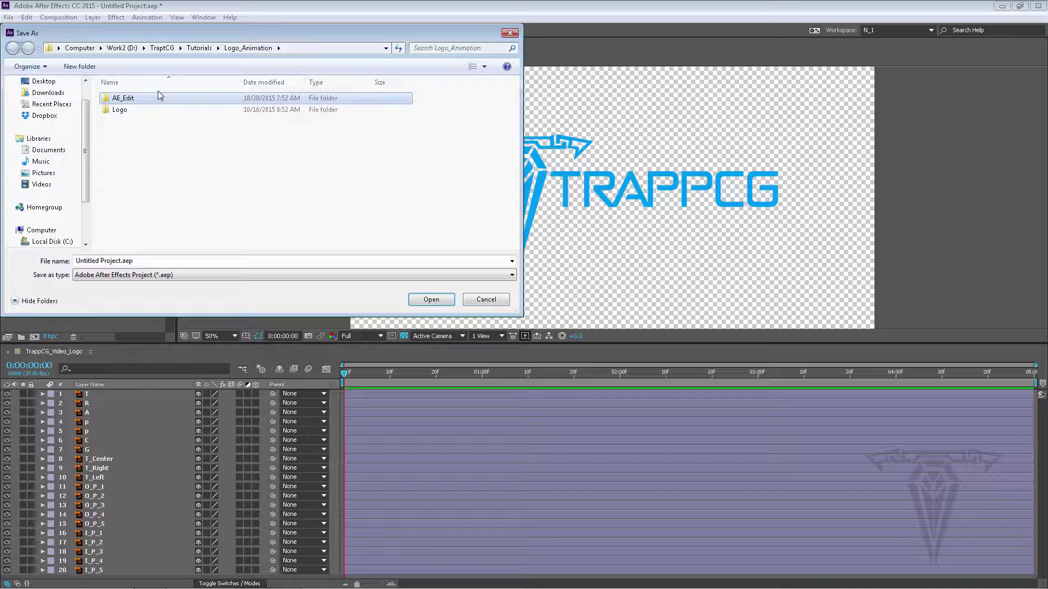
double_click(104, 100)
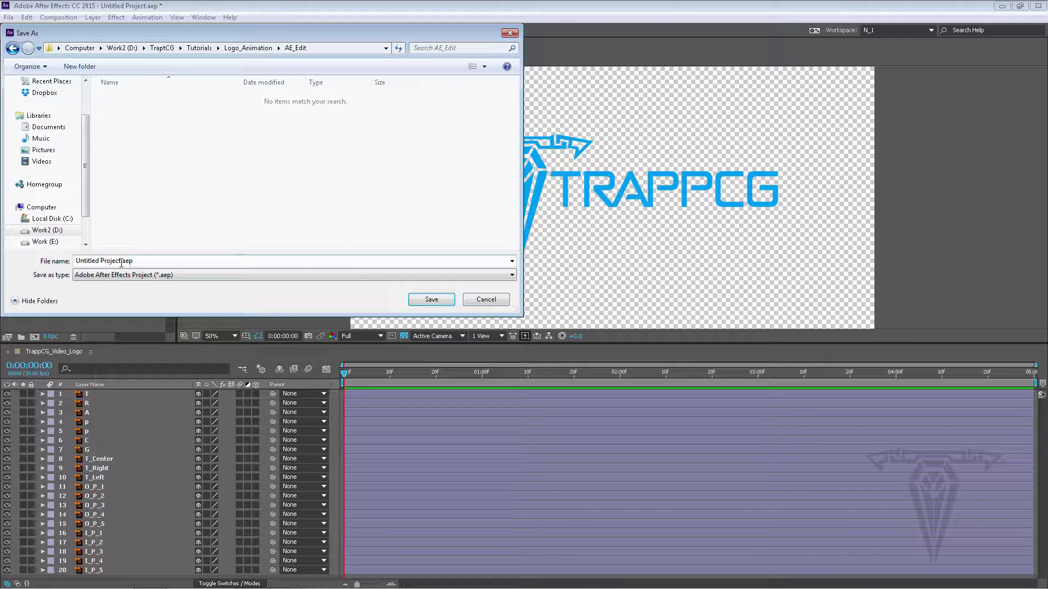
Step: Name the project file TrappCG_Logo_Animation.aep and save it in the AE_Edit folder
left_click(121, 263)
left_click_drag(121, 264, 75, 263)
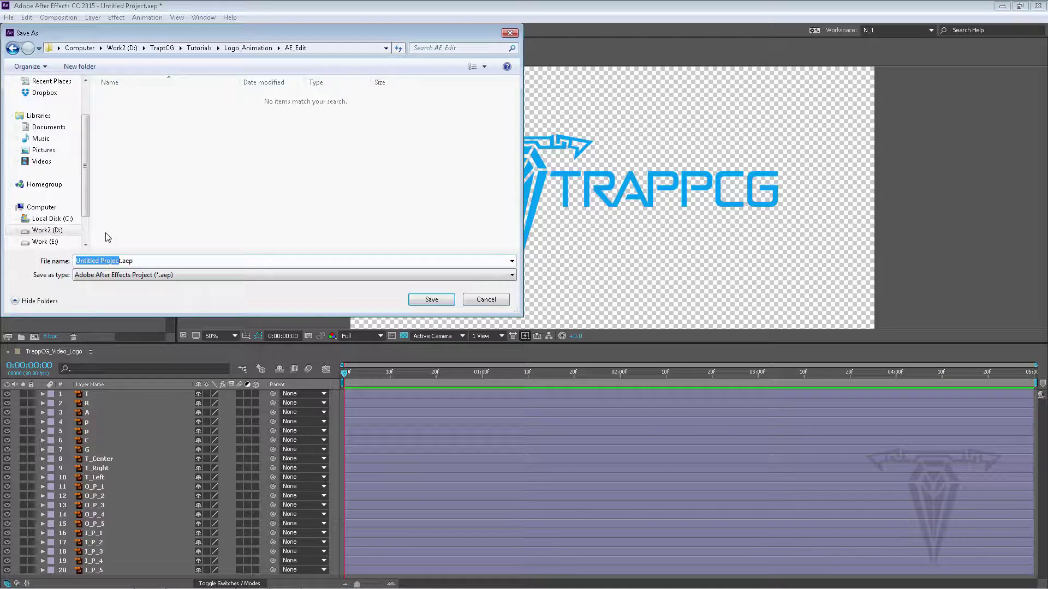
key("BackSpace")
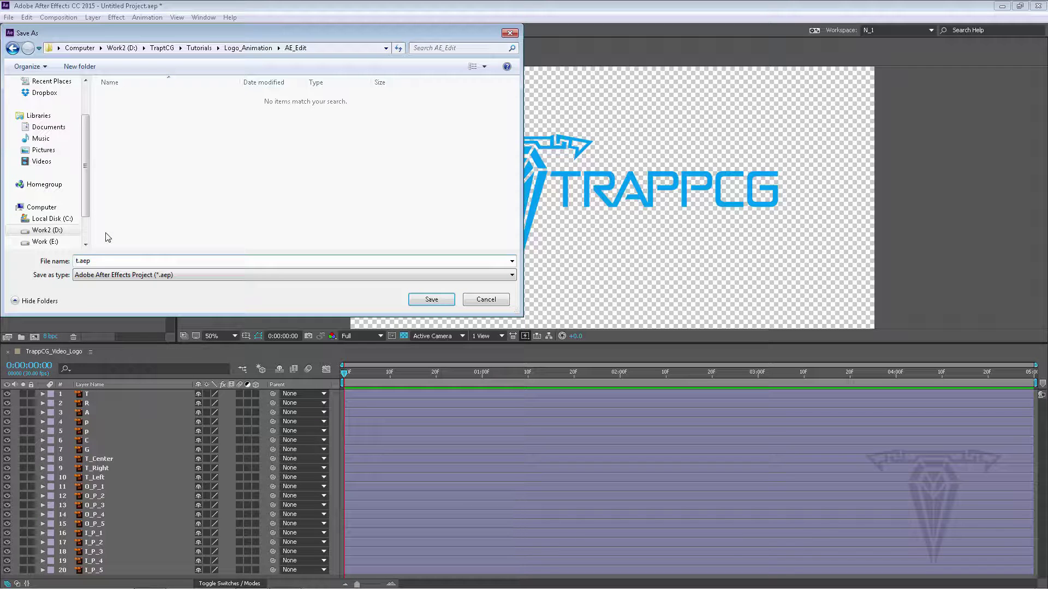
type("TrappC")
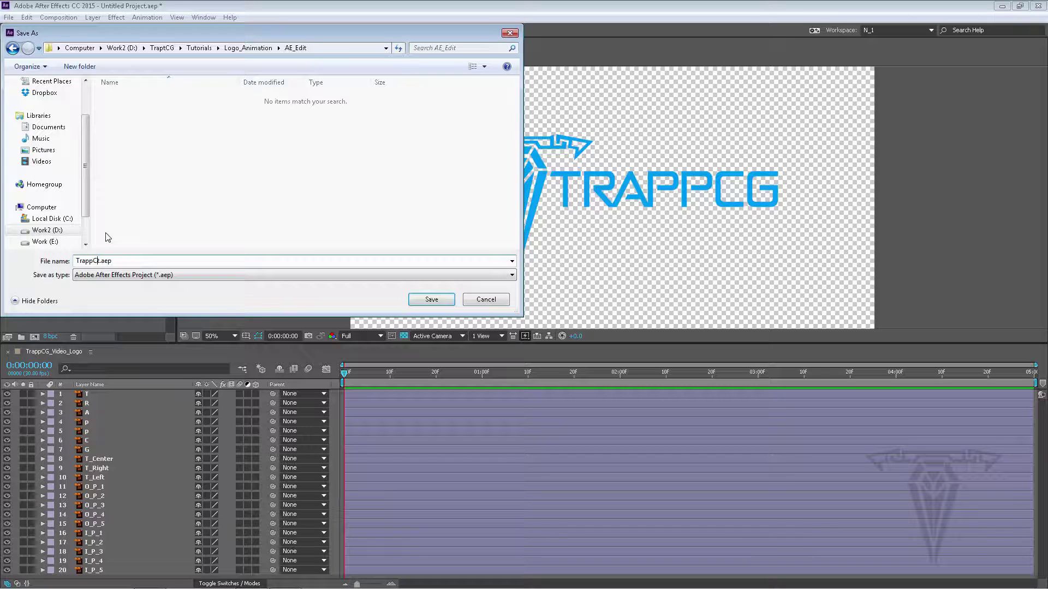
type("G_Logo")
key("Delete")
type("_Animation")
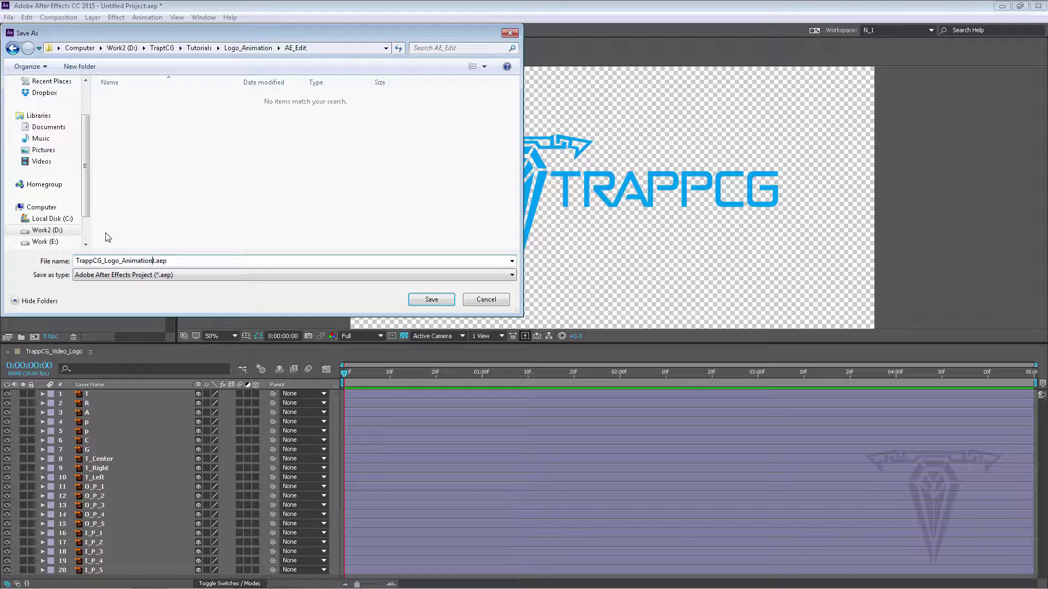
key("Delete")
left_click(432, 301)
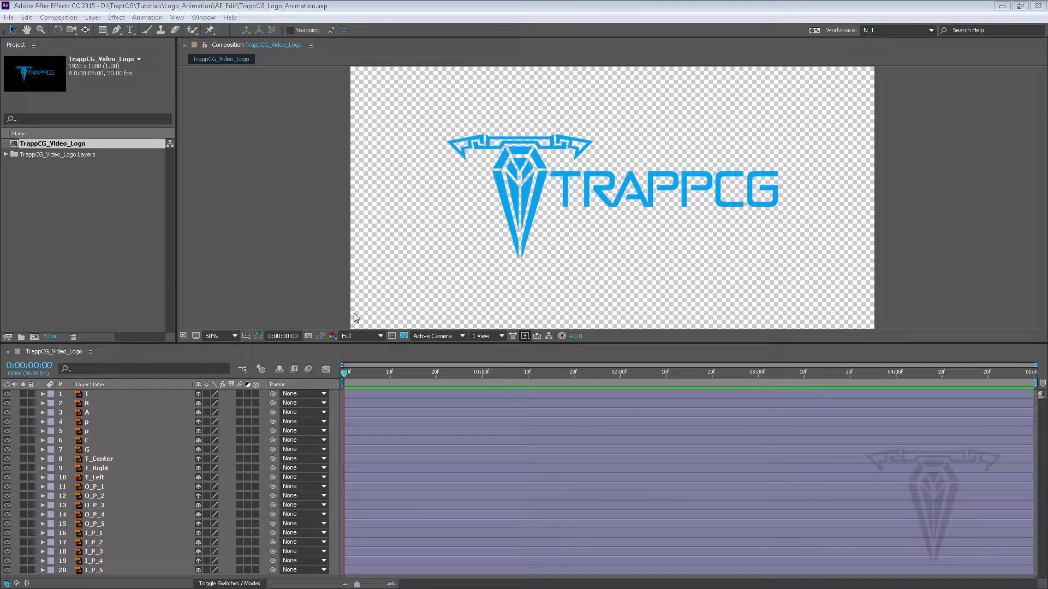
Step: Review the composition's presets, frame rate choices, background color and advanced settings, and close the settings without changes
left_click(295, 356)
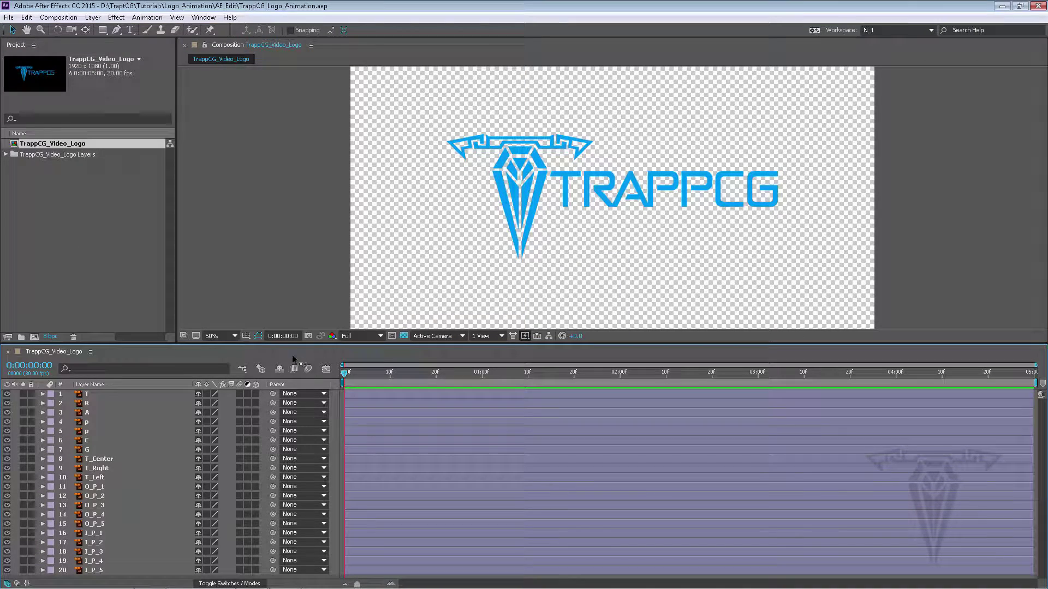
left_click(58, 17)
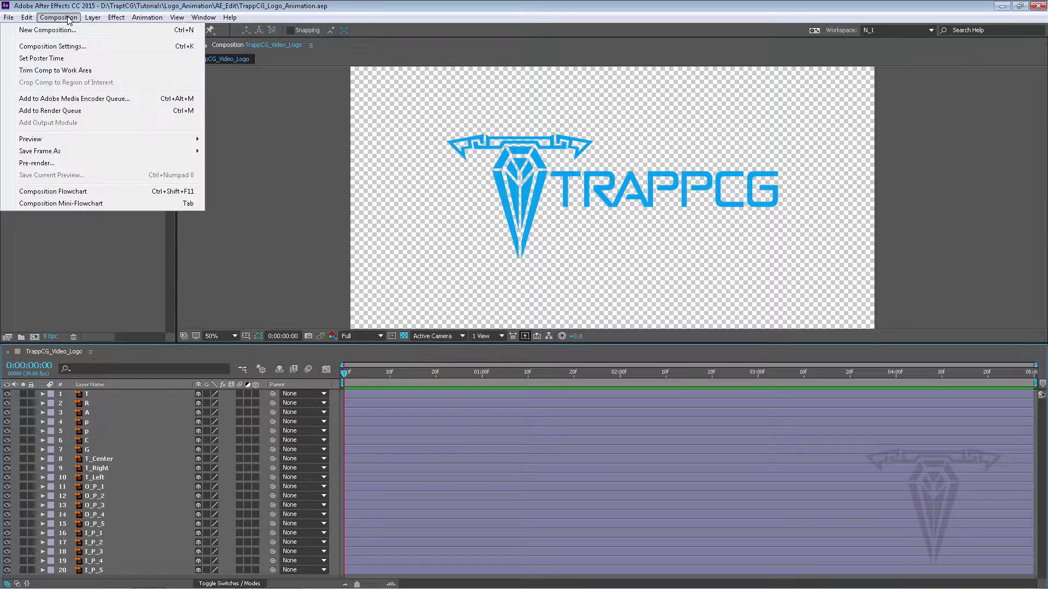
left_click(75, 48)
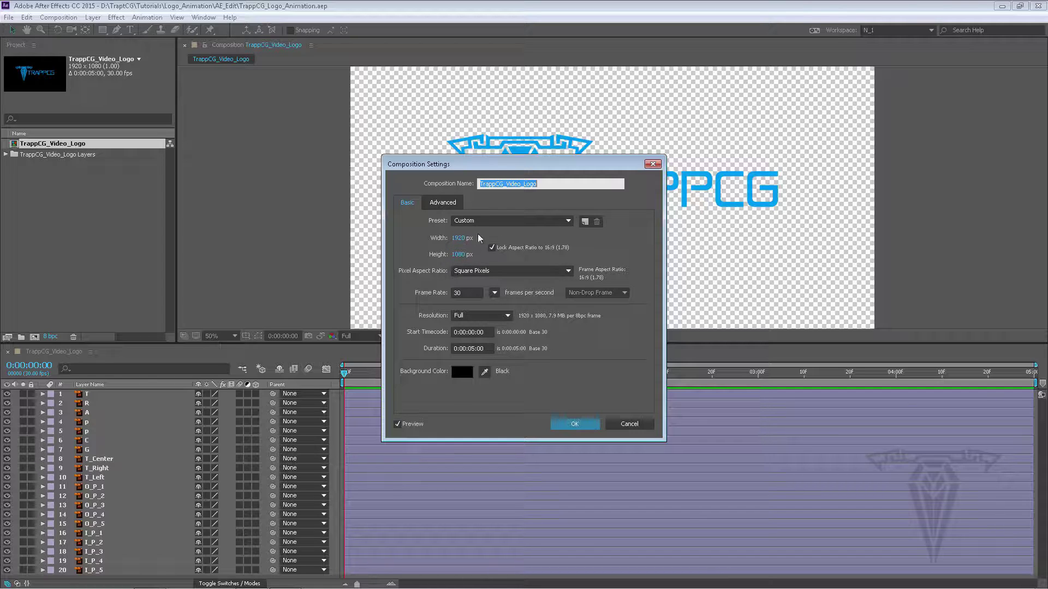
left_click(494, 293)
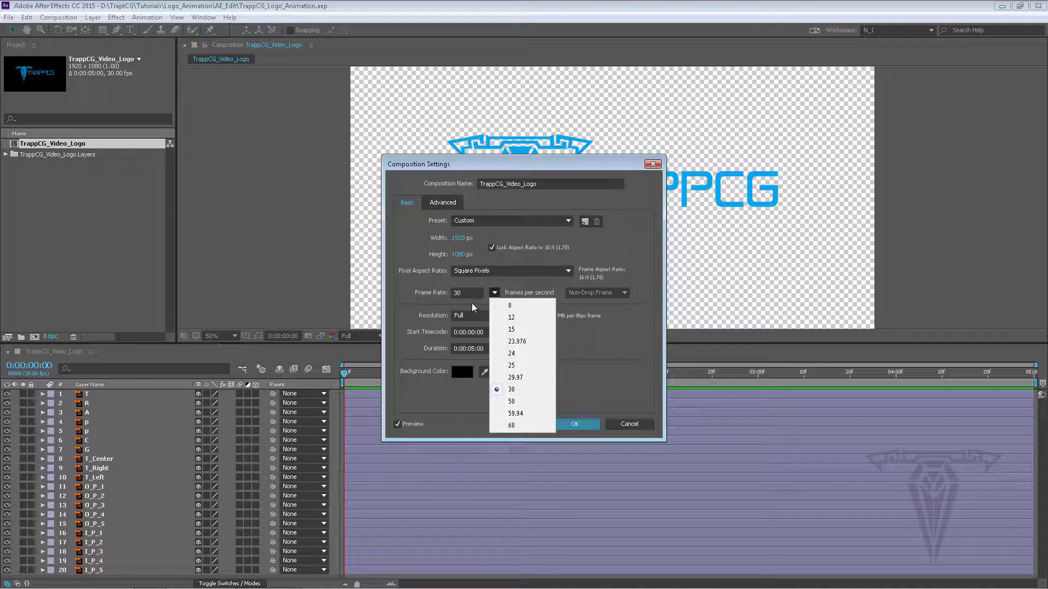
left_click(518, 280)
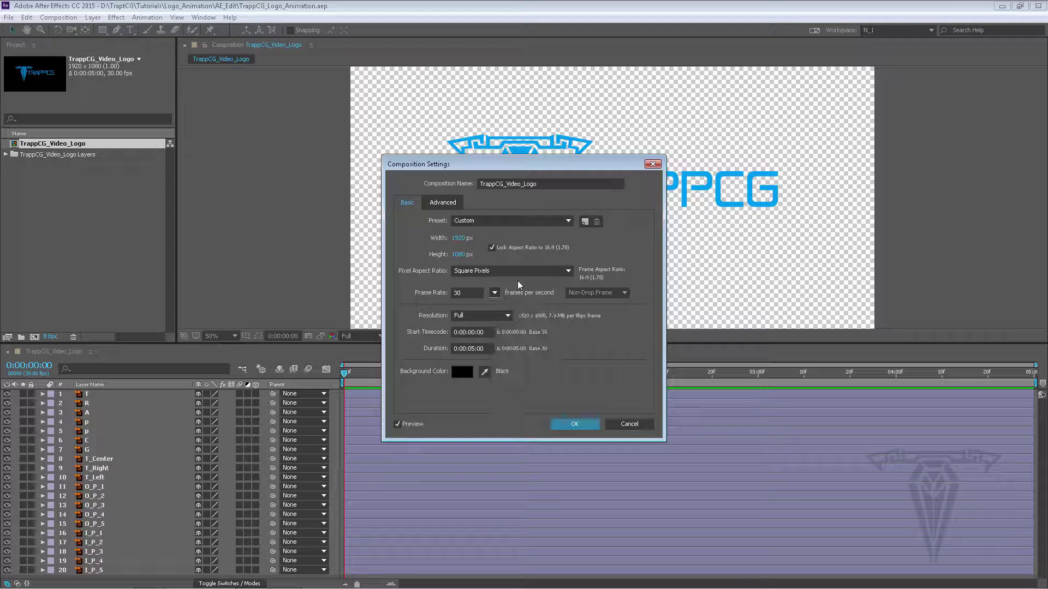
left_click(502, 220)
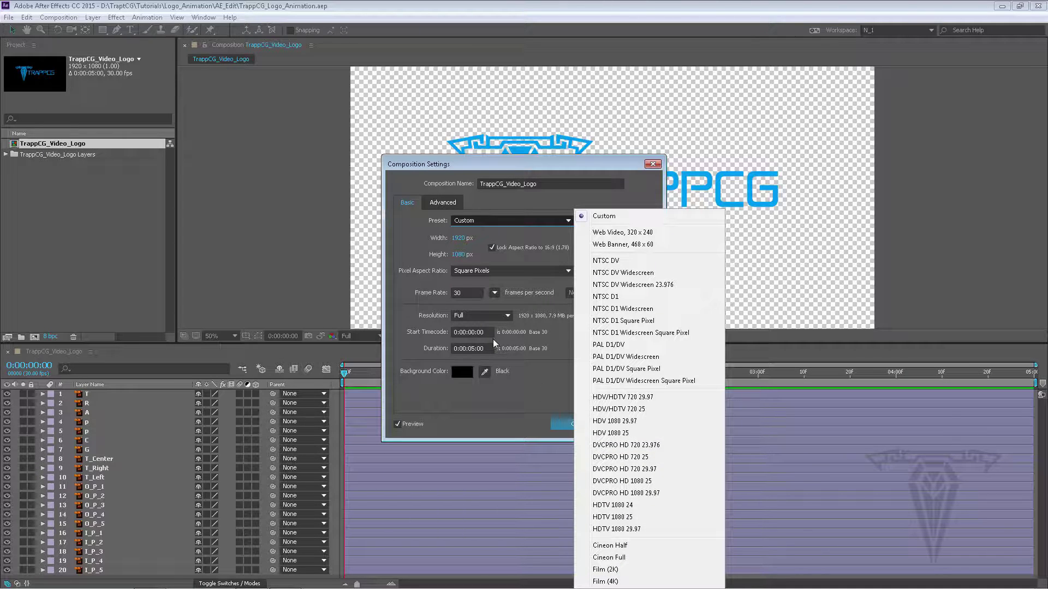
left_click(536, 394)
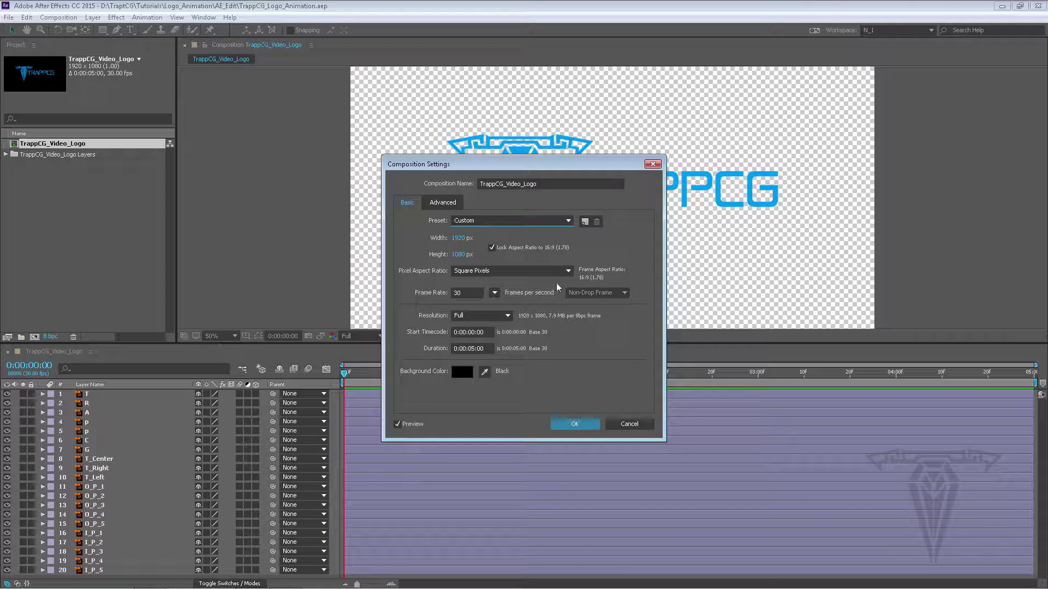
left_click(461, 372)
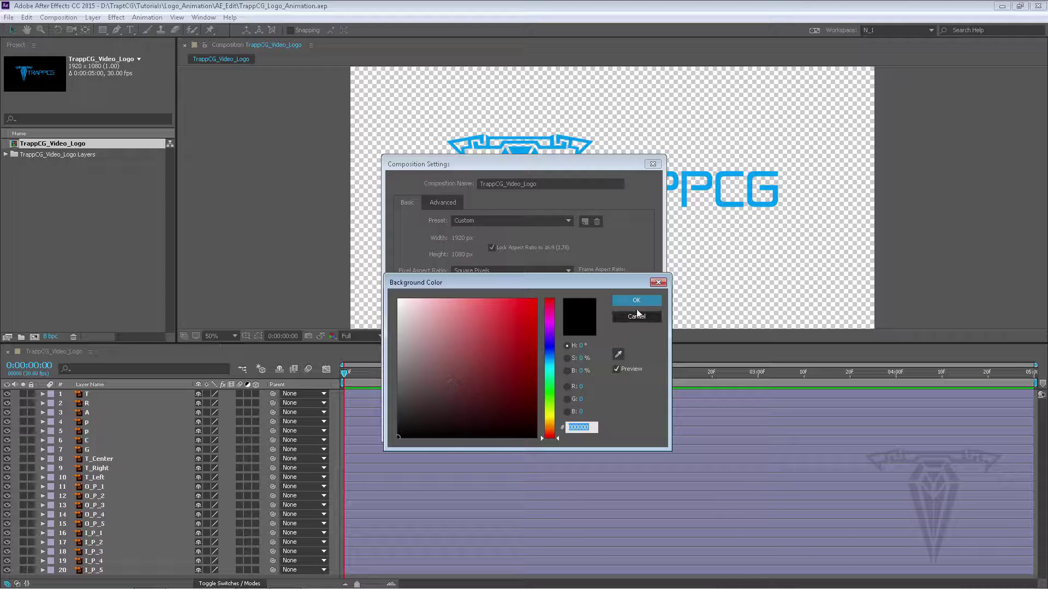
left_click(638, 318)
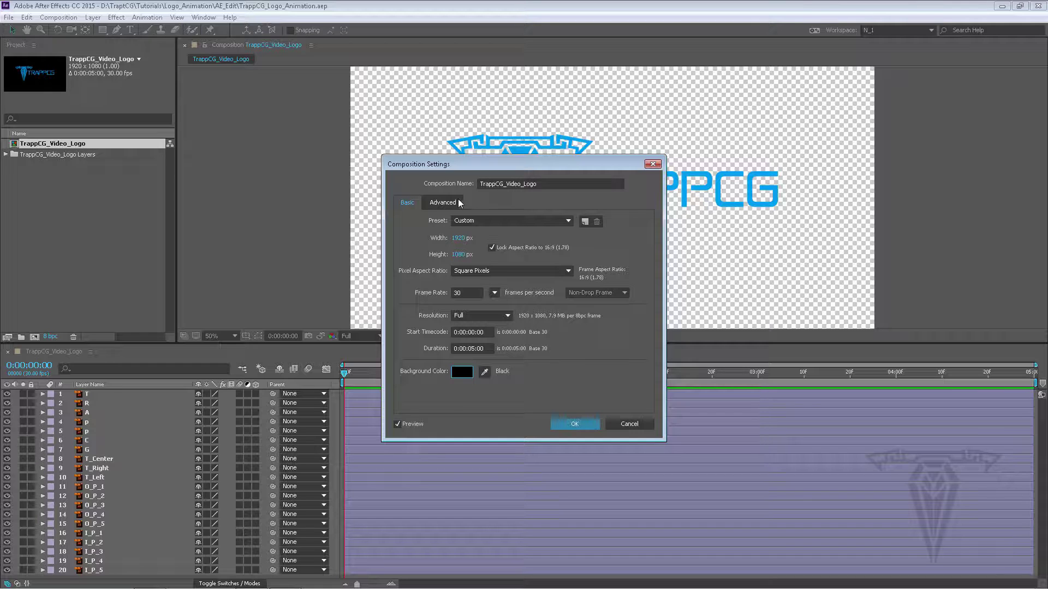
left_click(443, 204)
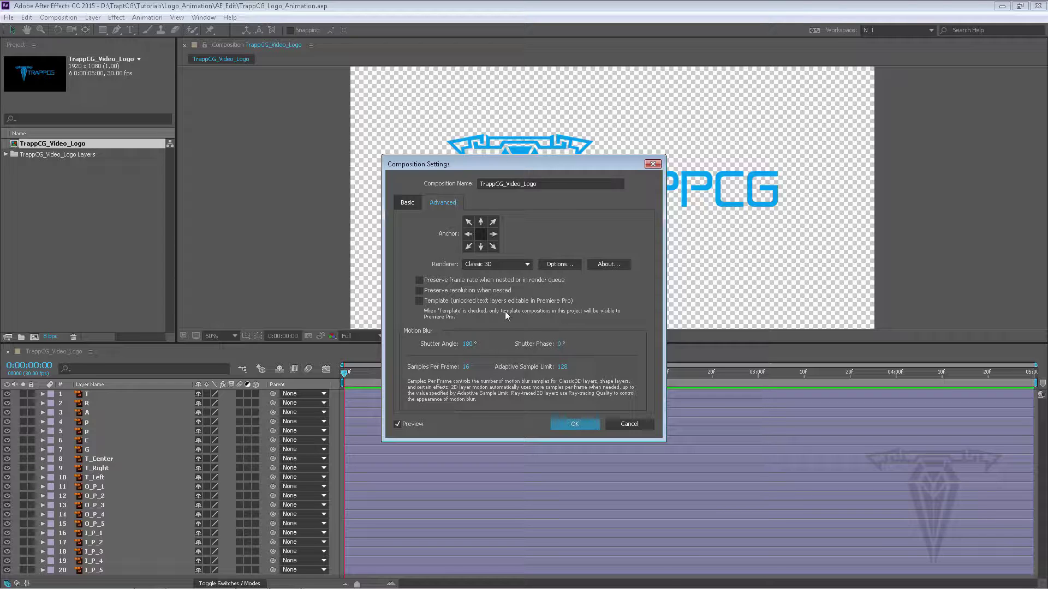
left_click(627, 425)
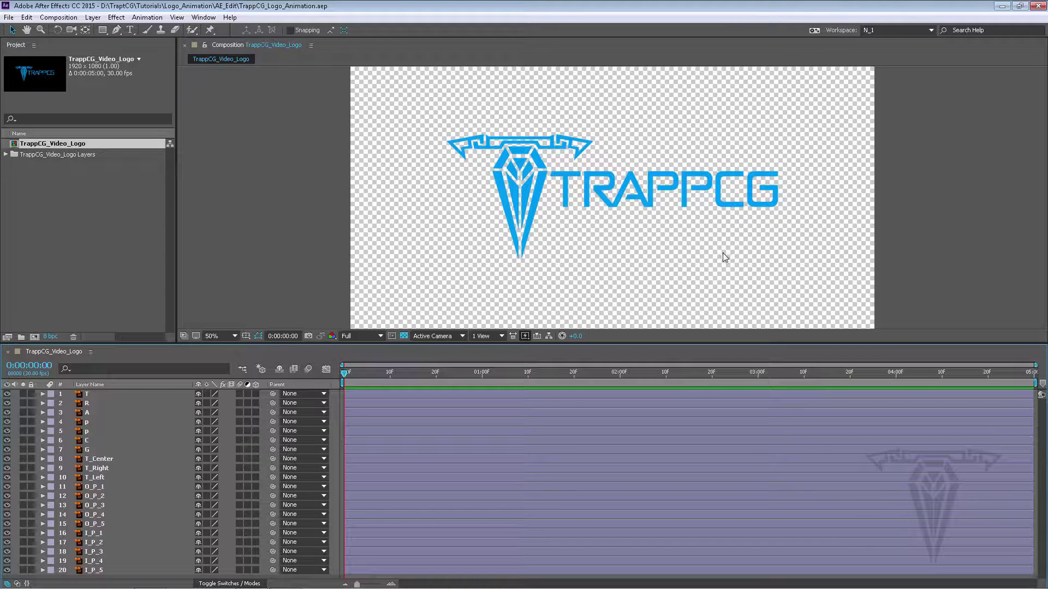
Step: Compare the logo with and without the transparency grid, leaving the grid off over the black background
left_click(402, 338)
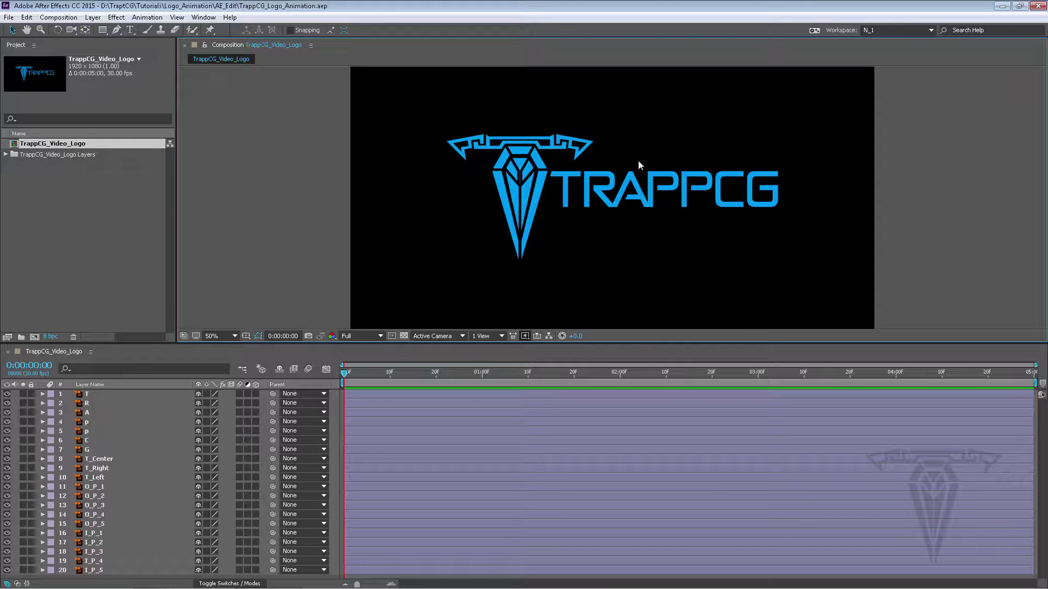
left_click(403, 336)
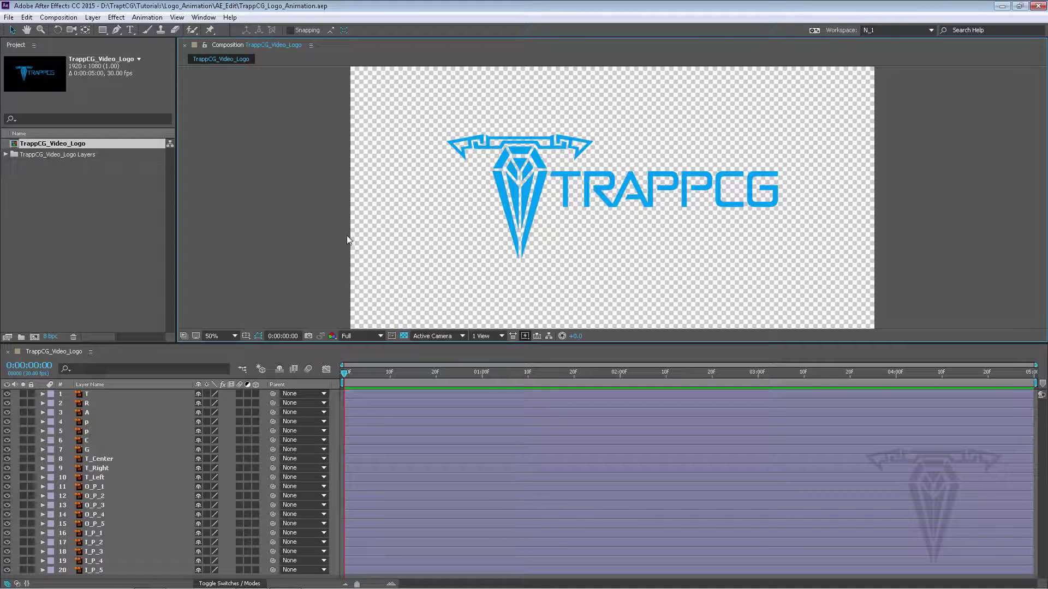
left_click(403, 336)
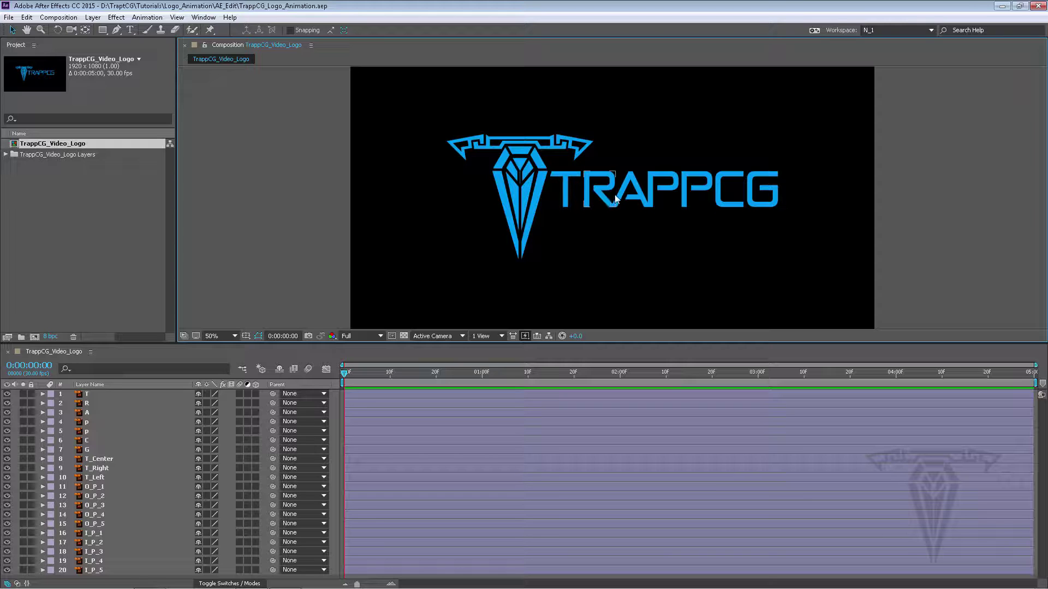
Step: Set the viewer magnification to Fit and slightly enlarge the composition viewer above the timeline
scroll(617, 199, "down", 2)
scroll(616, 198, "up", 2)
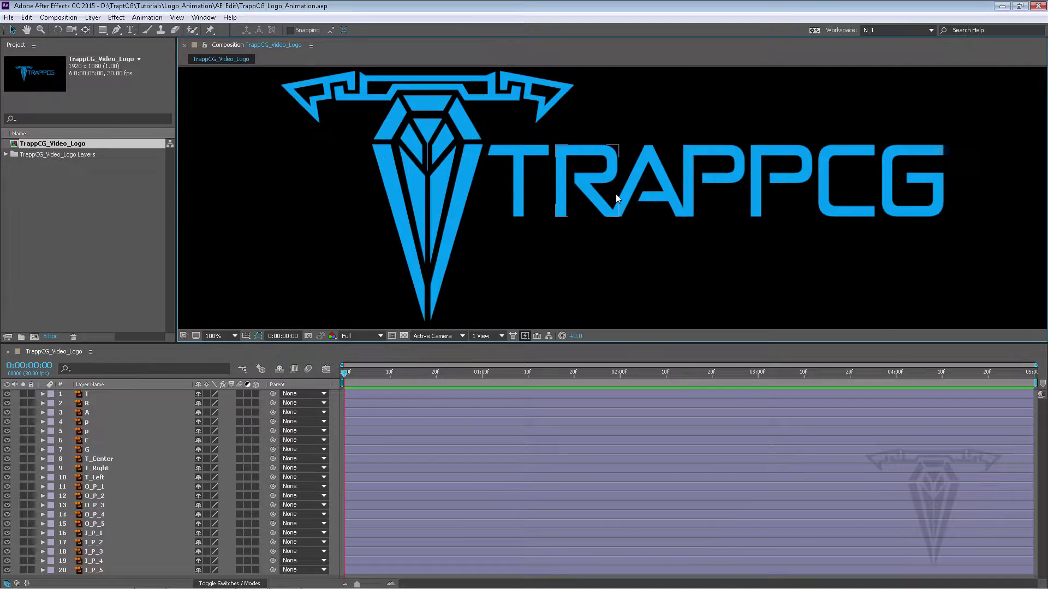
scroll(617, 197, "down", 2)
scroll(615, 194, "up", 1)
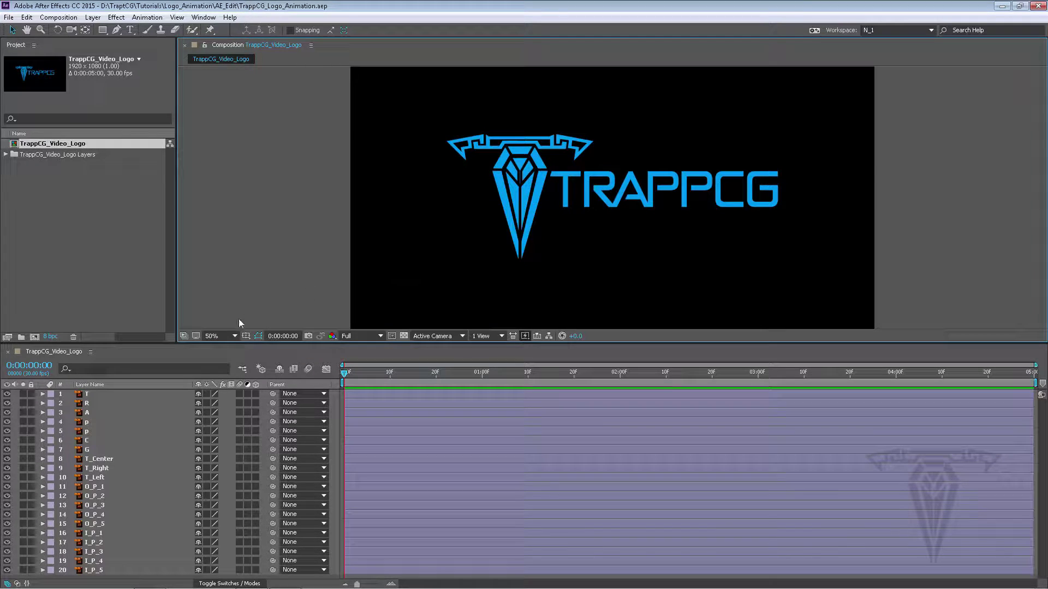
left_click(221, 336)
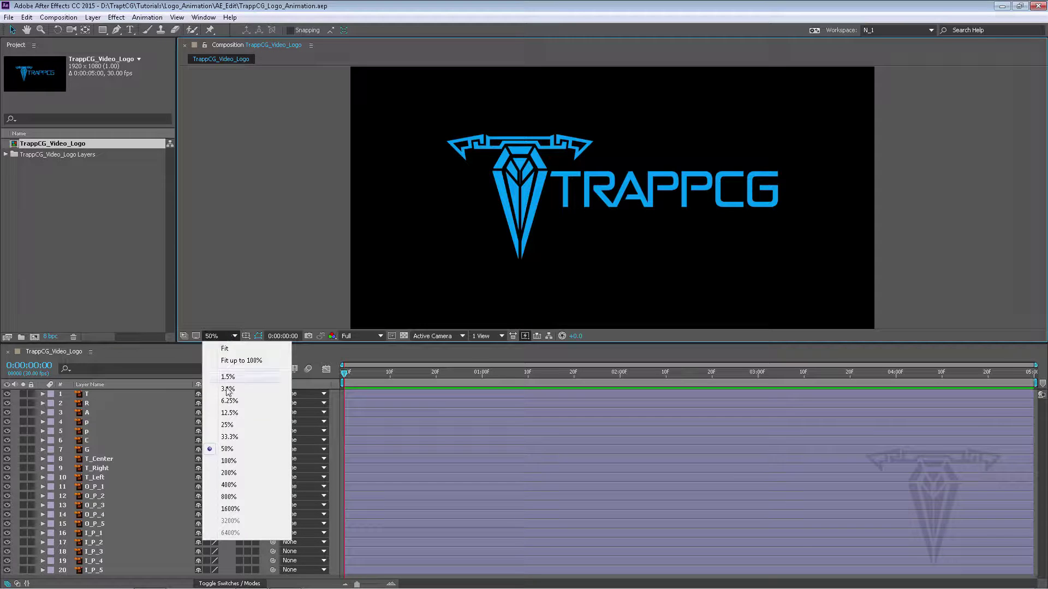
left_click(225, 349)
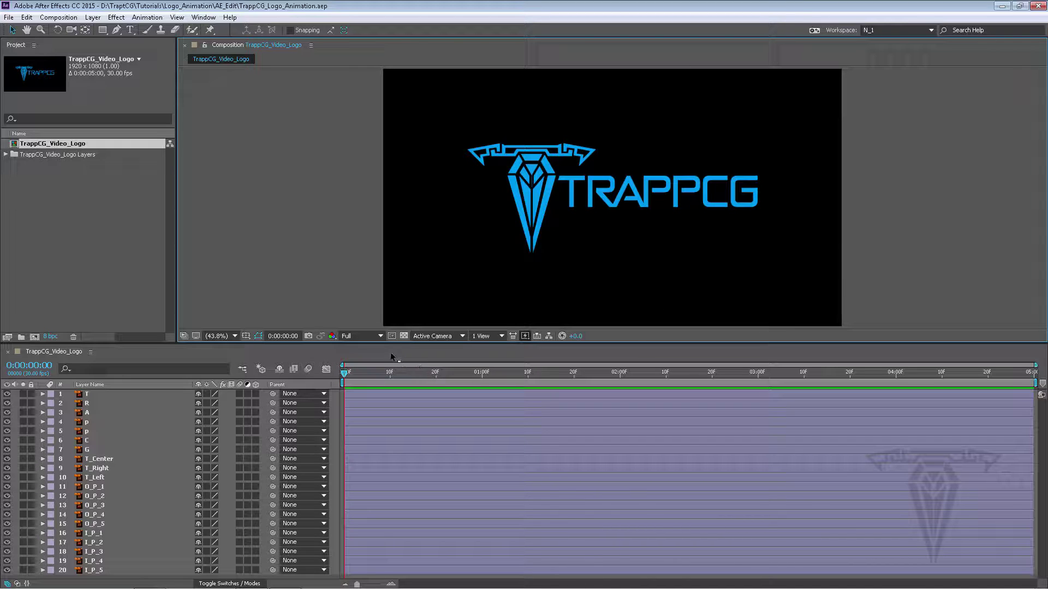
mouse_move(391, 346)
left_mouse_down()
mouse_move(393, 410)
mouse_move(380, 347)
left_mouse_up()
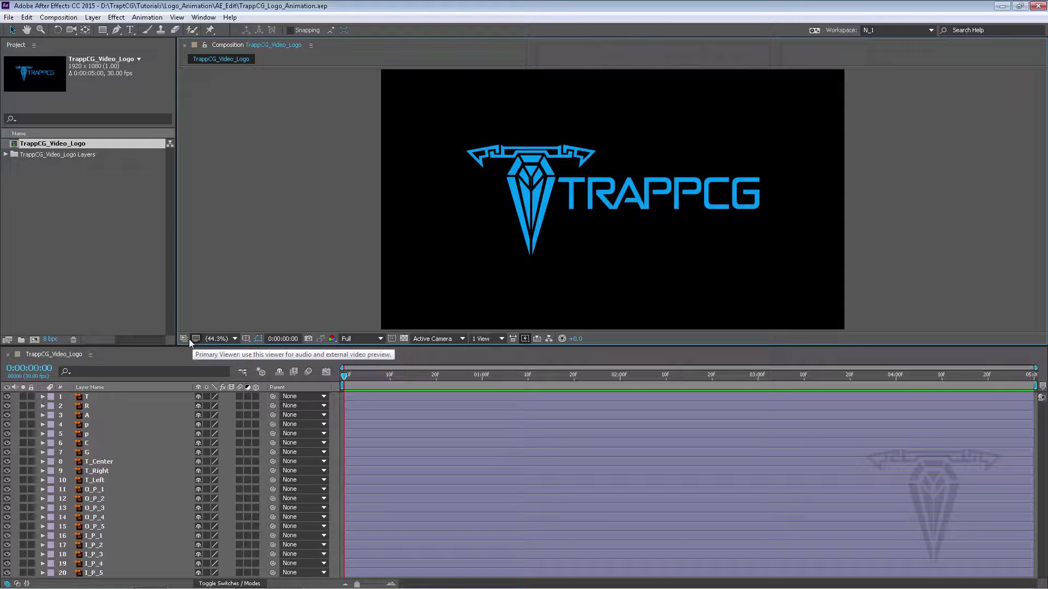
Step: Overlay the Title/Action Safe guides on the composition to check the logo's placement, and hide them again
left_click(246, 338)
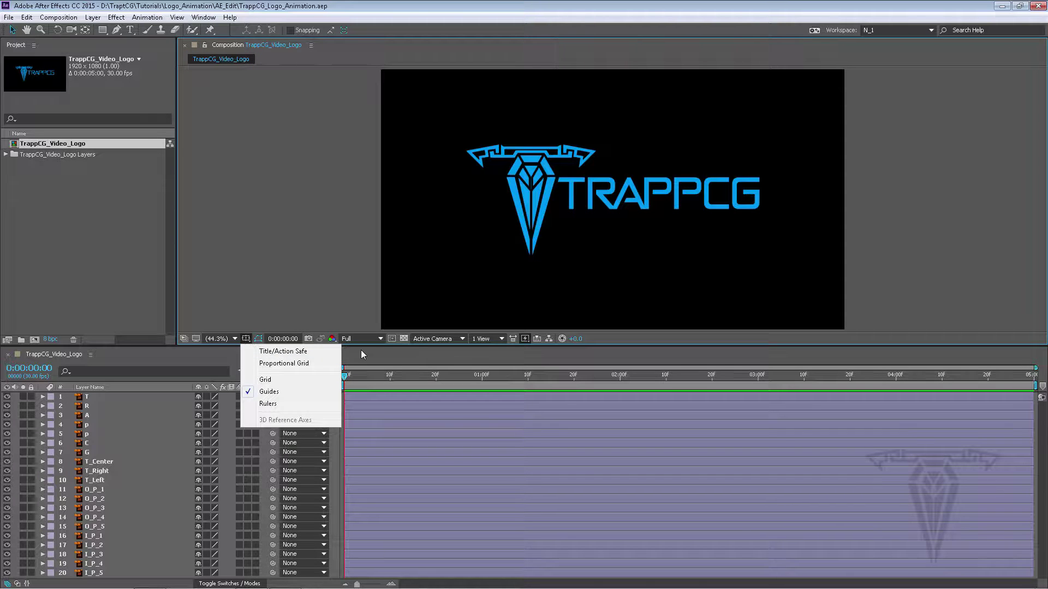
left_click(362, 355)
left_click(246, 337)
left_click(293, 353)
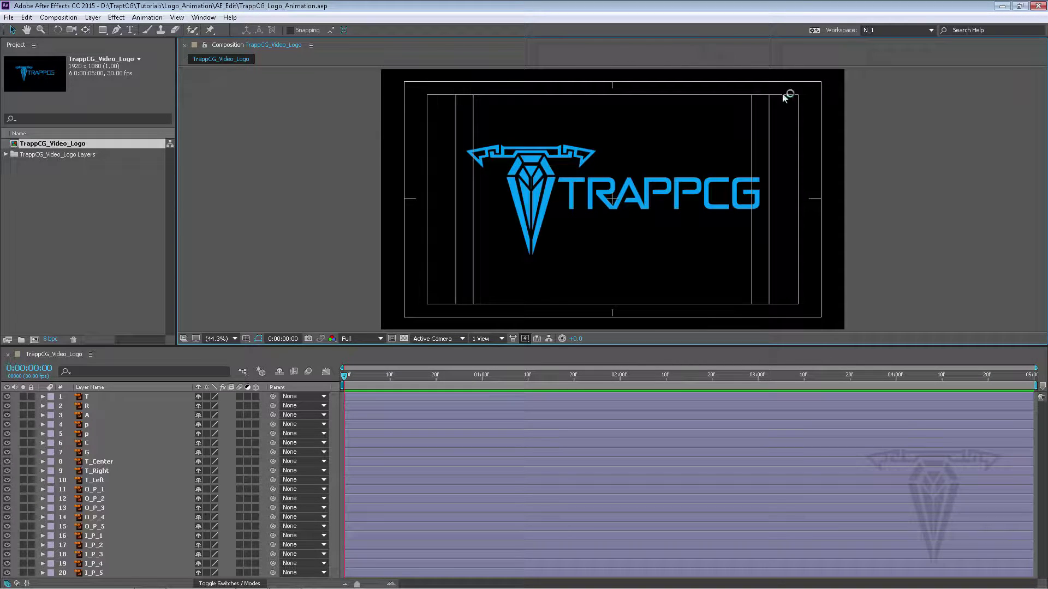
left_click(246, 339)
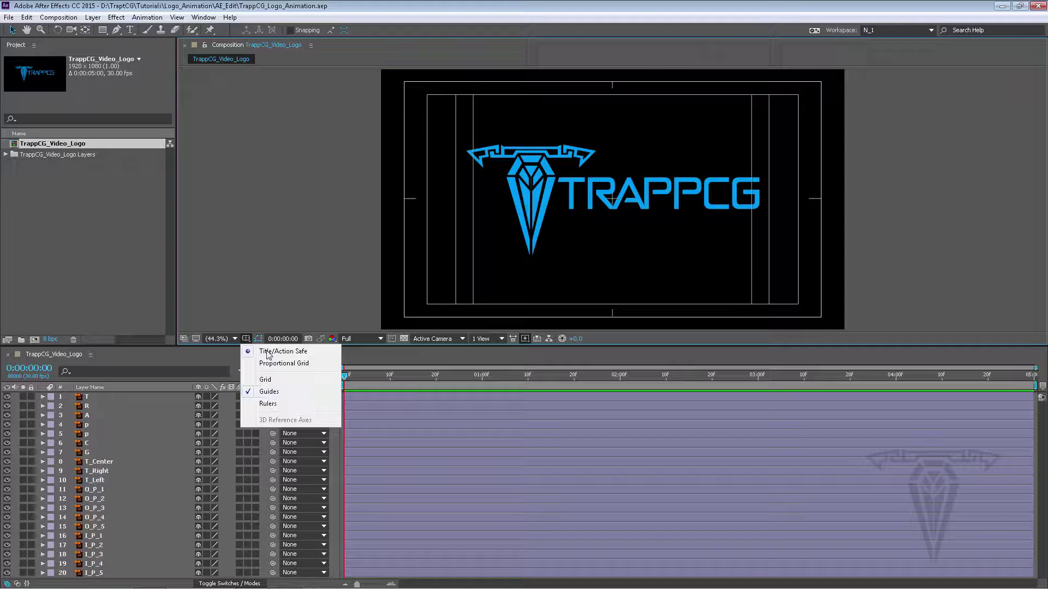
left_click(246, 338)
left_click(246, 339)
left_click(253, 348)
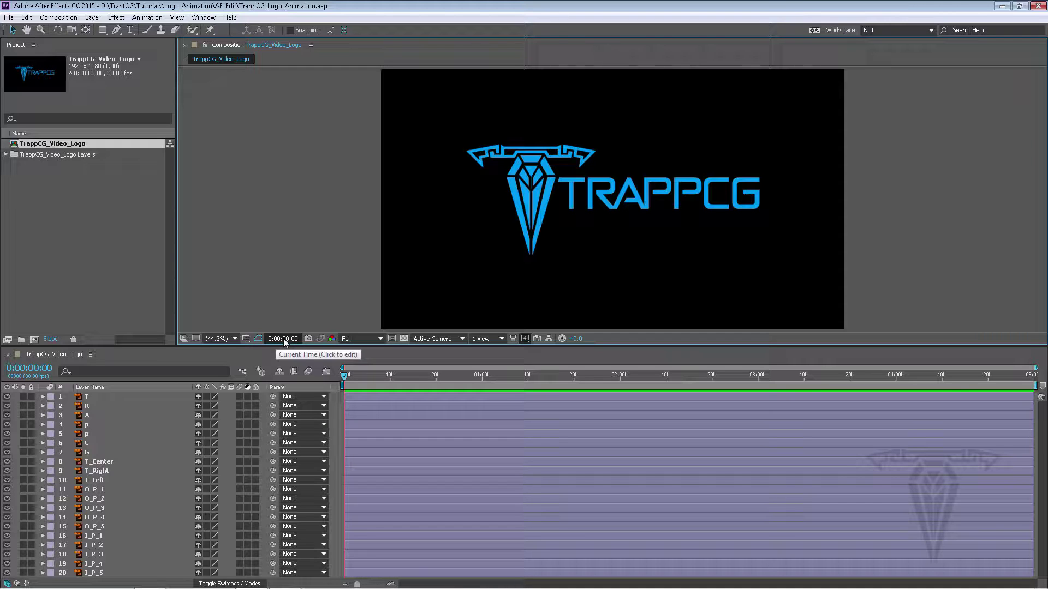
Step: Scrub the start of the timeline, return to the first frame, and look over the viewer's color channel options
mouse_move(348, 375)
left_mouse_down()
mouse_move(513, 379)
mouse_move(328, 377)
left_mouse_up()
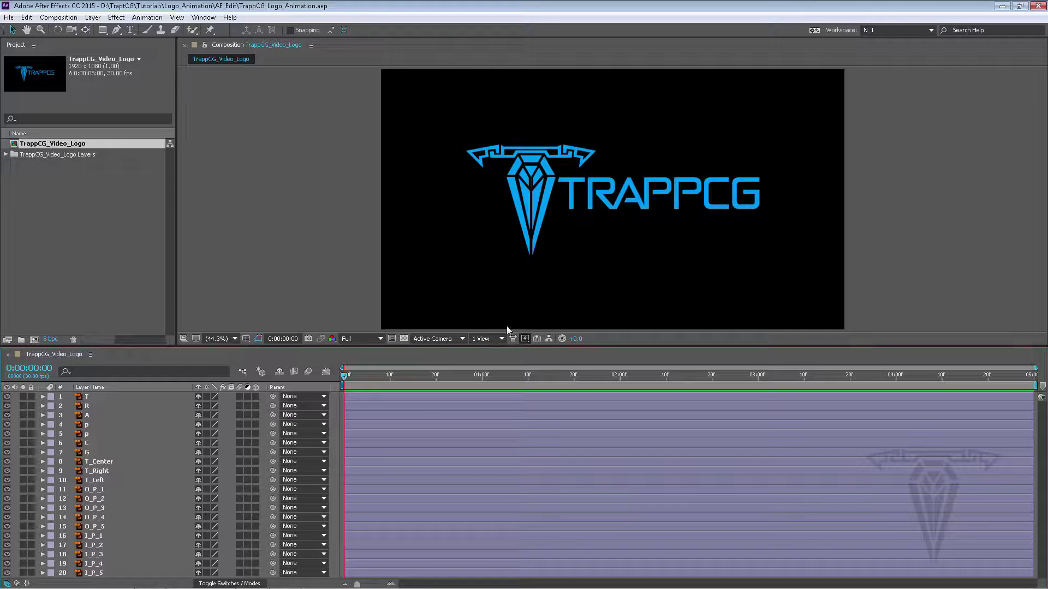
left_click_drag(345, 376, 380, 376)
key("Home")
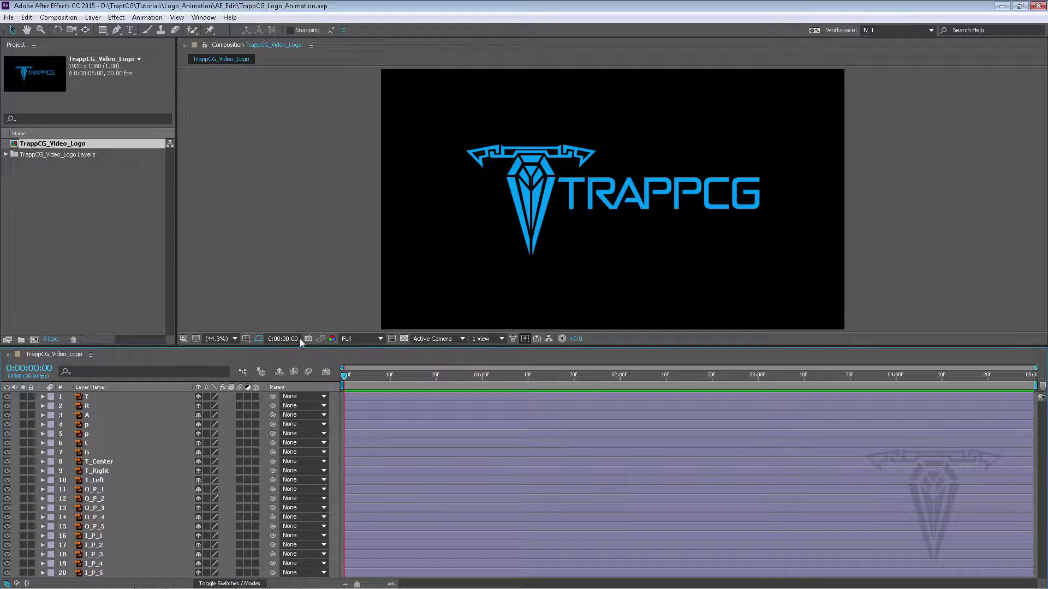
left_click(332, 339)
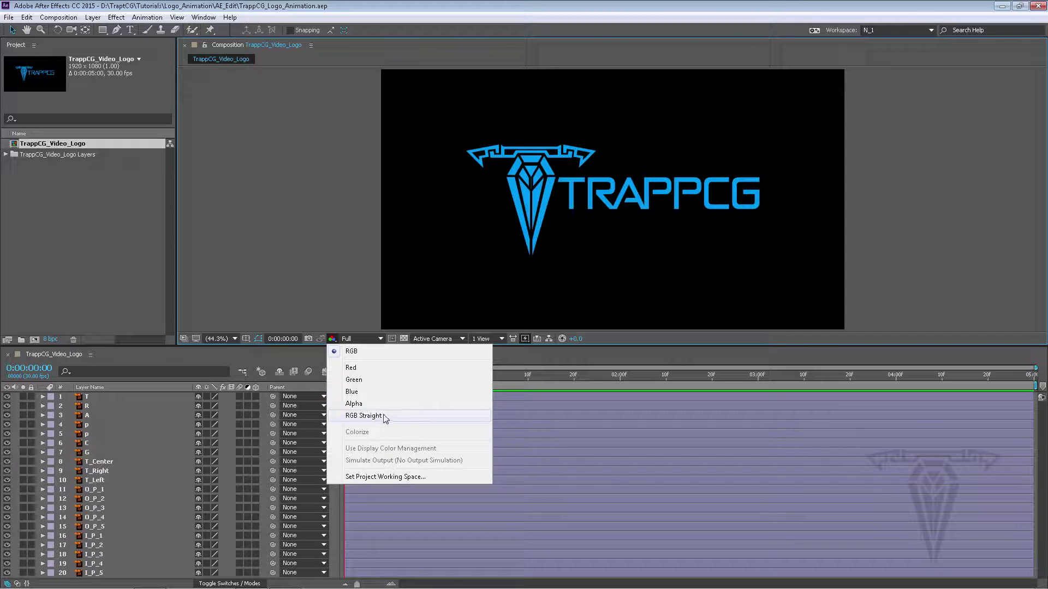
left_click(520, 354)
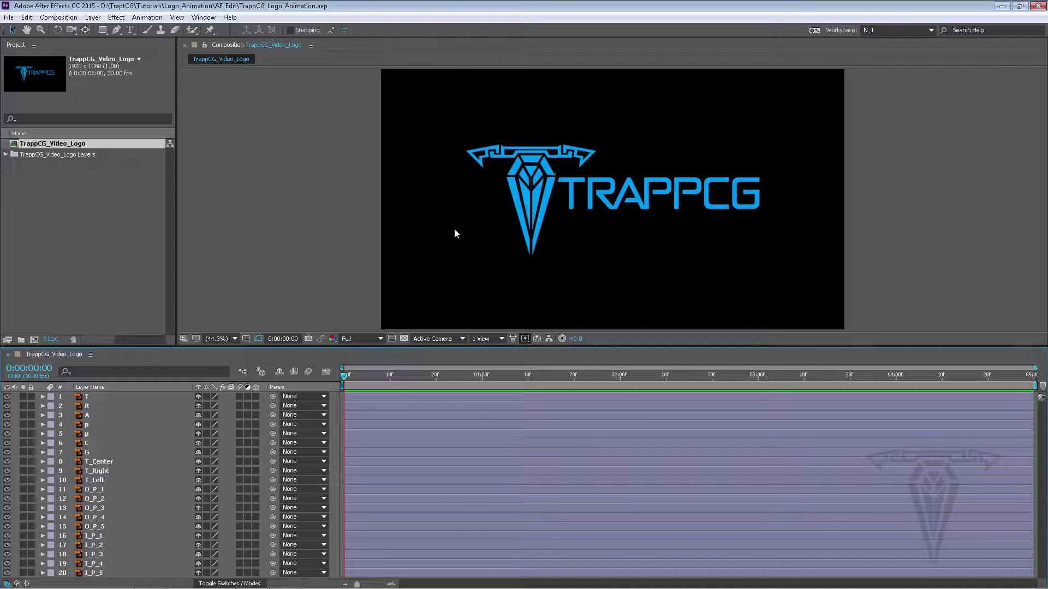
Step: Compare the logo's preview quality at Quarter resolution with Full, leaving the viewer at Full
left_click(379, 339)
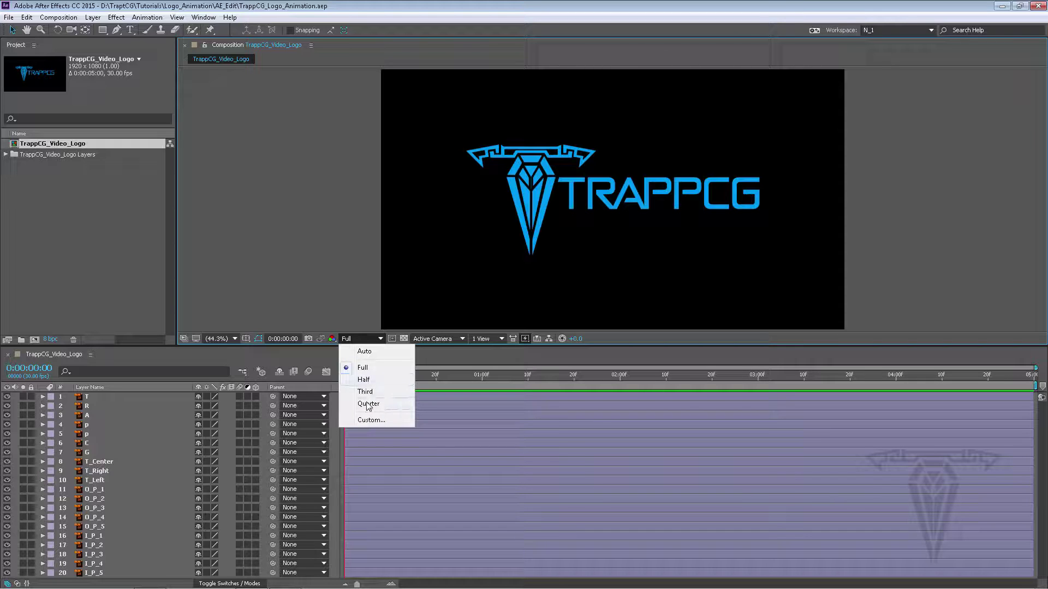
left_click(384, 405)
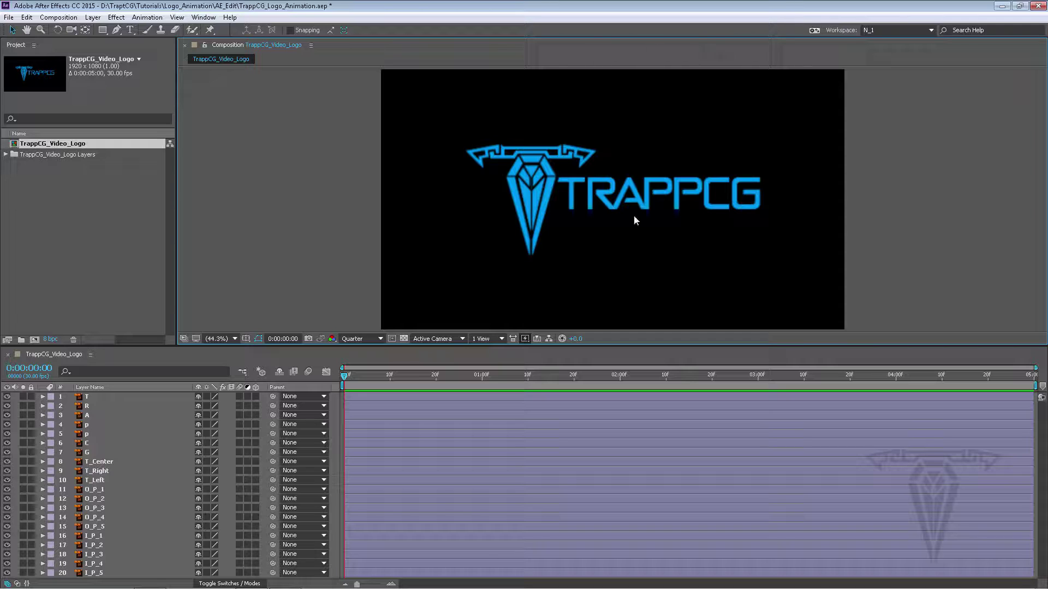
left_click(380, 338)
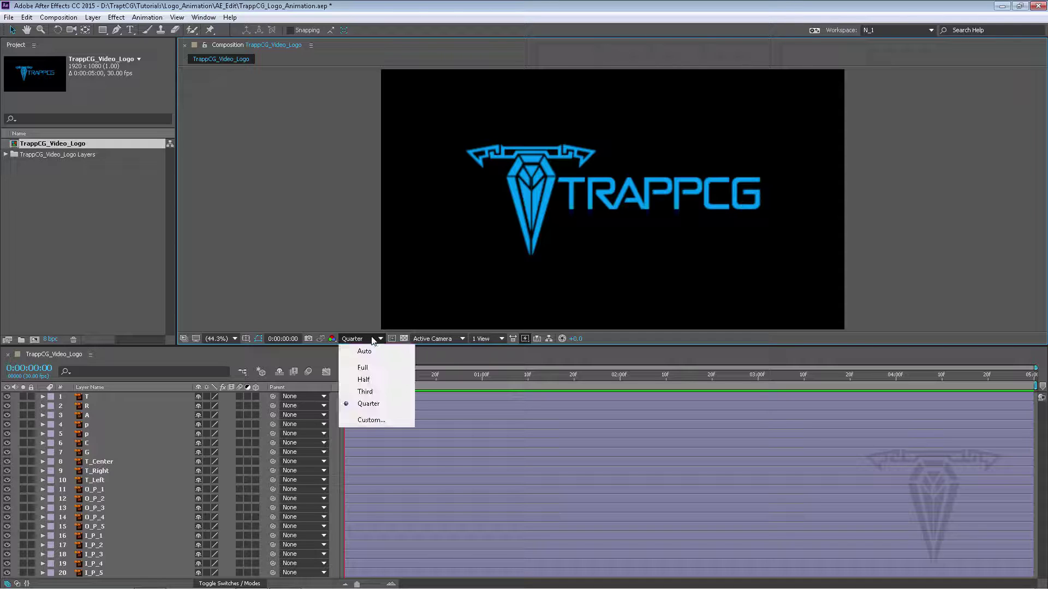
left_click(363, 368)
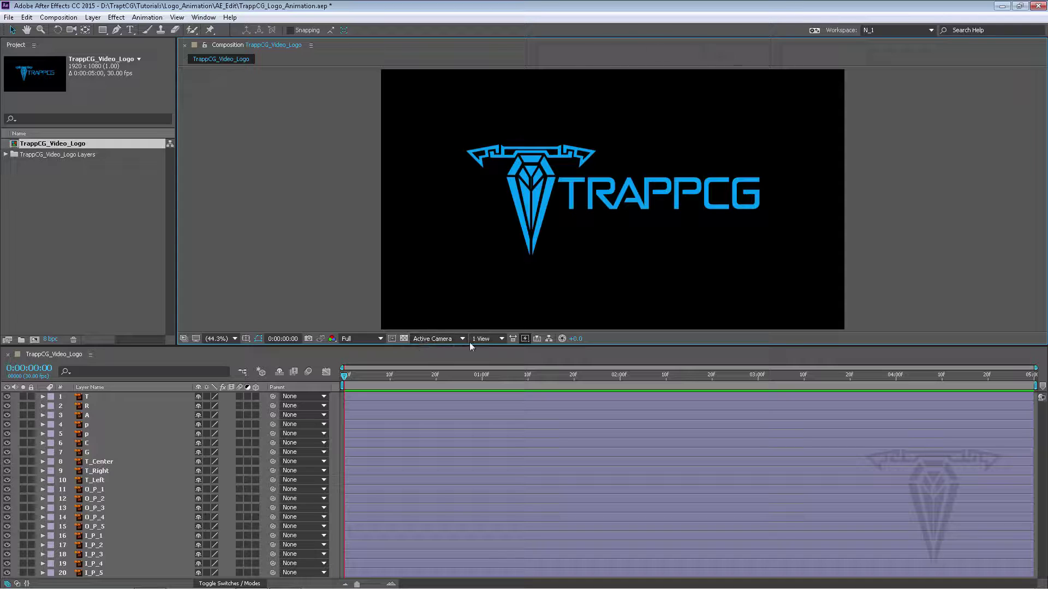
Step: Review the 3D view options and try the 2 Views - Horizontal layout, returning the viewer to 1 View
left_click(448, 339)
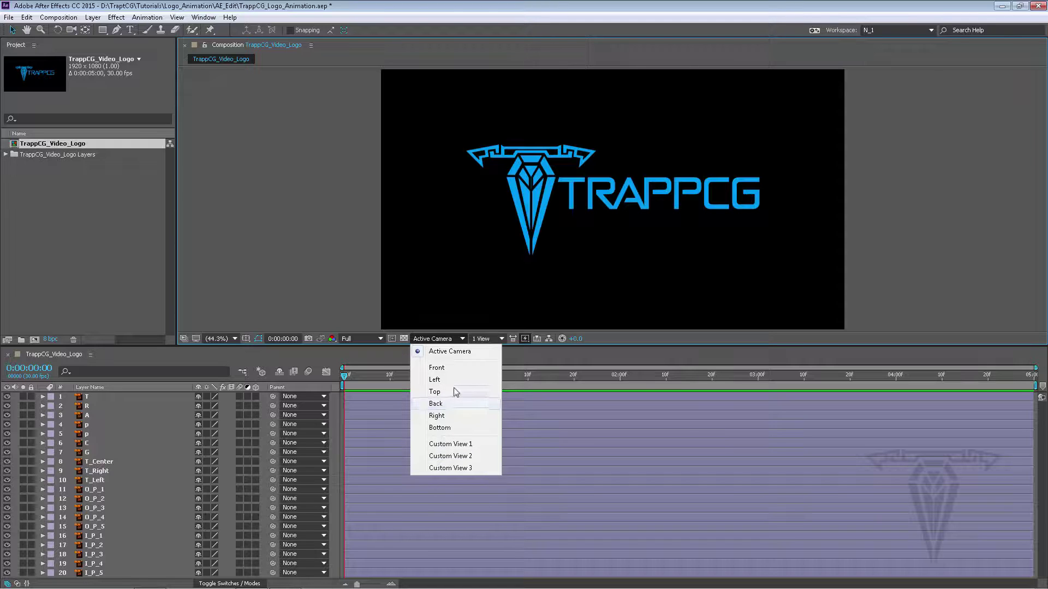
left_click(584, 355)
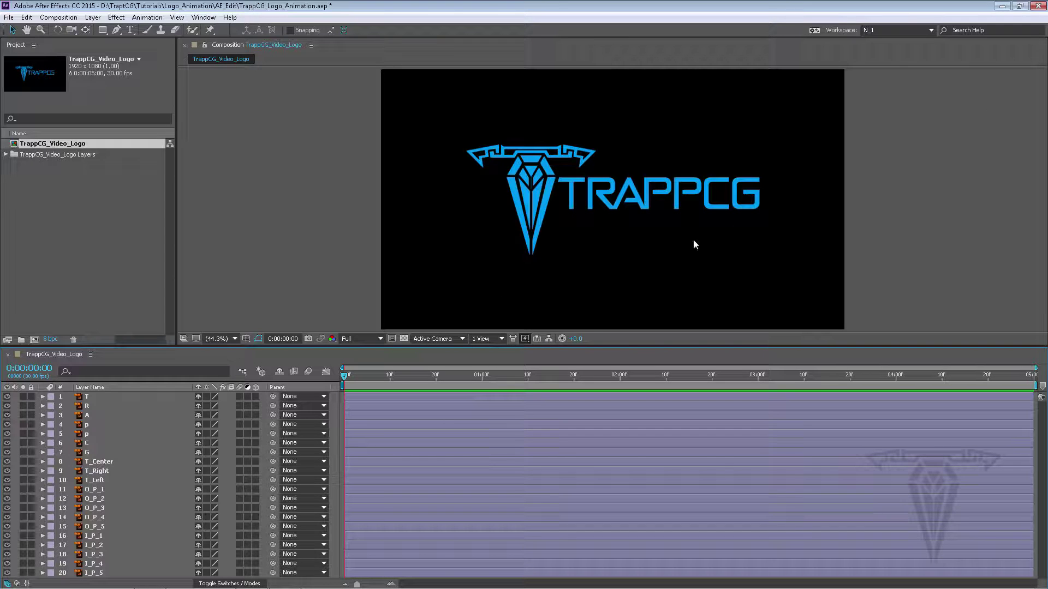
left_click(492, 340)
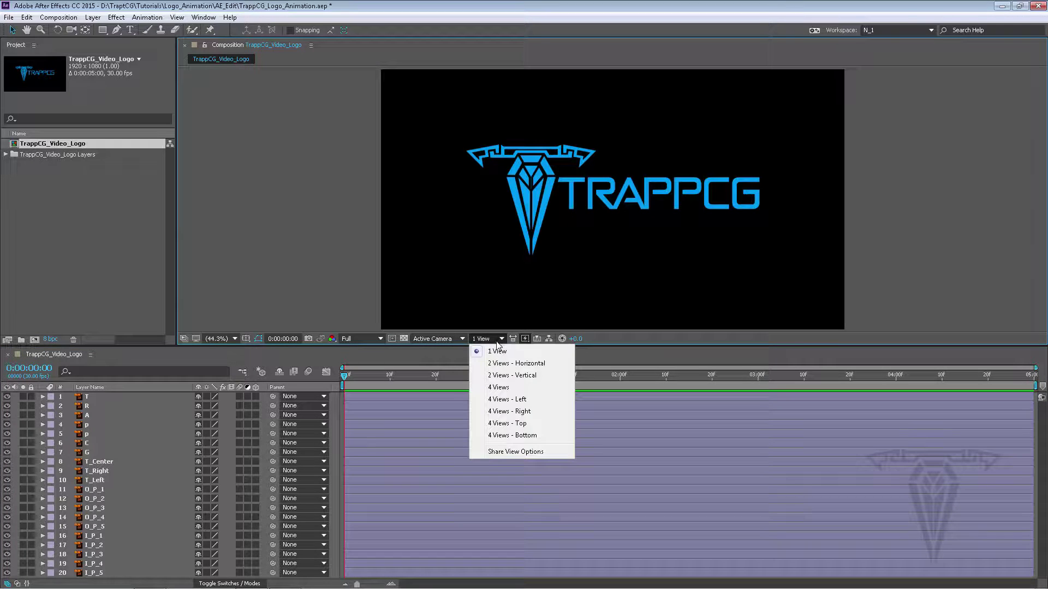
left_click(507, 364)
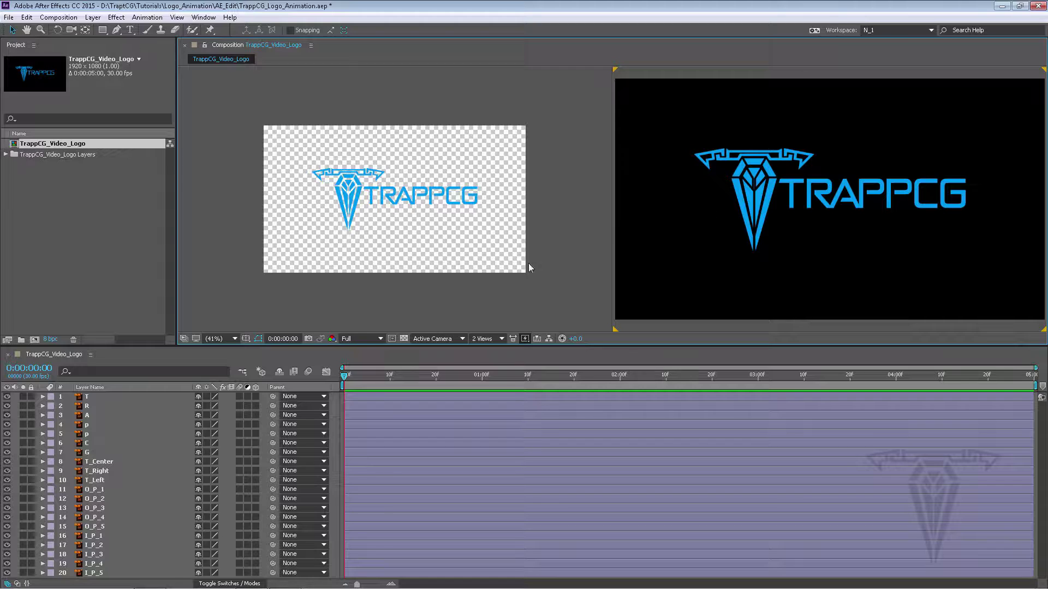
left_click(415, 280)
left_click(781, 263)
left_click(430, 298)
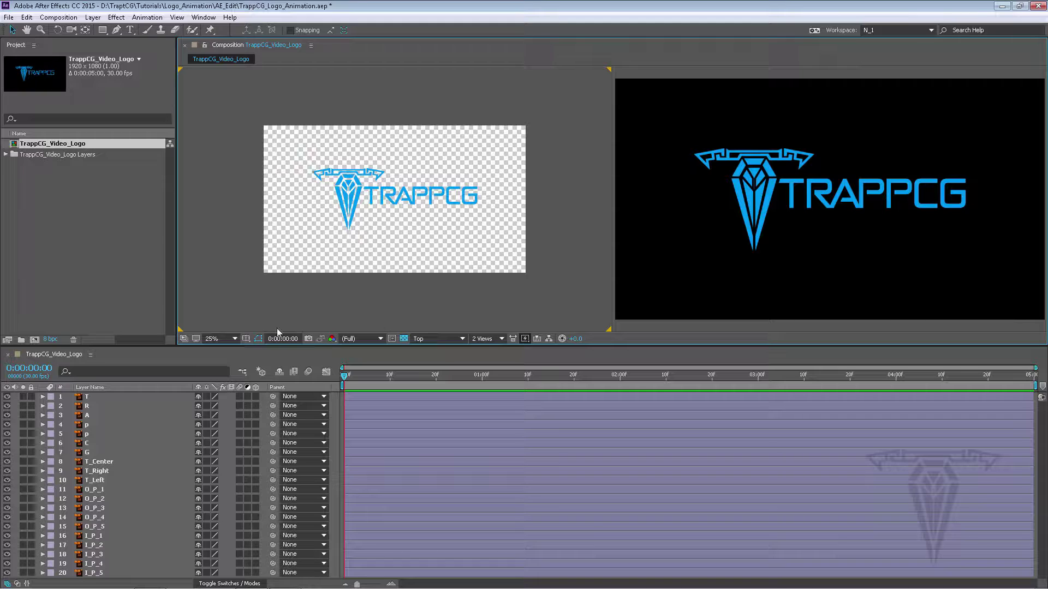
left_click(442, 337)
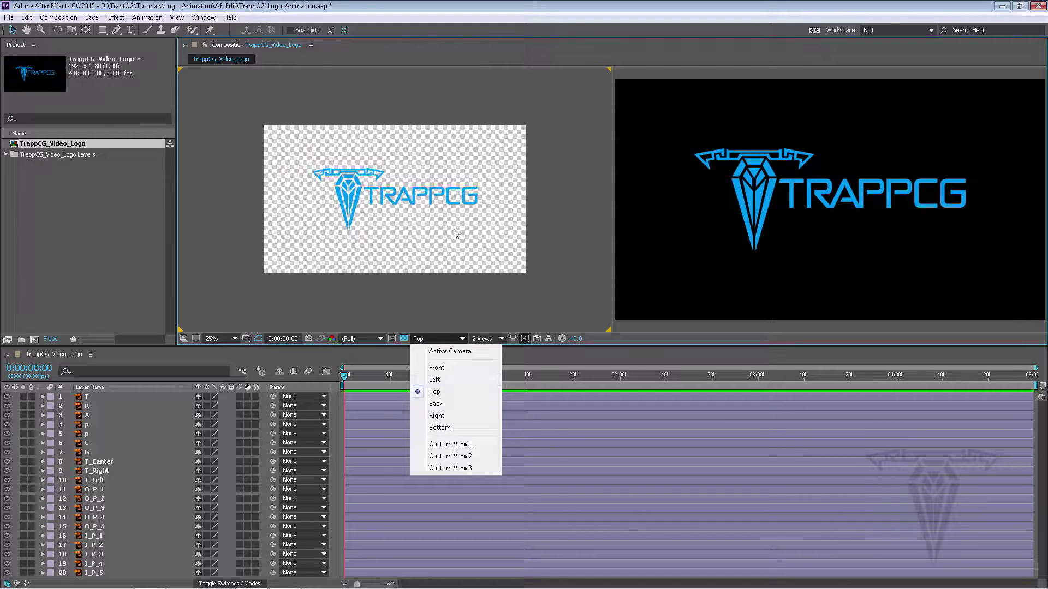
left_click(503, 307)
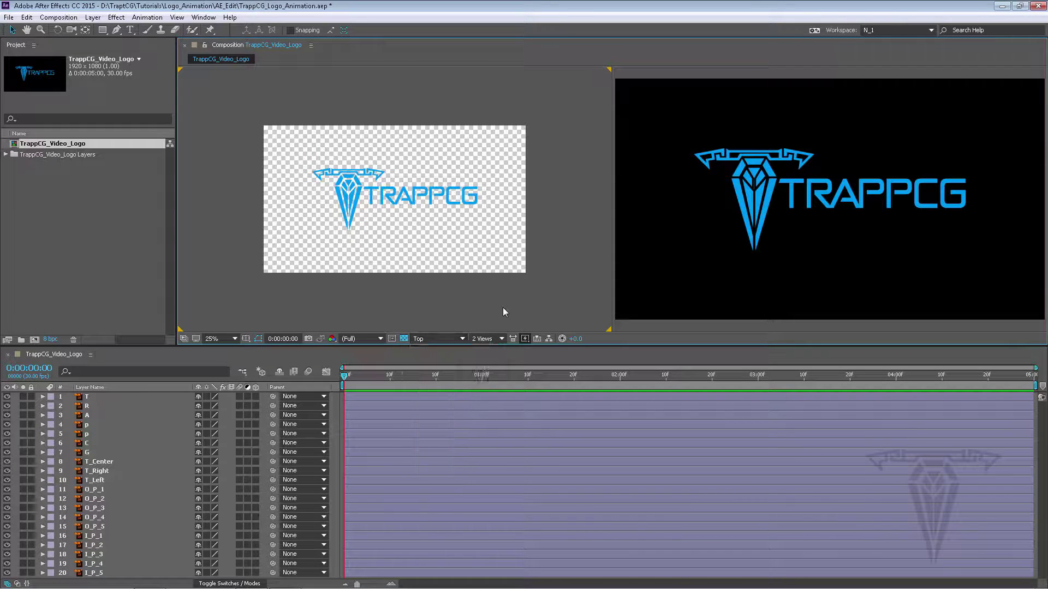
left_click(484, 339)
left_click(497, 352)
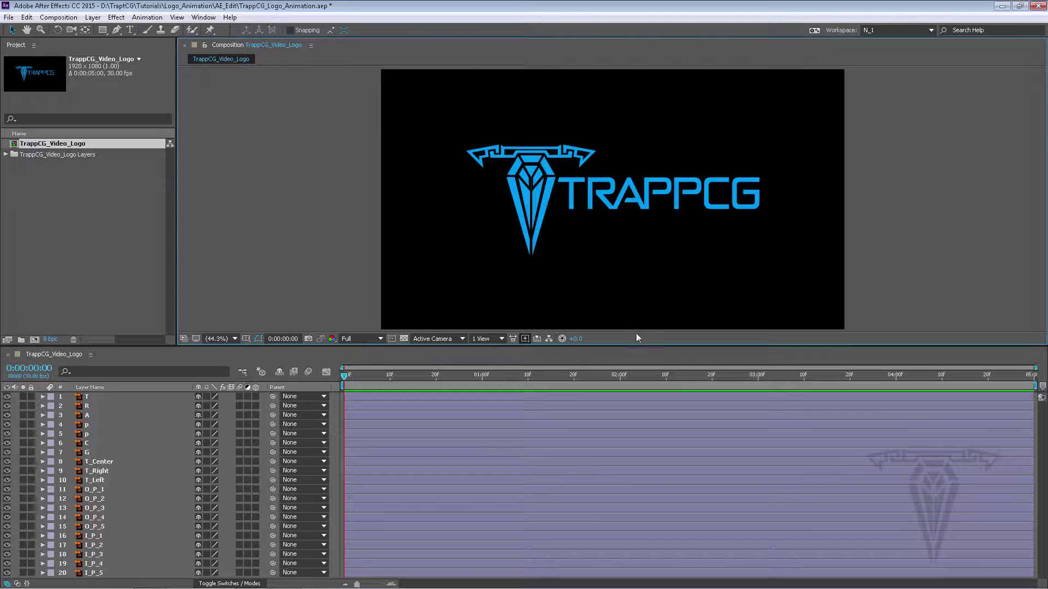
left_click(524, 339)
left_click(362, 398)
left_click(545, 432)
Step: Use the Selection tool to pick the O_P_5 piece and the letter T directly in the composition viewer
left_click(13, 30)
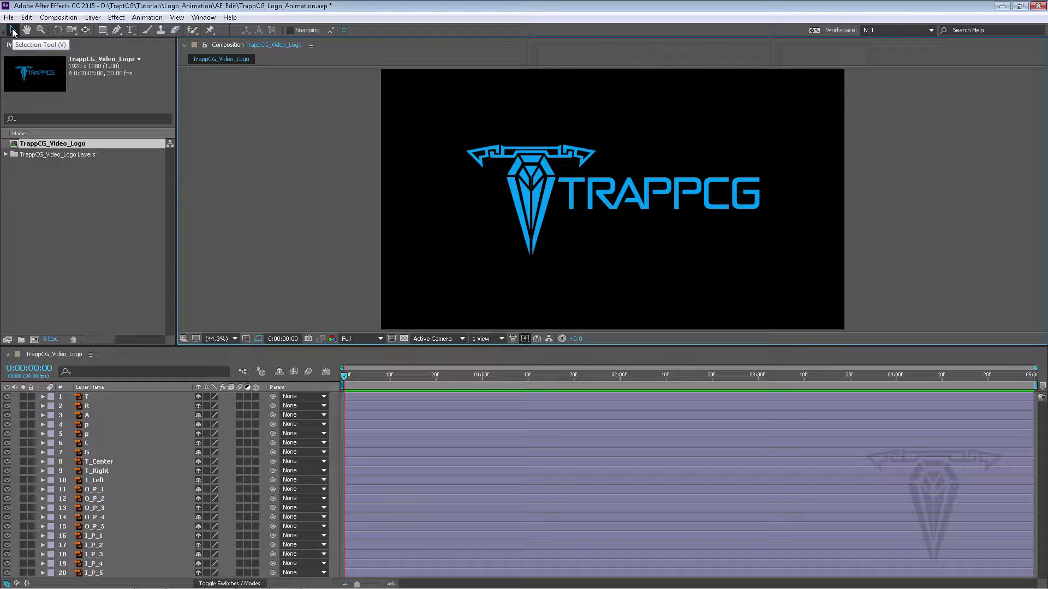
left_click(515, 199)
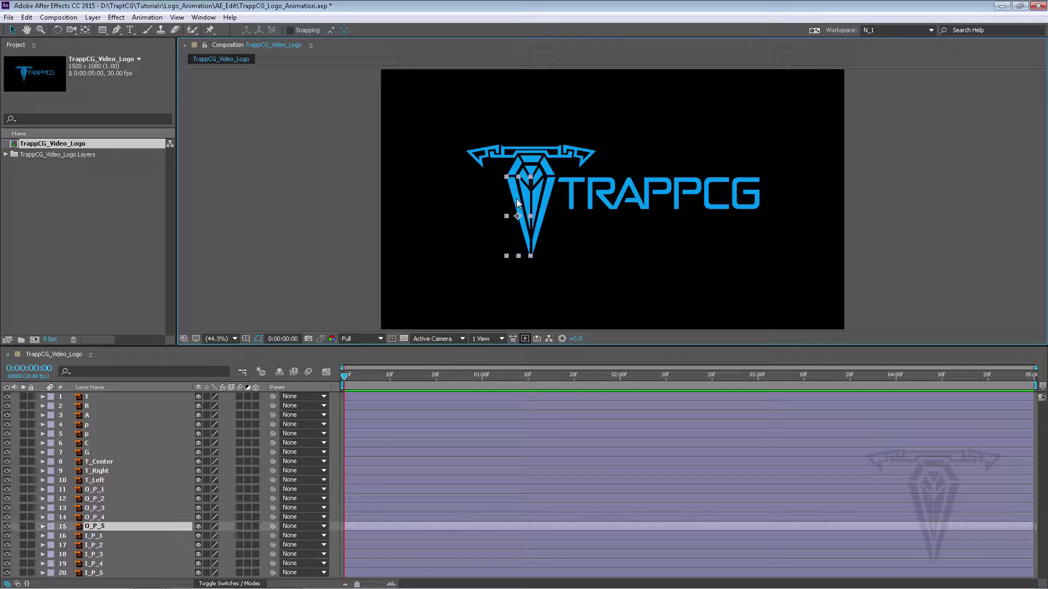
left_click(571, 186)
left_click(592, 192)
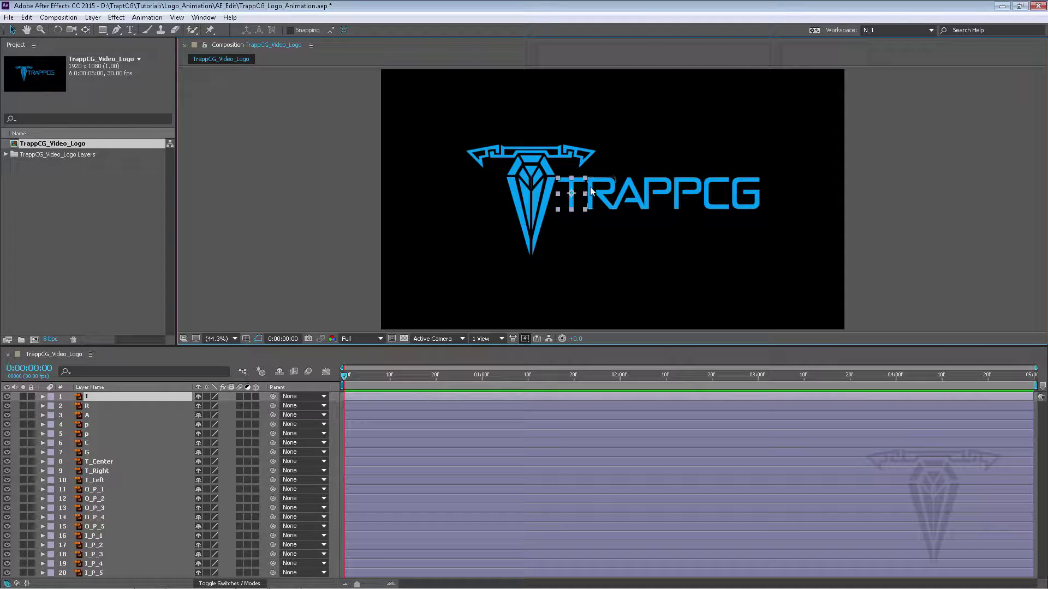
Step: Select several letter layers in the timeline to identify them in the logo, ending on the p in layer 5
left_click(106, 420)
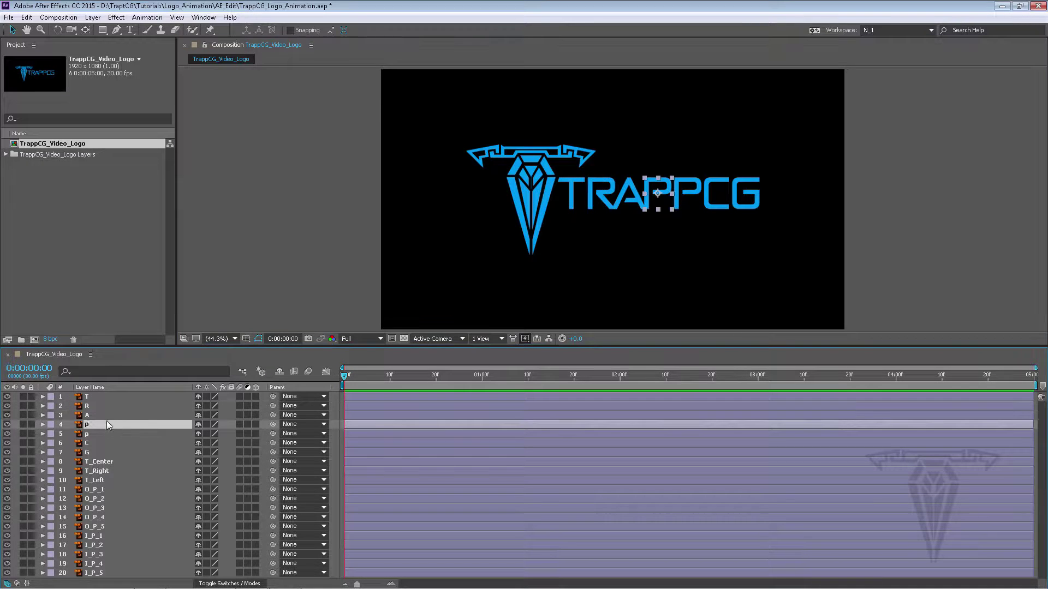
left_click(106, 459)
left_click(119, 407)
left_click(113, 398)
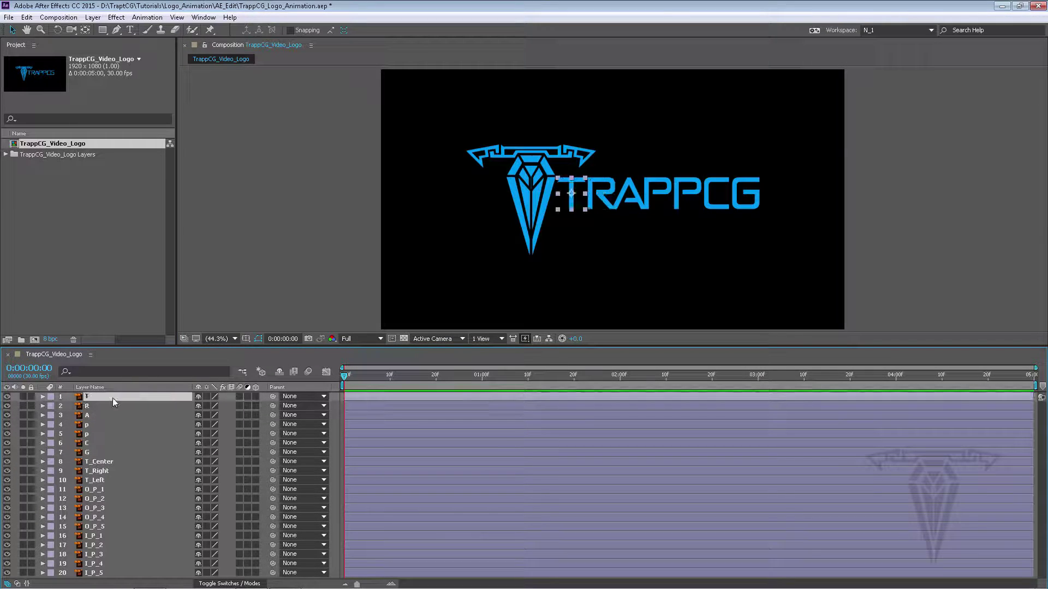
left_click(120, 435)
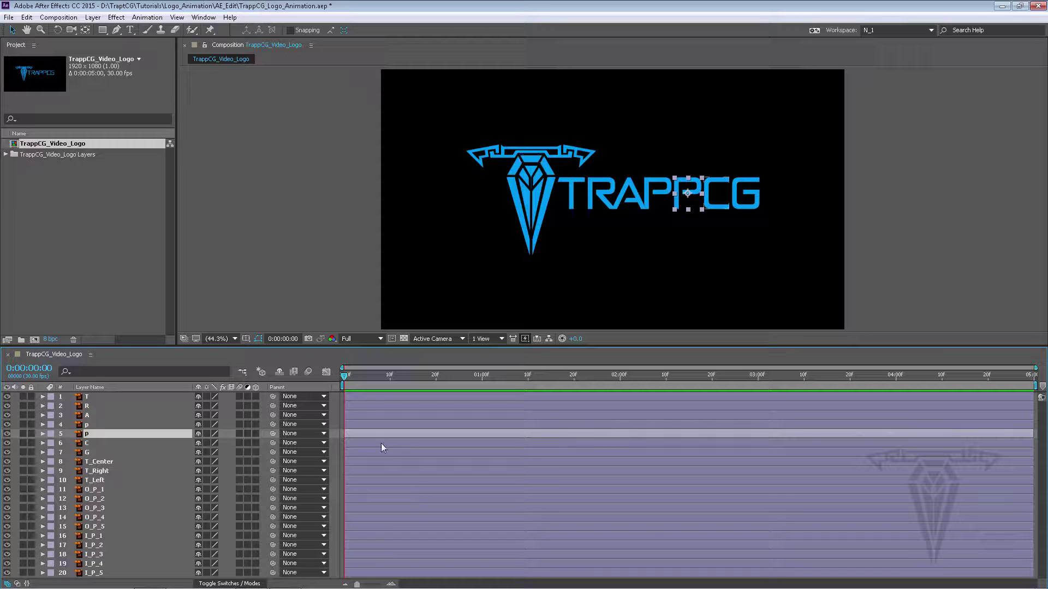
Step: Pan across the logo's letters at 400% with the Hand tool, dismissing the antivirus pop-up
left_click(28, 30)
left_click_drag(701, 231, 678, 236)
scroll(573, 206, "up", 5)
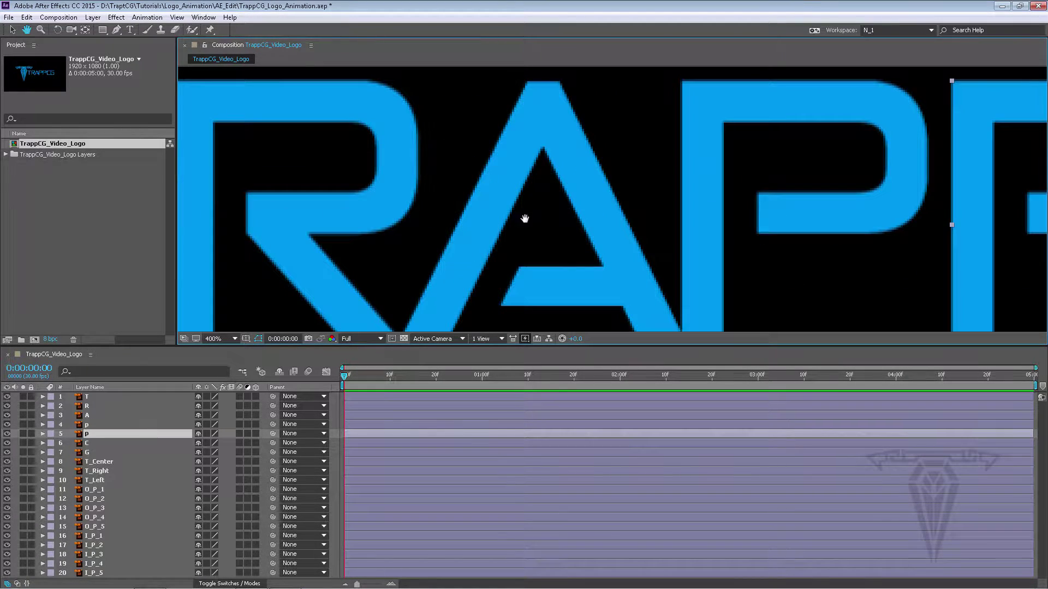
left_click_drag(523, 218, 622, 260)
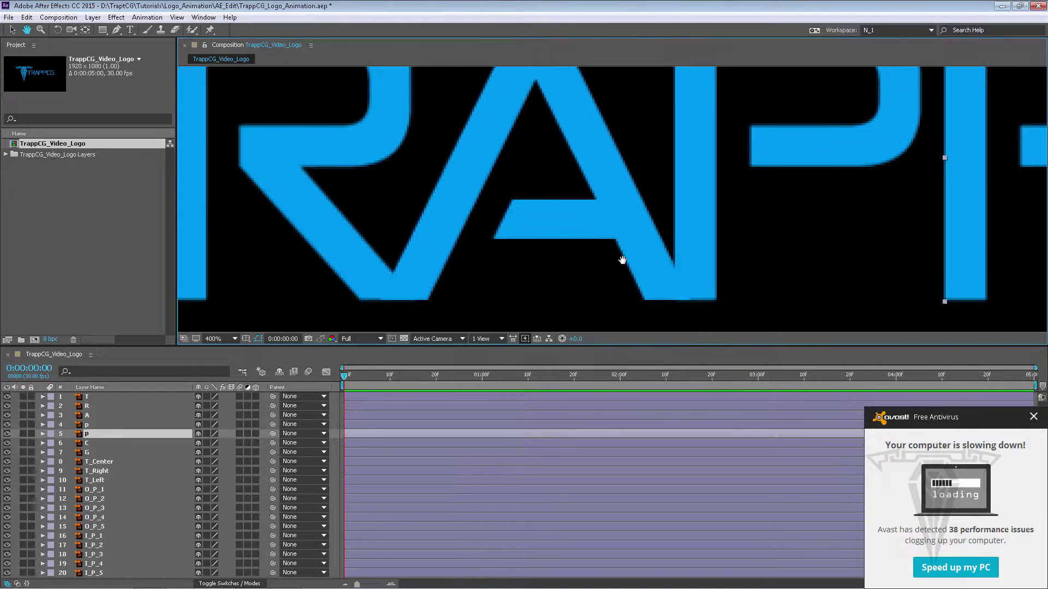
left_click(1033, 416)
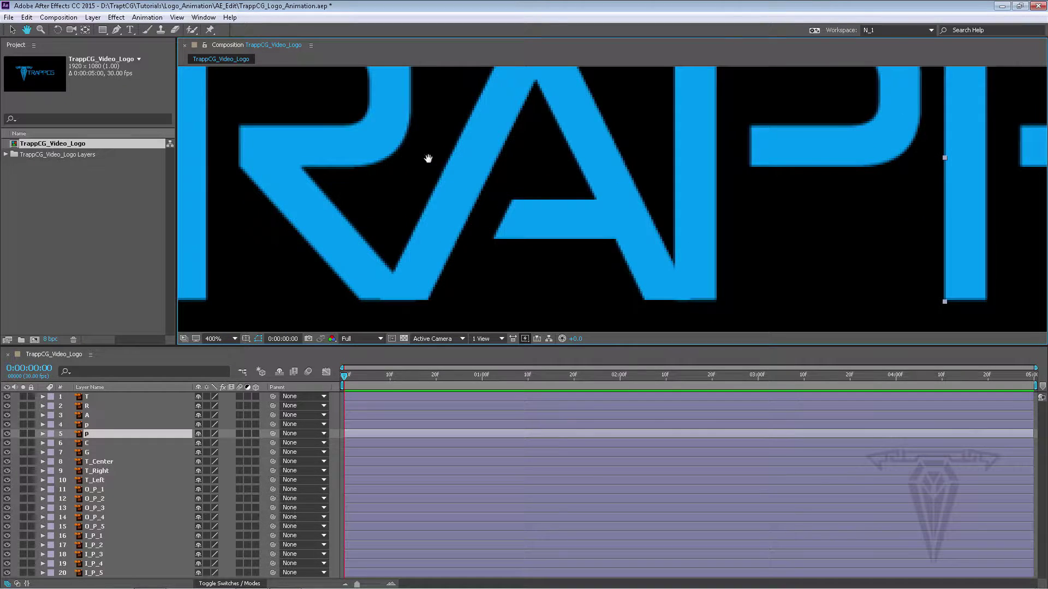
left_click_drag(428, 159, 512, 164)
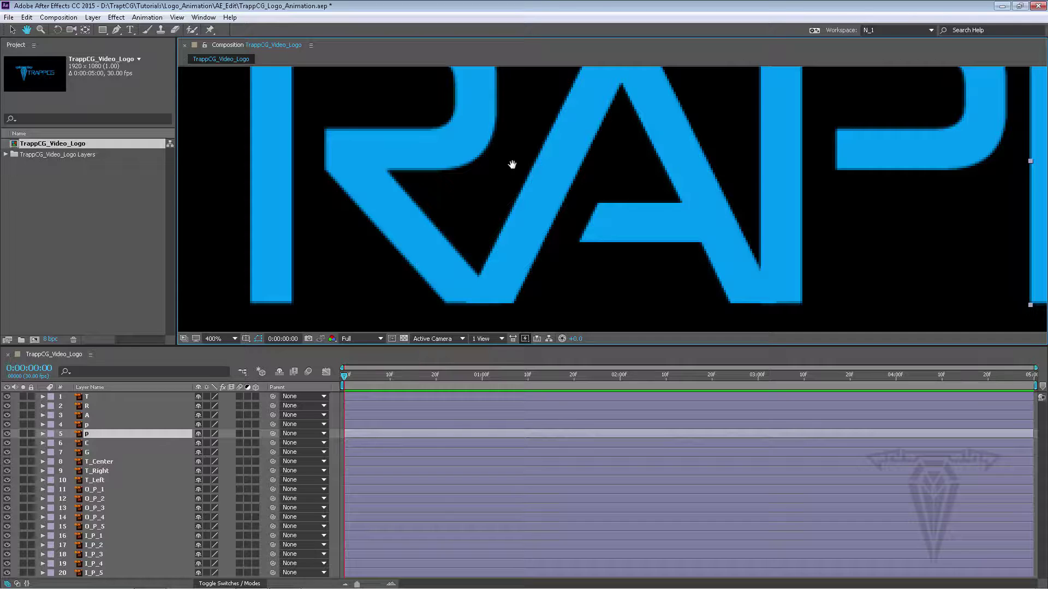
Step: Zoom the composition in and out around the lettering, leaving the magnification at 50%
scroll(512, 165, "down", 3)
scroll(512, 164, "up", 2)
scroll(511, 164, "down", 2)
scroll(512, 164, "up", 1)
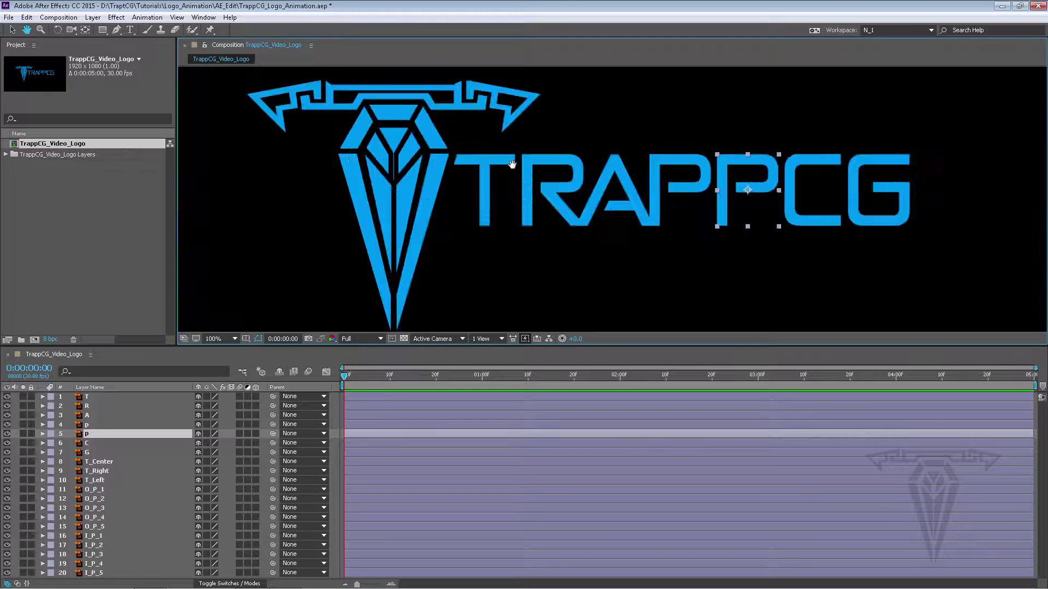
scroll(512, 164, "up", 1)
scroll(512, 164, "down", 2)
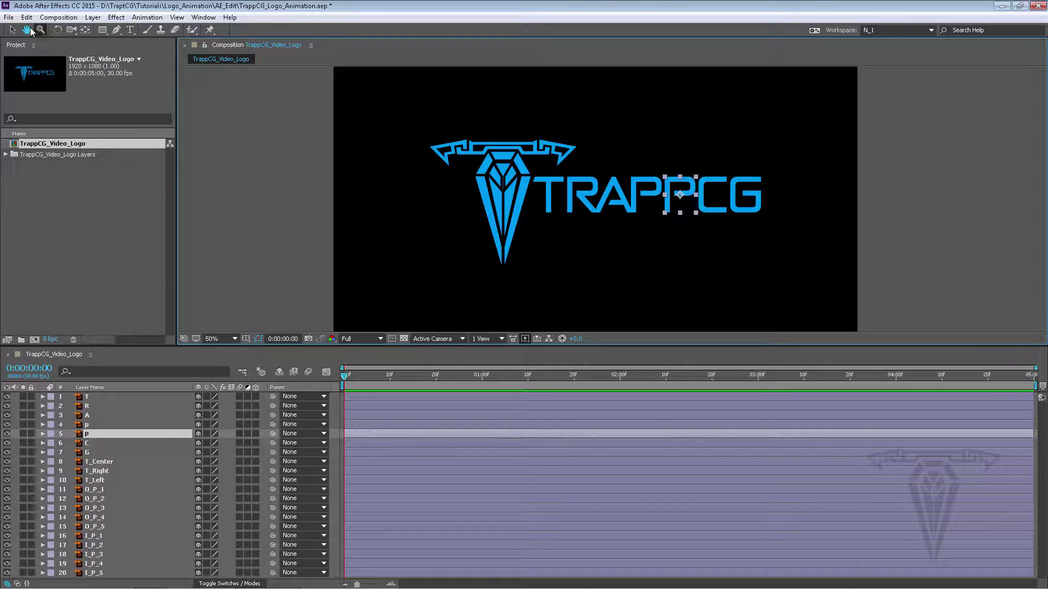
Step: Select the letter T in the viewer and reposition the composition view, alternating between the Hand and Selection tools
left_click(27, 31)
left_click(13, 30)
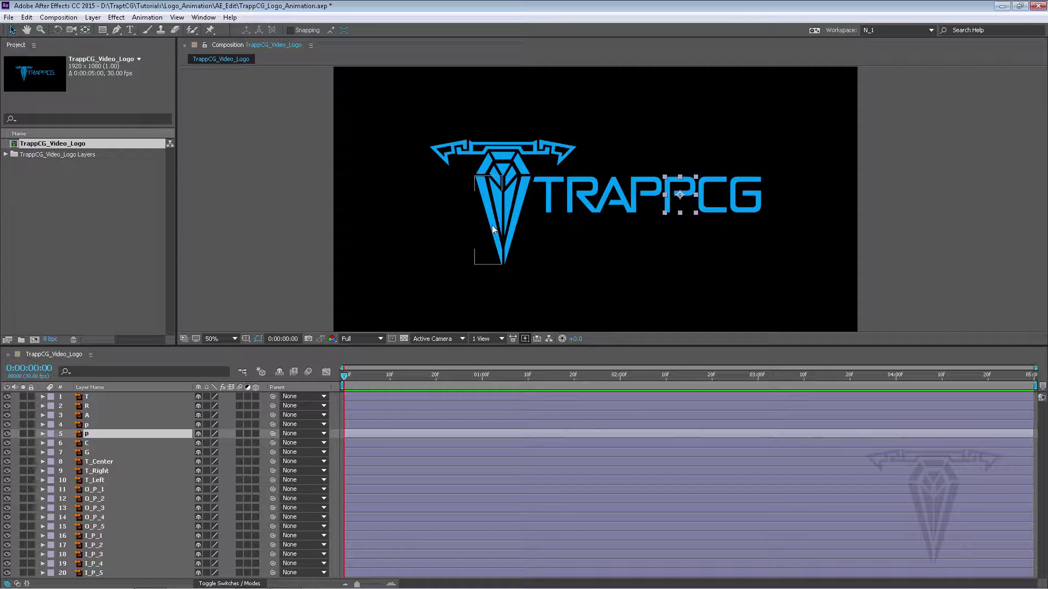
left_click(550, 207)
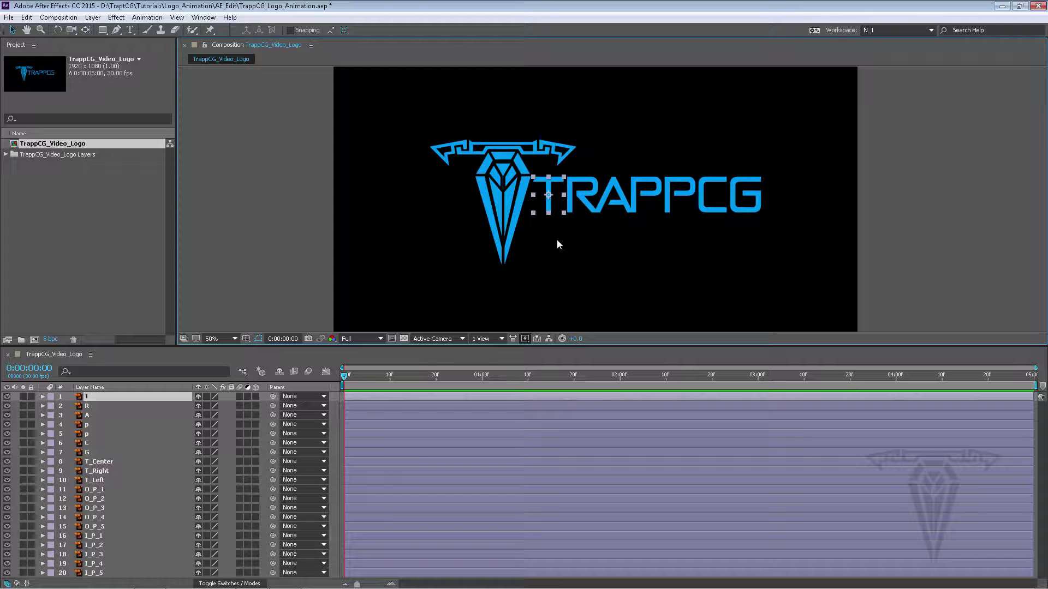
key("h")
left_click_drag(647, 257, 550, 229)
key("v")
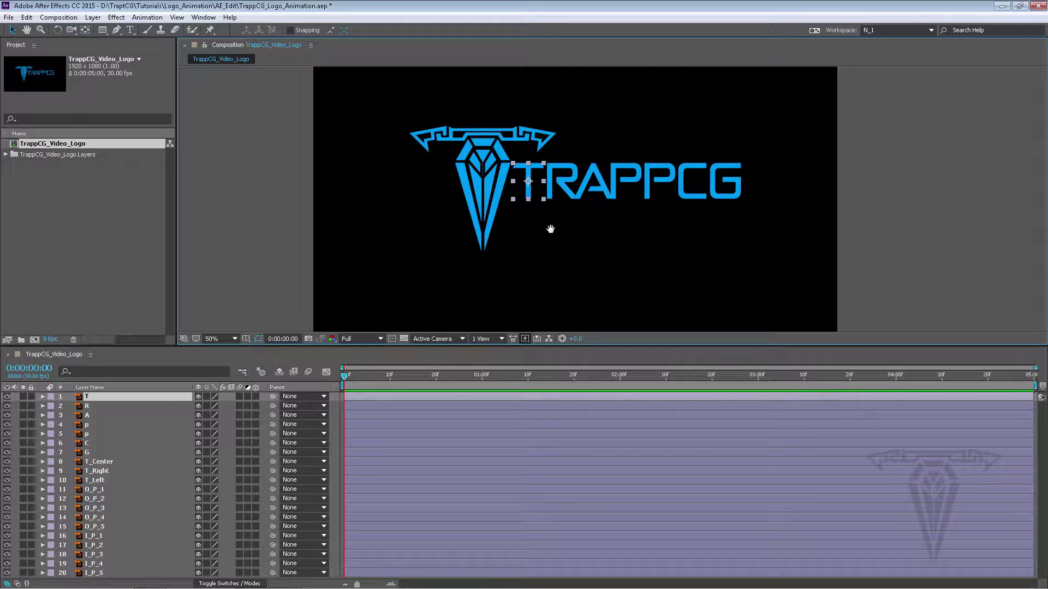
key("h")
left_click_drag(557, 243, 589, 244)
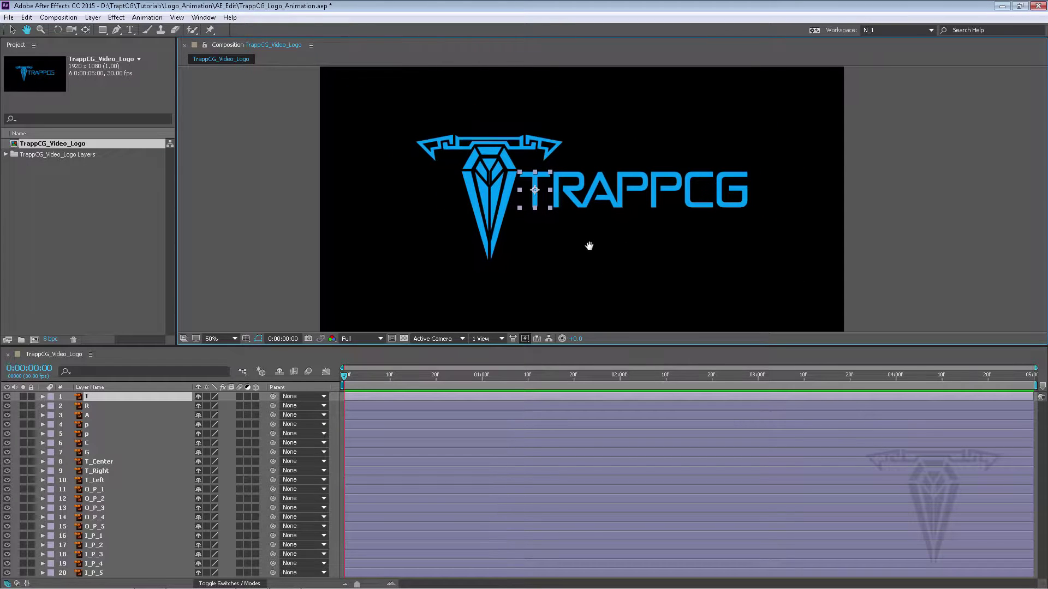
key("v")
Step: Magnify the timeline to single frames, pan along it, and zoom back out to the full five seconds
left_click_drag(357, 585, 381, 585)
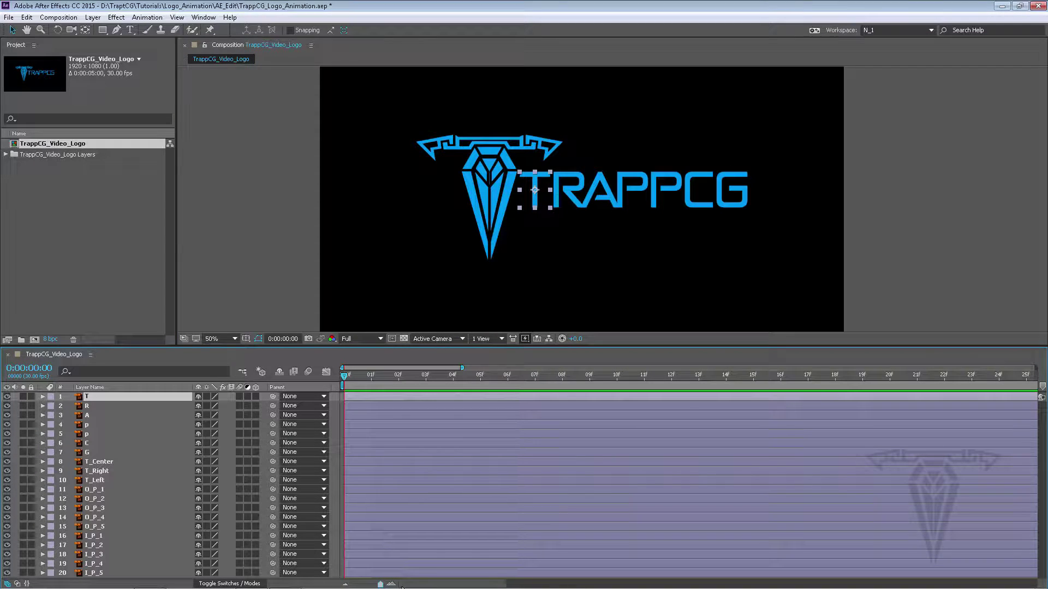
key("space")
left_click_drag(770, 447, 920, 465)
left_click_drag(456, 584, 357, 585)
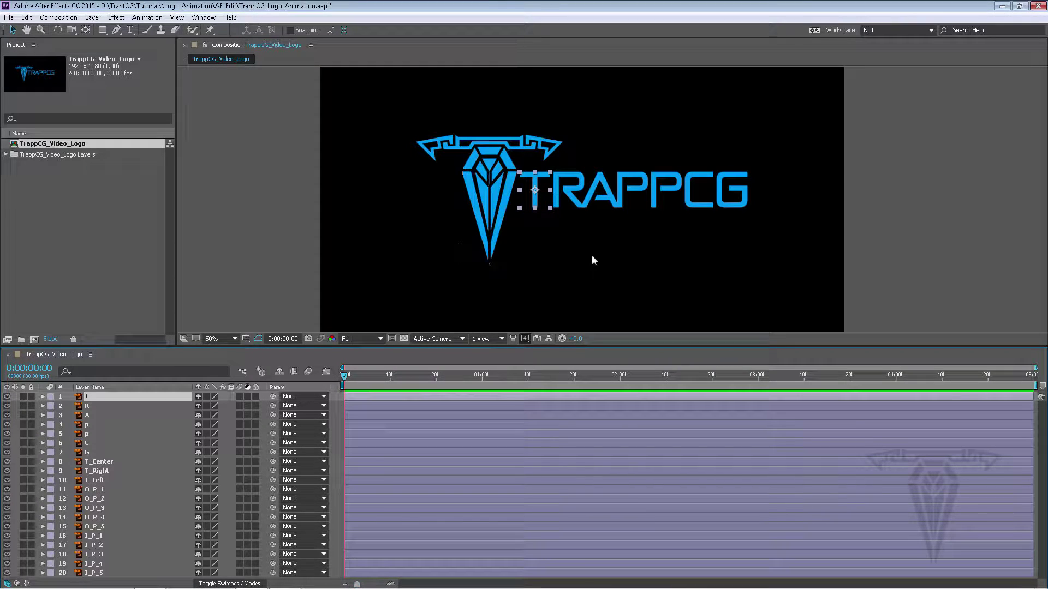
Step: Pan the composition viewer slightly, magnify and pan the timeline again, and restore its full-duration view
left_click_drag(565, 241, 527, 233)
left_click_drag(360, 585, 380, 585)
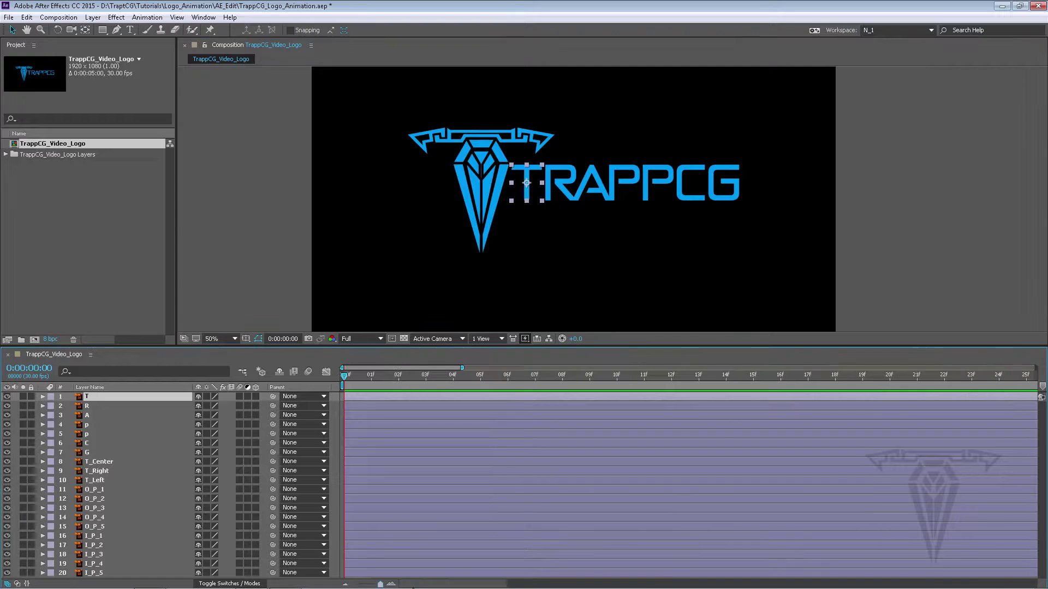
left_click_drag(611, 468, 833, 475)
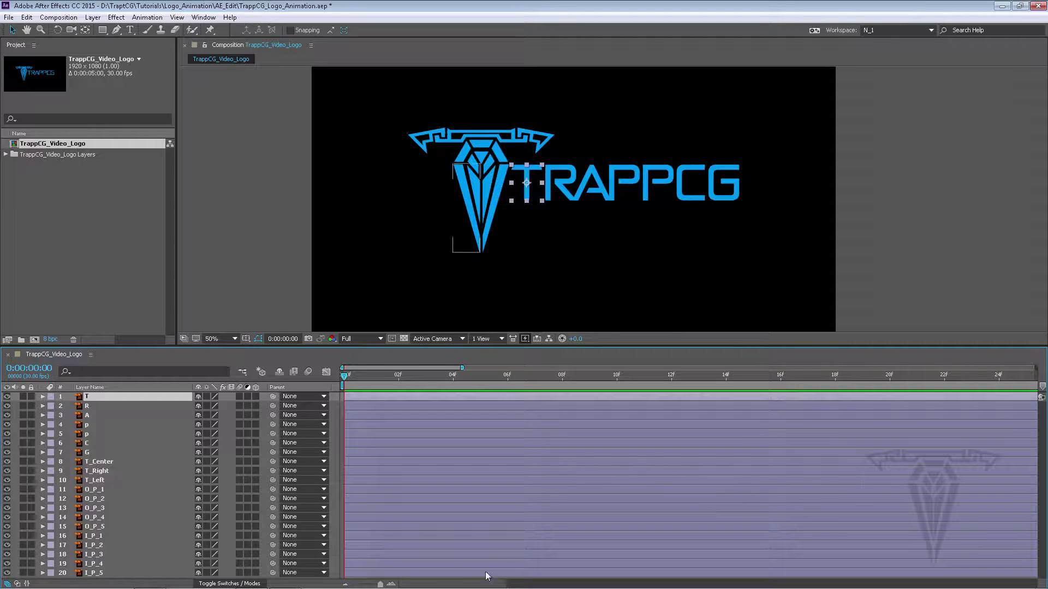
left_click_drag(370, 586, 313, 585)
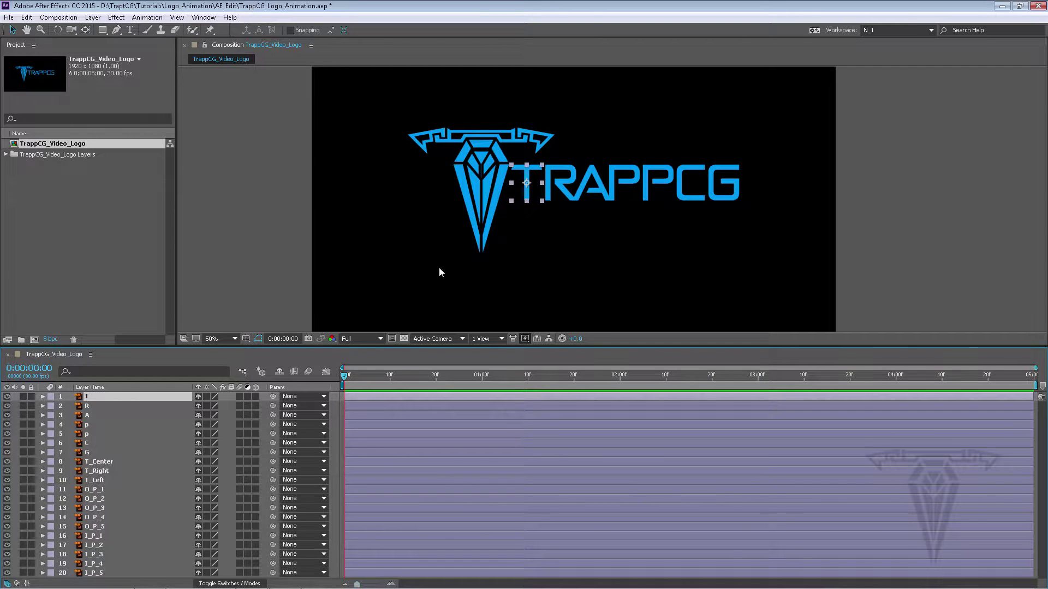
Step: Shift the composition up within the viewer using the Hand tool, and activate the Zoom tool
left_click(26, 30)
left_click(26, 30)
left_click(564, 193)
mouse_move(564, 193)
left_mouse_down()
mouse_move(585, 186)
mouse_move(545, 185)
left_mouse_up()
key("v")
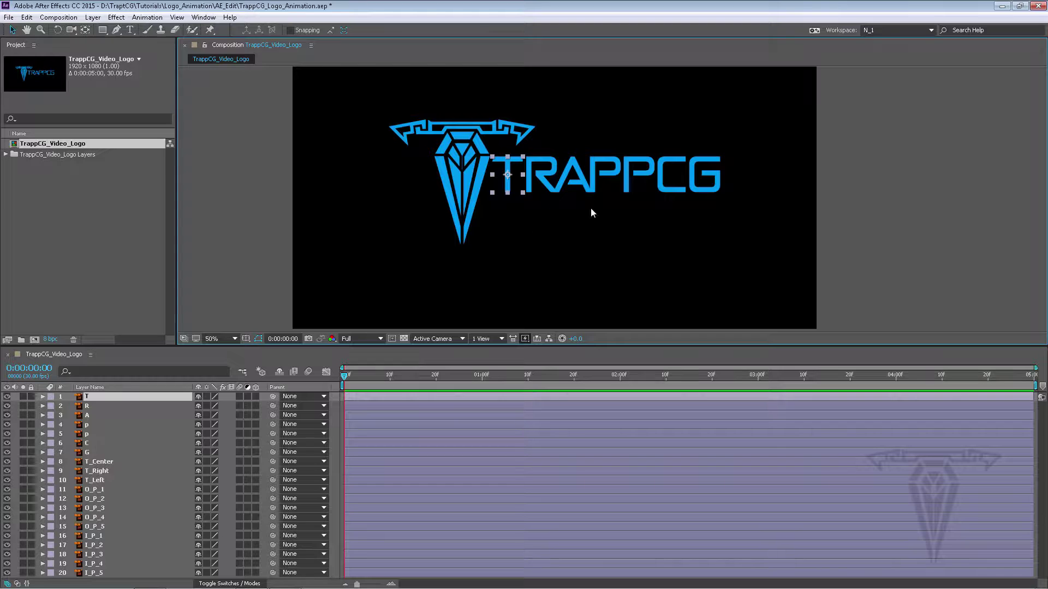
left_click(39, 31)
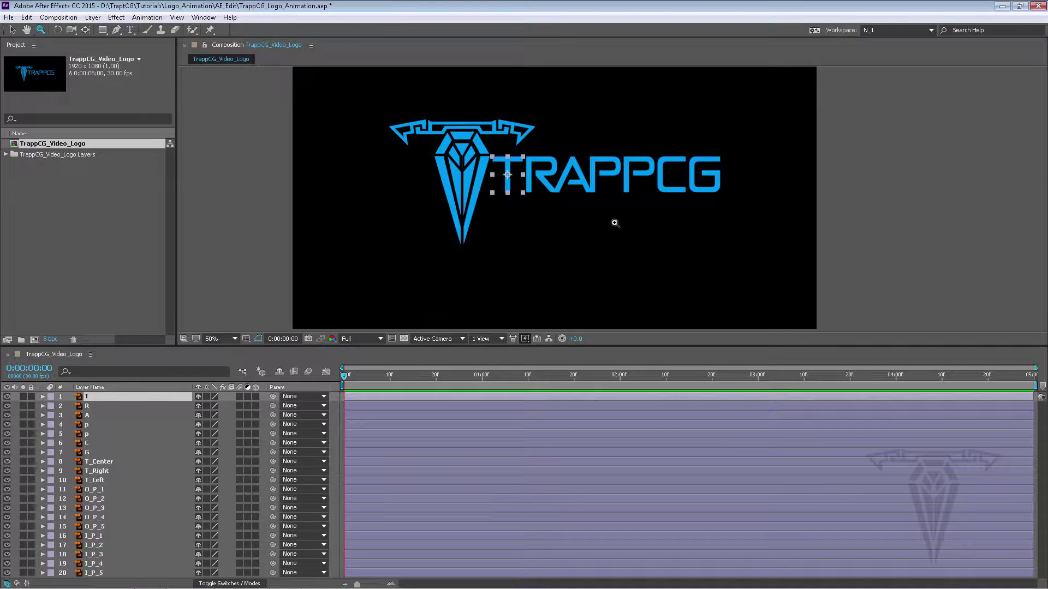
Step: Magnify the composition to 100% with the Zoom tool, zoom back out, shift the view and fit it to the viewer
left_click(569, 216)
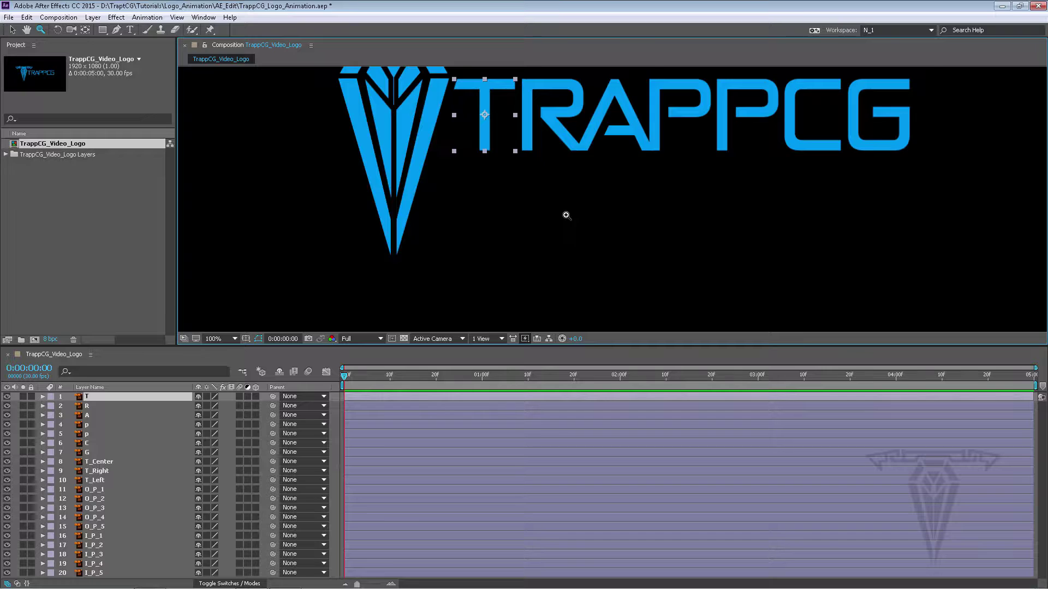
left_click(529, 177, "alt")
left_click_drag(704, 218, 566, 234)
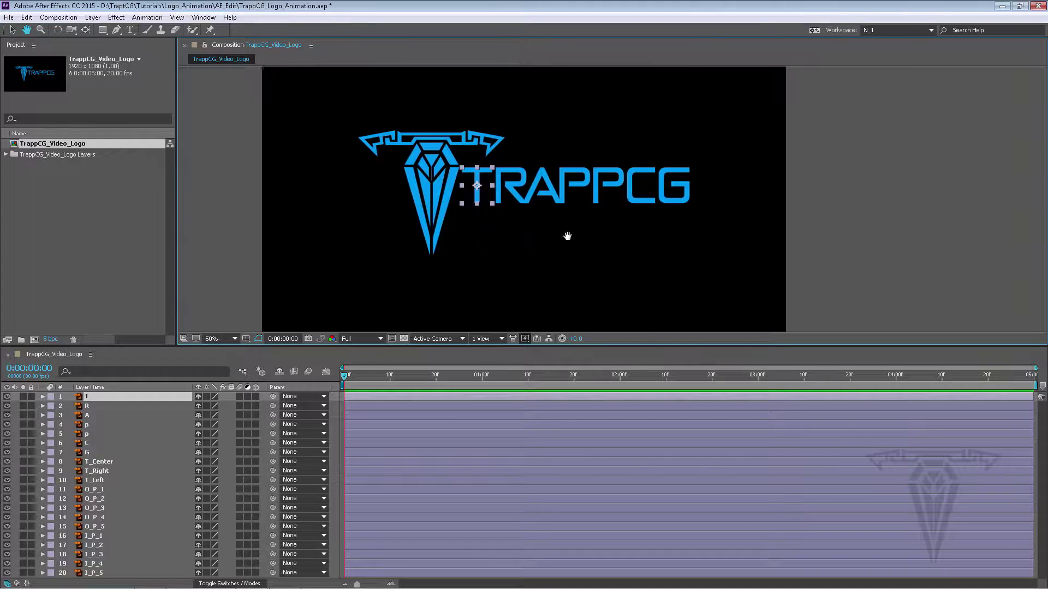
left_click(234, 339)
left_click(233, 352)
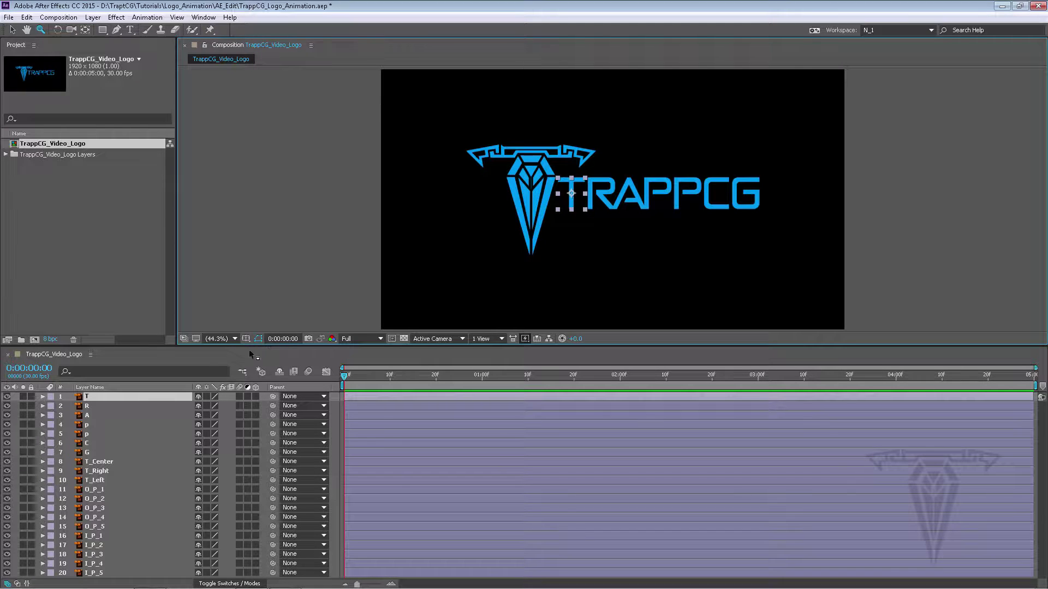
Step: Try rotating the letter T with the Rotation tool, undo the rotation and examine the undo history
left_click(59, 30)
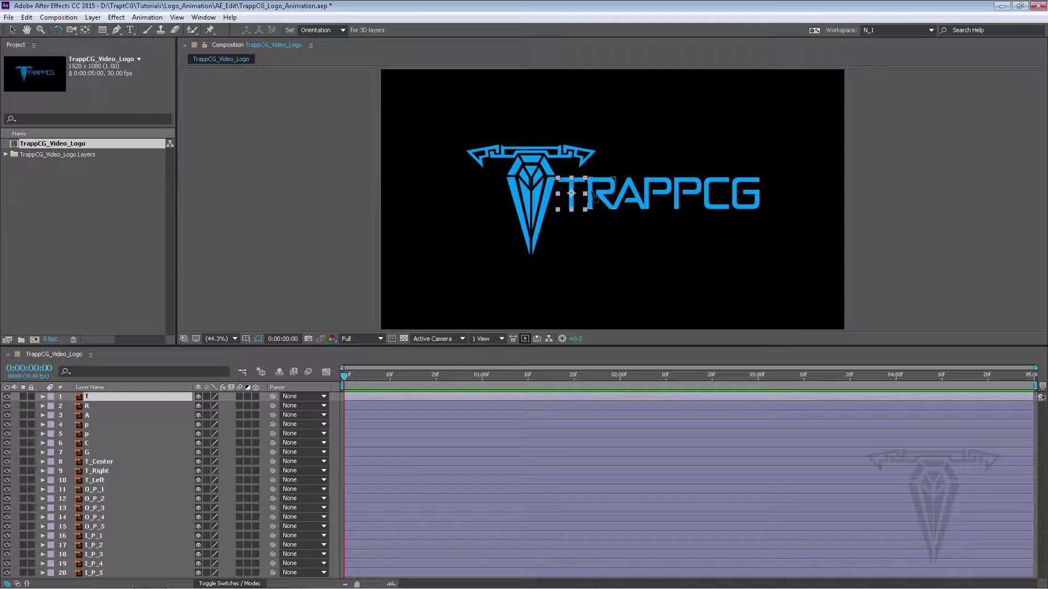
left_click_drag(596, 197, 582, 175)
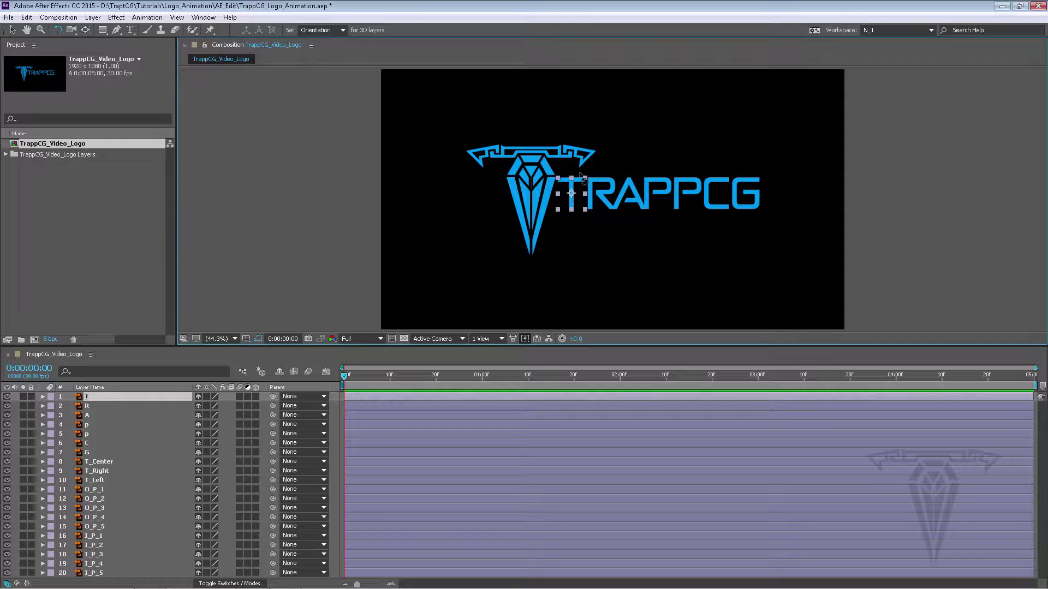
left_click(26, 17)
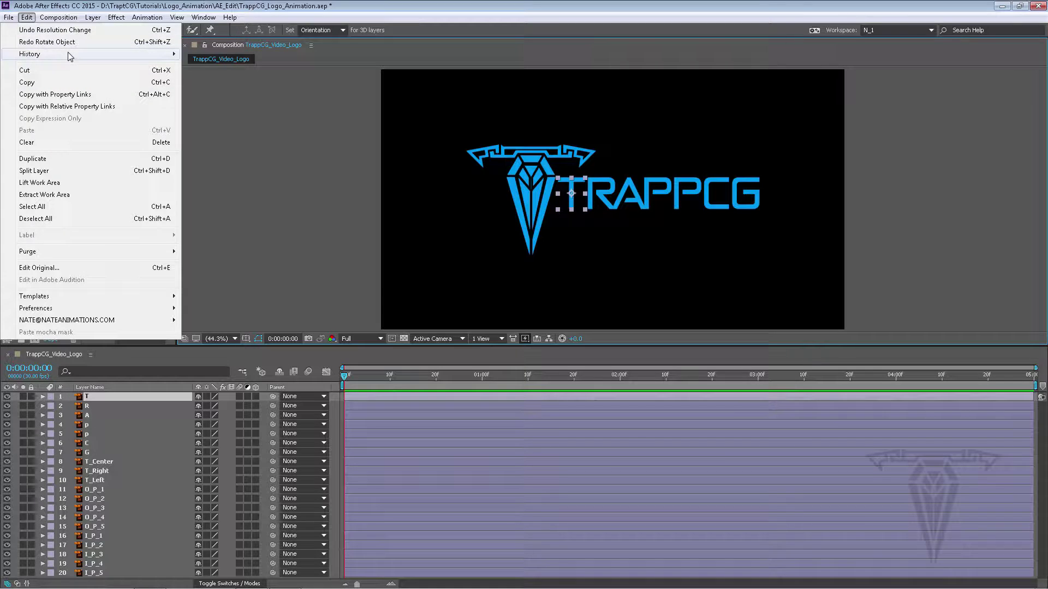
mouse_move(71, 54)
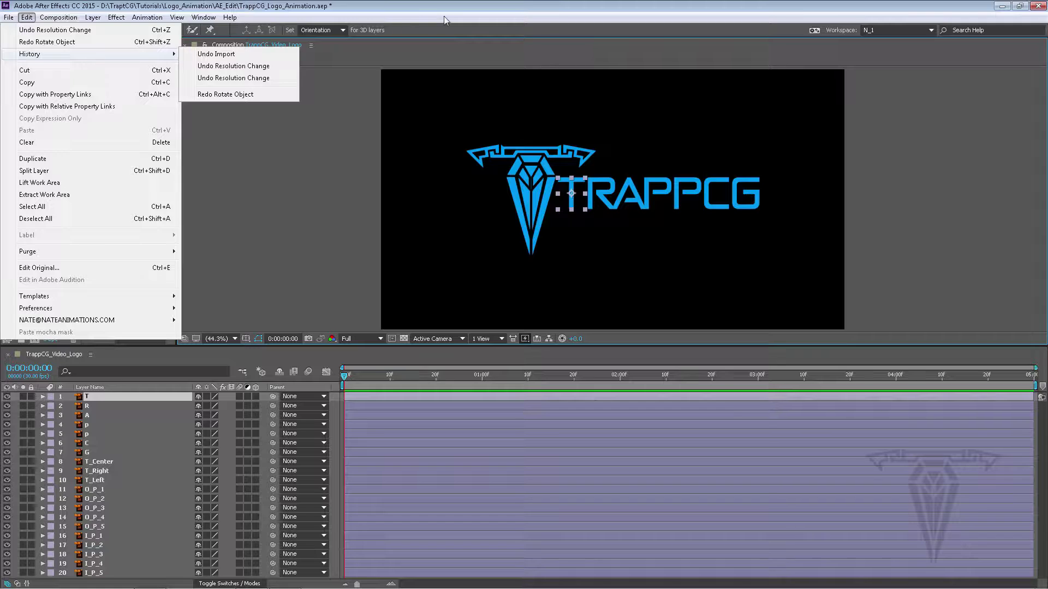
left_click(457, 14)
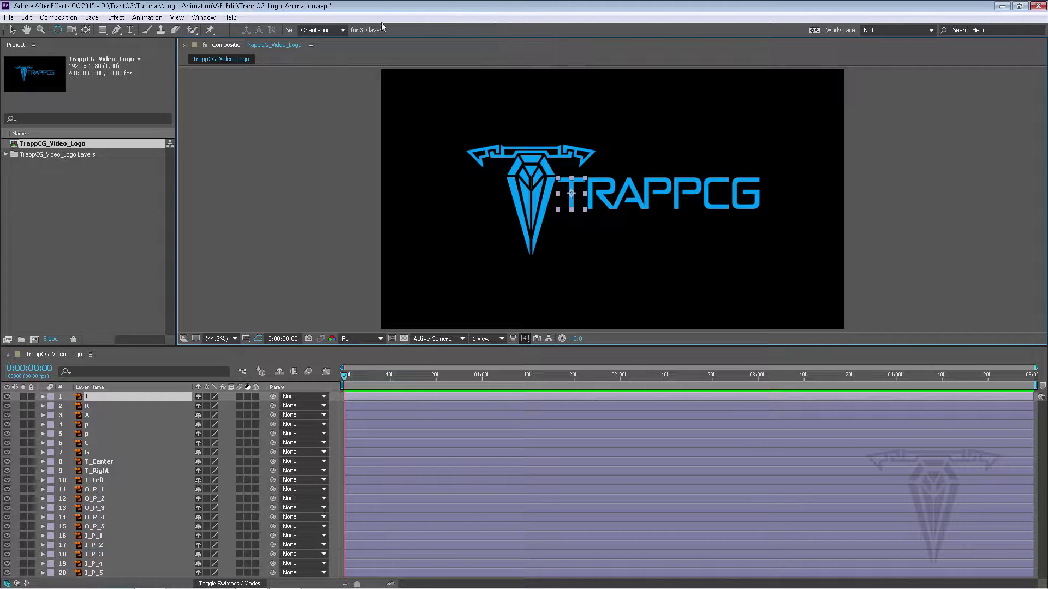
Step: View the camera tool variants and activate the Rectangle tool
left_click(71, 31)
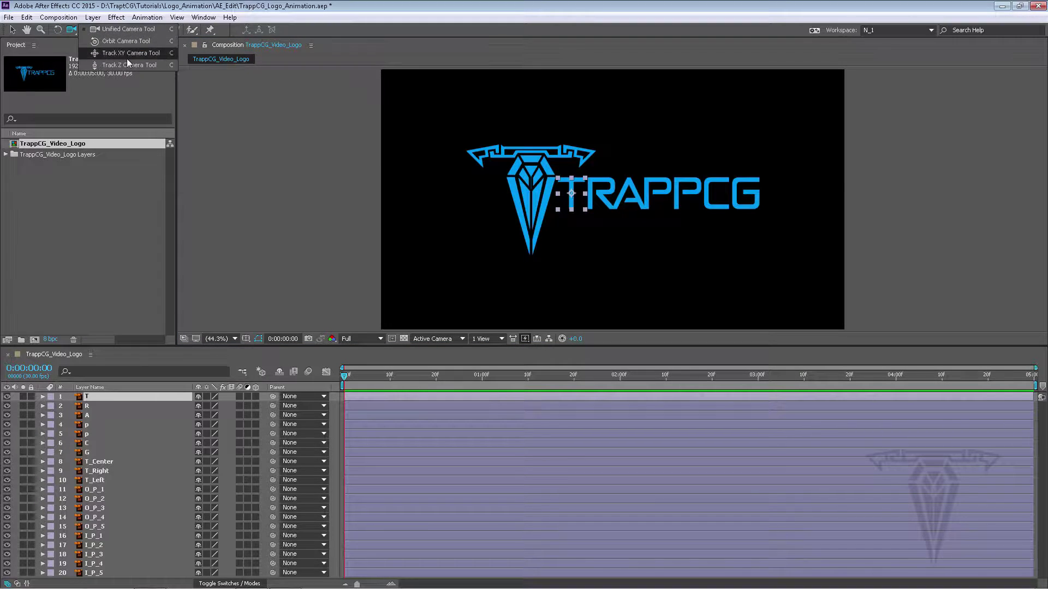
left_click(64, 42)
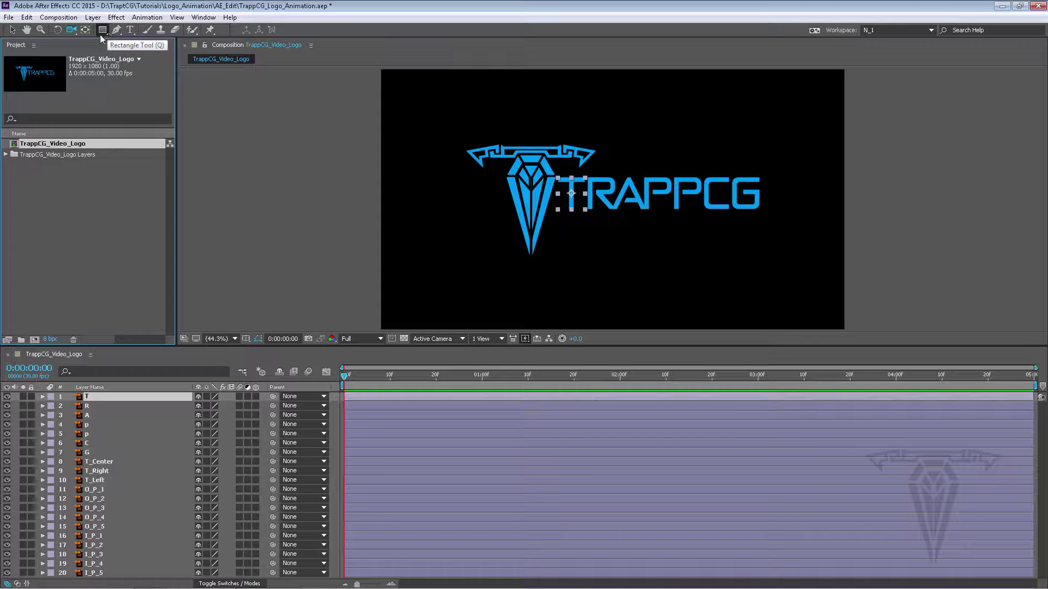
left_click_drag(100, 33, 248, 24)
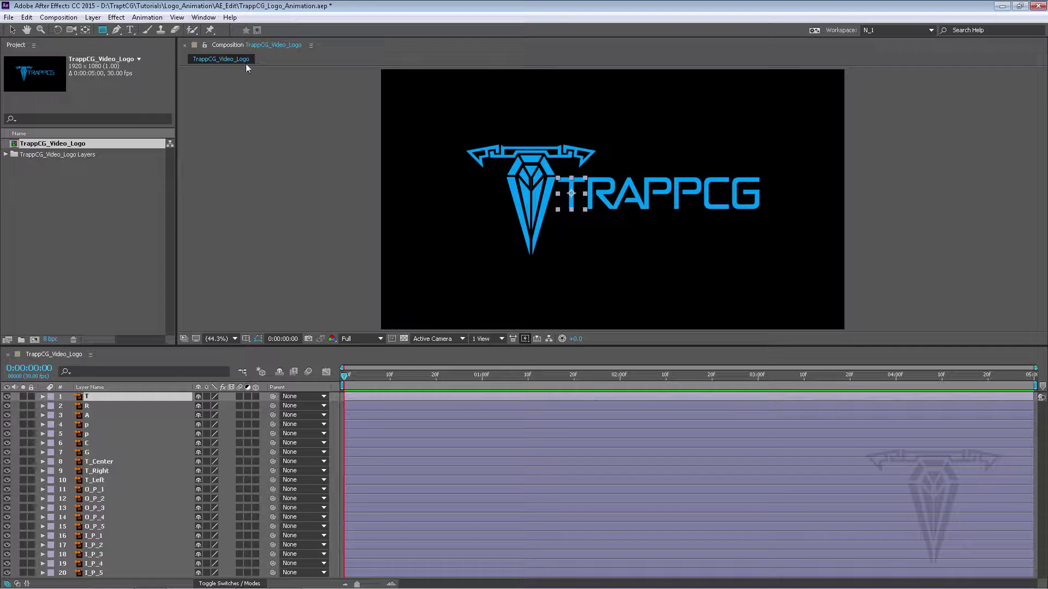
Step: Activate the Pen tool and view its vertex-editing and mask feather variants
left_click(119, 43)
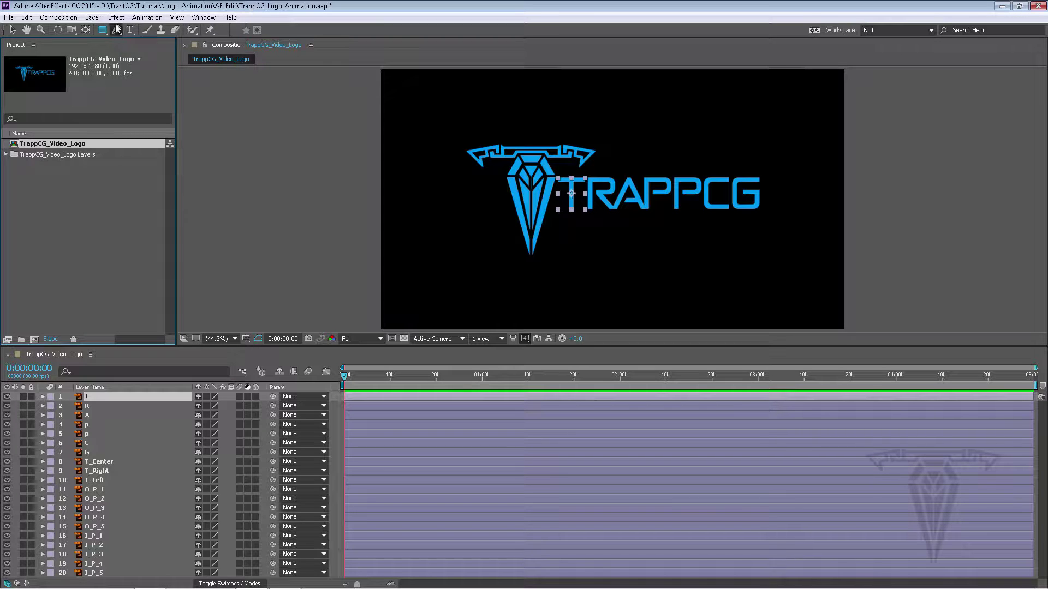
left_click(116, 29)
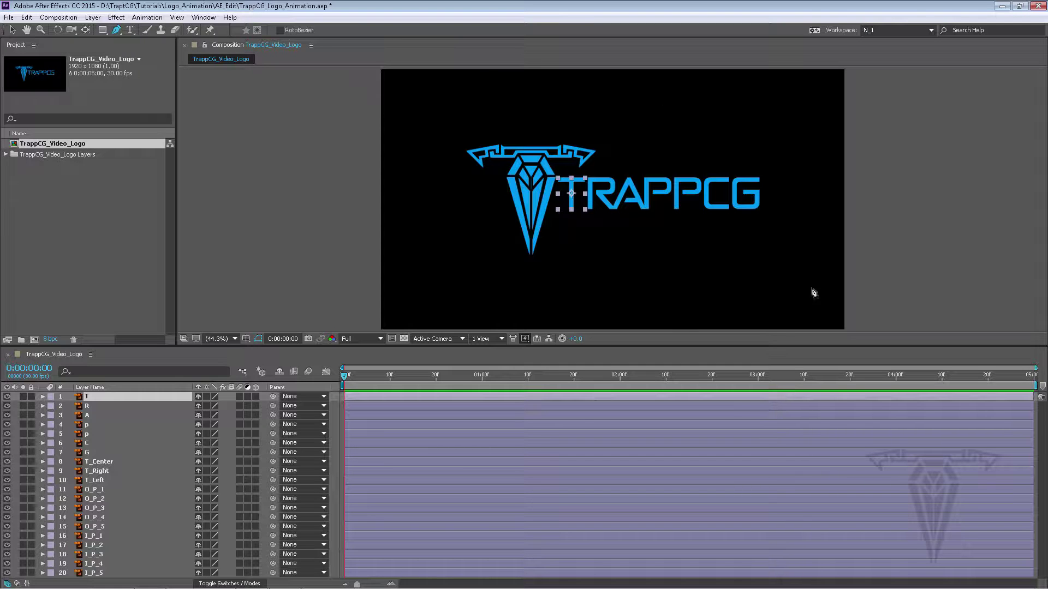
left_click(117, 31)
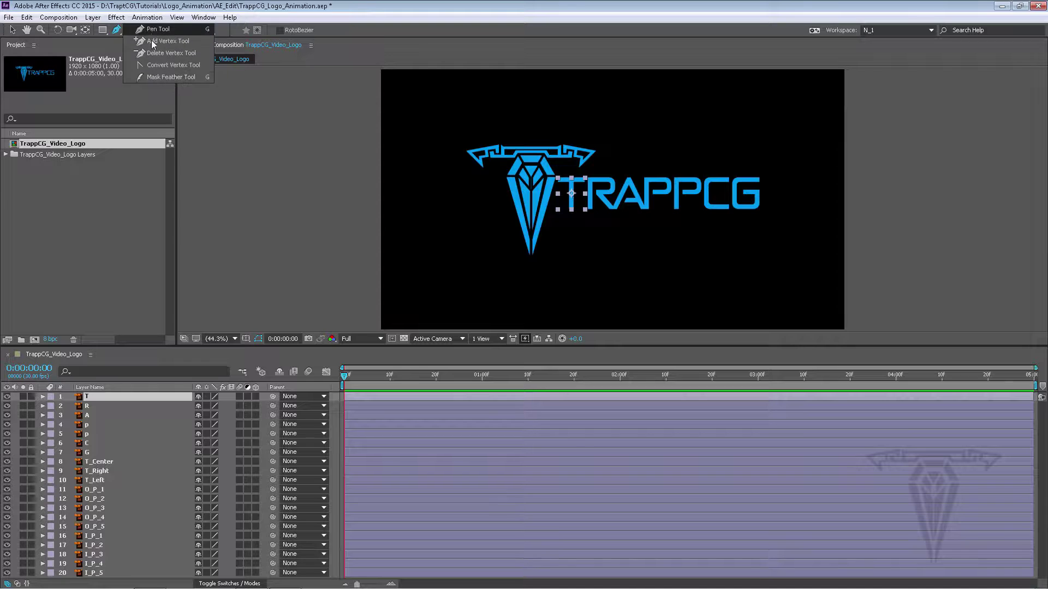
left_click(106, 41)
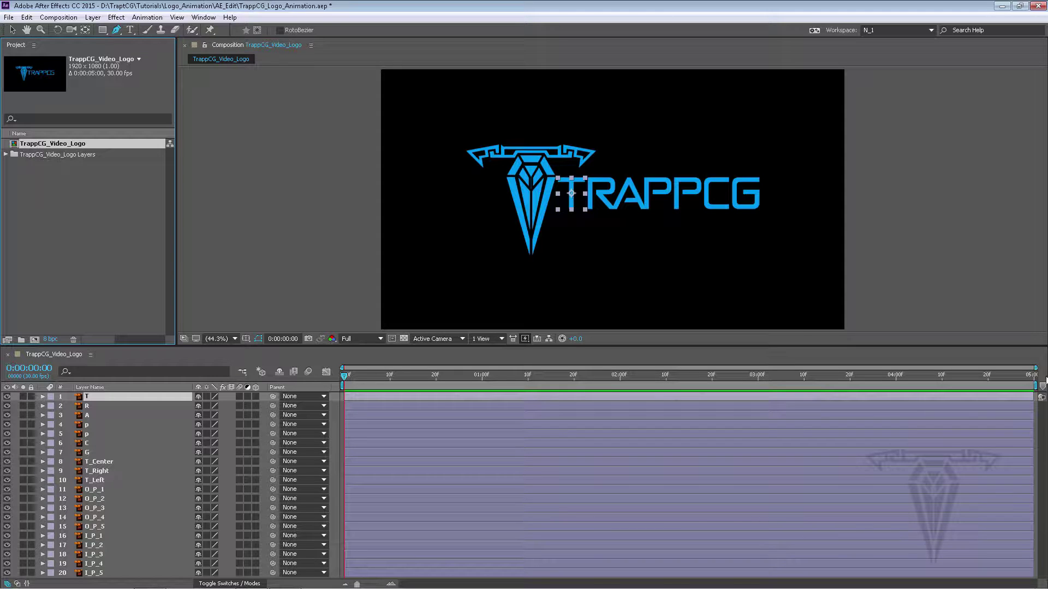
Step: Add a text layer reading "asdklfjalsdkfj" with the Type tool and move it to sit centred above the logo
left_click(130, 29)
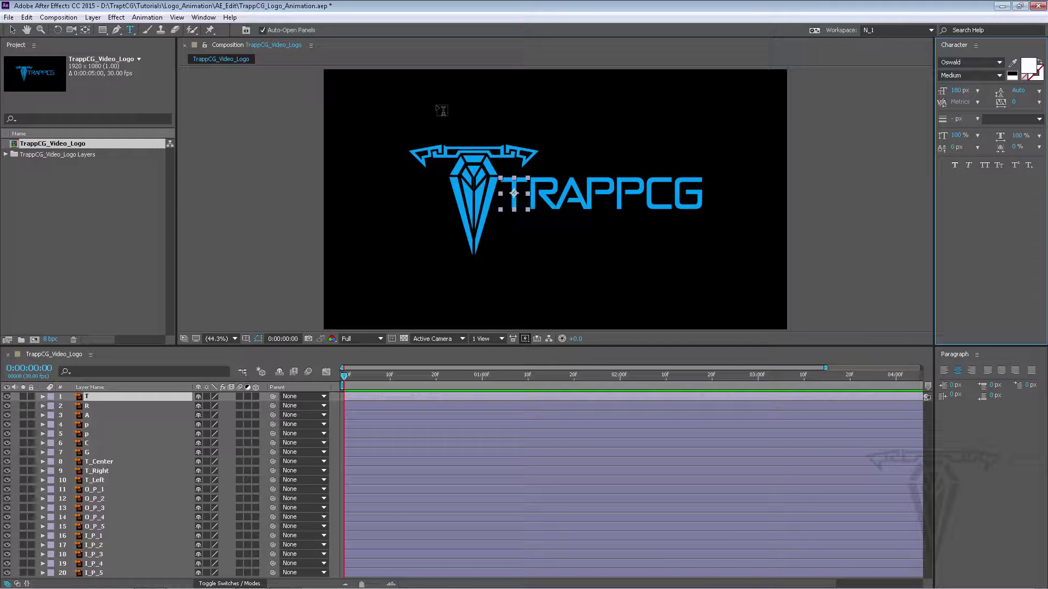
left_click(437, 109)
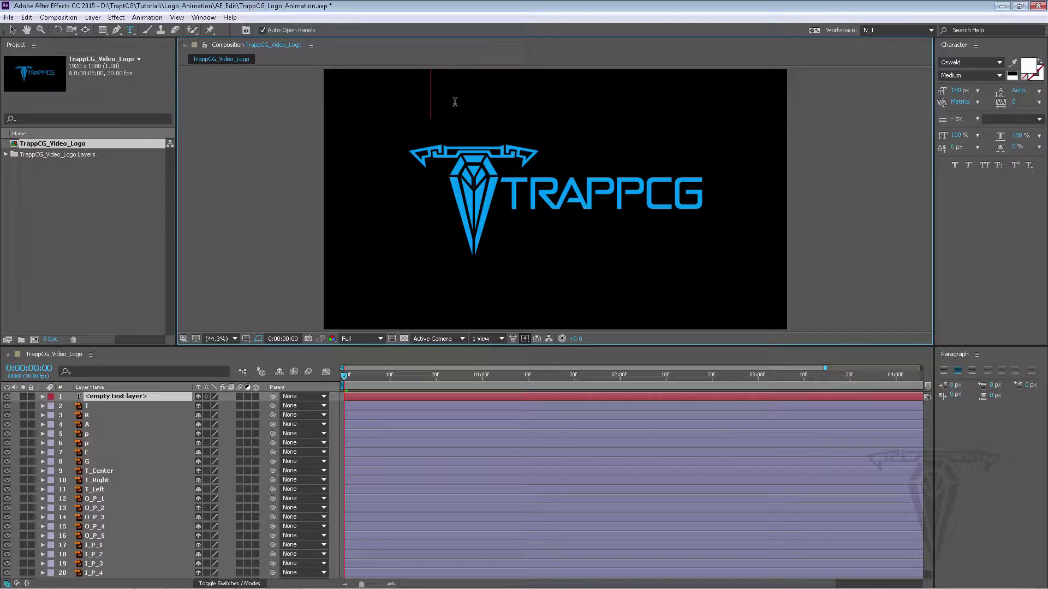
type("asdklfjalsdkfj")
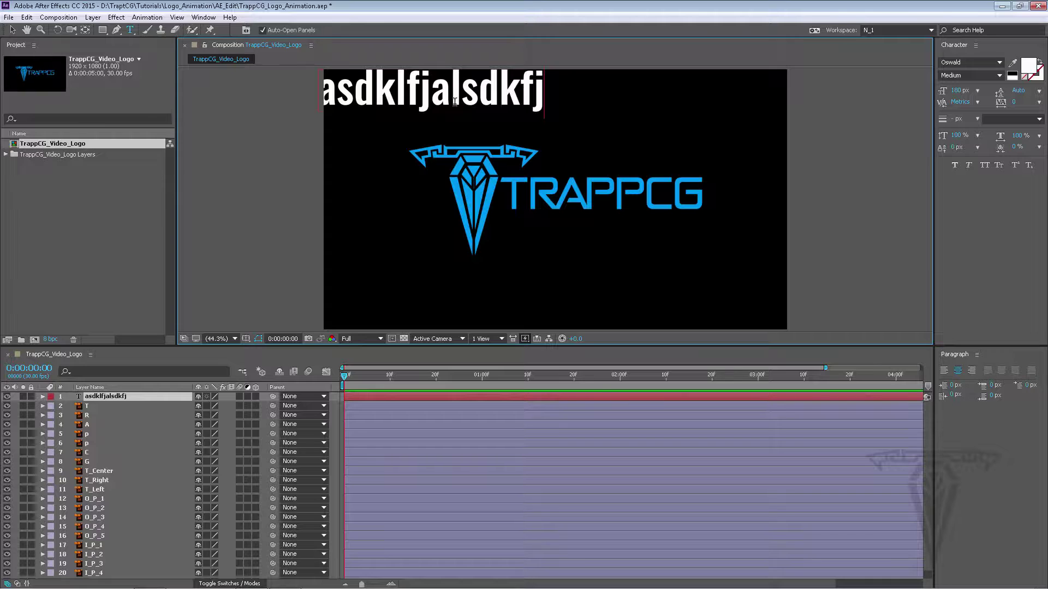
left_click(11, 30)
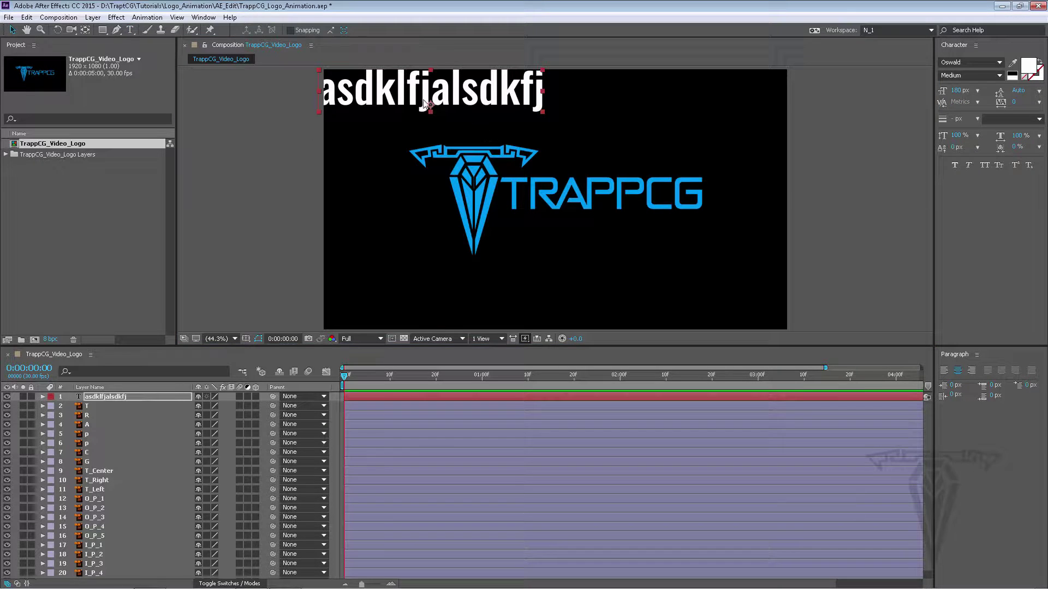
left_click_drag(429, 102, 536, 126)
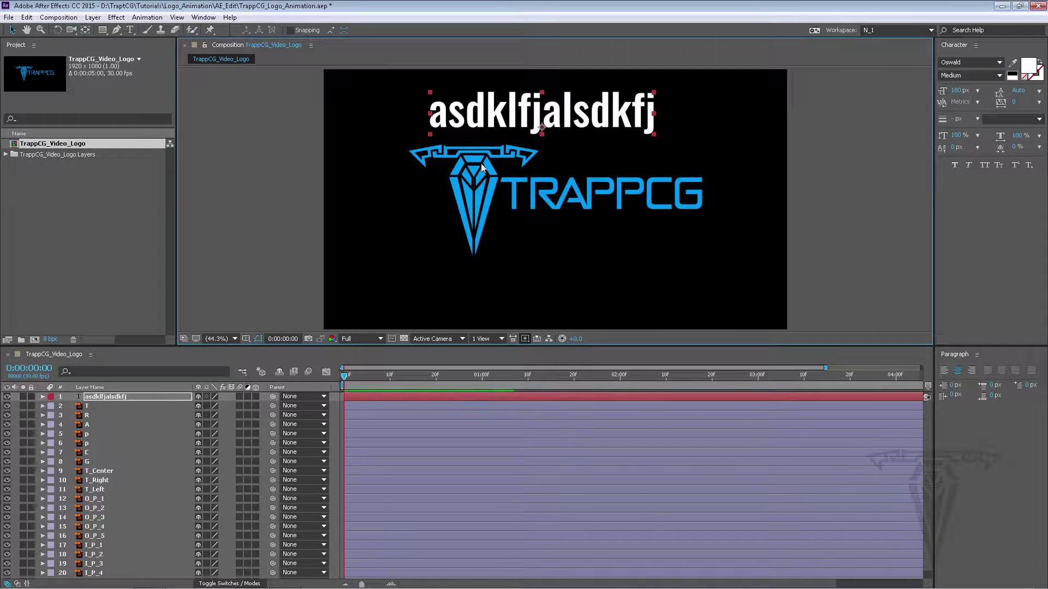
Step: Delete the "asdklfjalsdkfj" text layer and close the Character and Paragraph panels
left_click(114, 396)
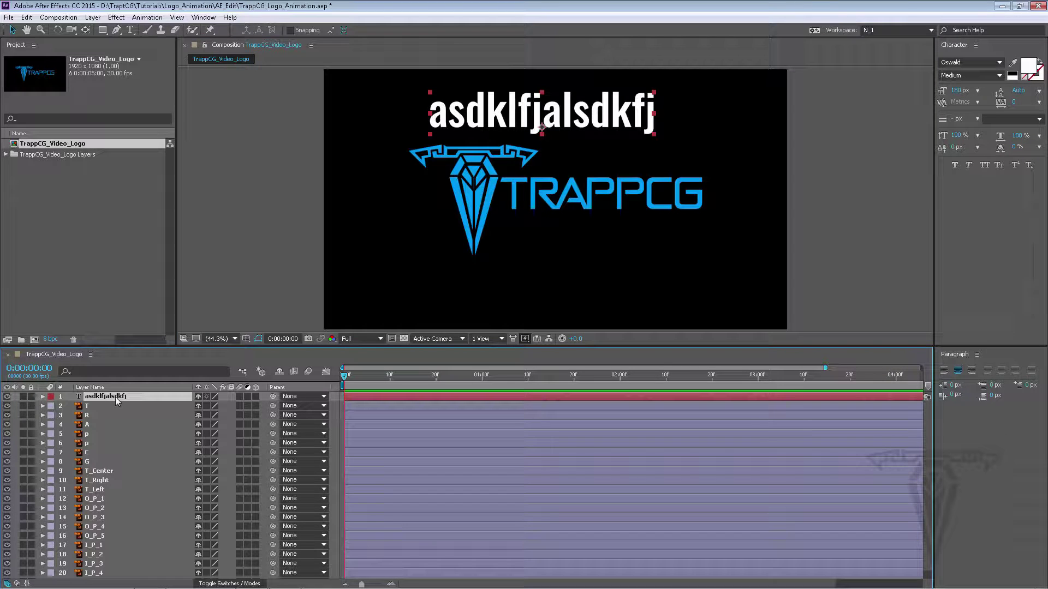
key("Delete")
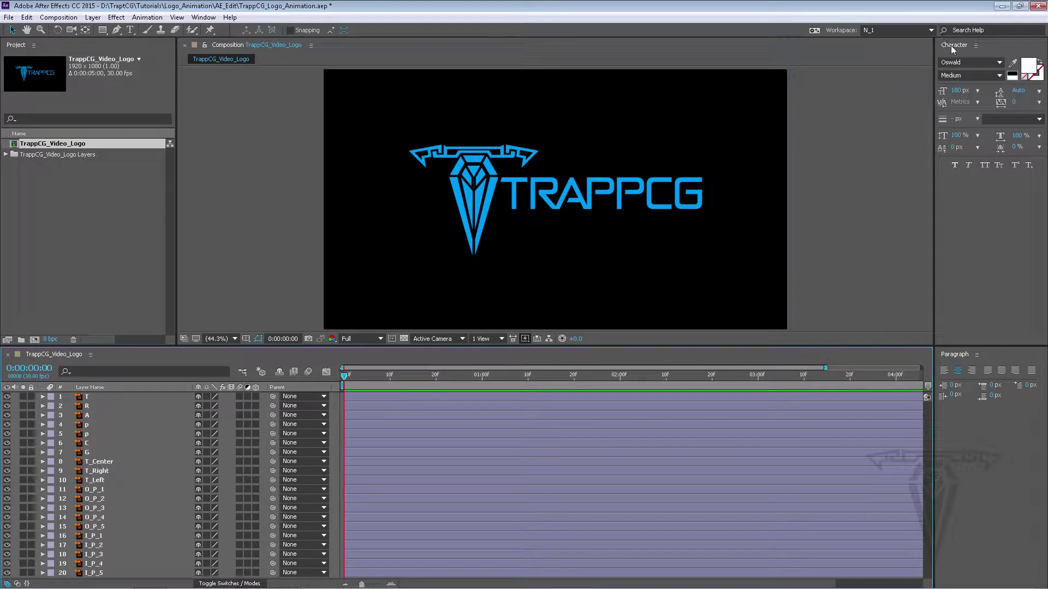
right_click(952, 46)
left_click(951, 51)
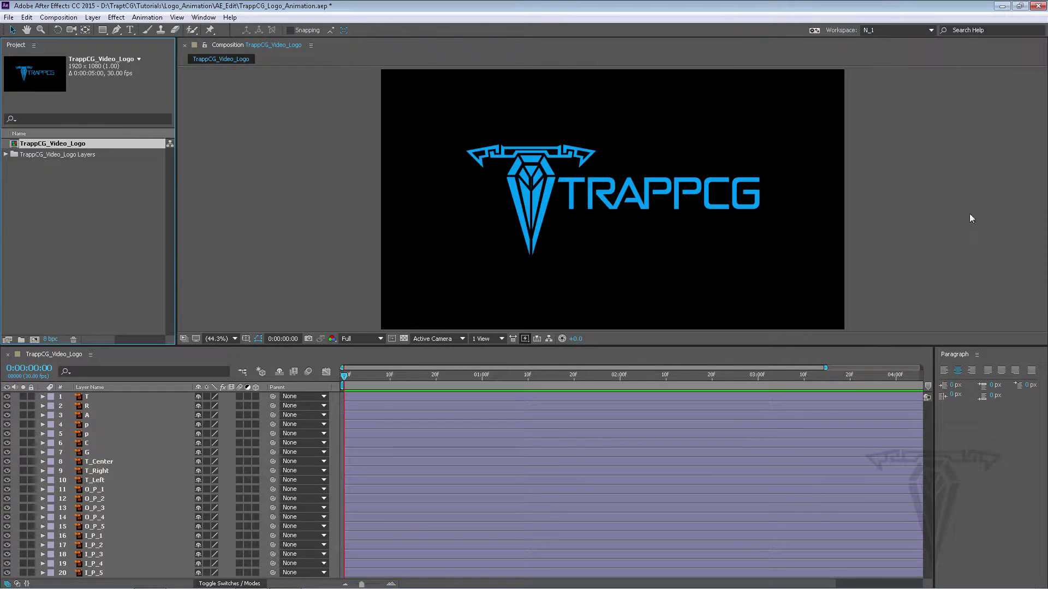
right_click(954, 354)
left_click(955, 358)
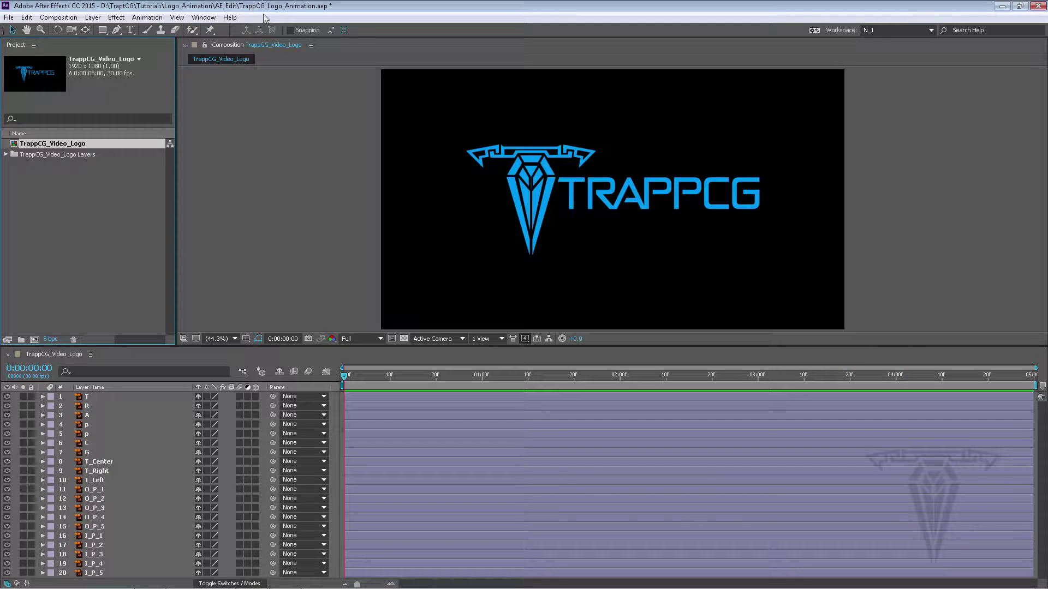
Step: View the horizontal and vertical Type tool variants, and close the Character and Paragraph panels that open with them
left_click_drag(133, 32, 134, 35)
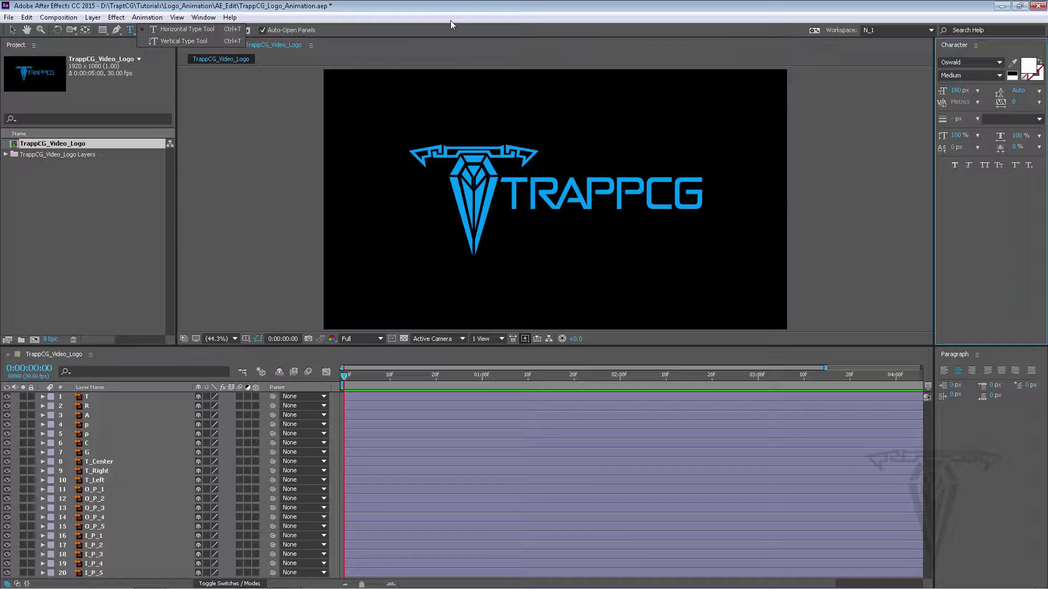
left_click(975, 45)
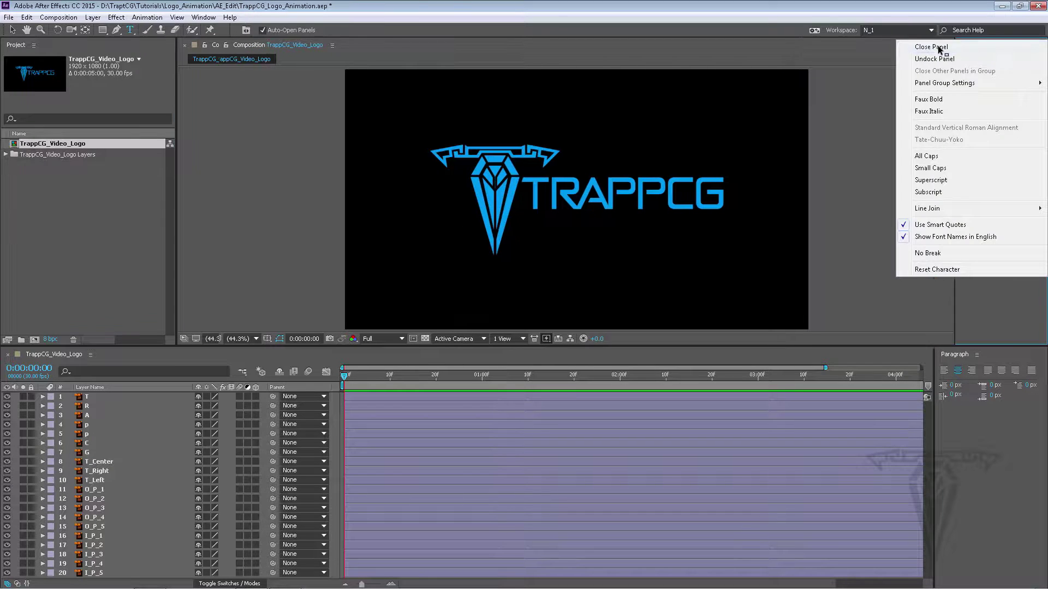
left_click(939, 48)
left_click(976, 355)
left_click(960, 360)
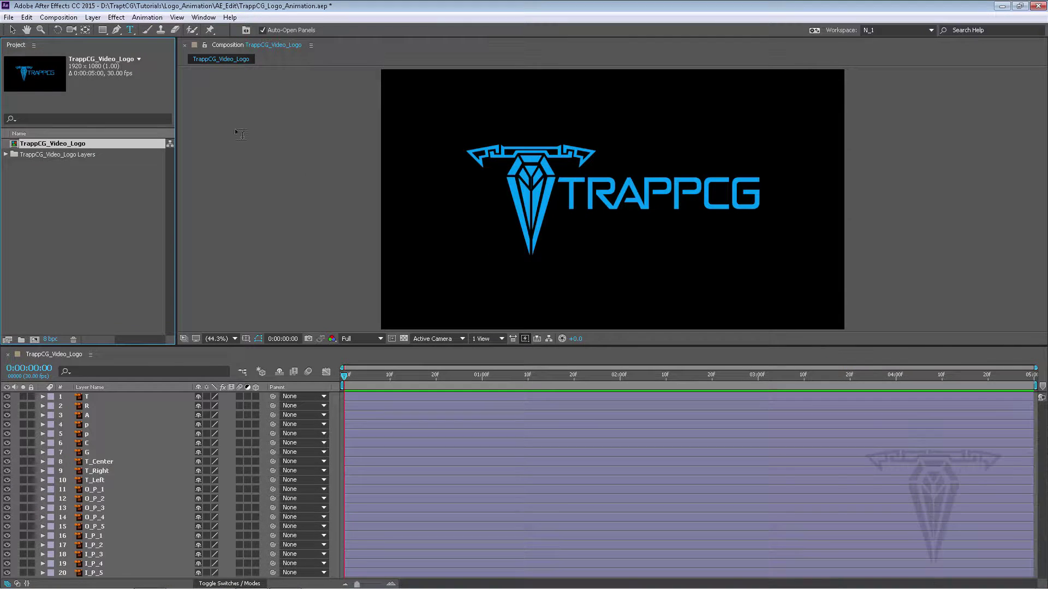
Step: Hide the layer switches columns in the timeline
left_click(160, 31)
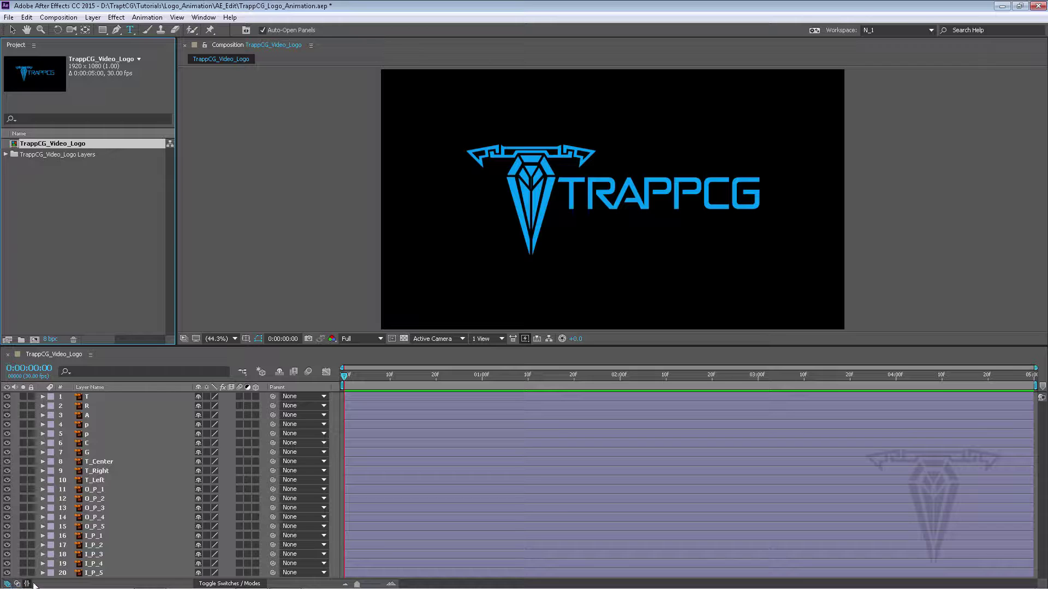
left_click(7, 584)
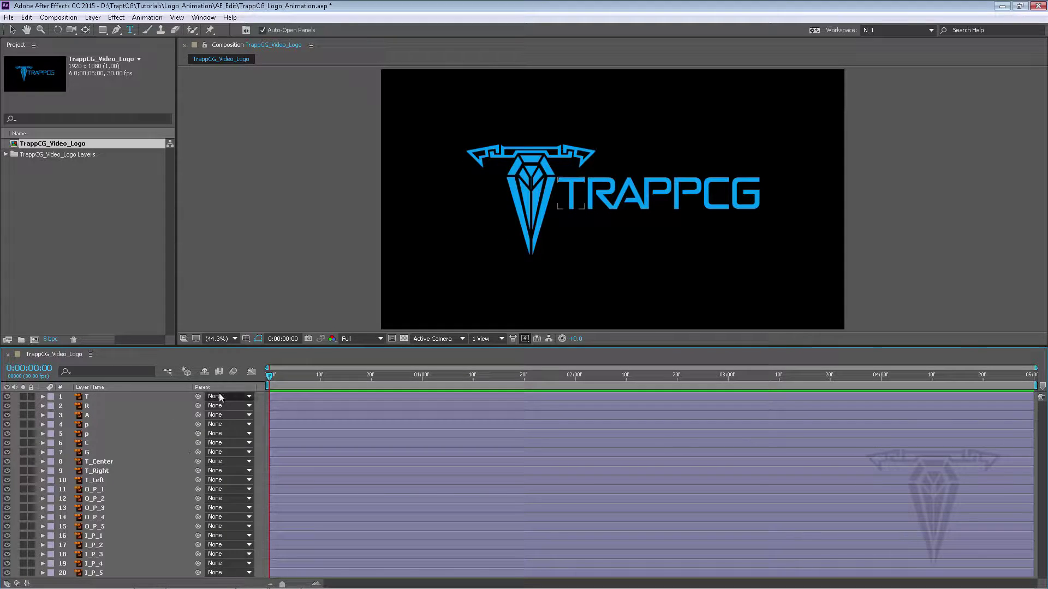
Step: Parent layer T to layer R in the timeline
left_click(87, 407)
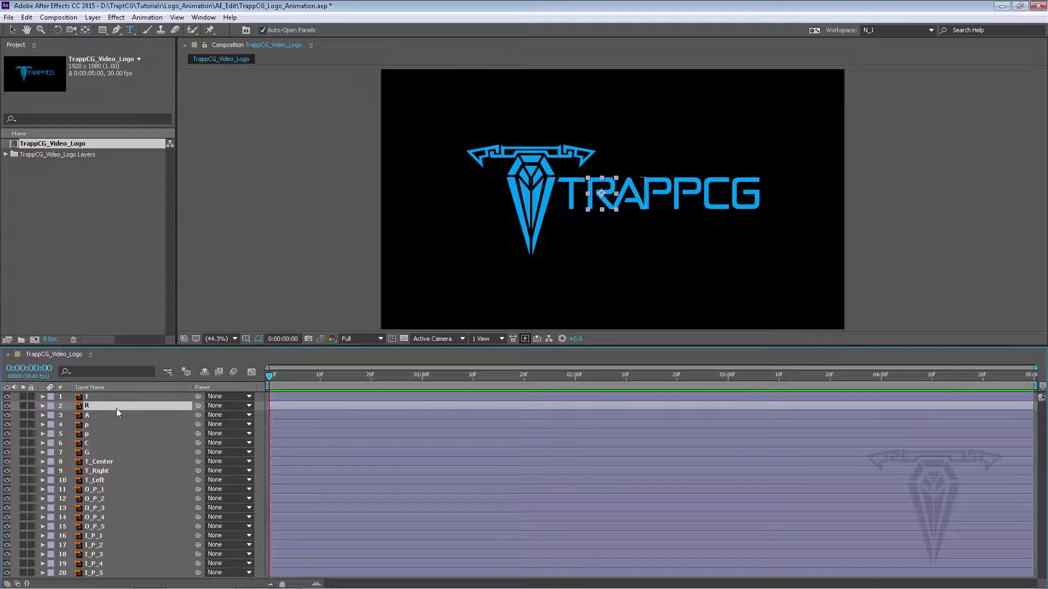
left_click(221, 397)
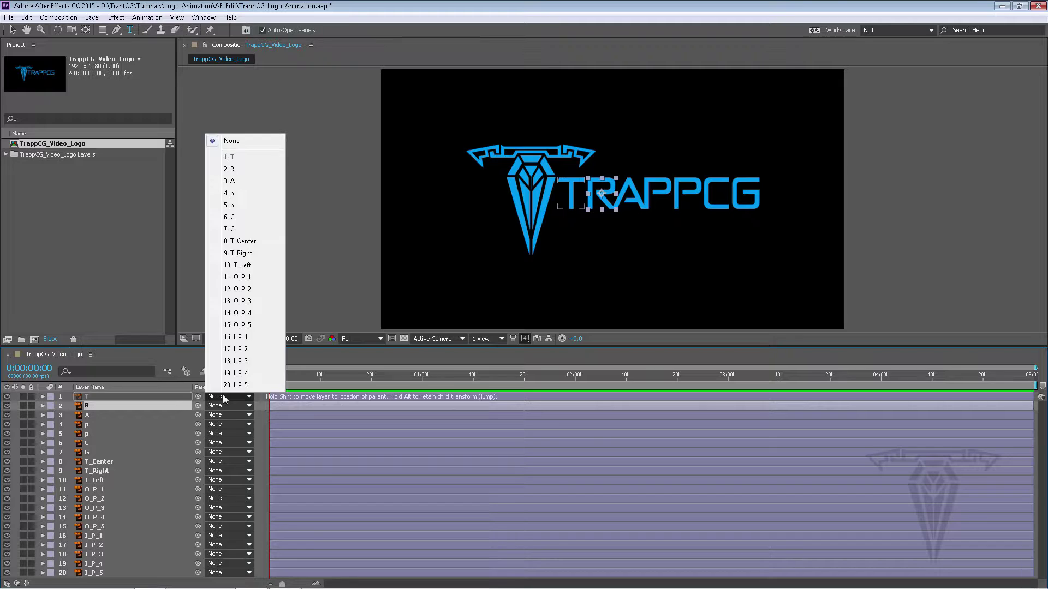
left_click(238, 169)
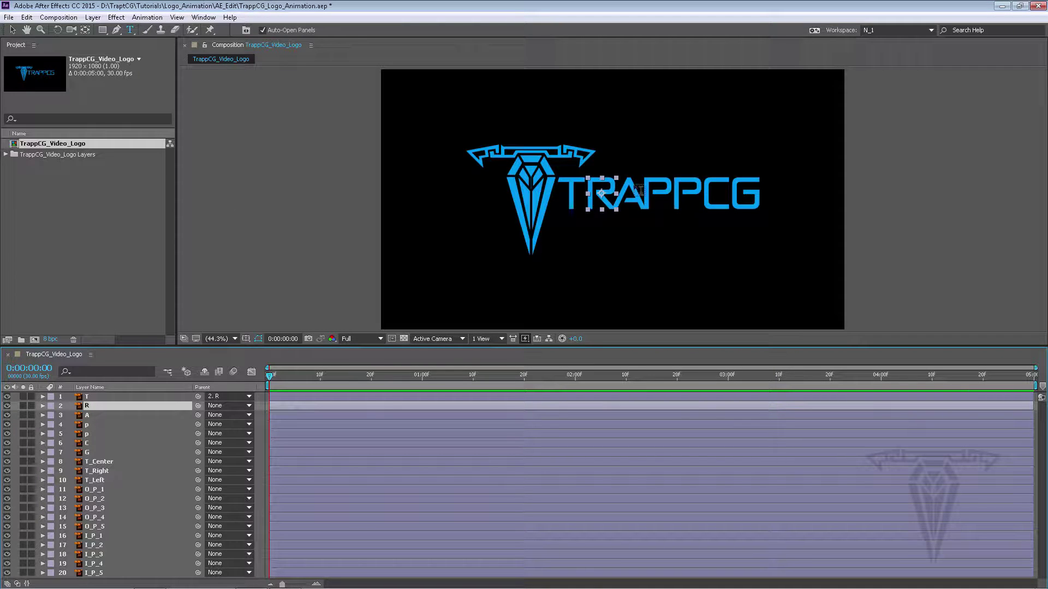
Step: Test the parenting by moving the letter R slightly downward, undo the move and set layer T's parent to None
key("v")
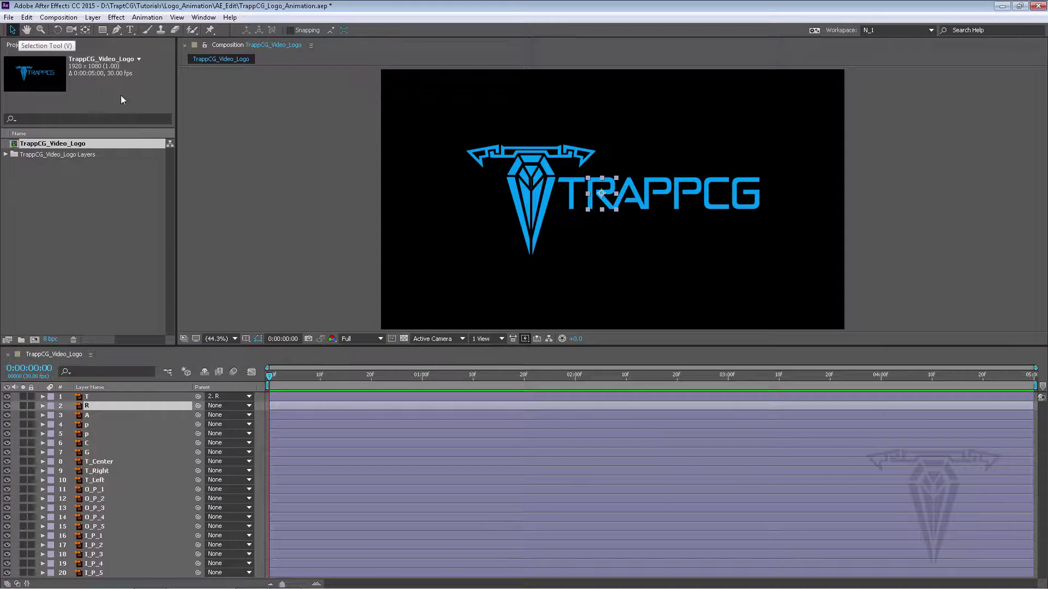
left_click_drag(613, 195, 611, 220)
left_click(225, 396)
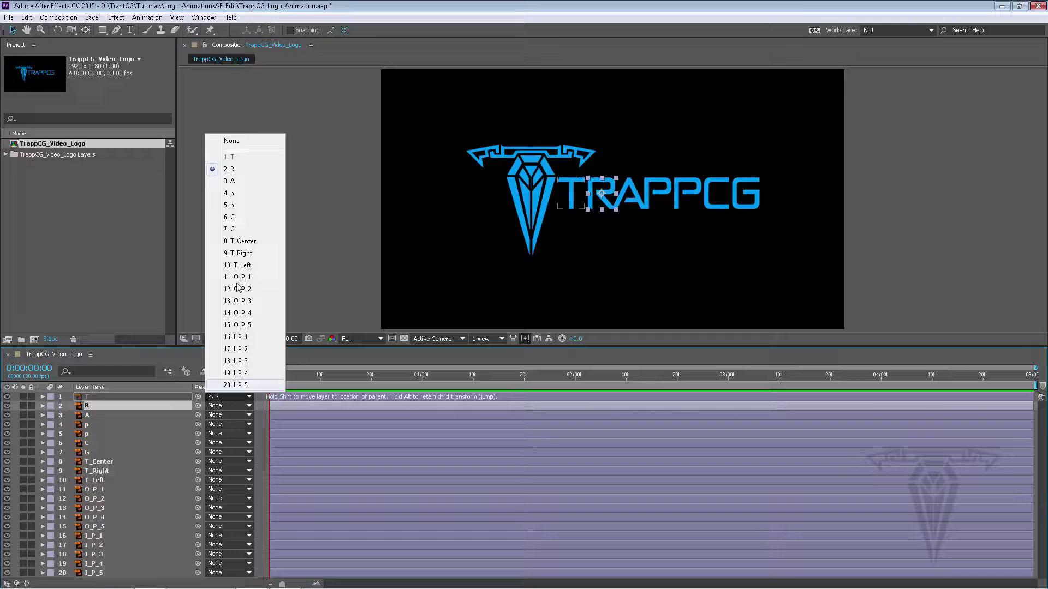
left_click(230, 137)
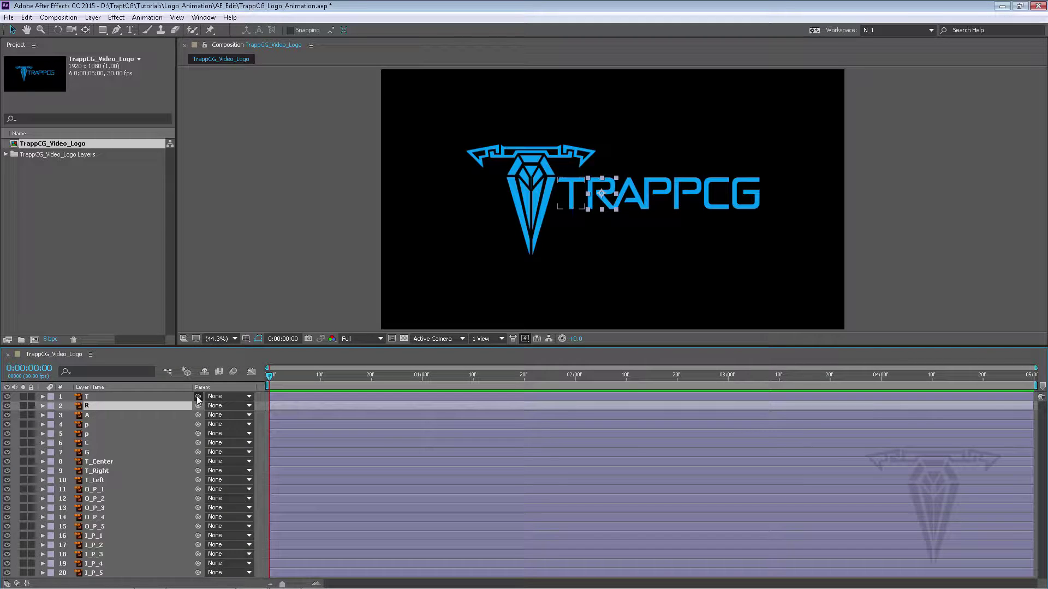
Step: Parent layer T to layer R with the pick whip, test by moving the letter R sideways, undo the move and reset T's parent to None
left_click_drag(143, 389, 88, 405)
left_click_drag(602, 193, 640, 195)
key("ctrl+z")
left_click(231, 396)
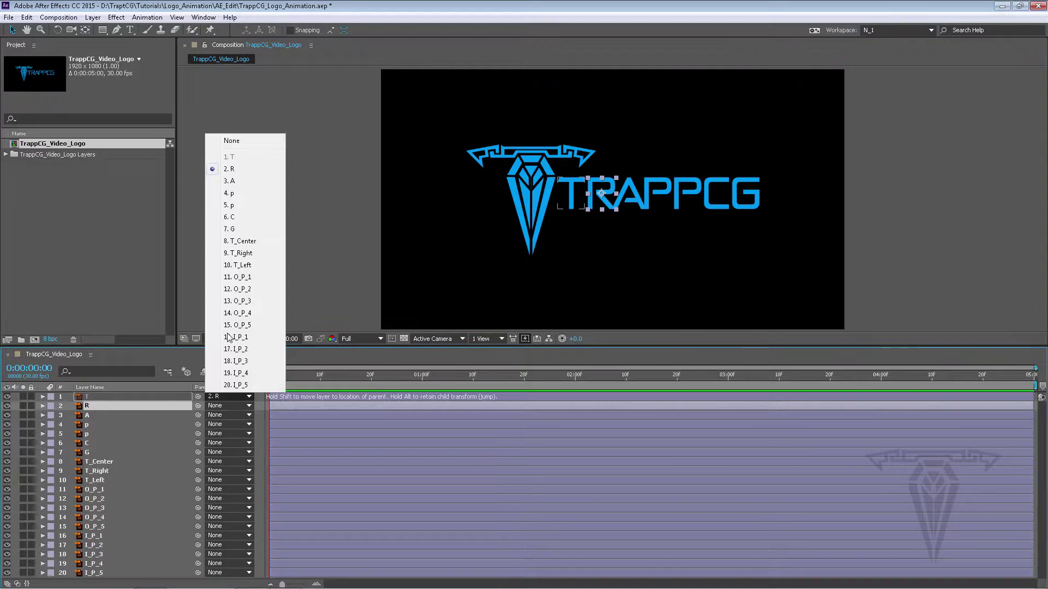
left_click(242, 143)
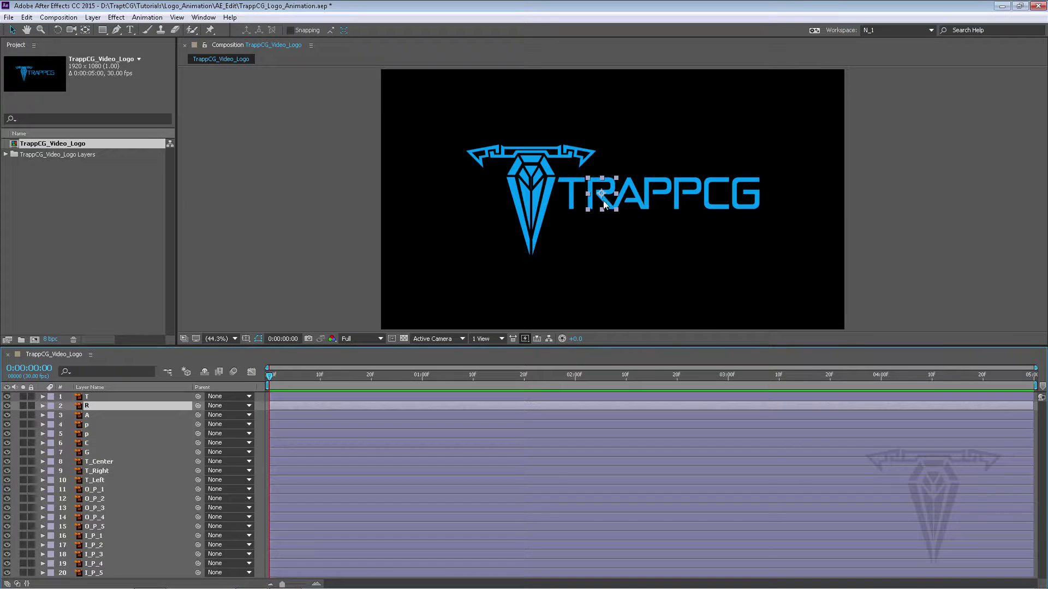
mouse_move(602, 193)
left_mouse_down()
mouse_move(690, 224)
mouse_move(597, 187)
mouse_move(603, 199)
left_mouse_up()
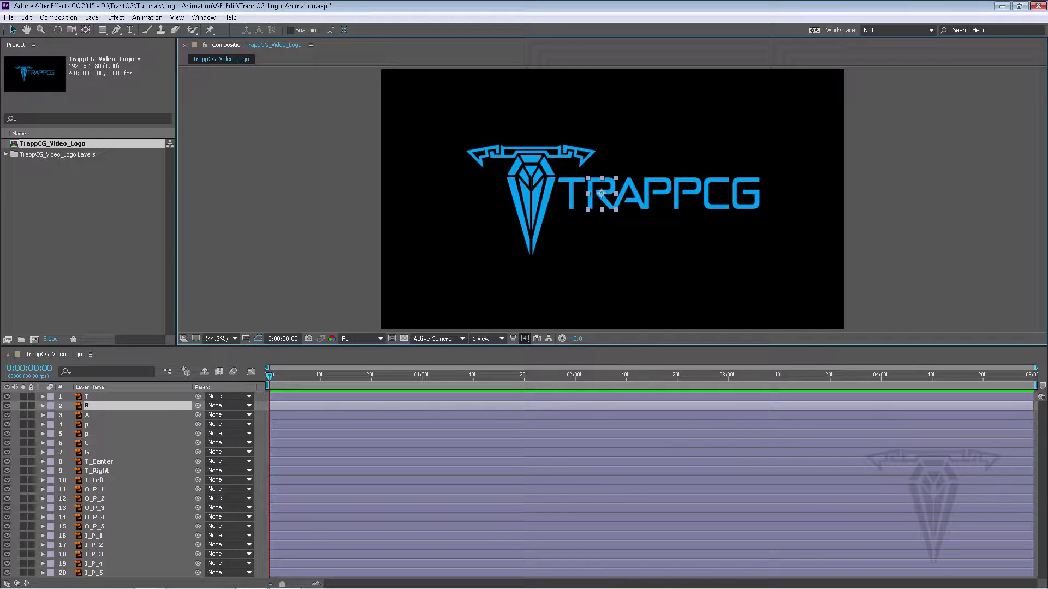
Step: Show the layer switches columns and hide the seven letter layers T through G in the composition
left_click(7, 585)
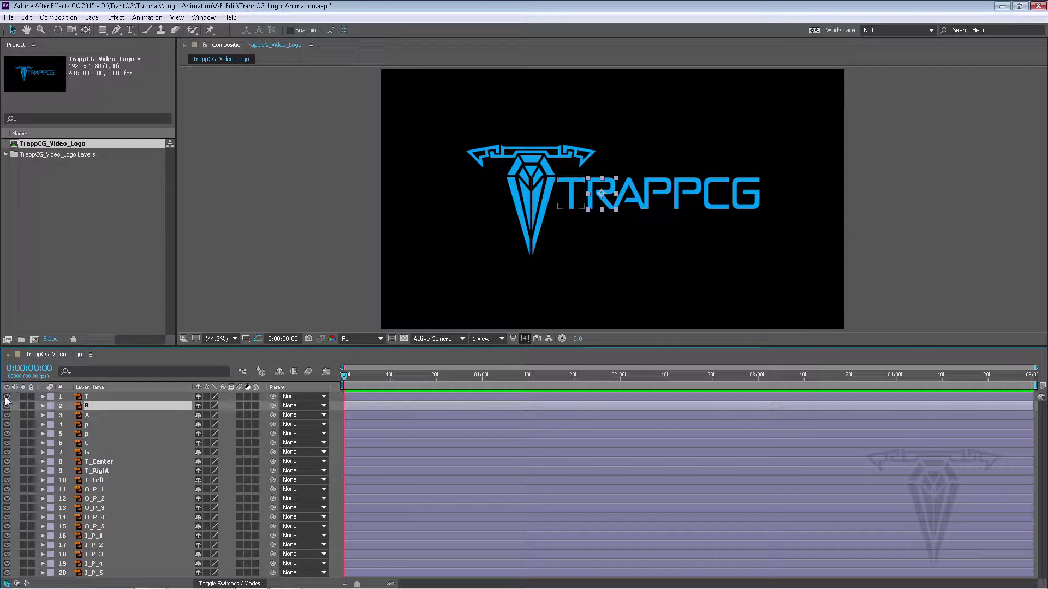
left_click_drag(7, 396, 9, 461)
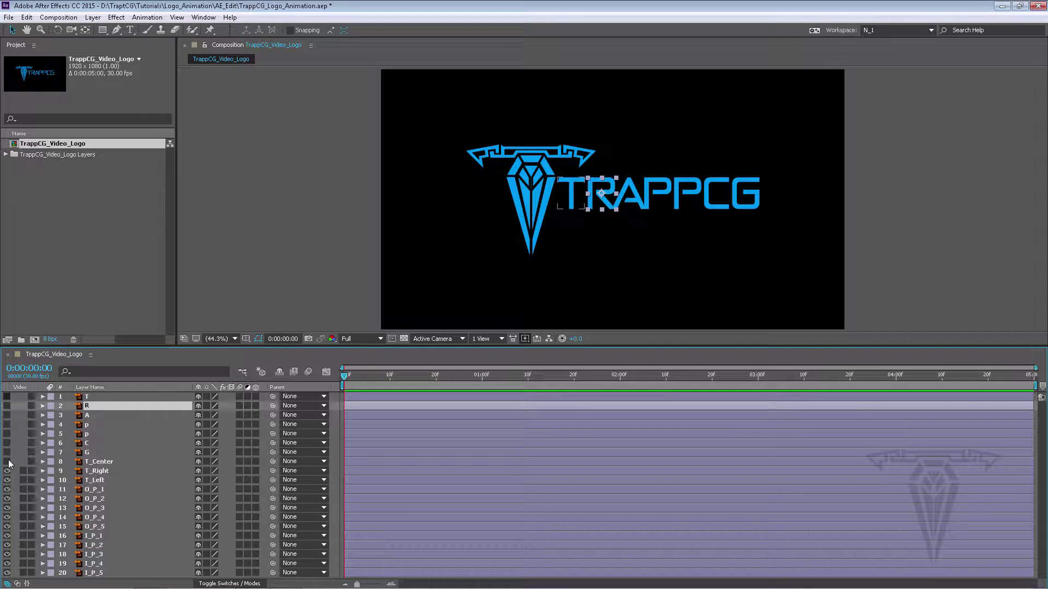
left_click(7, 462)
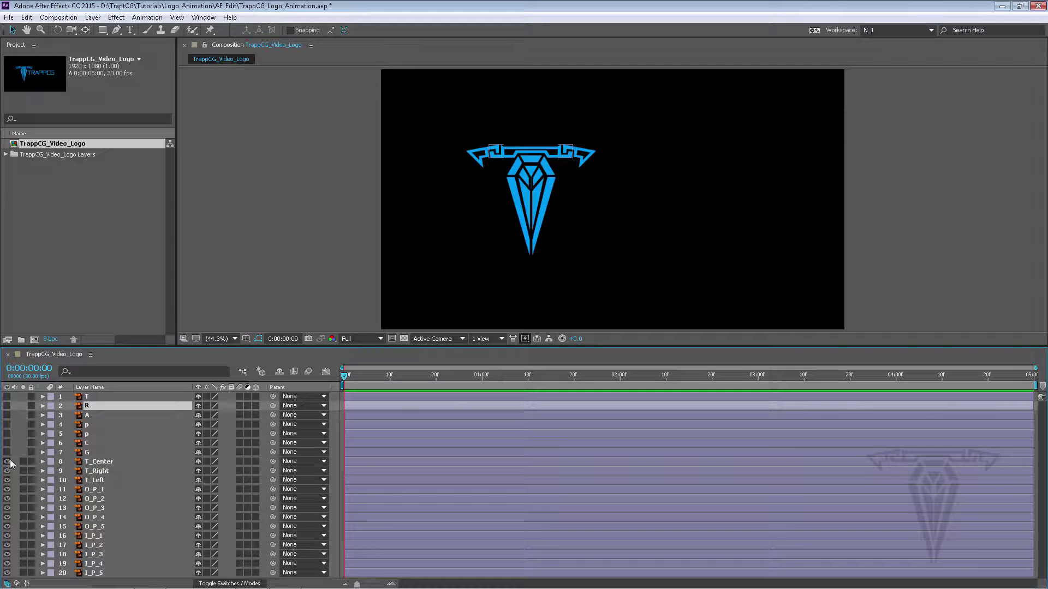
Step: Turn the visibility of all seven letter layers T through G back on
left_click(6, 452)
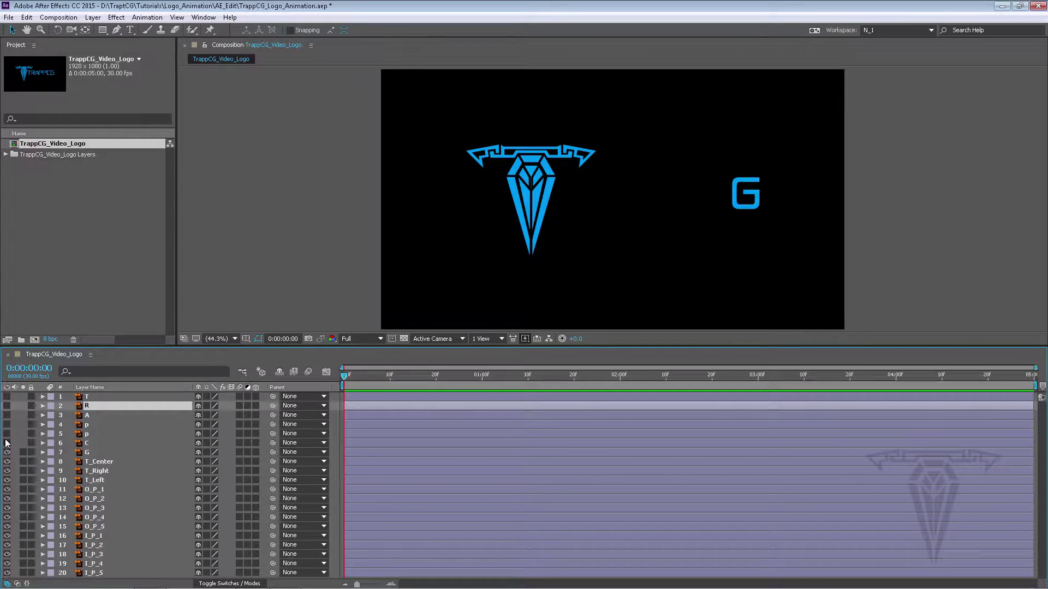
left_click(6, 423)
left_click(7, 406)
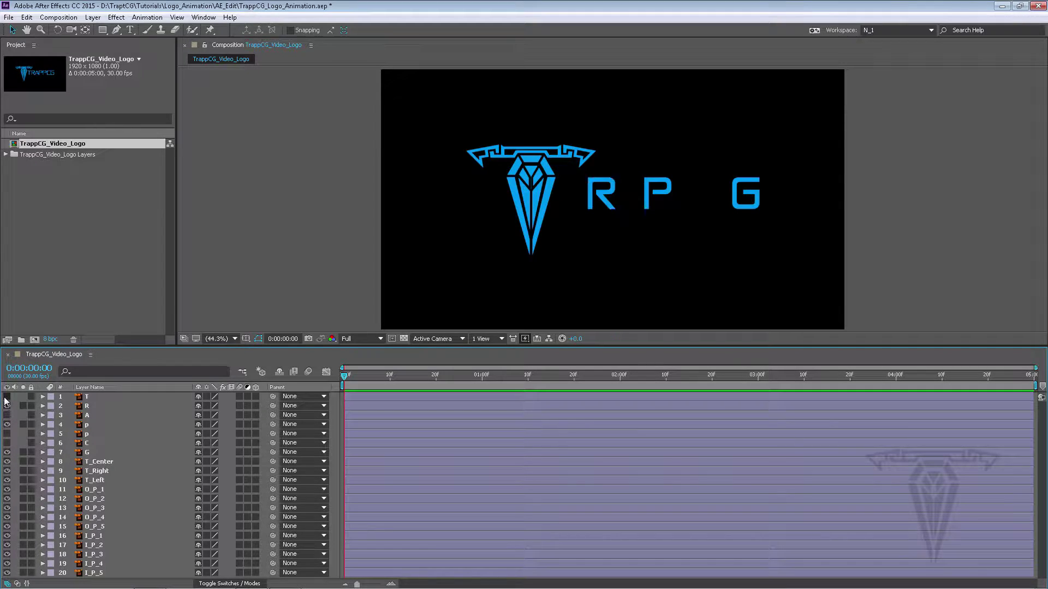
left_click(7, 396)
left_click(7, 414)
left_click(6, 433)
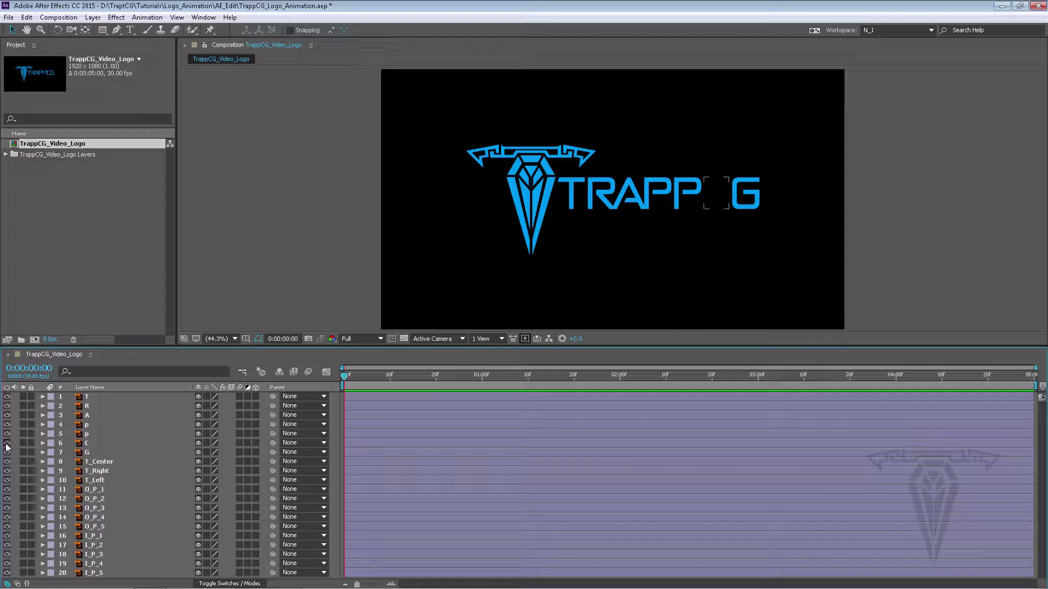
left_click(7, 443)
Step: Mark letter layers T through G as shy, hide and reveal shy layers in the timeline, and clear their shy switches
left_click(84, 398)
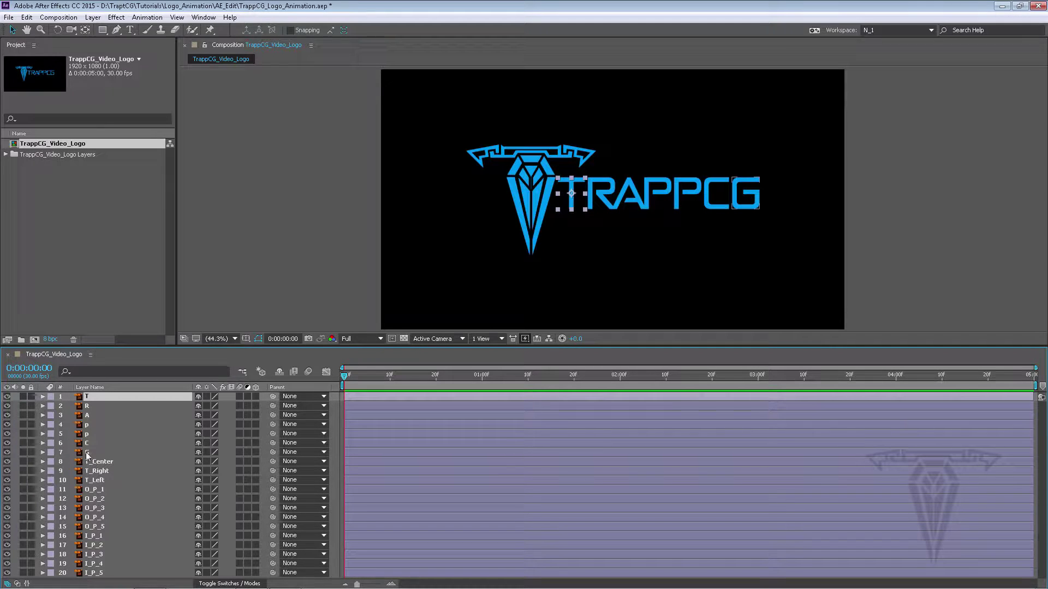
left_click_drag(198, 397, 199, 451)
left_click(279, 372)
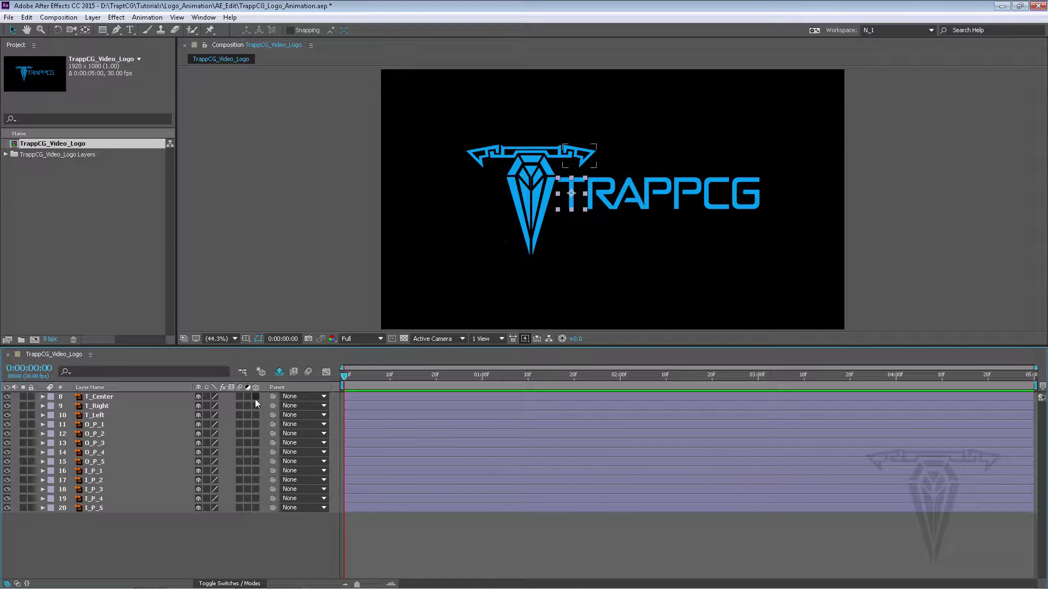
left_click(279, 371)
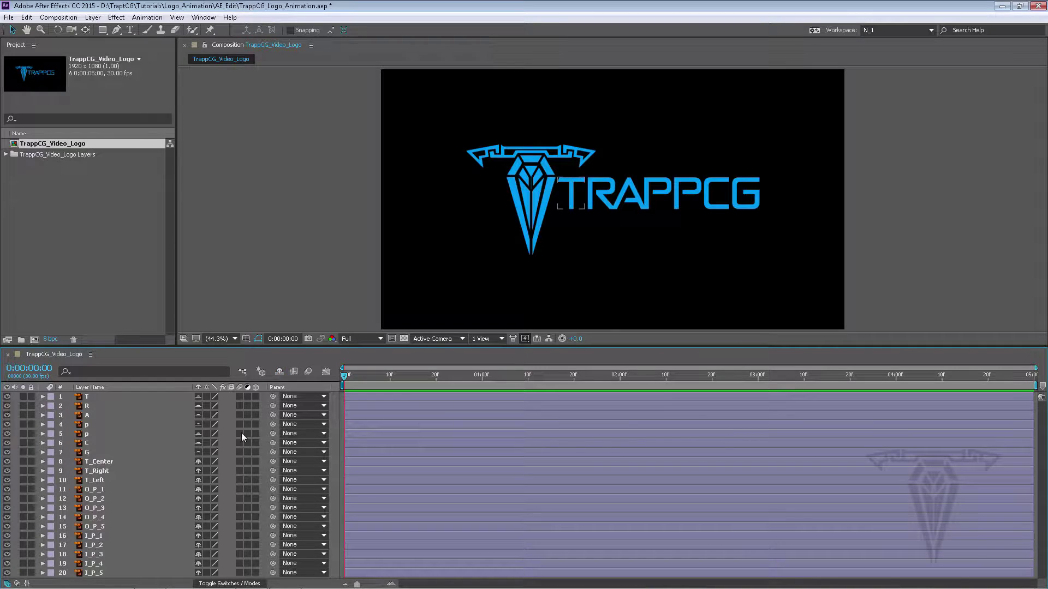
left_click_drag(198, 453, 200, 397)
Step: Toggle the quality switch of layer T back and forth and compare the letter's edges up close in the viewer
left_click(215, 396)
left_click(215, 396)
left_click(371, 332)
scroll(573, 188, "up", 3)
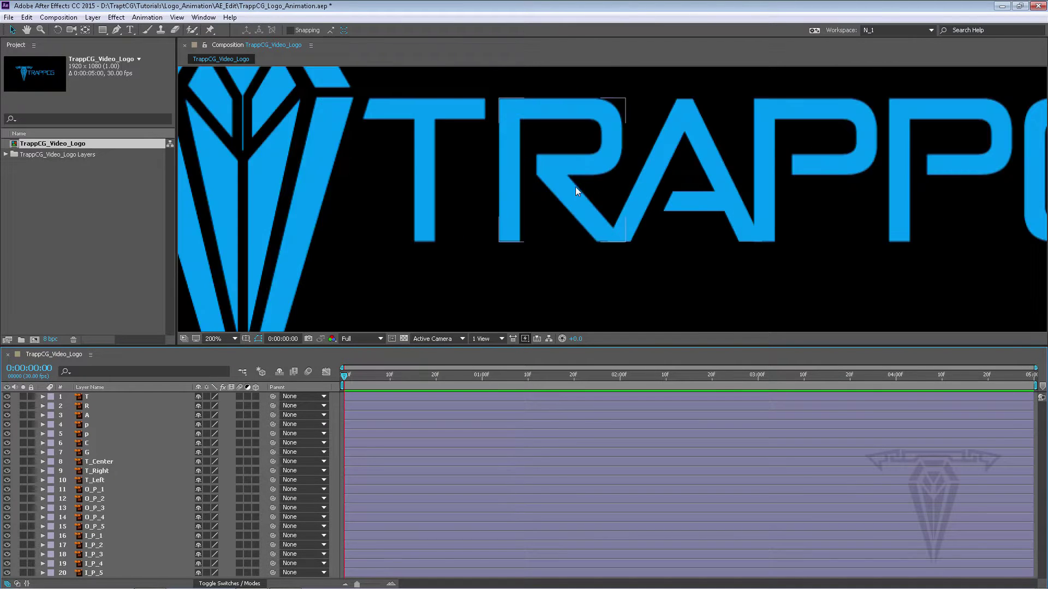
left_click(214, 396)
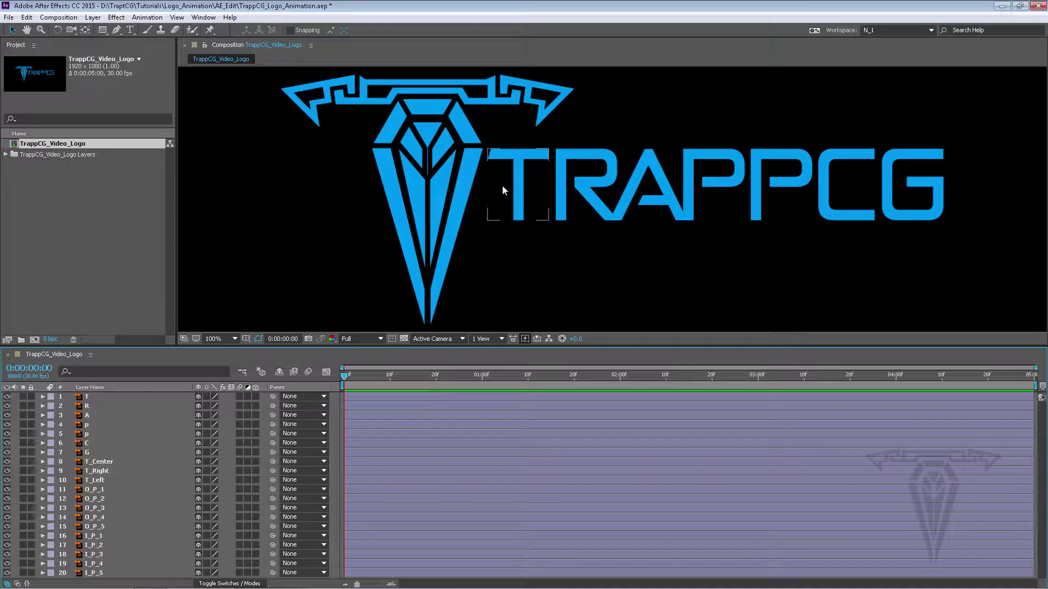
left_click(471, 186)
left_click(215, 395)
left_click(215, 396)
left_click(215, 395)
Step: Select the first letter P in the composition and toggle its layer's quality switch for comparison
left_click(708, 157)
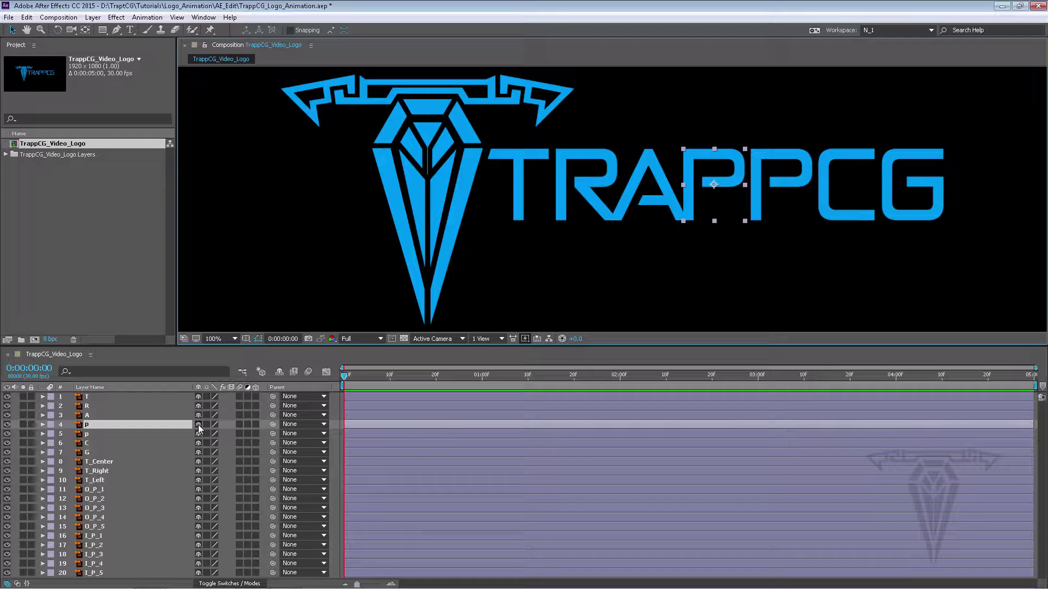
left_click(215, 424)
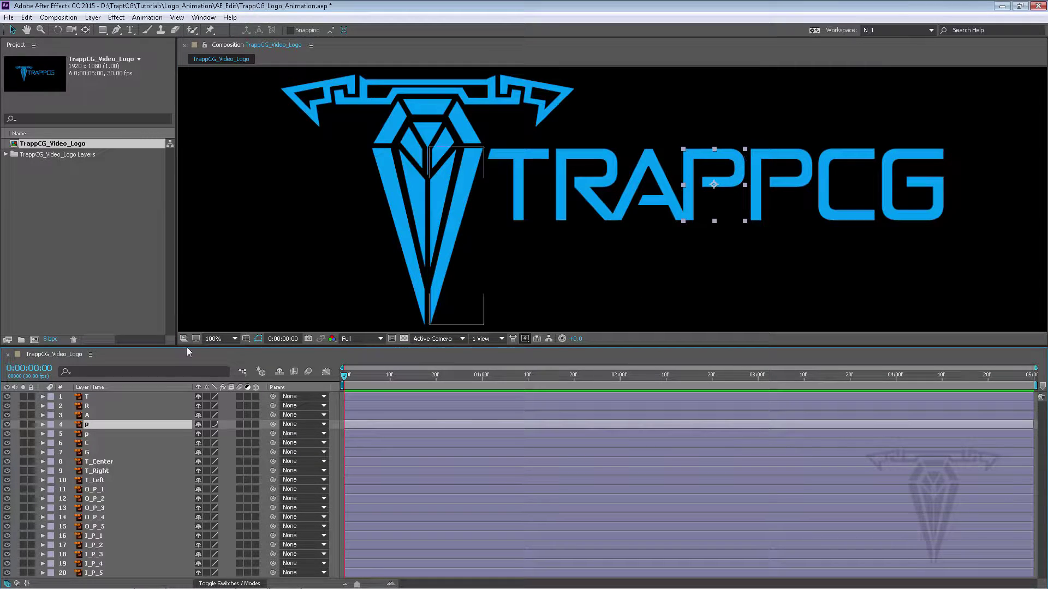
left_click(215, 424)
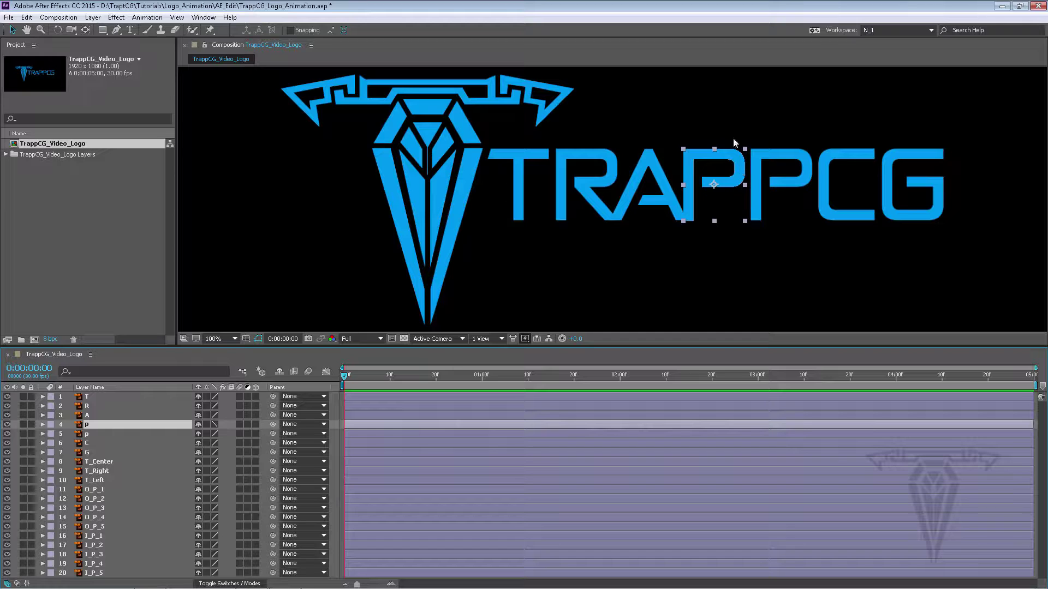
left_click(214, 424)
Step: Toggle motion blur on and off for the letter layers and for the whole composition
left_click(240, 452)
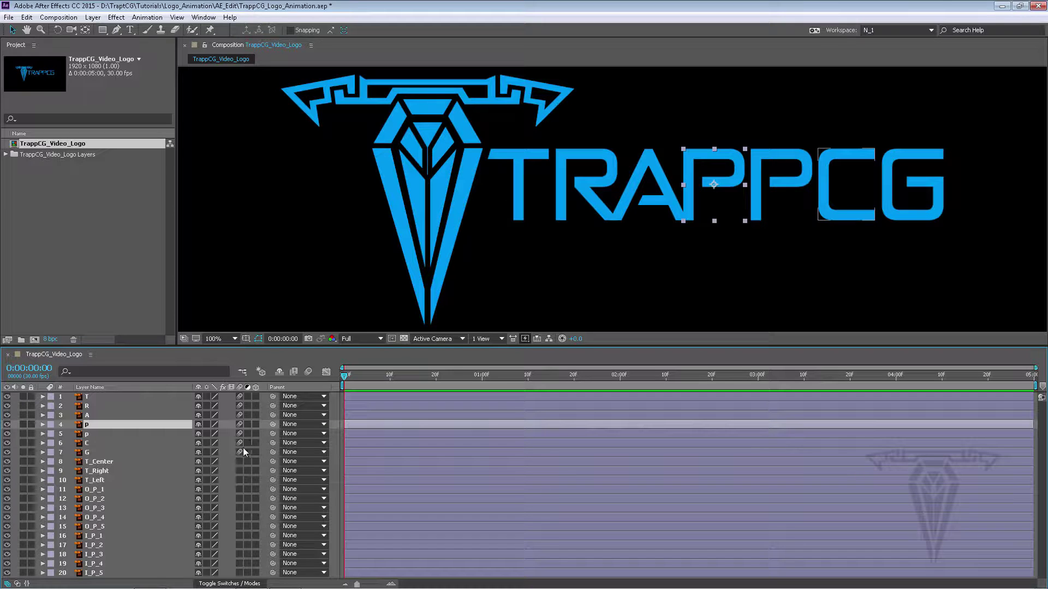
left_click_drag(240, 450, 241, 397)
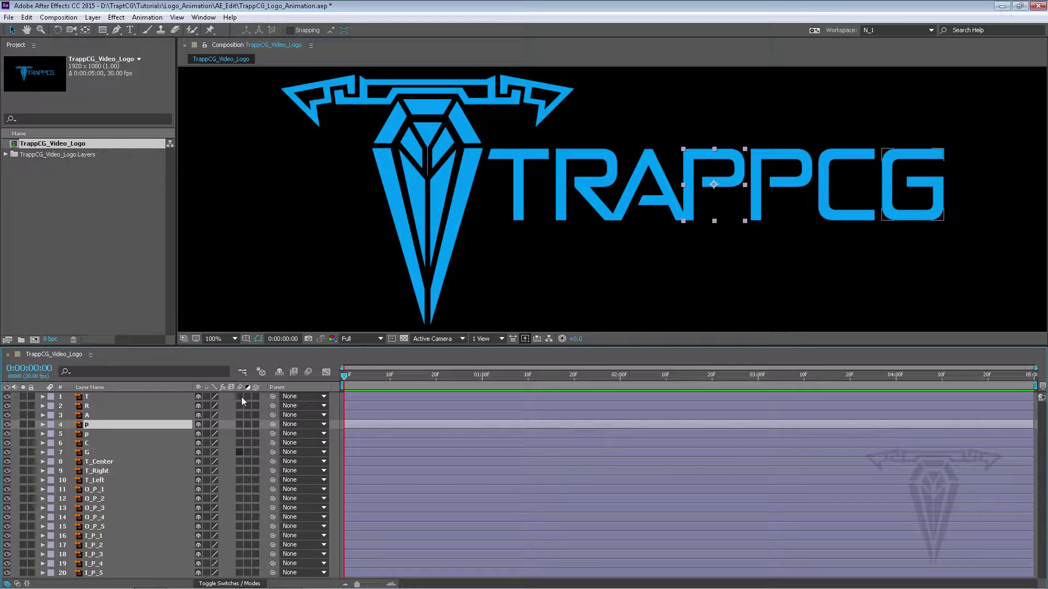
left_click(309, 372)
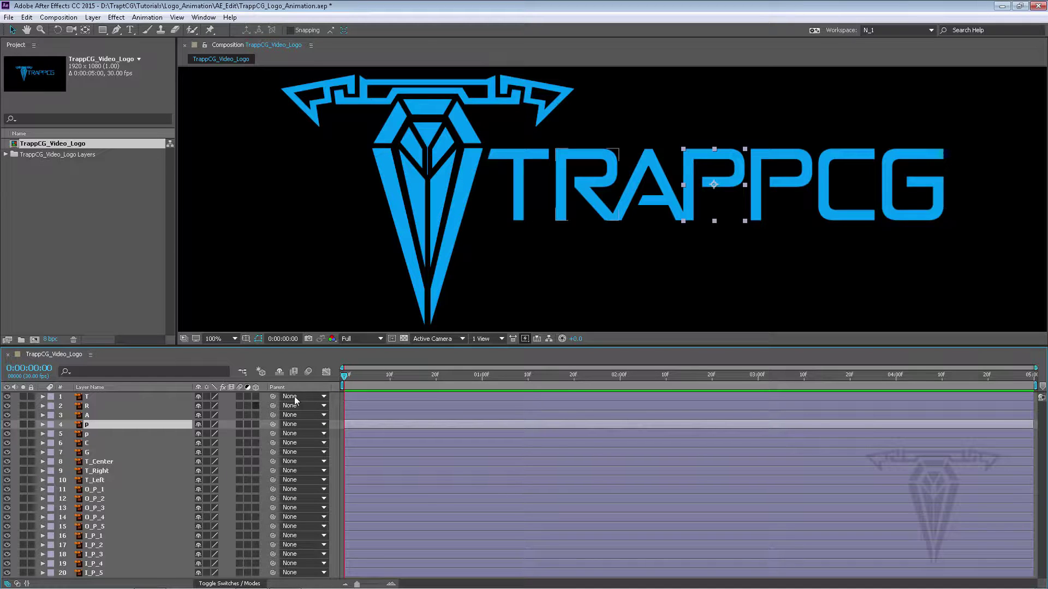
left_click(307, 371)
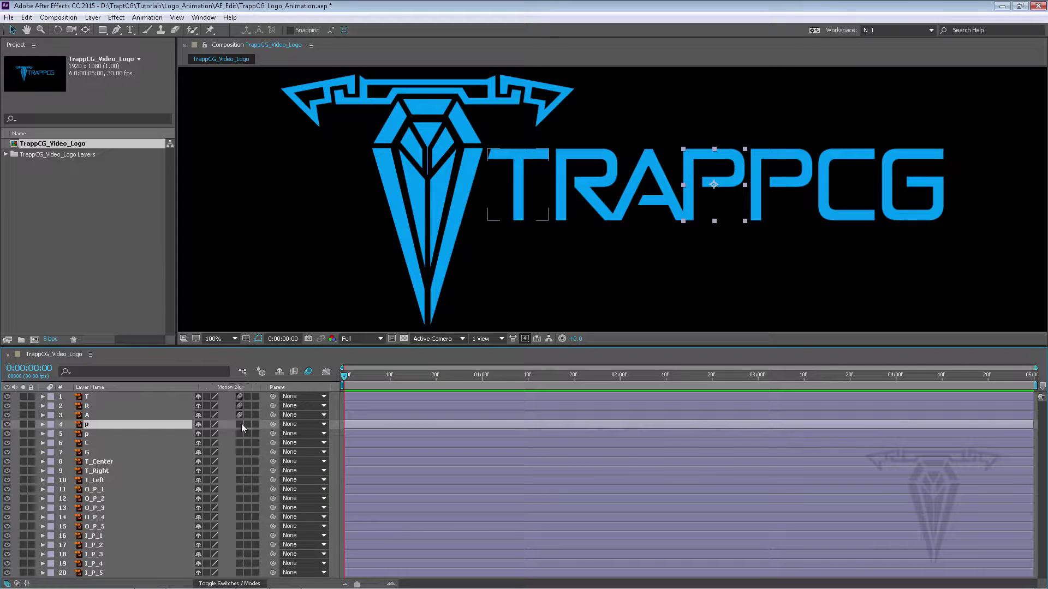
left_click_drag(239, 414, 240, 396)
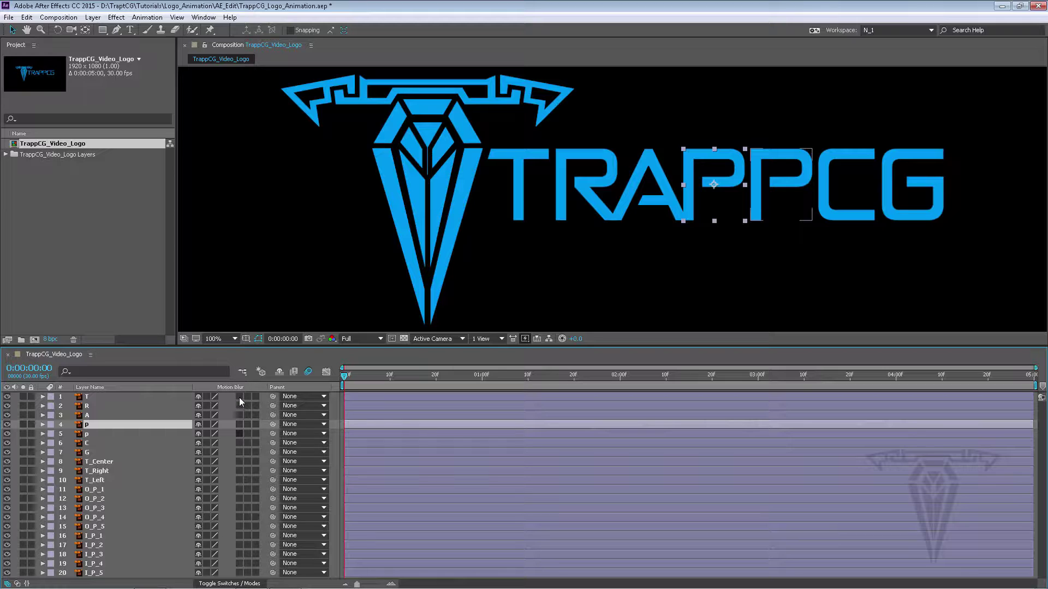
left_click(308, 371)
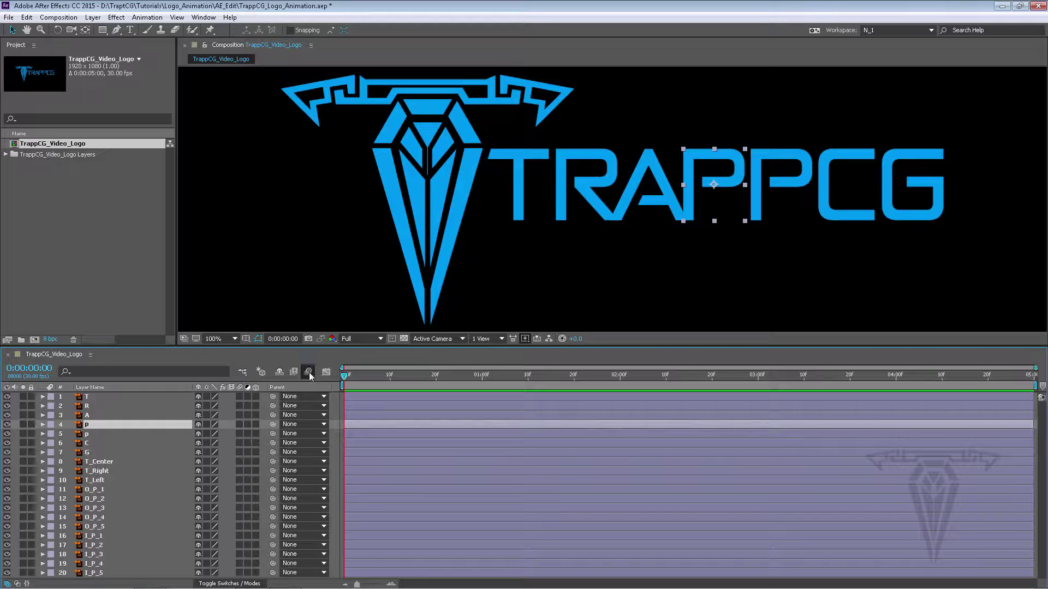
left_click(240, 396)
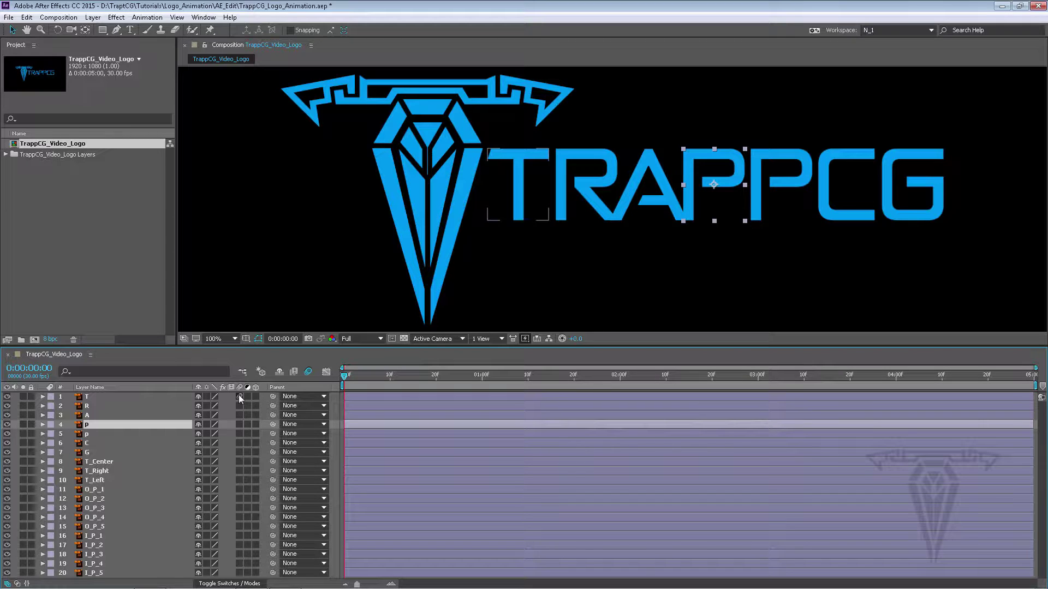
left_click(239, 395)
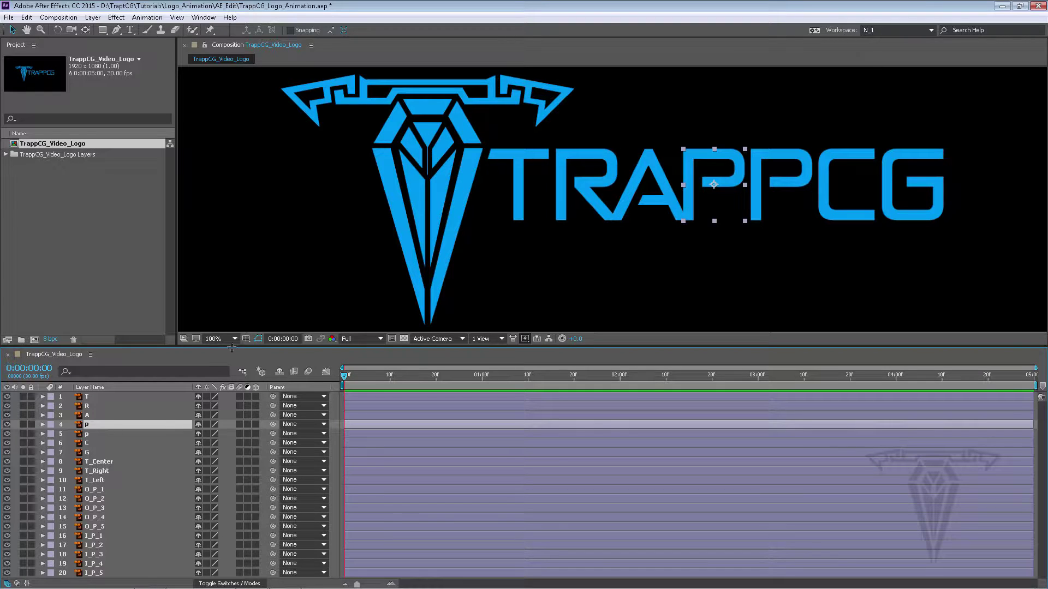
Step: Show the transfer controls columns, view the blending modes available for layer T and close the list without changing the mode
left_click(17, 583)
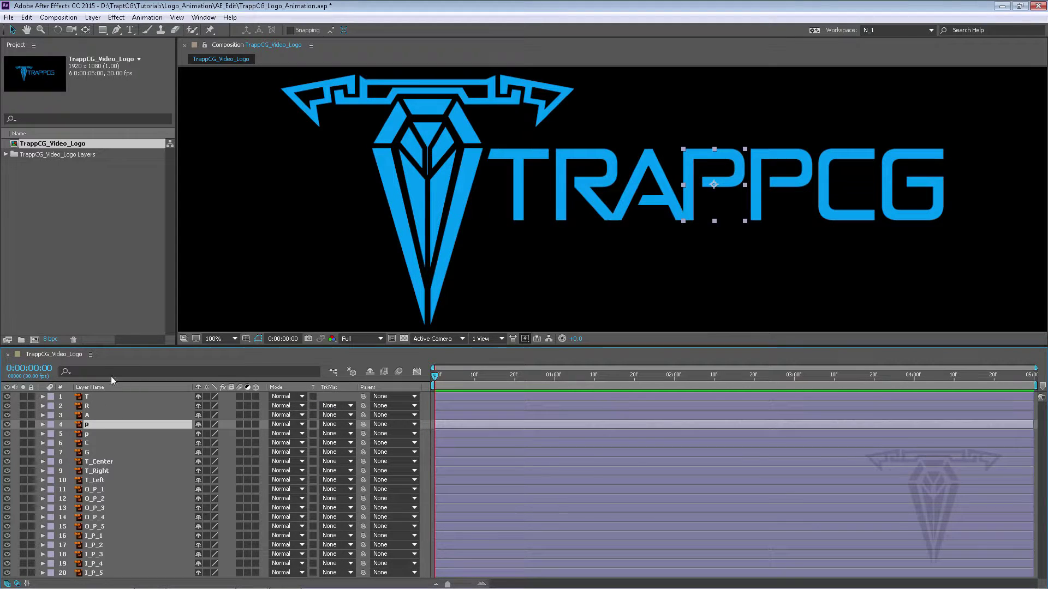
left_click(286, 399)
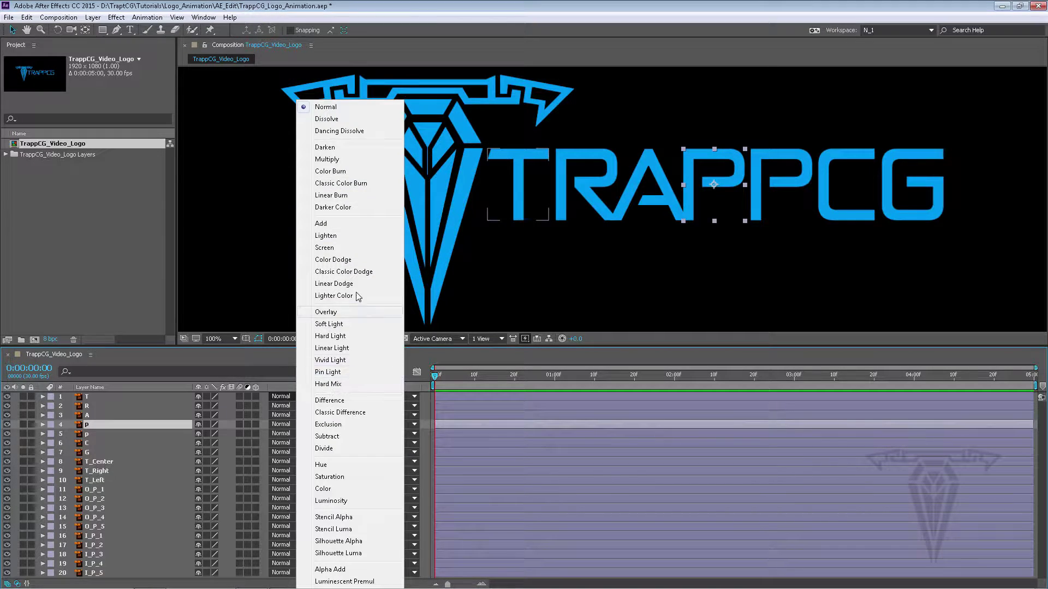
left_click(490, 374)
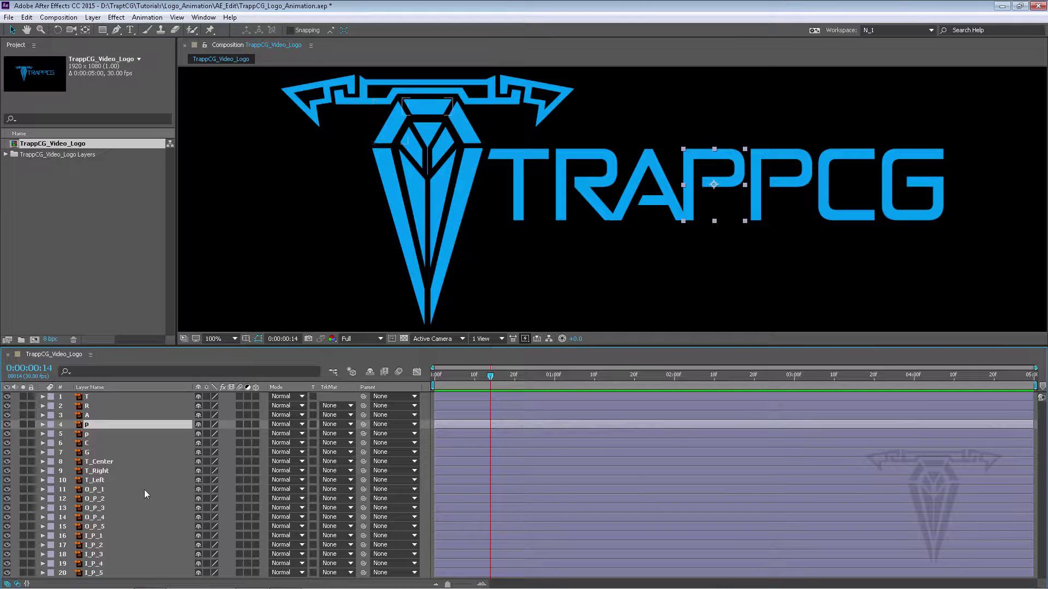
Step: Show the In, Out, Duration and Stretch columns, stretch layer T to about 207%, and restore its stretch factor to 100%
left_click(27, 584)
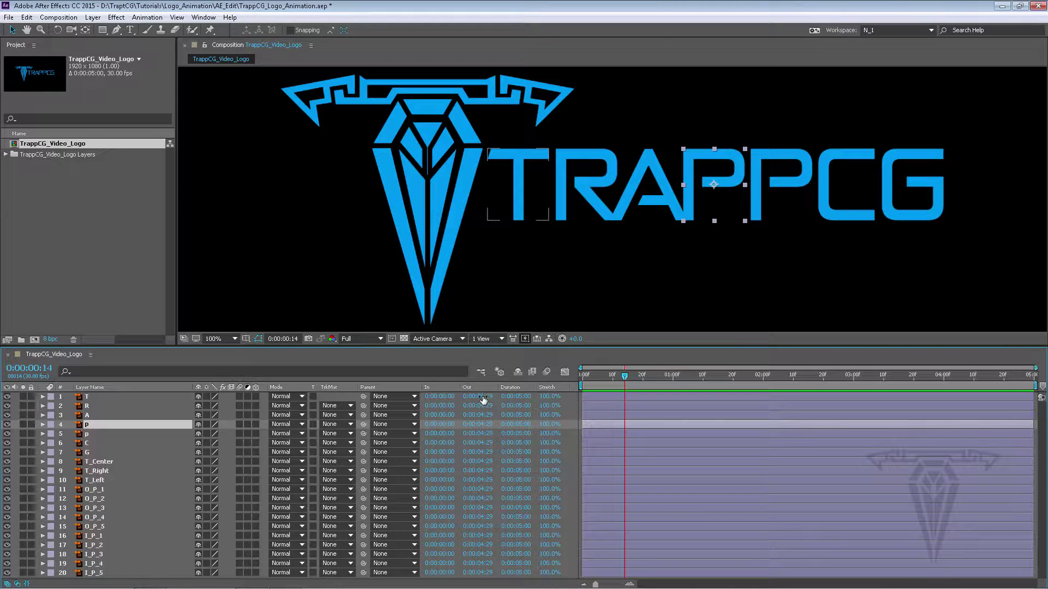
mouse_move(555, 401)
left_mouse_down()
mouse_move(527, 401)
mouse_move(701, 402)
mouse_move(565, 404)
left_mouse_up()
left_click(552, 403)
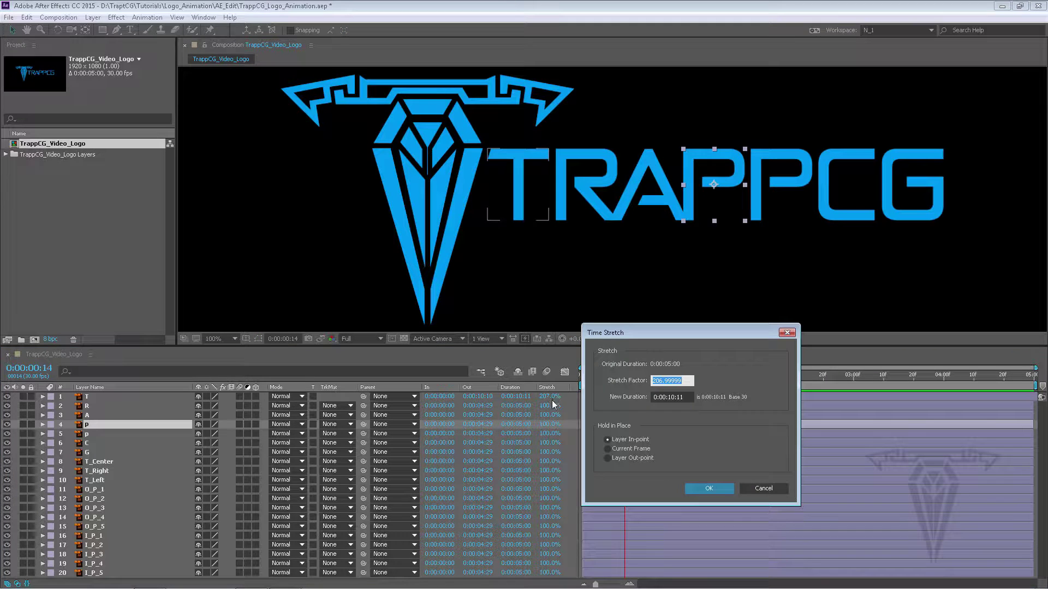
type("100")
key("Return")
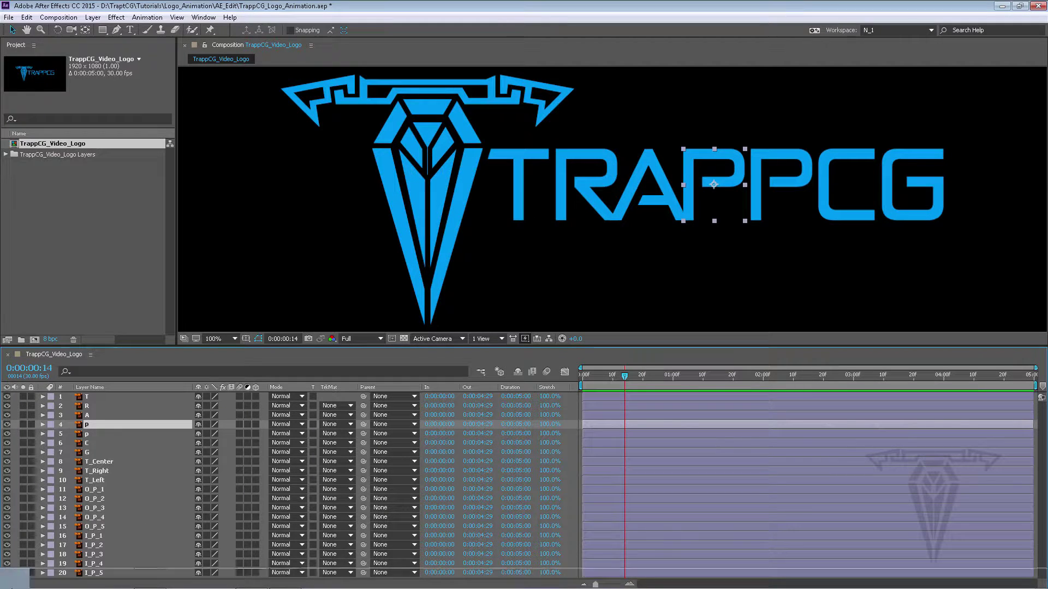
Step: Hide the timing, transfer controls and layer switches columns, and return the playhead to 0:00:00:00
left_click(27, 583)
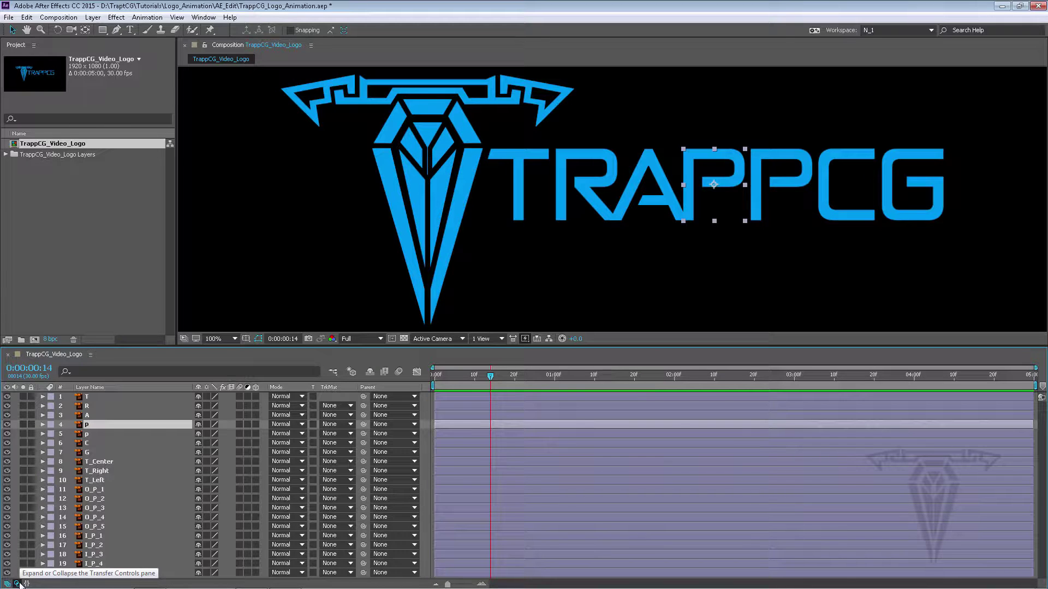
left_click(17, 584)
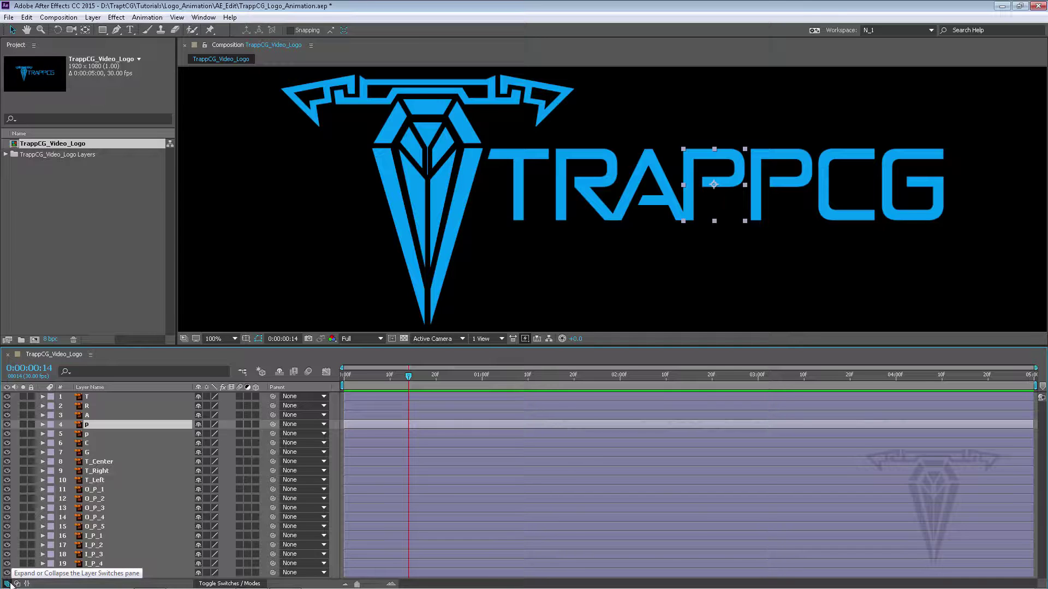
left_click(7, 583)
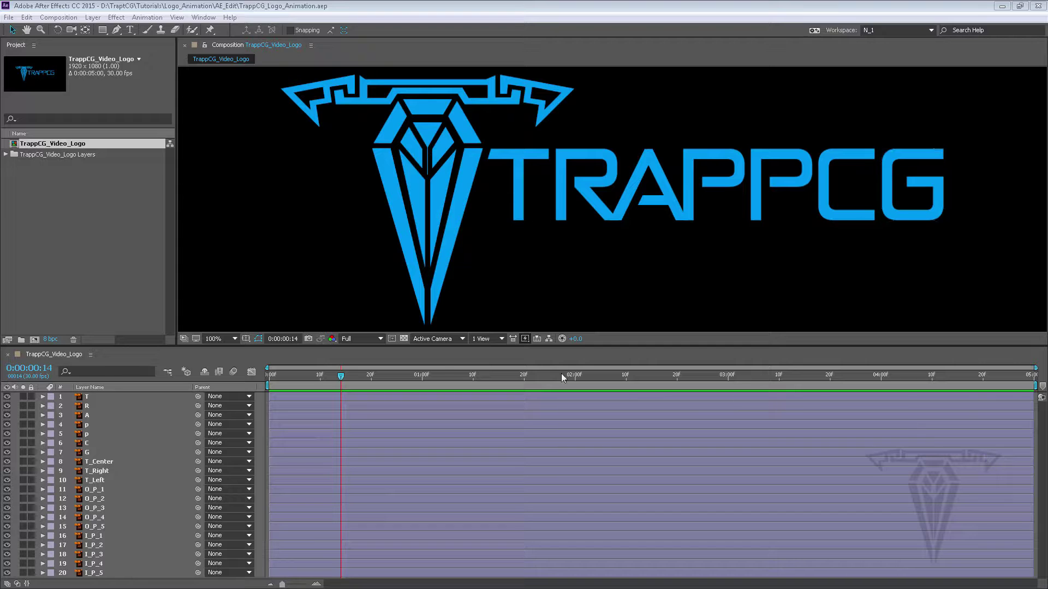
left_click_drag(345, 376, 251, 373)
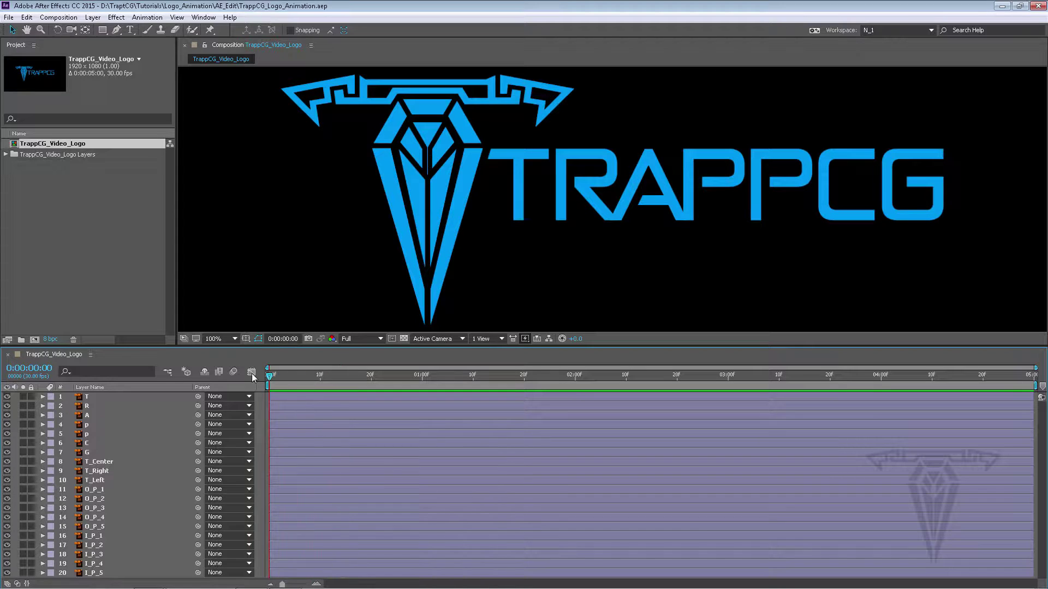
Step: Duplicate the TrappCG_Video_Logo composition in the project
left_click(231, 338)
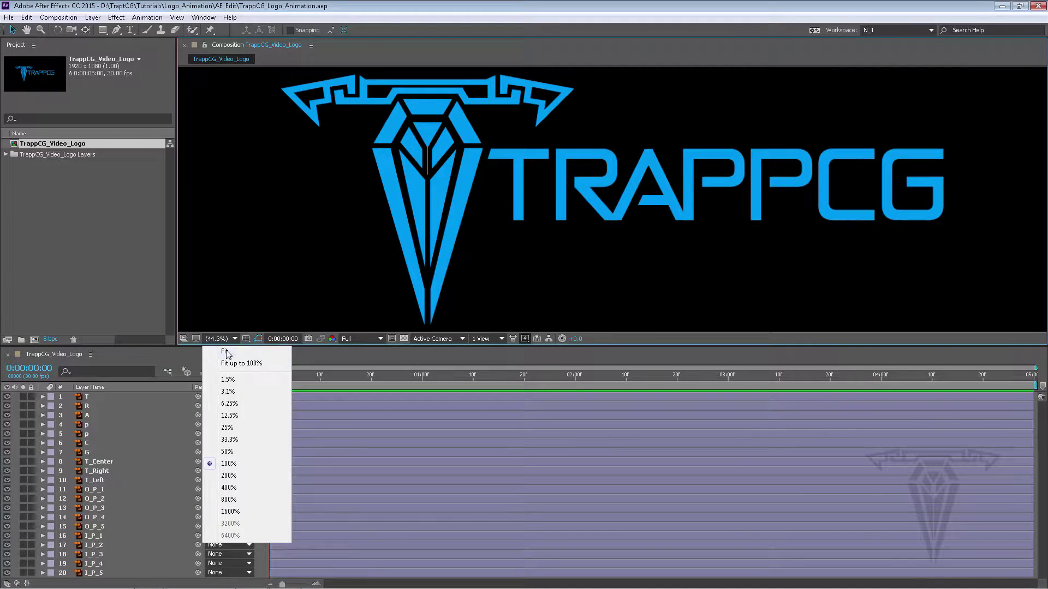
left_click(223, 348)
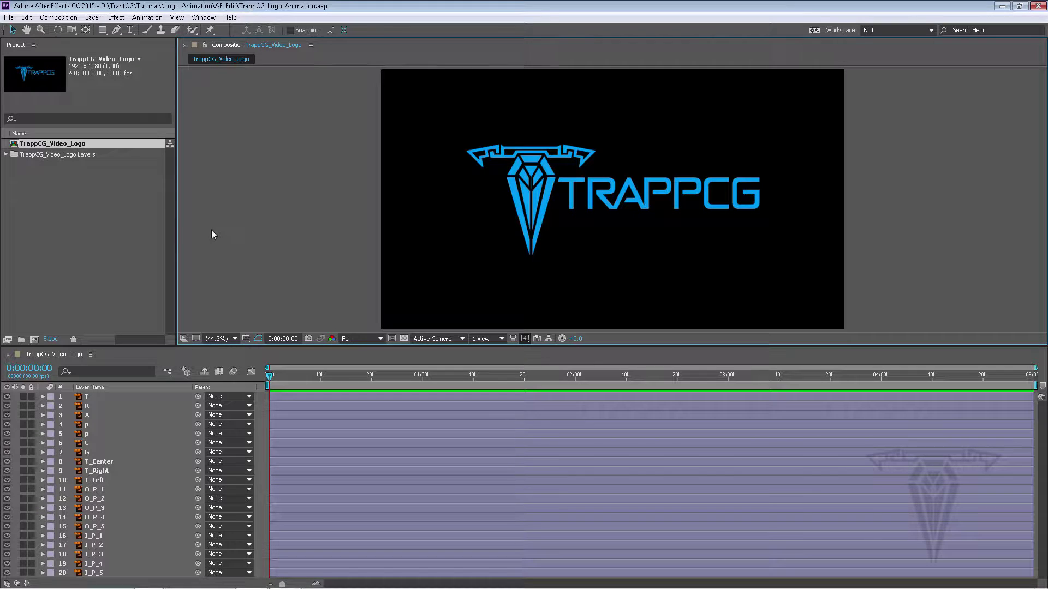
left_click(63, 192)
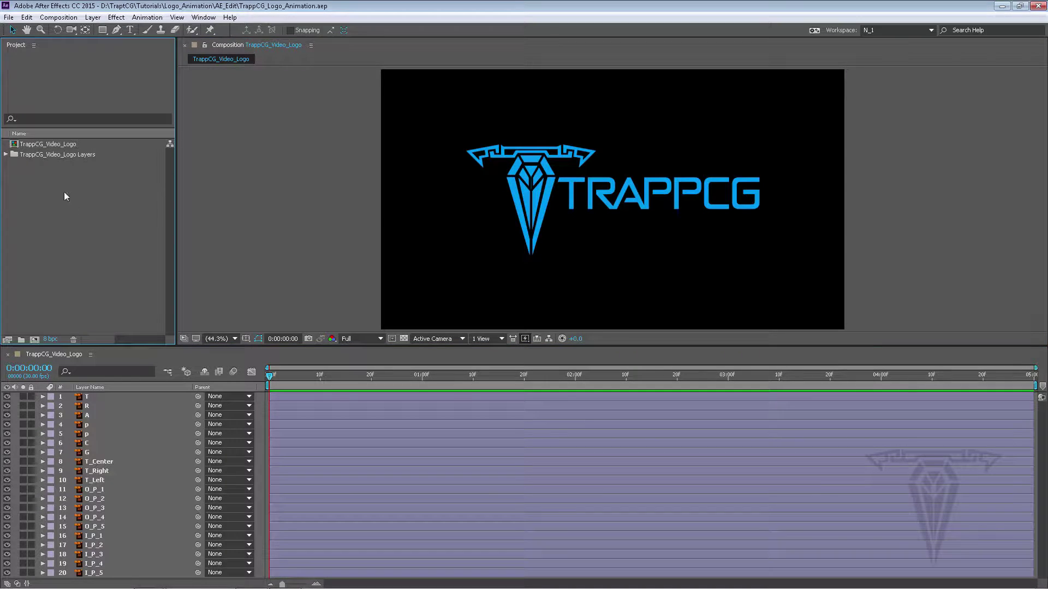
left_click(21, 144)
left_click(26, 17)
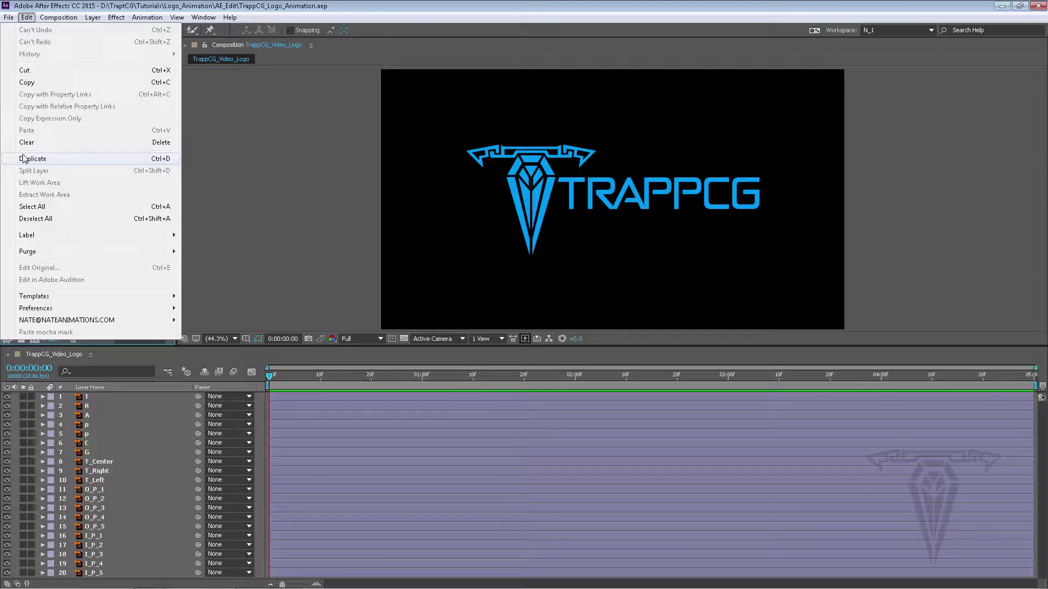
left_click(48, 159)
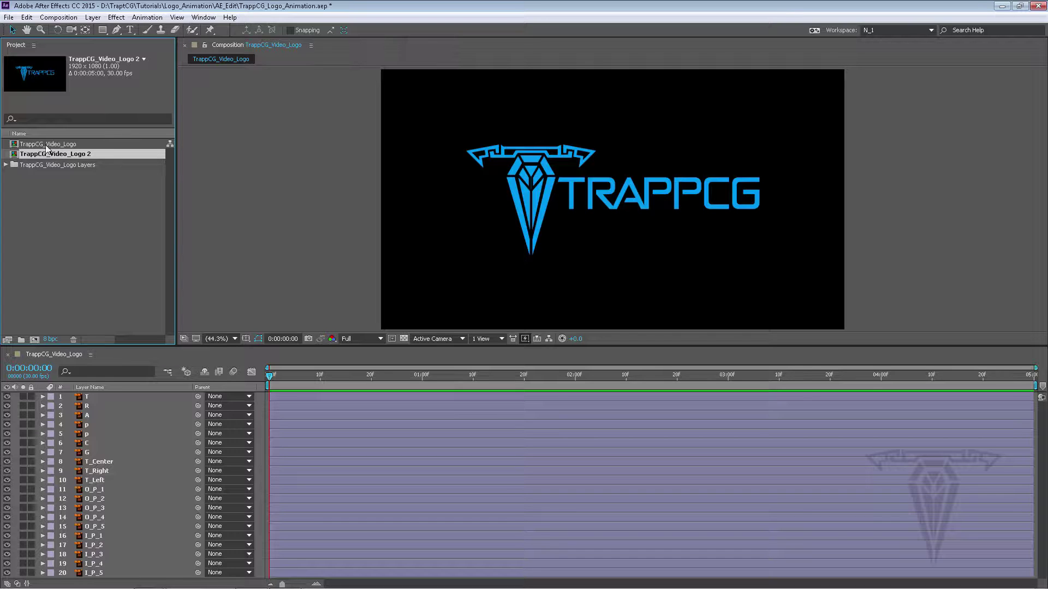
Step: Rename the original TrappCG_Video_Logo composition as _TrappCG_Layer_Size
left_click(46, 144)
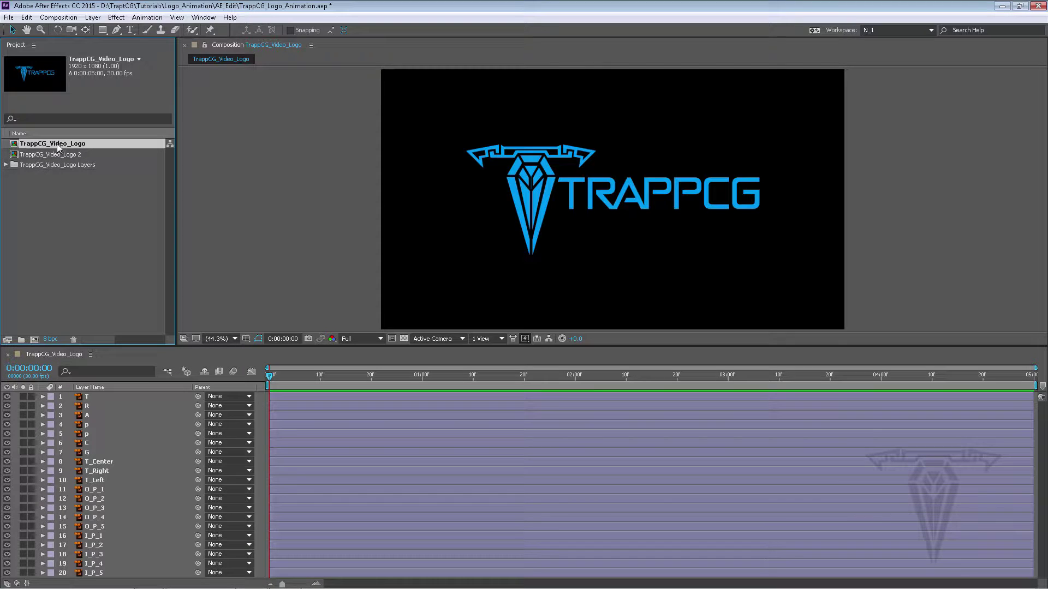
right_click(56, 143)
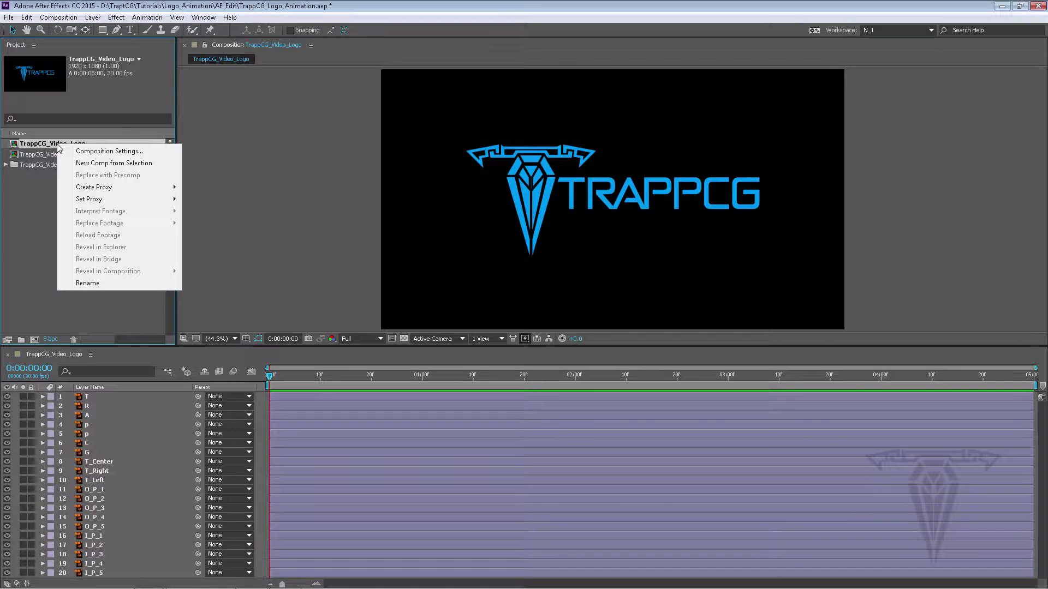
left_click(90, 285)
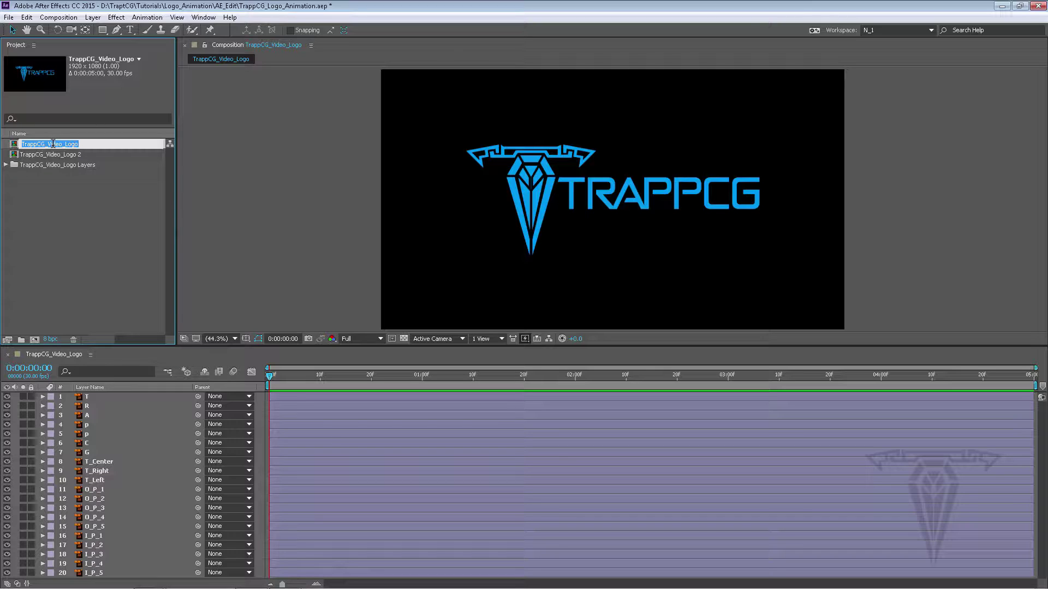
left_click(91, 144)
type("_")
key("Return")
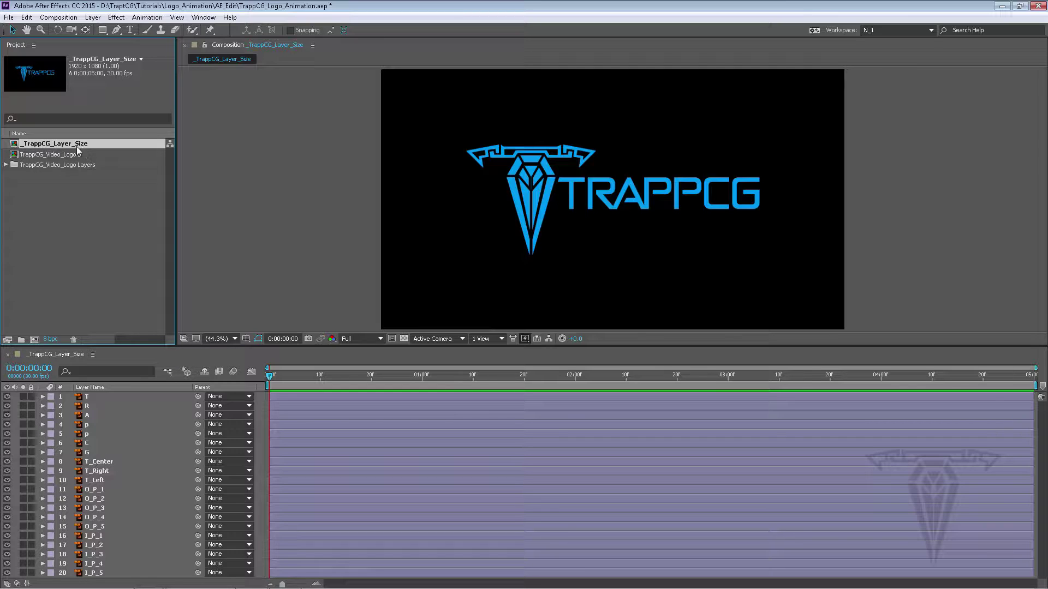
Step: Open the duplicate composition TrappCG_Video_Logo 2 in the timeline and close the _TrappCG_Layer_Size timeline
left_click(61, 155)
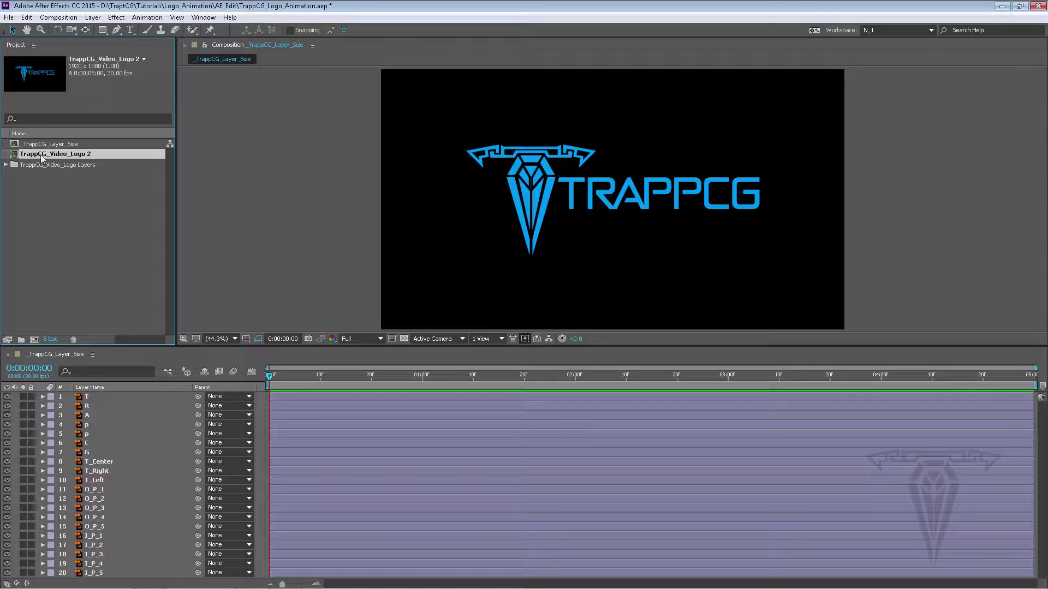
double_click(14, 155)
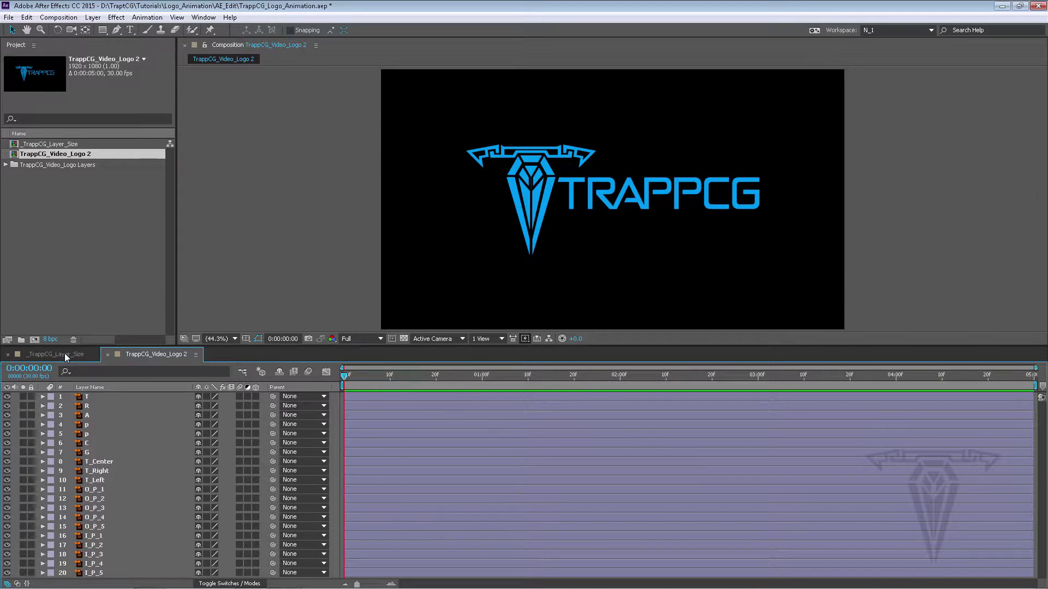
left_click(81, 355)
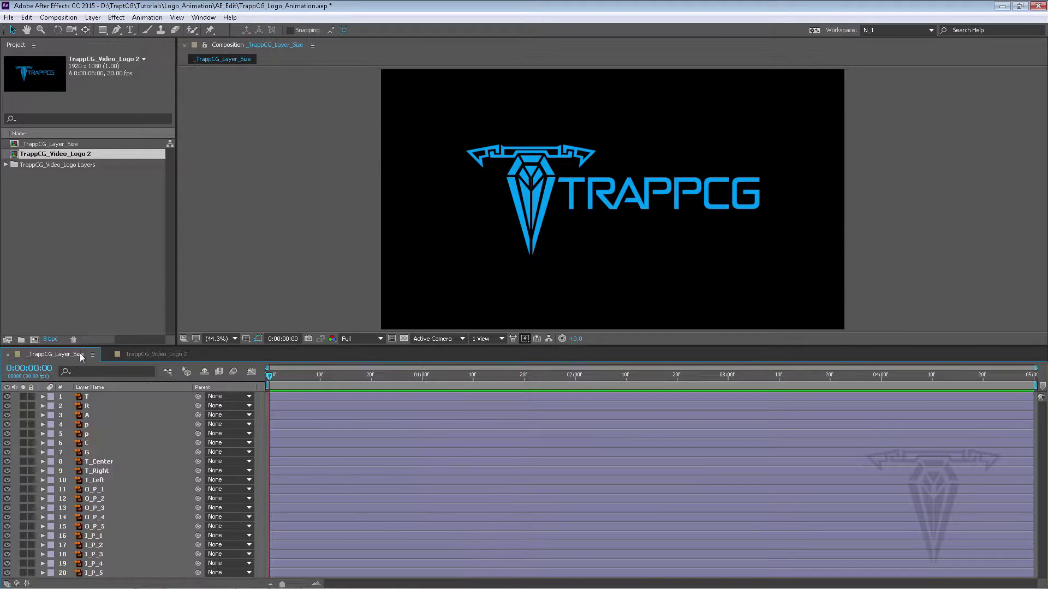
left_click(8, 355)
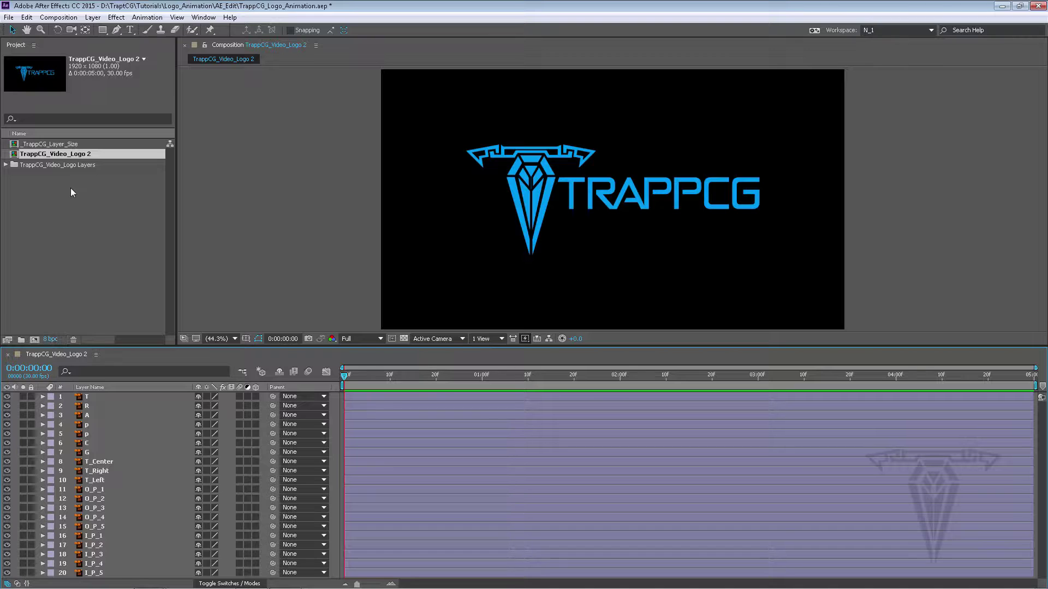
Step: Rename the duplicate composition TrappCG_Video_Logo 2 as TrappCG_Logo_Animation_1 and save the project
right_click(79, 158)
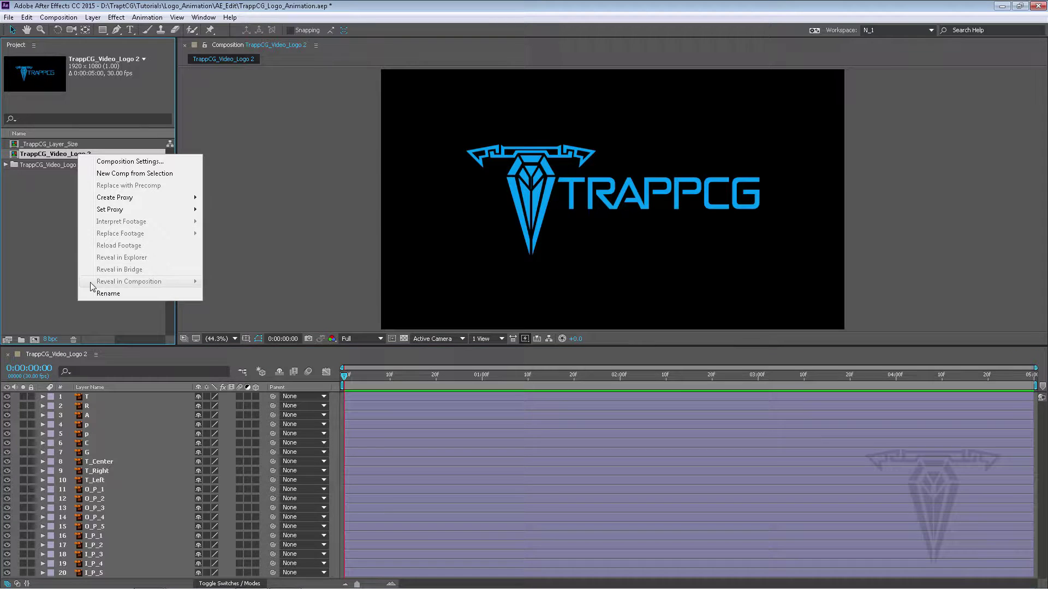
left_click(99, 296)
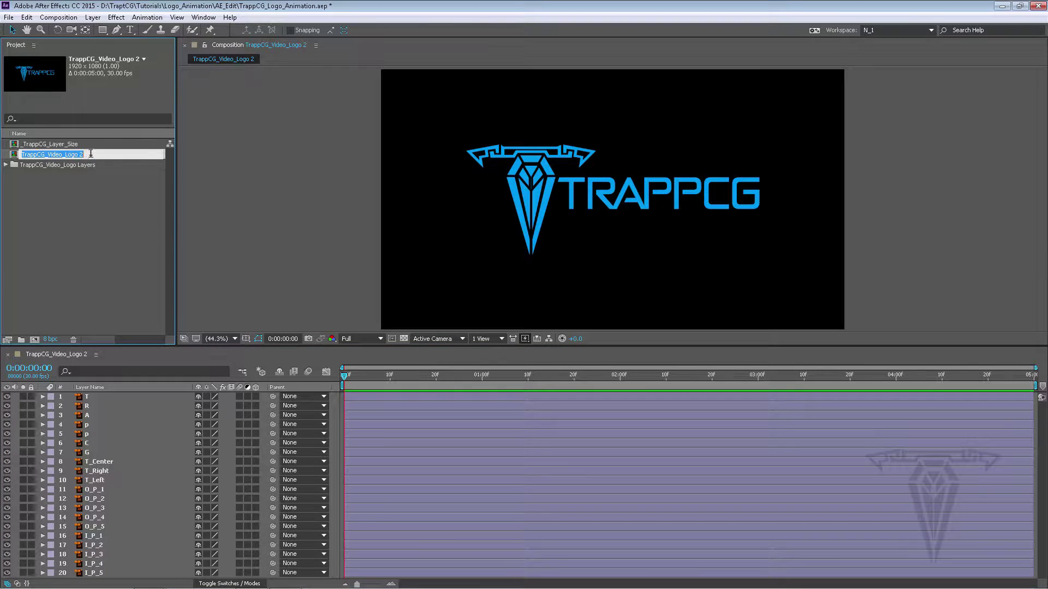
left_click(90, 154)
left_click_drag(77, 154, 54, 153)
key("BackSpace")
left_click(108, 194)
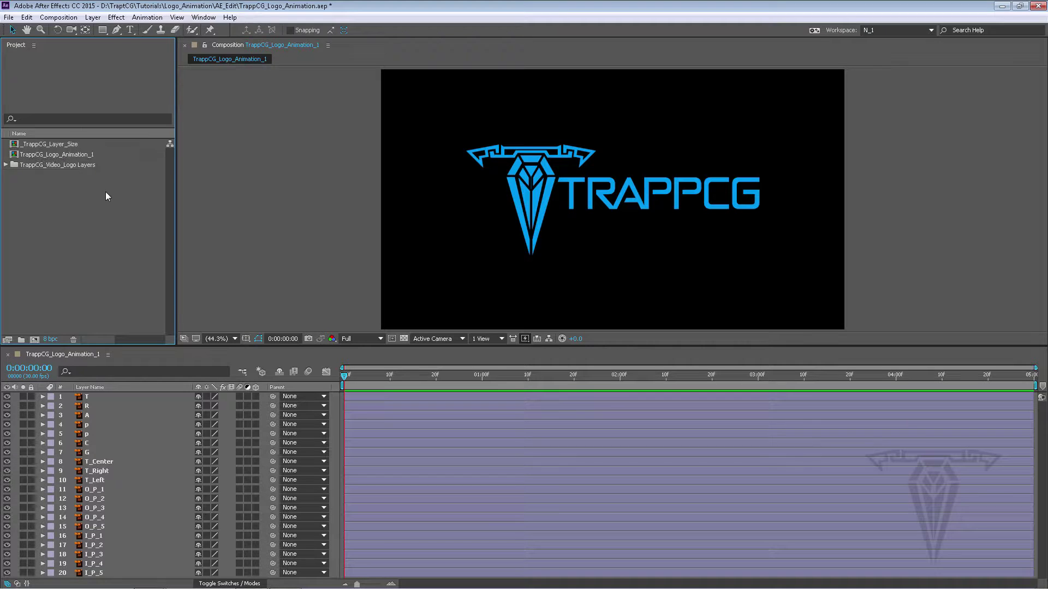
double_click(18, 155)
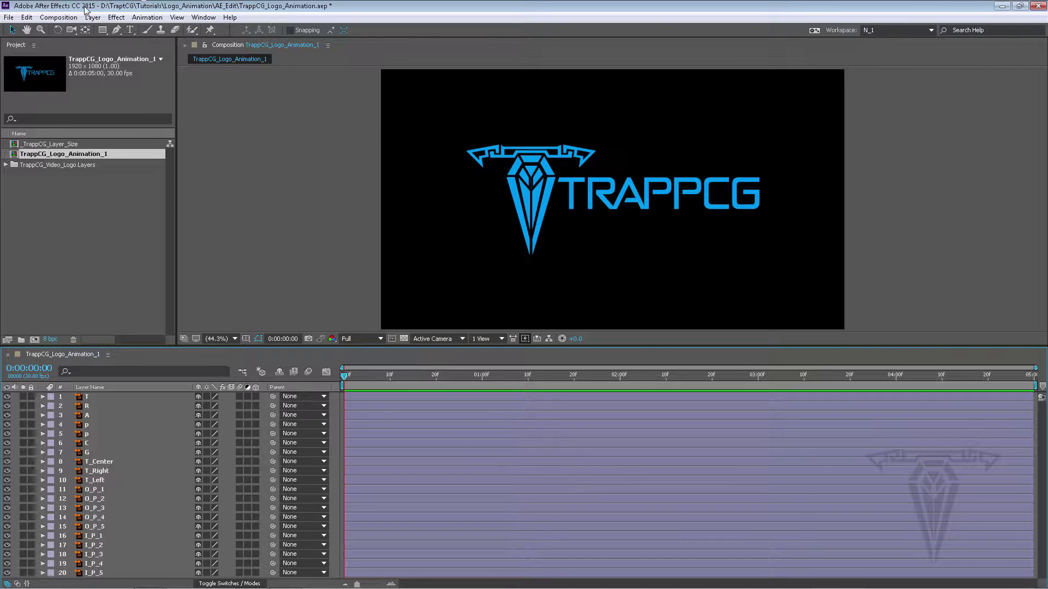
left_click(8, 18)
left_click(38, 118)
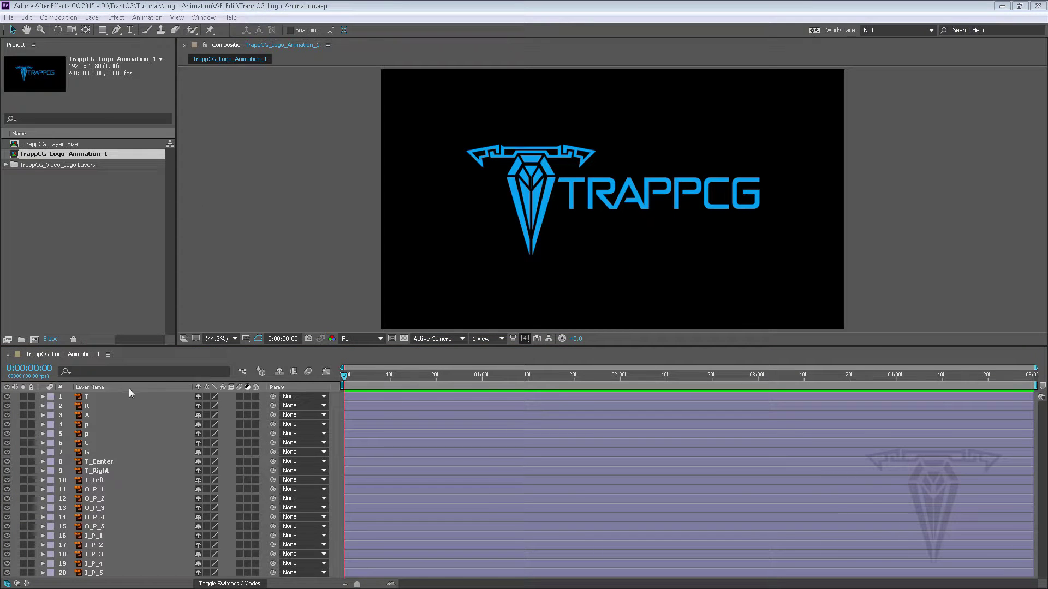
Step: Expand the Transform properties of layer T and toggle the layer switches columns off and on
left_click(120, 395)
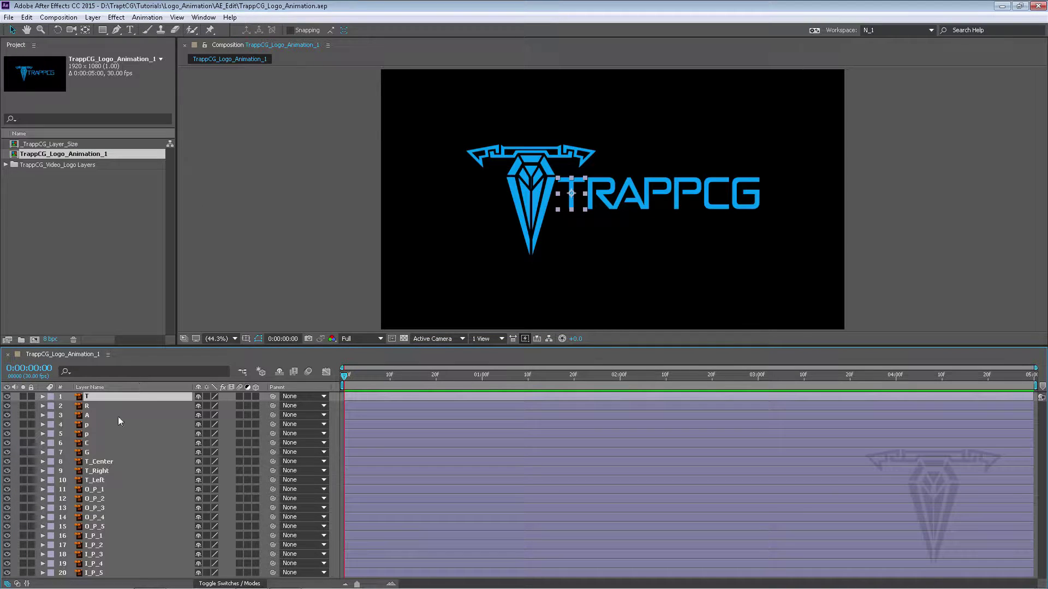
left_click(42, 396)
left_click(51, 406)
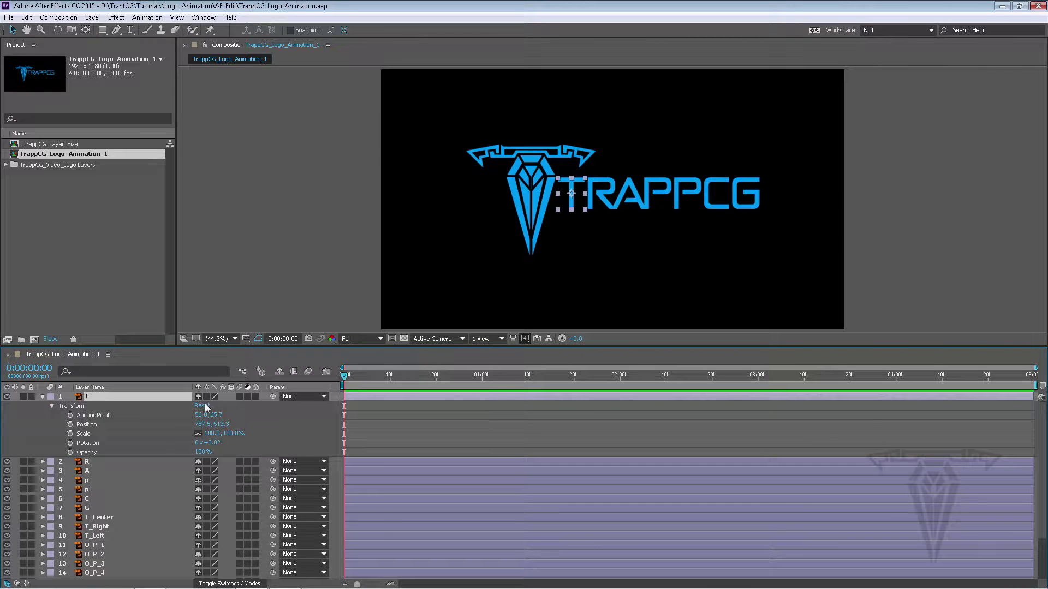
left_click(8, 583)
left_click(8, 584)
Step: Try shifting layer T's horizontal anchor point value to 33.0, undo it, and check the undo and redo commands
scroll(580, 199, "up", 4)
scroll(426, 192, "down", 1)
middle_click(465, 194)
left_click_drag(465, 194, 526, 211)
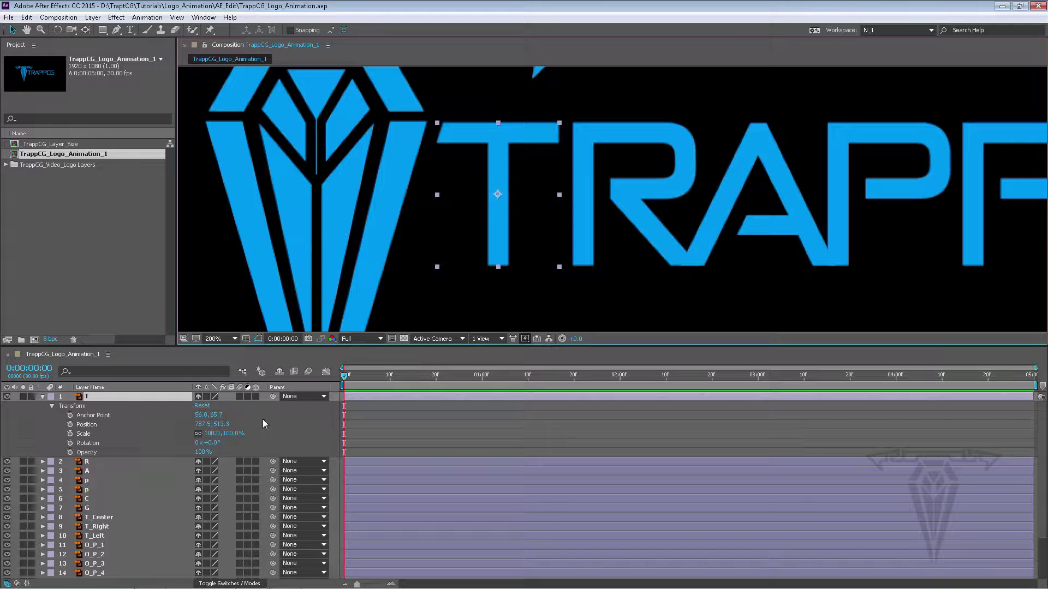
left_click_drag(200, 416, 176, 411)
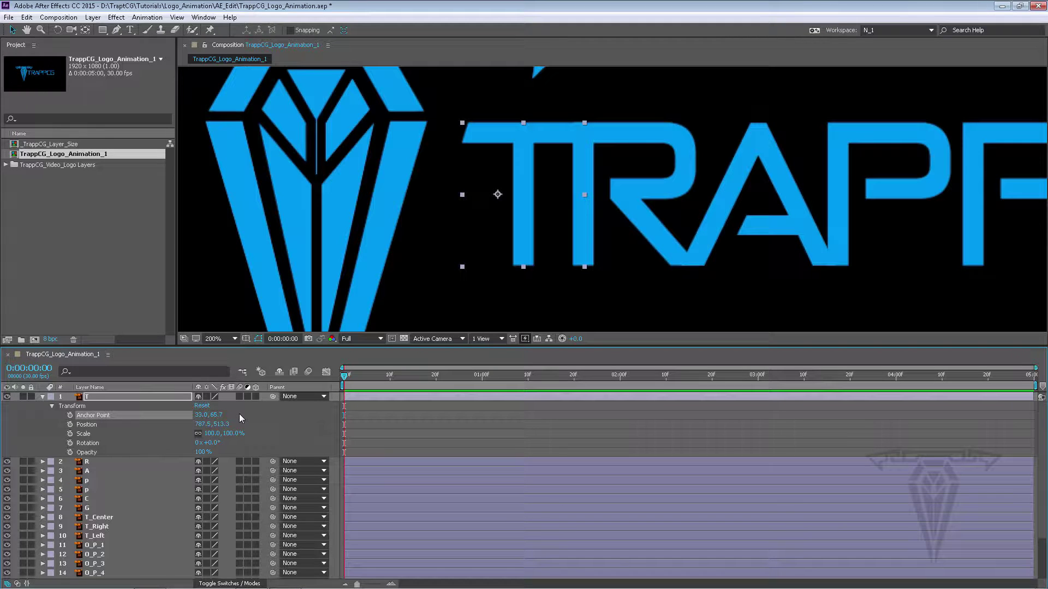
key("ctrl+z")
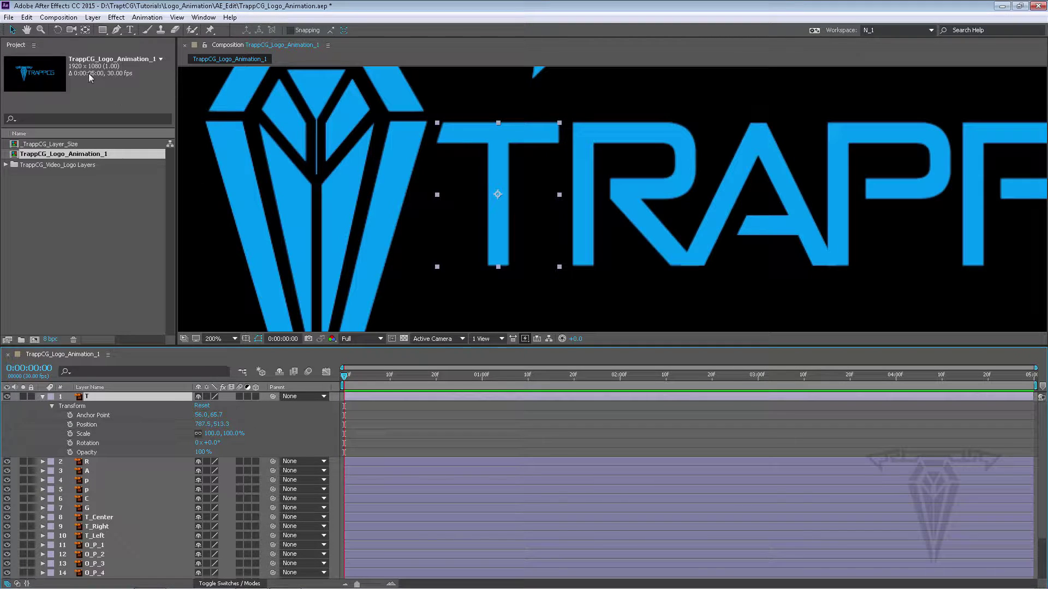
left_click(26, 17)
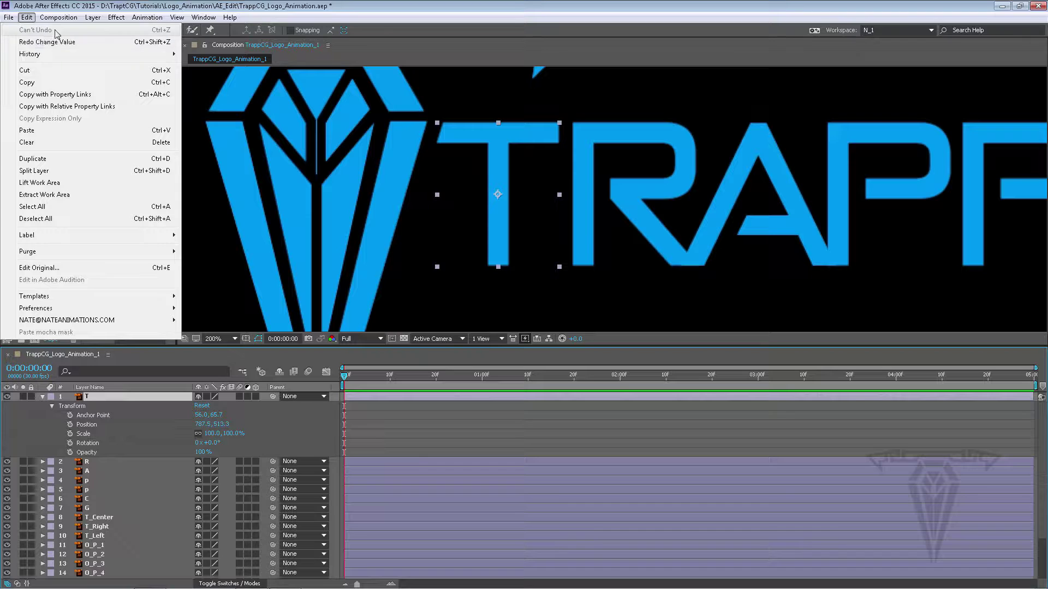
left_click(365, 8)
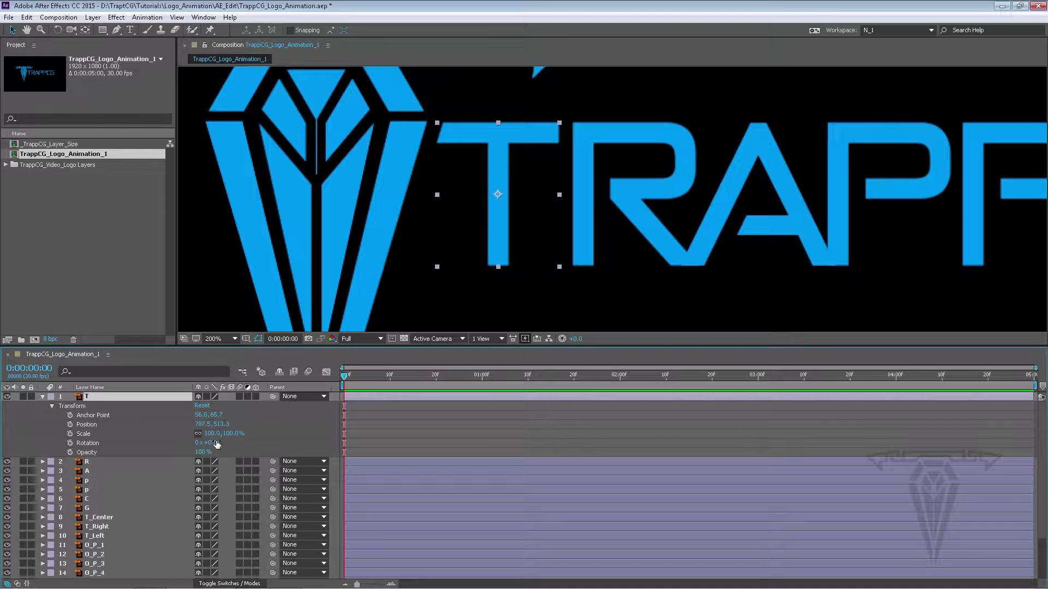
Step: Try rotating layer T, including around an anchor point moved to 168.0, 65.7, and undo the changes
left_click_drag(205, 442, 643, 437)
key("ctrl+z")
key("ctrl+z")
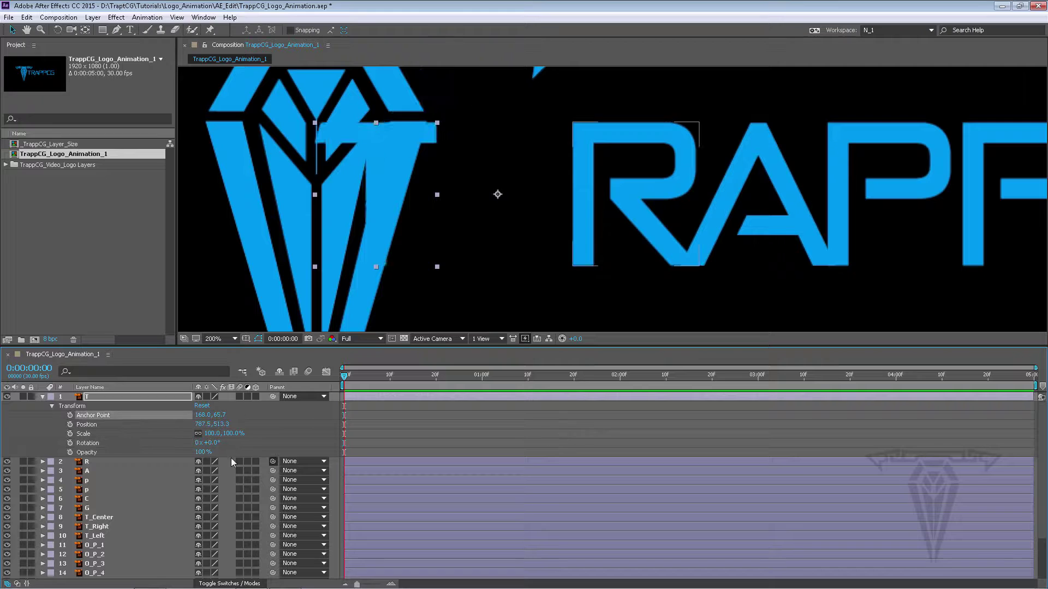
key("ctrl+z")
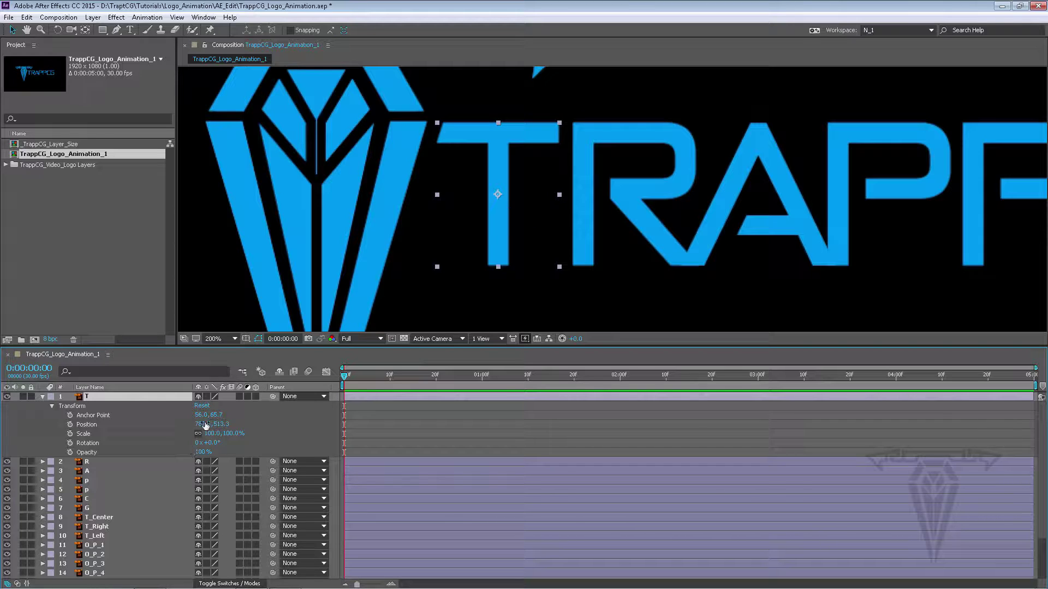
Step: Try changing layer T's position and its scale with the proportions link toggled, undoing each change
mouse_move(205, 426)
left_mouse_down()
mouse_move(224, 425)
mouse_move(167, 412)
mouse_move(200, 418)
left_mouse_up()
left_click_drag(217, 416, 233, 430)
key("ctrl+z")
key("ctrl+z")
left_click(198, 434)
mouse_move(234, 434)
left_mouse_down()
mouse_move(281, 433)
mouse_move(229, 433)
left_mouse_up()
key("ctrl+z")
Step: Try rotation values of 360° and 720° on layer T and reset its rotation to 0x+0.0°
left_click(211, 443)
type("360")
key("Return")
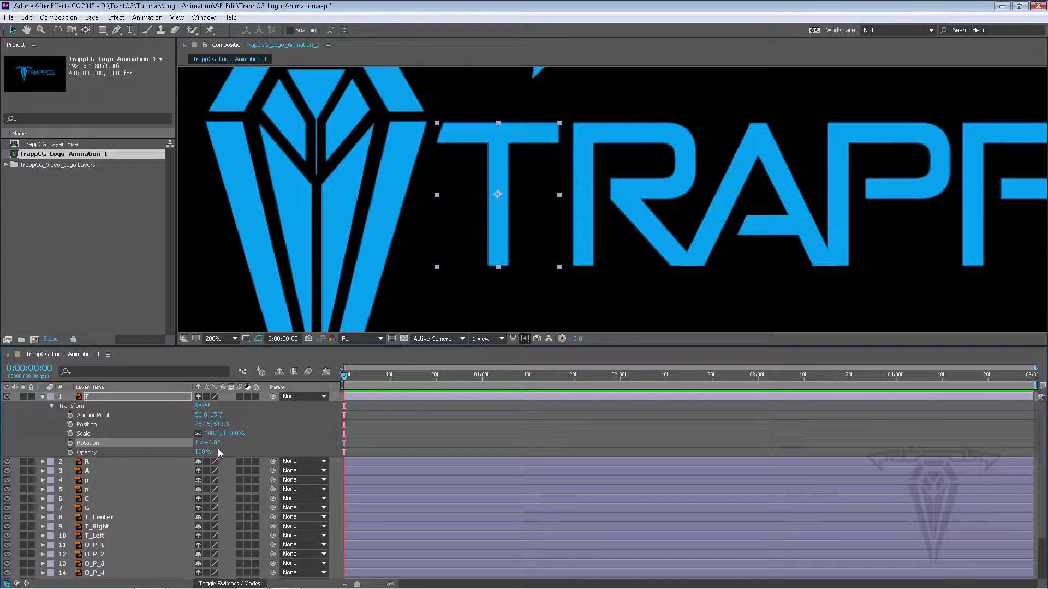
left_click(211, 443)
type("720")
key("Return")
left_click(197, 443)
type("0")
key("Return")
left_click(214, 442)
type("720")
key("Return")
left_click(197, 443)
type("0")
key("Return")
Step: Try changing layer T's opacity, leave it at 100%, and collapse the layer's properties
mouse_move(203, 454)
left_mouse_down()
mouse_move(101, 446)
mouse_move(194, 445)
left_mouse_up()
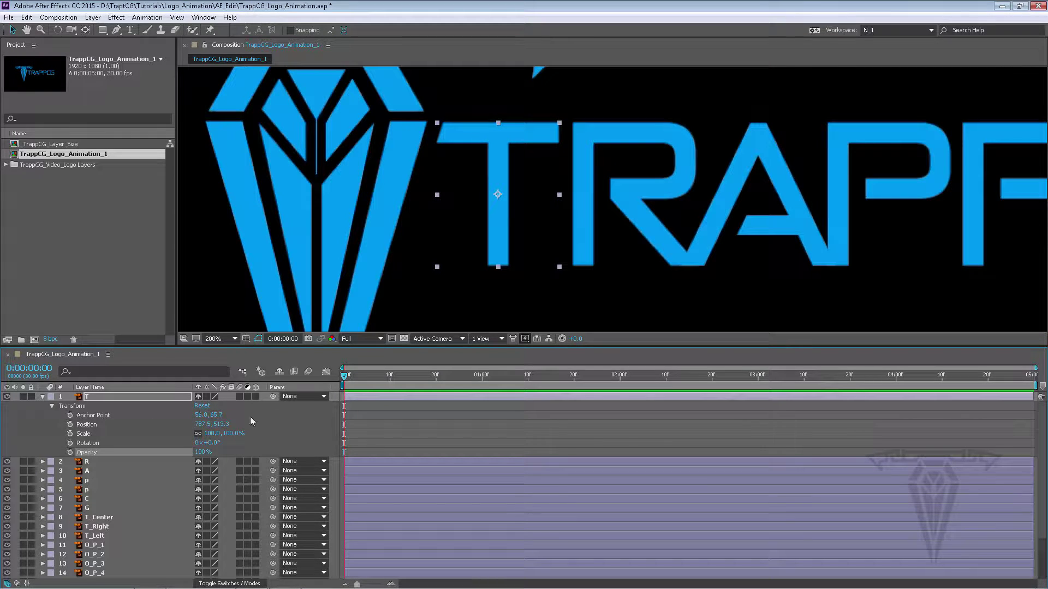
left_click(50, 406)
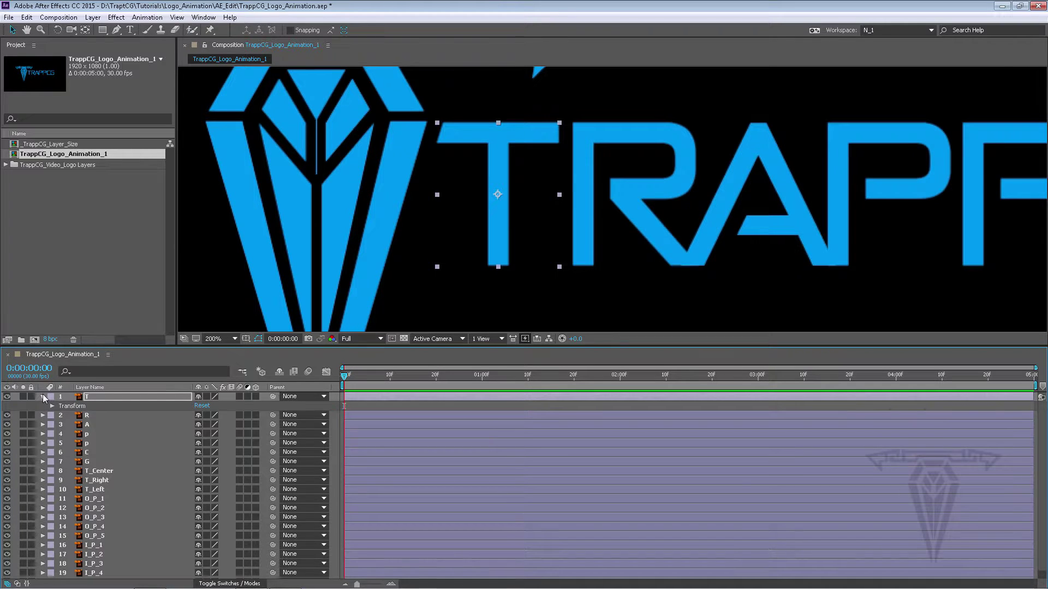
left_click(43, 397)
scroll(640, 194, "down", 4)
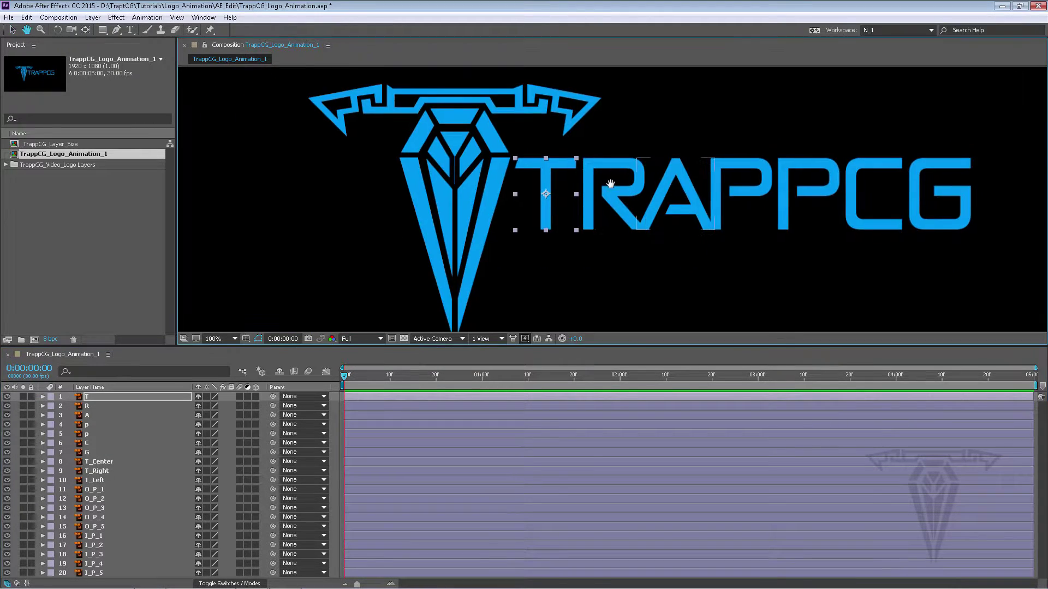
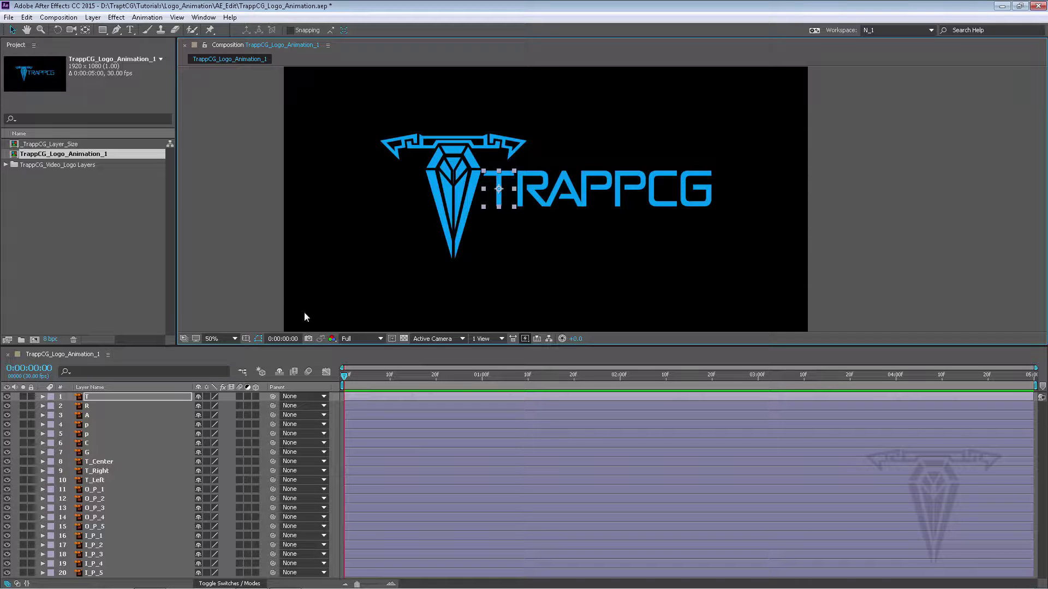
Step: Select the letter layers T through G and reveal only their Position properties
left_click(93, 396)
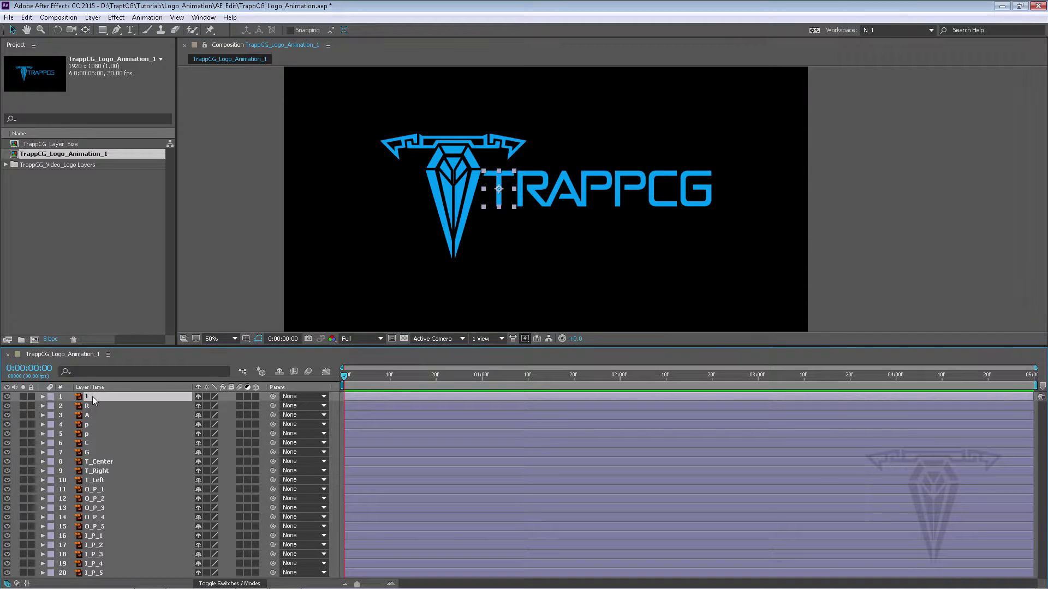
left_click(89, 453, "shift")
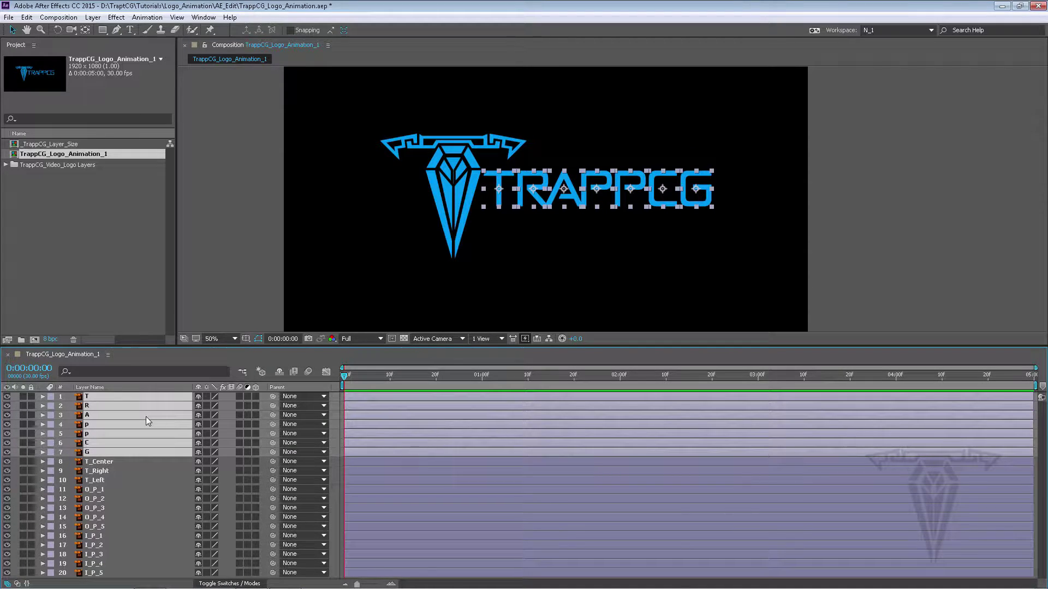
key("p")
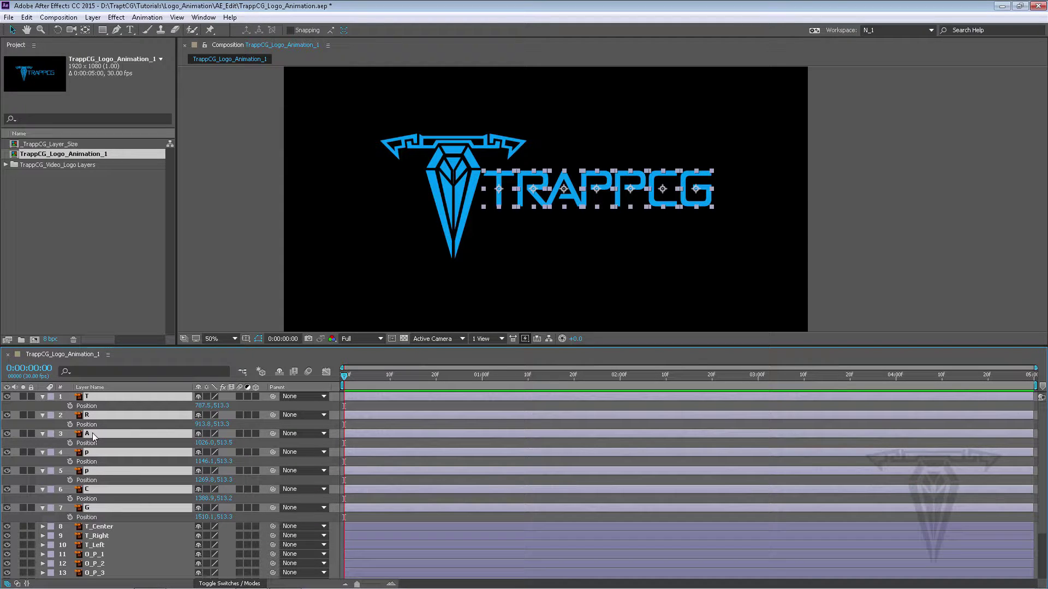
Step: Show the selected letter layers' Anchor Point, Rotation, Scale and Opacity properties one at a time, ending with Position
key("a")
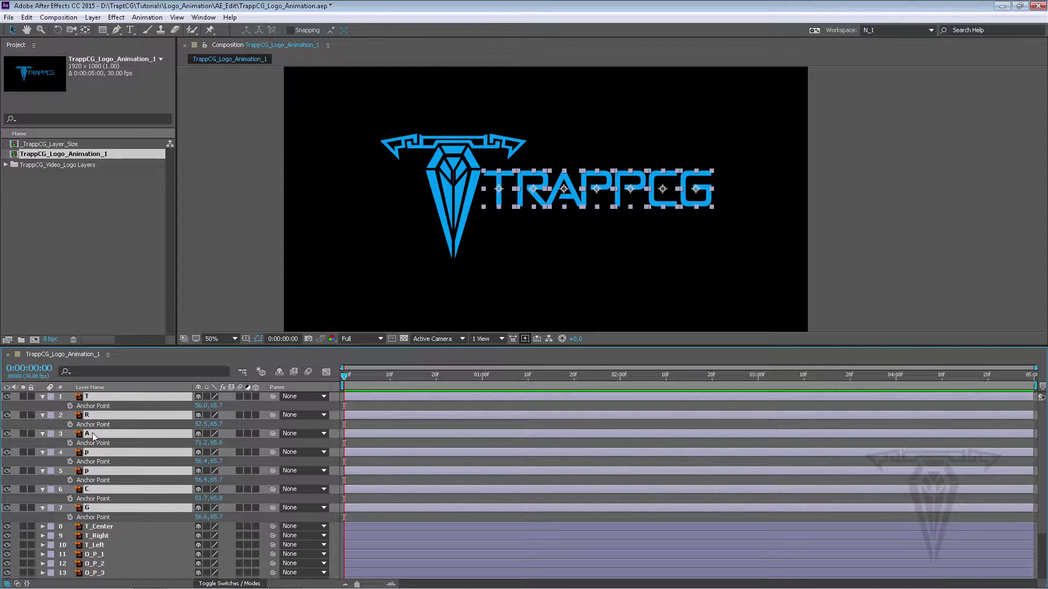
key("r")
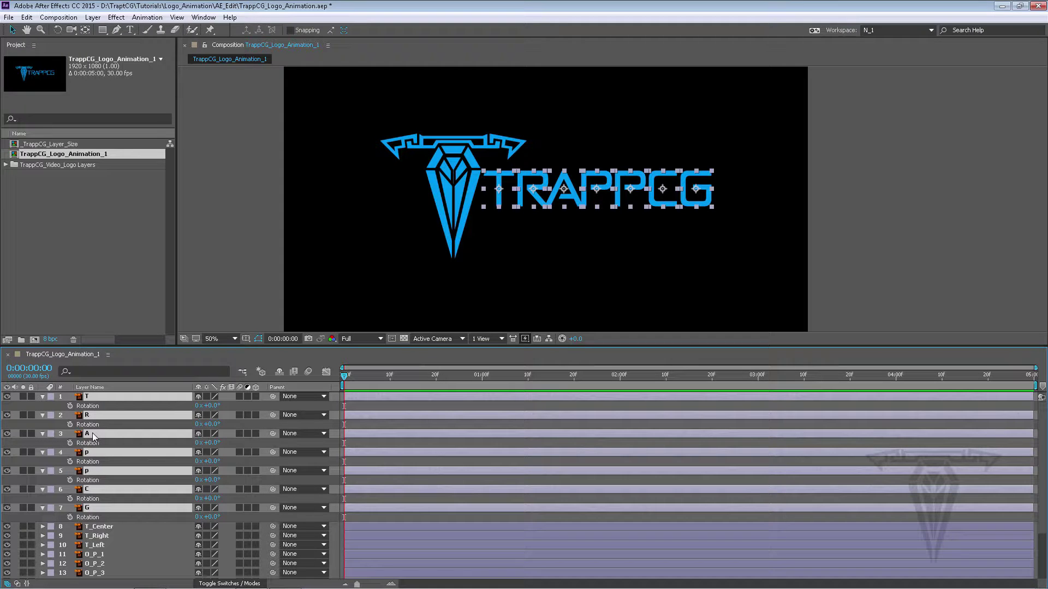
key("s")
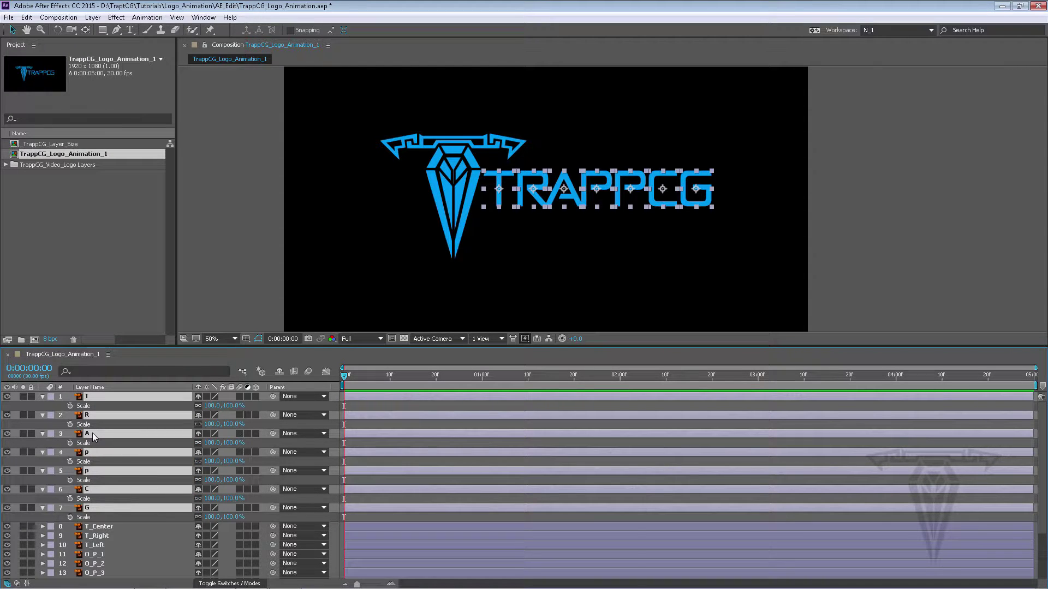
key("t")
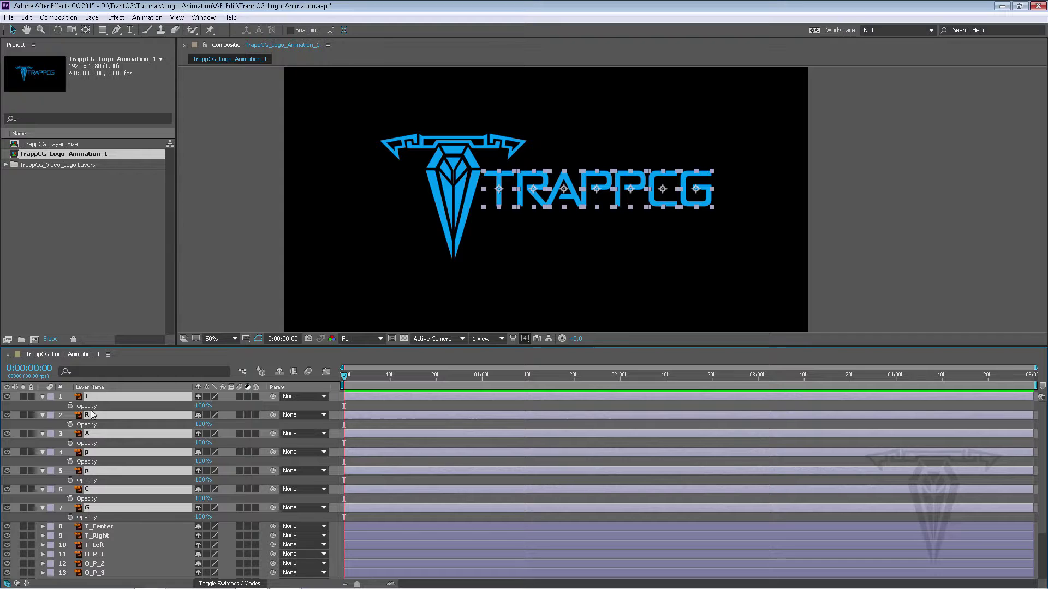
key("p")
Step: Keyframe the letter layers' Position at frame 15, and at frame 0 move them horizontally just past the canvas's right edge
left_click(70, 406)
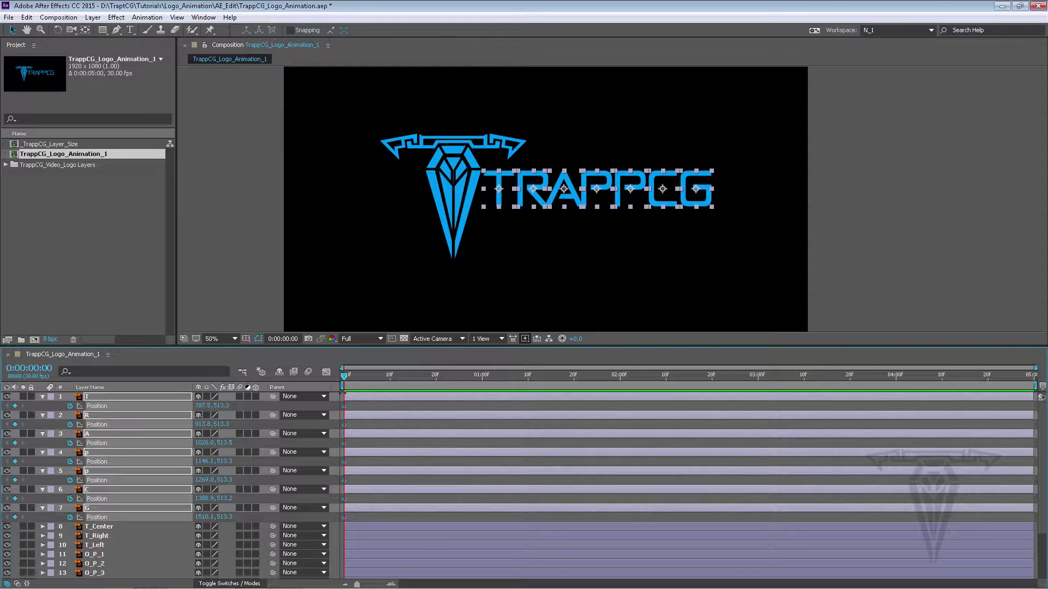
left_click(70, 407)
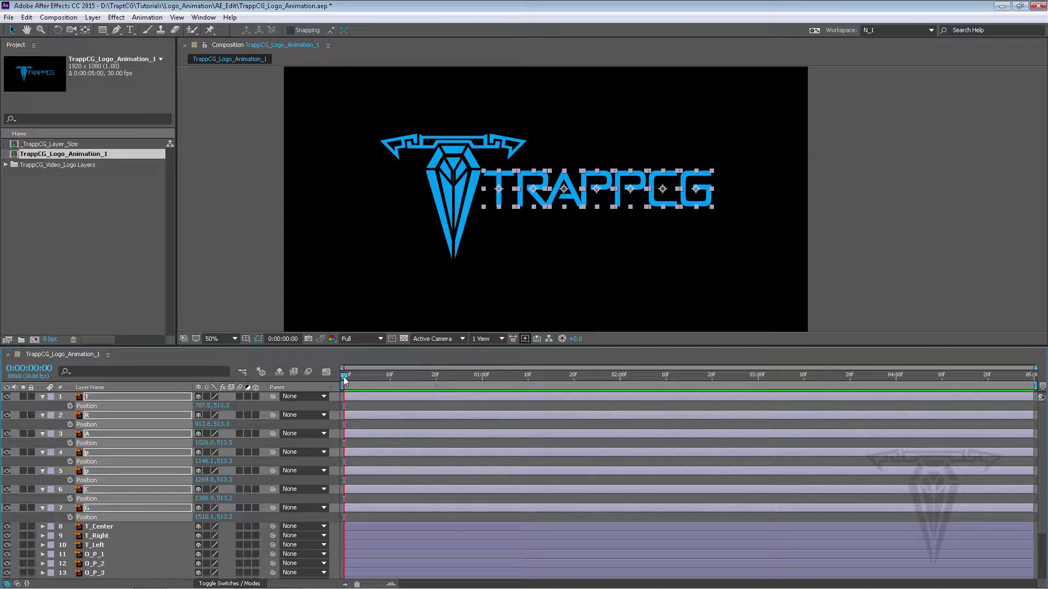
left_click_drag(345, 377, 413, 375)
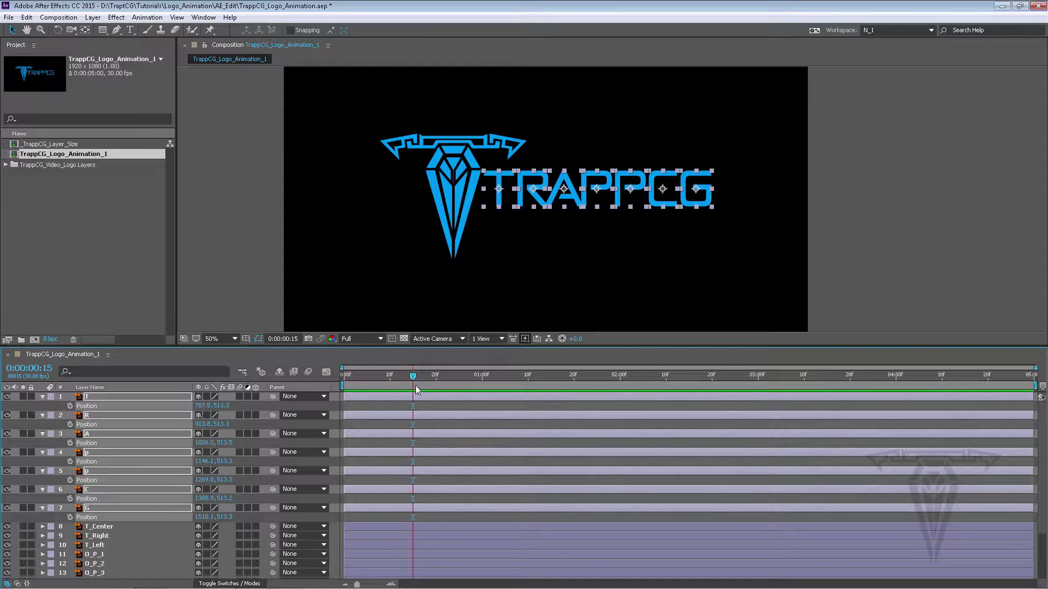
left_click(69, 406)
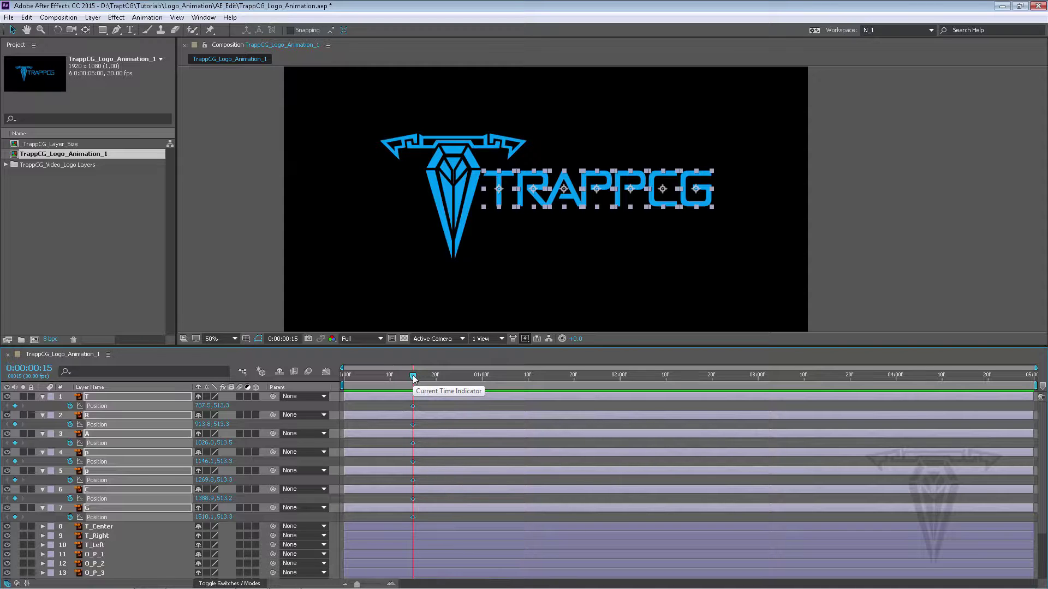
left_click_drag(413, 378, 340, 375)
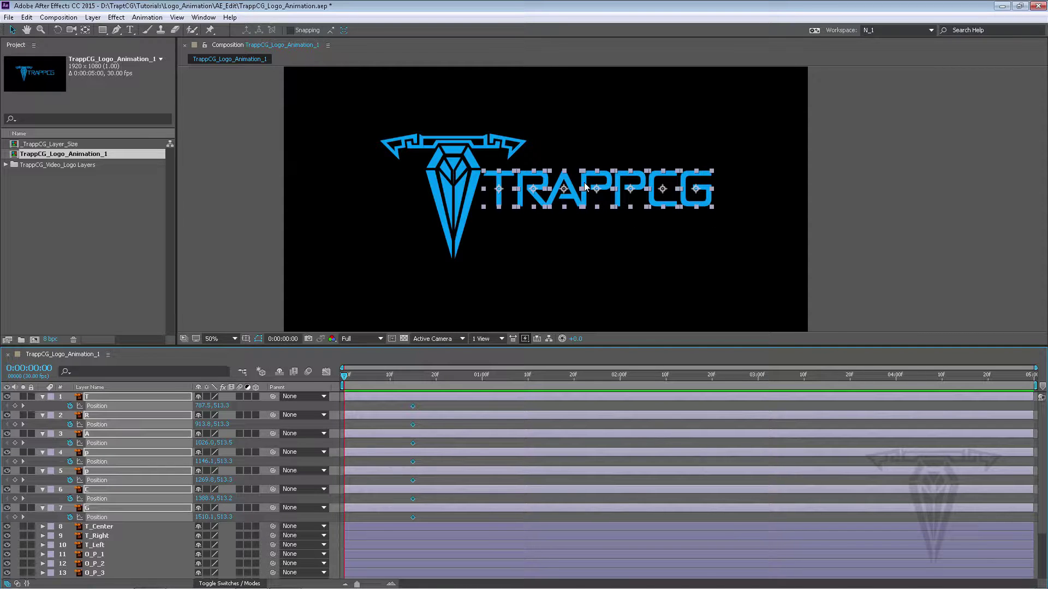
left_click_drag(585, 187, 919, 189)
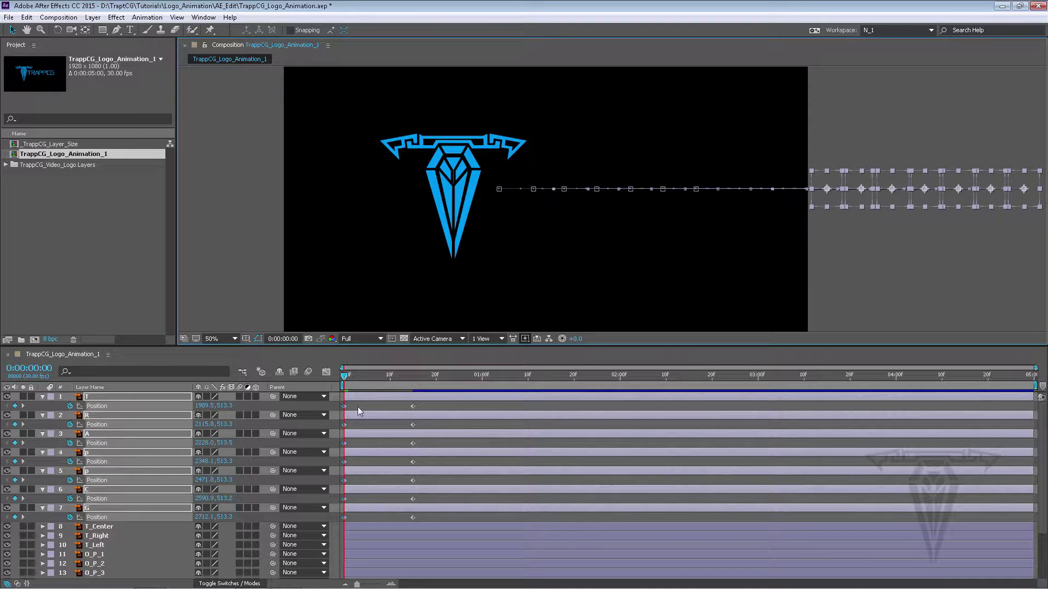
Step: Check the slide-in motion and raise the letter layers at frame 7 to try an intermediate Position keyframe
left_click_drag(344, 375, 413, 376)
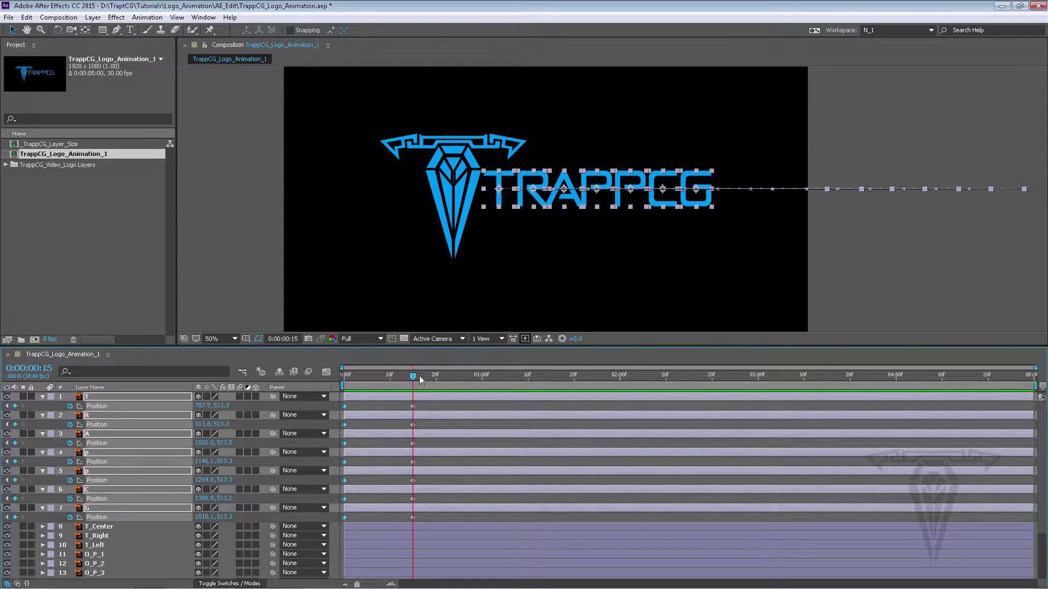
left_click_drag(419, 375, 377, 371)
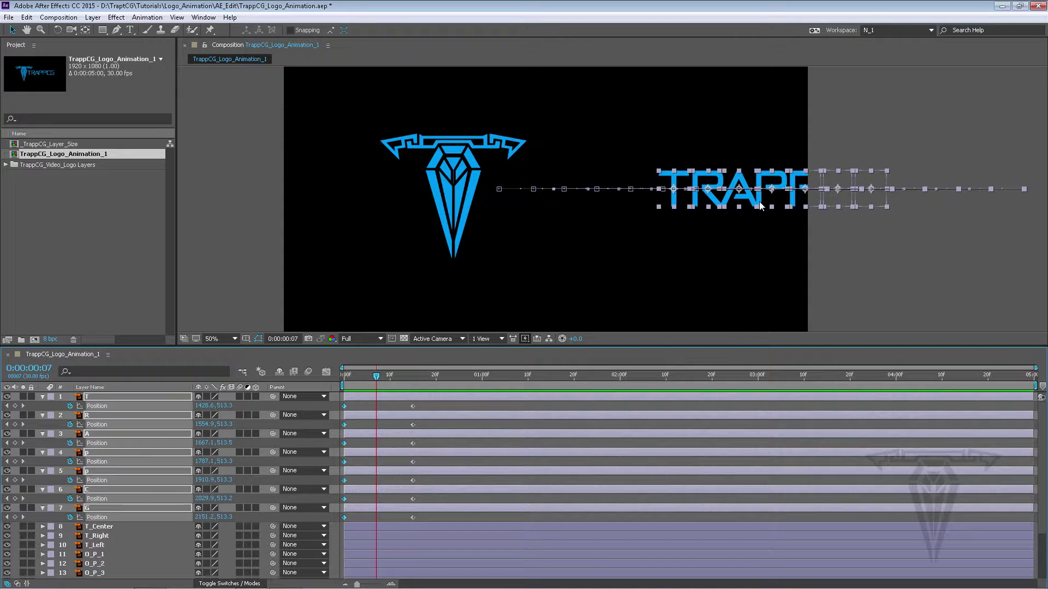
left_click_drag(769, 210, 768, 173)
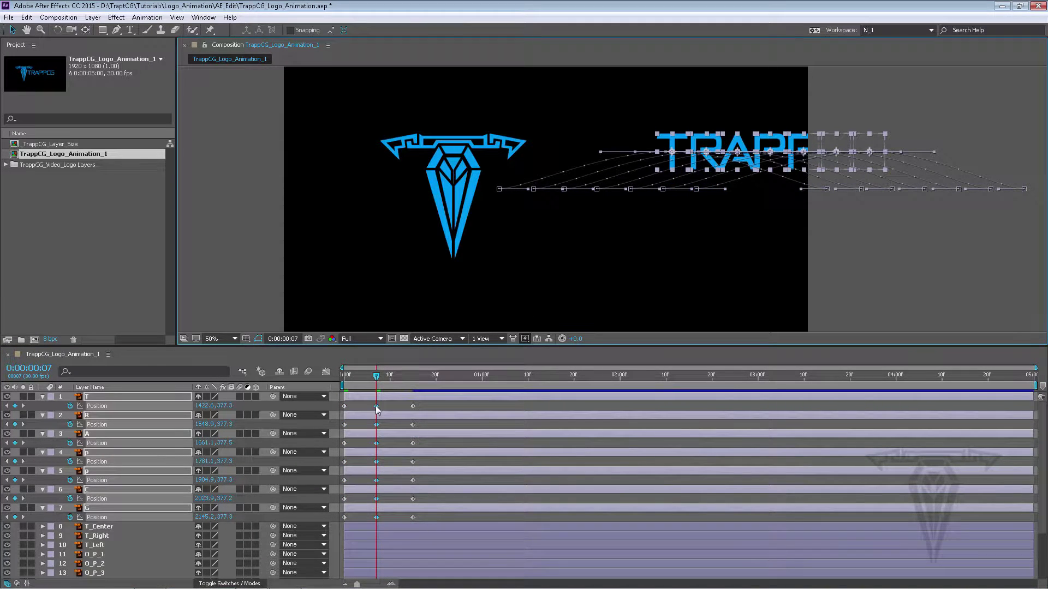
mouse_move(376, 378)
left_mouse_down()
mouse_move(343, 373)
mouse_move(412, 380)
mouse_move(377, 381)
left_mouse_up()
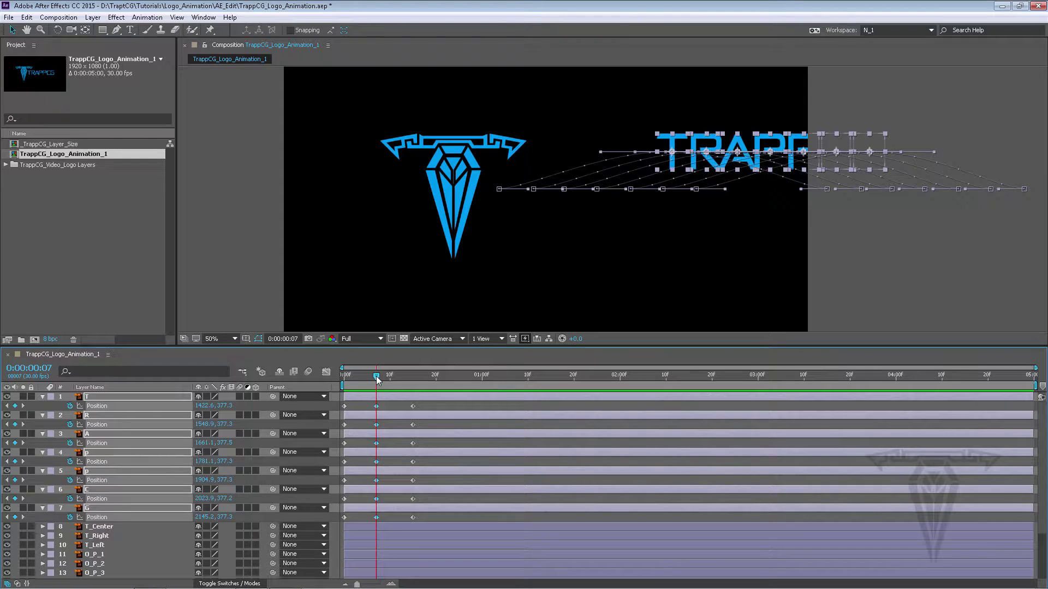
Step: Try deleting all the letter layers' frame 7 Position keyframes as a selection, and undo the deletion
left_click(385, 406)
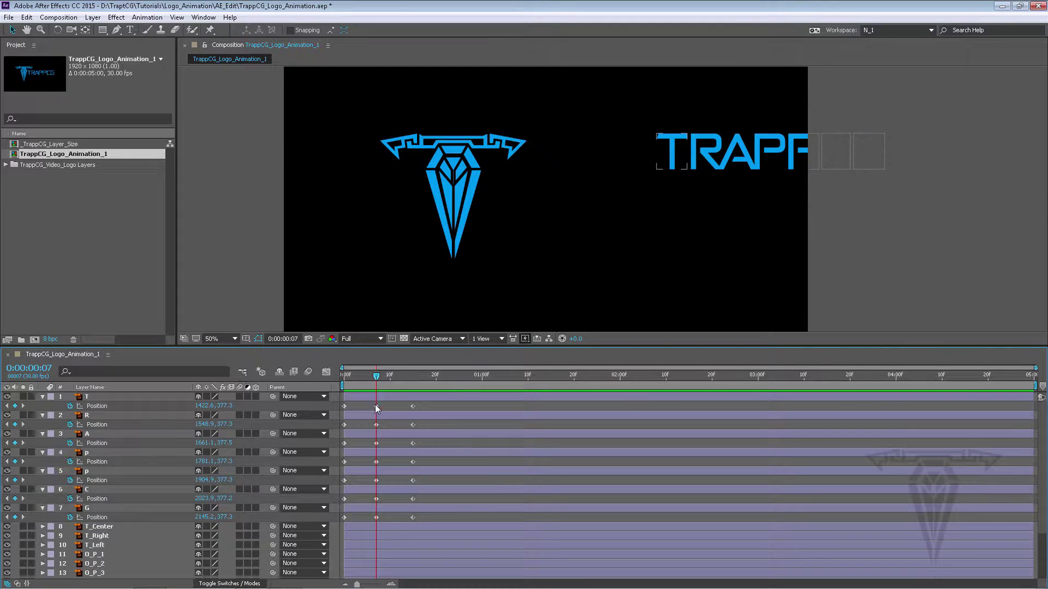
left_click_drag(386, 407, 368, 525)
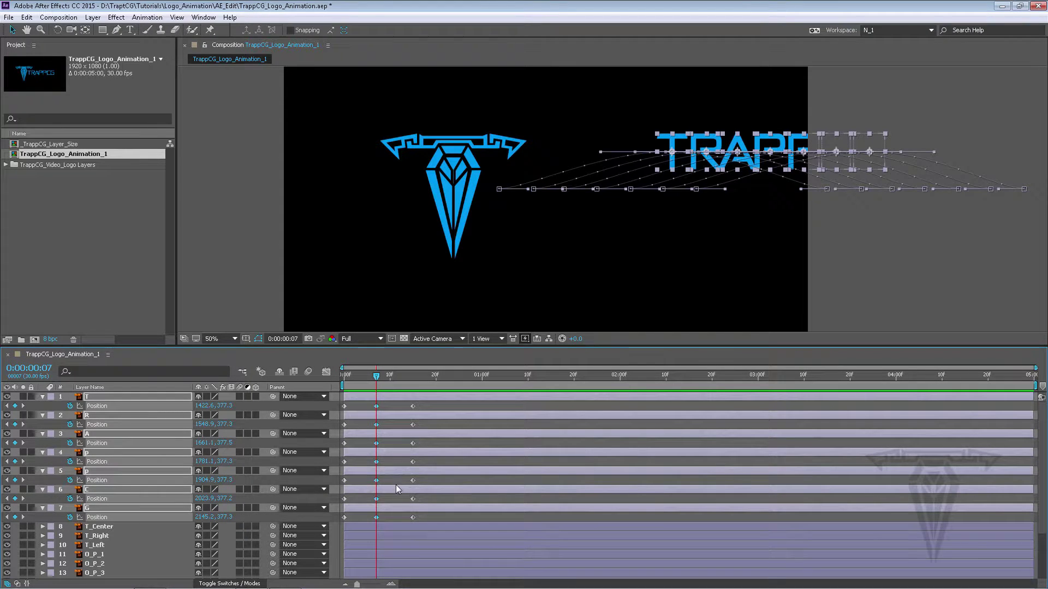
key("Delete")
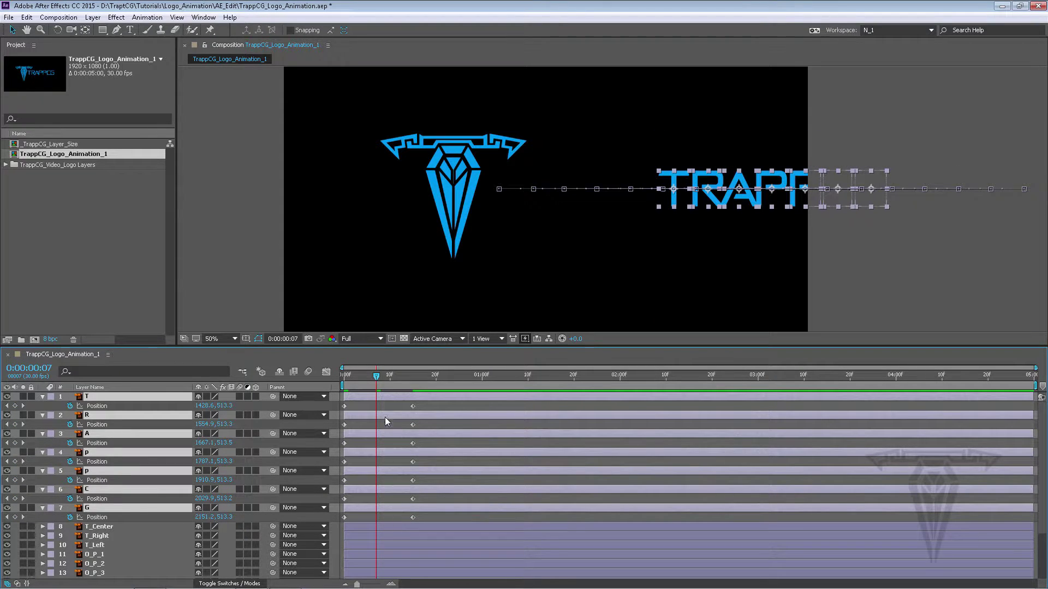
key("ctrl+z")
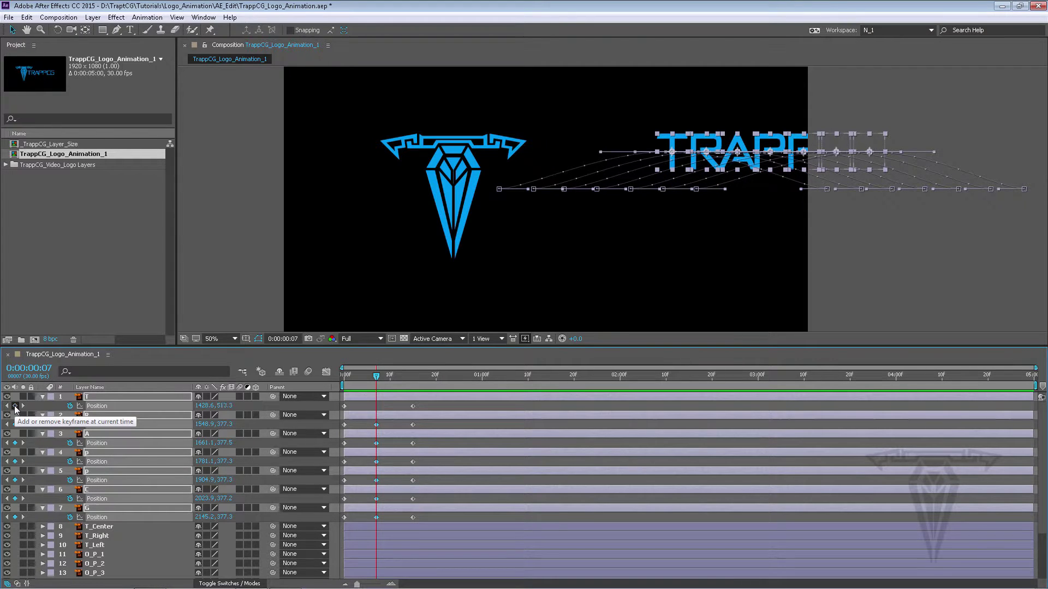
Step: Remove the letters' frame 7 Position keyframes by toggling them, try adding them back, and remove them again
key("Delete")
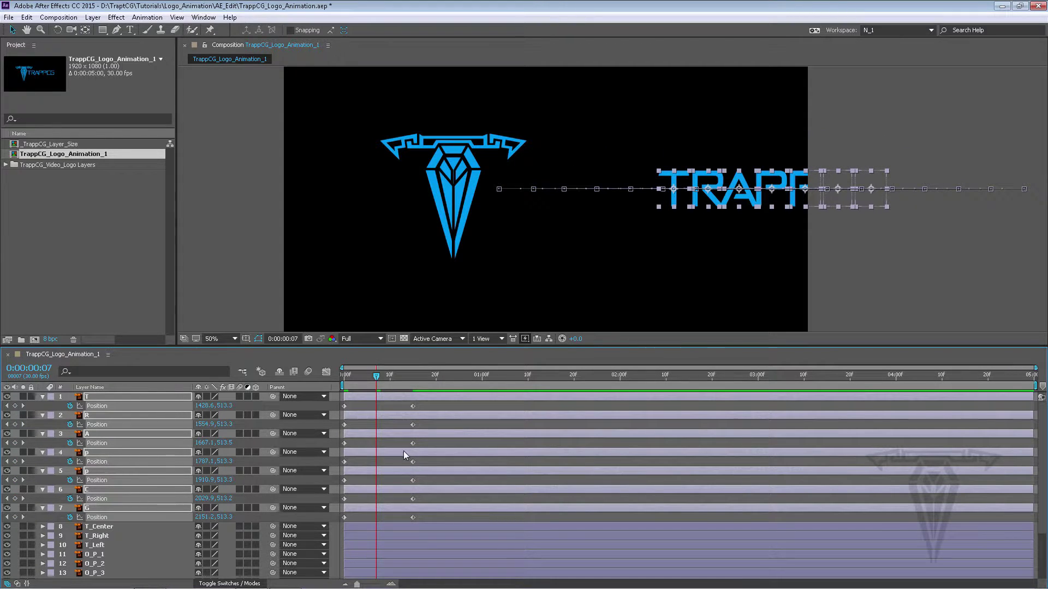
left_click(15, 407)
mouse_move(365, 375)
left_mouse_down()
mouse_move(349, 375)
mouse_move(376, 377)
left_mouse_up()
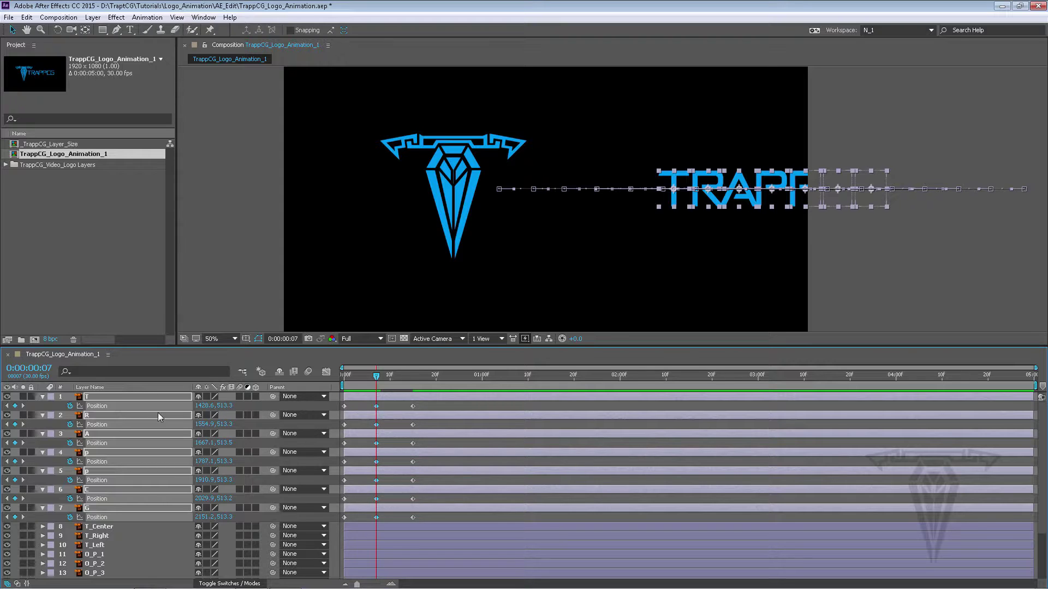
left_click(15, 406)
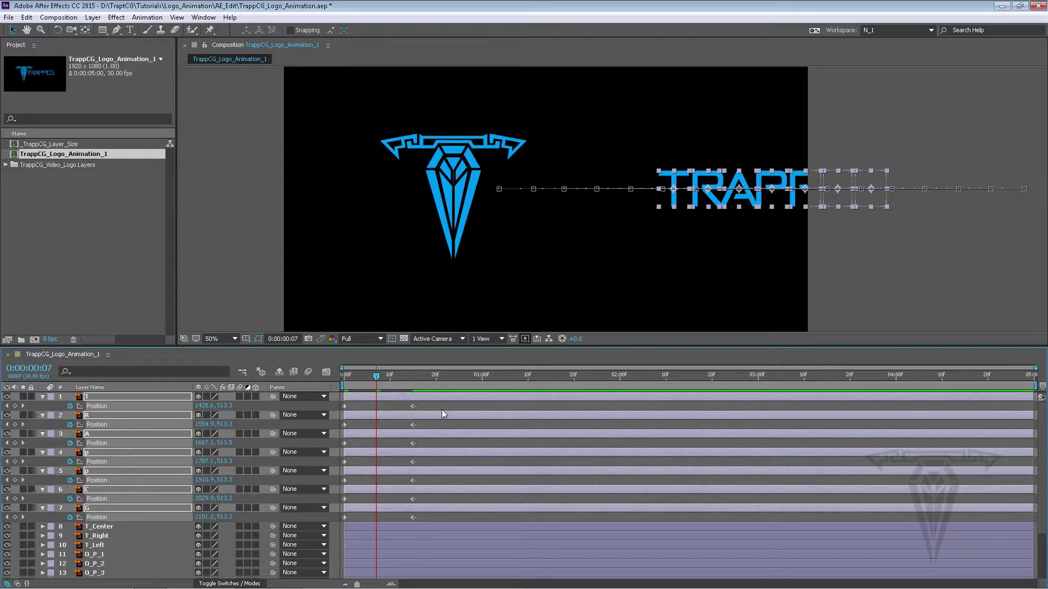
Step: Shorten the work area to end just past the 1-second mark and start previewing it
left_click_drag(376, 375, 412, 382)
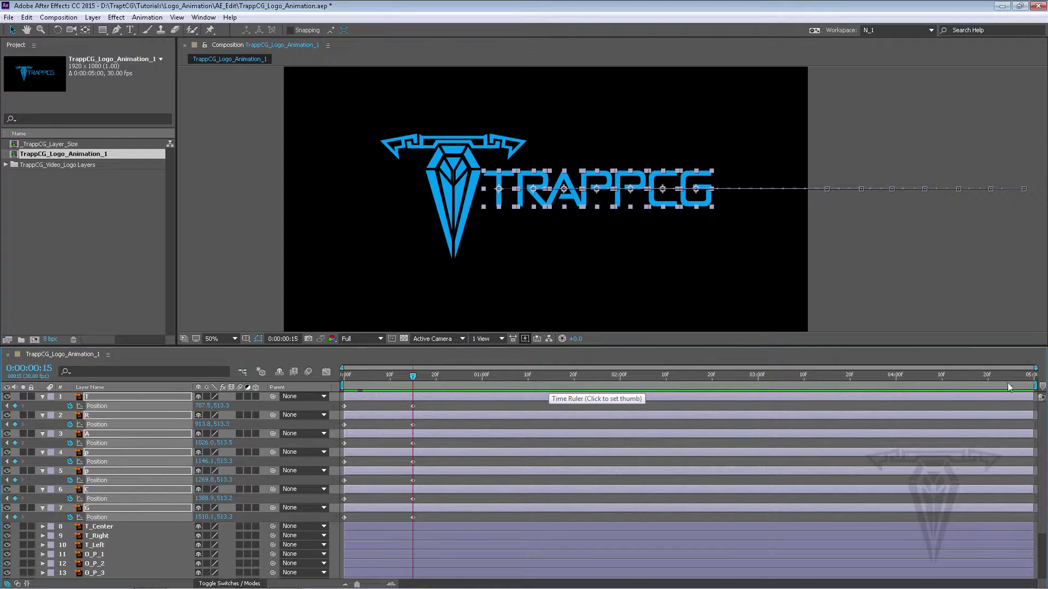
left_click_drag(1035, 385, 494, 386)
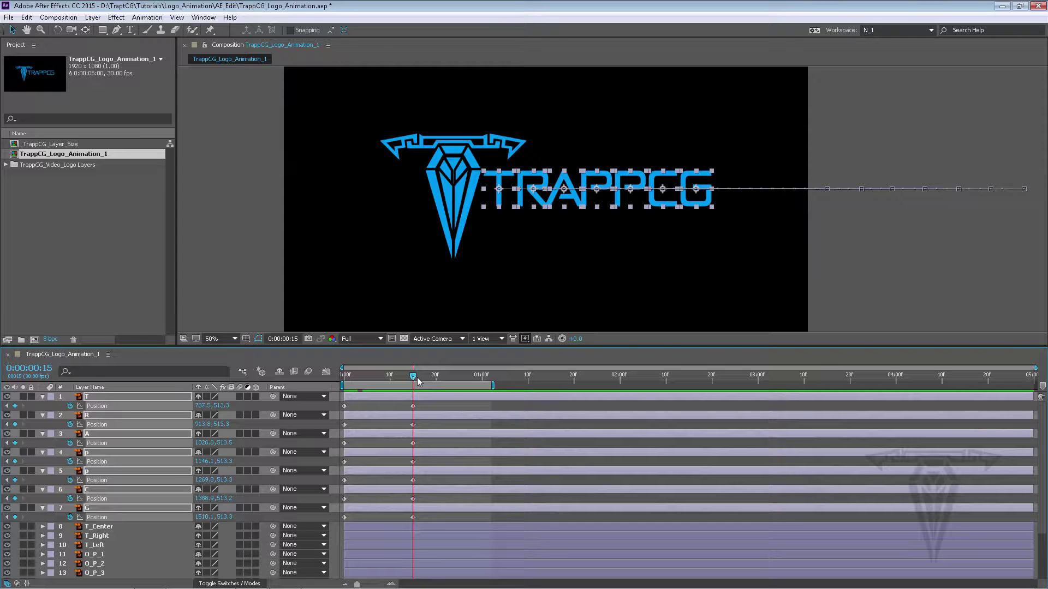
key("space")
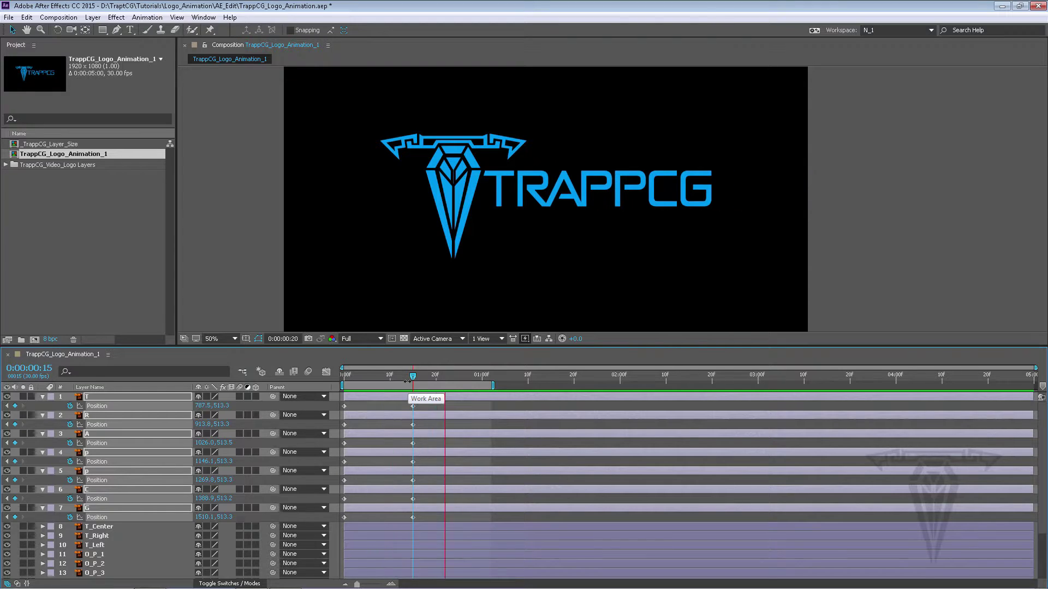
Step: Preview the letters' slide-in from frame 0 and stop playback at frame 5
left_click(363, 375)
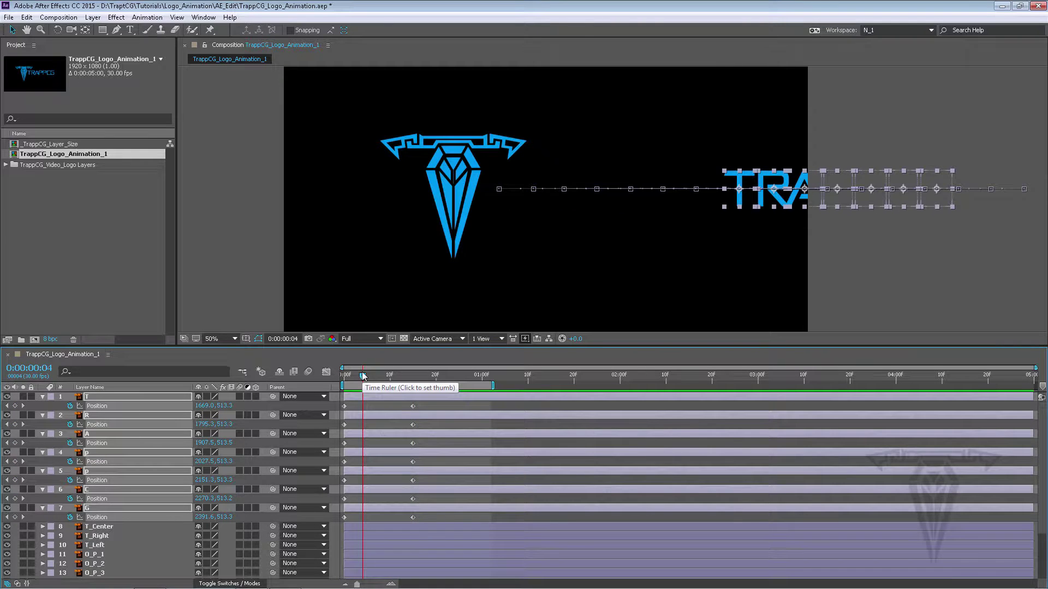
left_click_drag(362, 376, 343, 376)
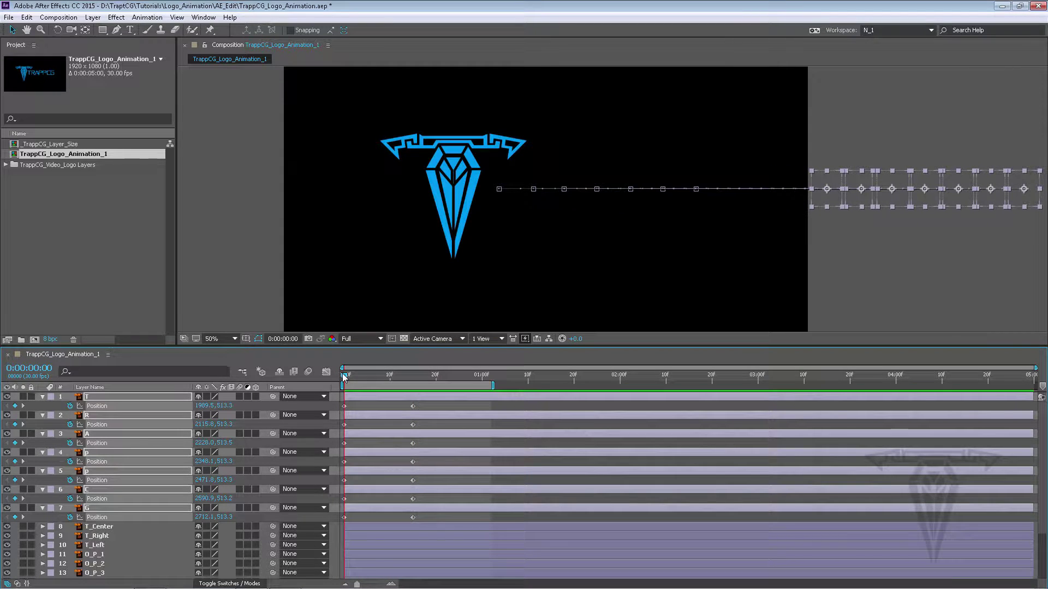
key("space")
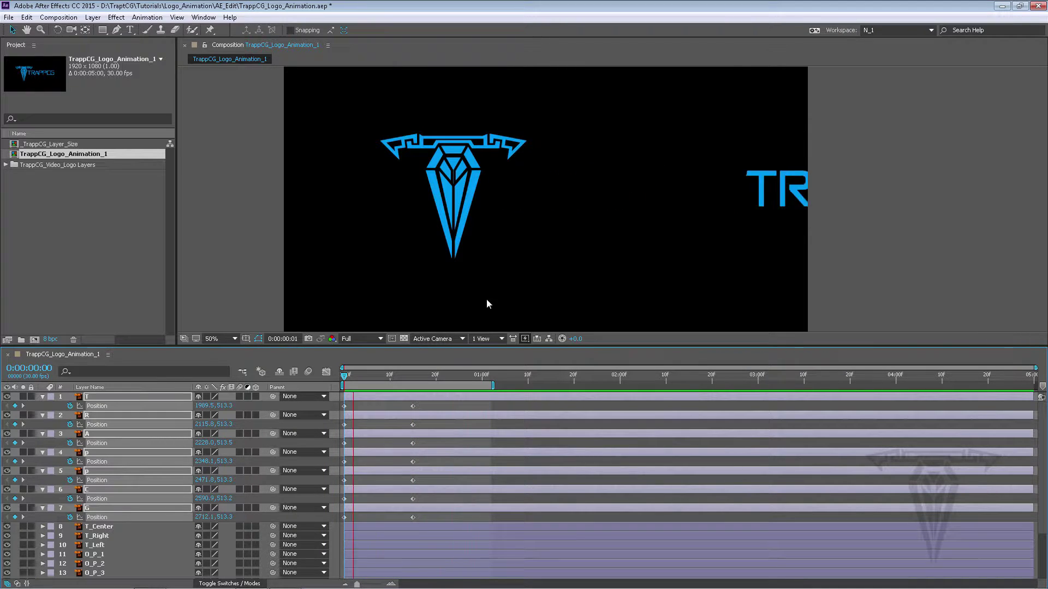
left_click(365, 373)
Step: Run the Play Current Preview command for the composition and stop playback
left_click(57, 17)
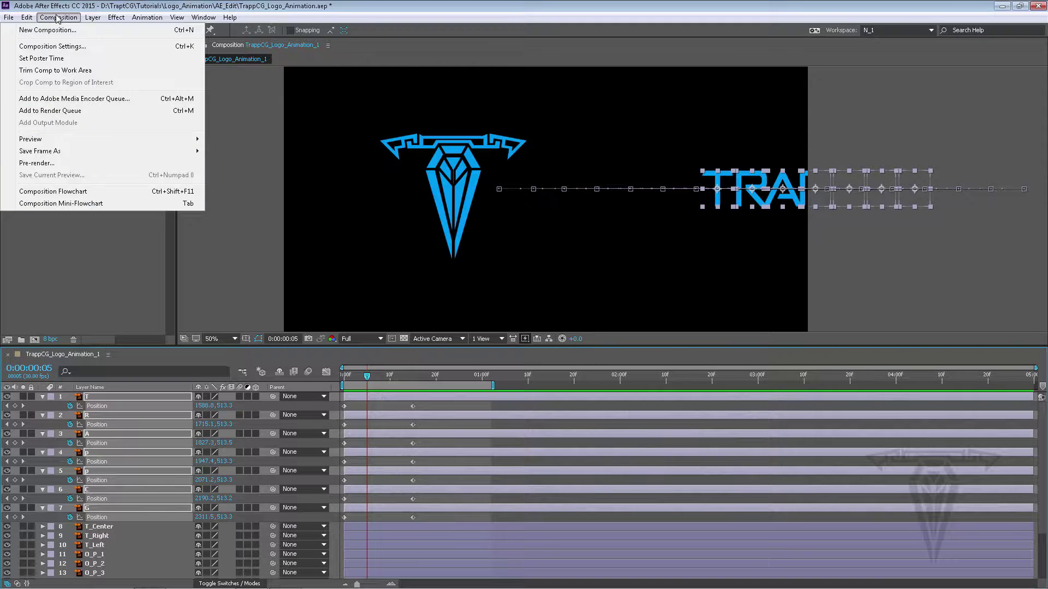
mouse_move(158, 140)
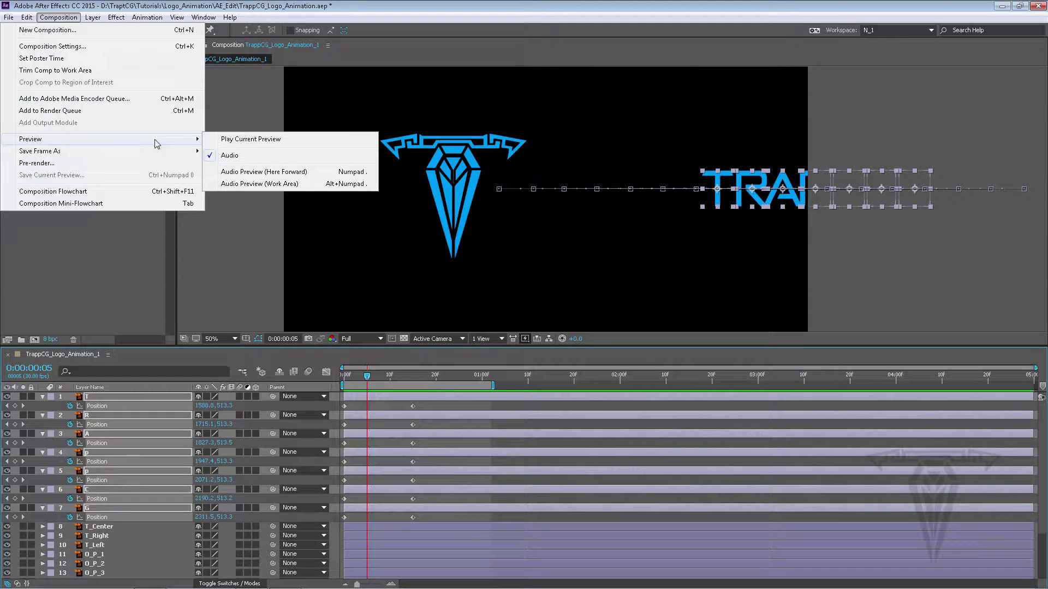
left_click(244, 140)
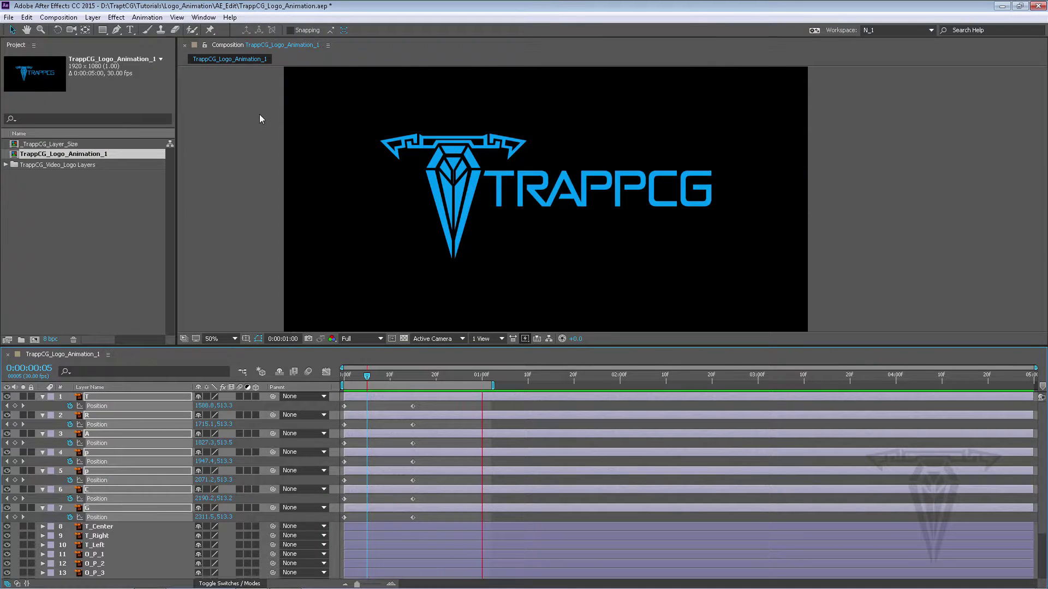
key("space")
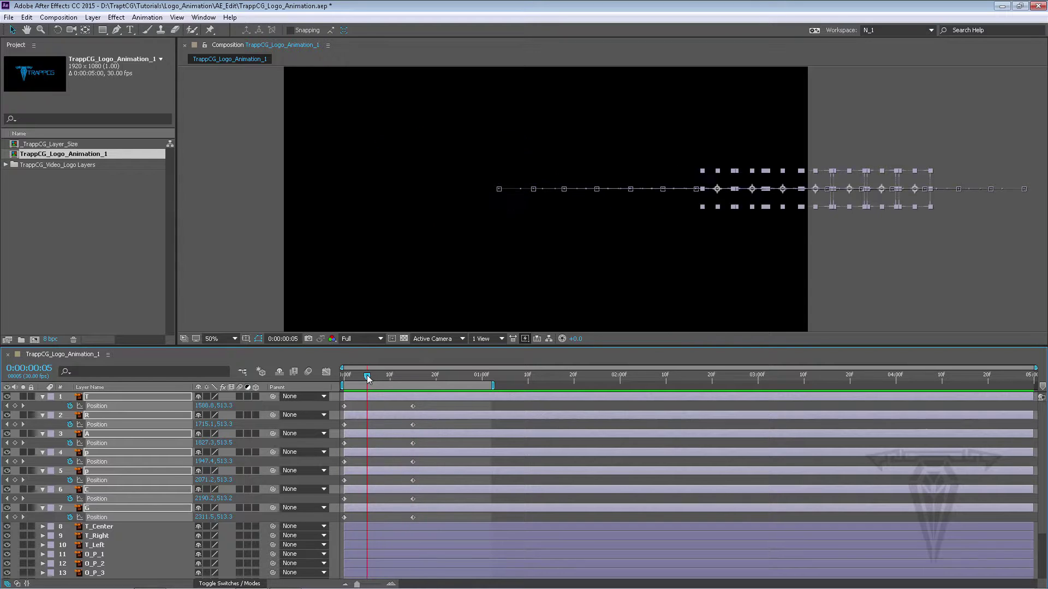
Step: Display the Preview playback controls, return to the first frame and play the letter animation
left_click(203, 17)
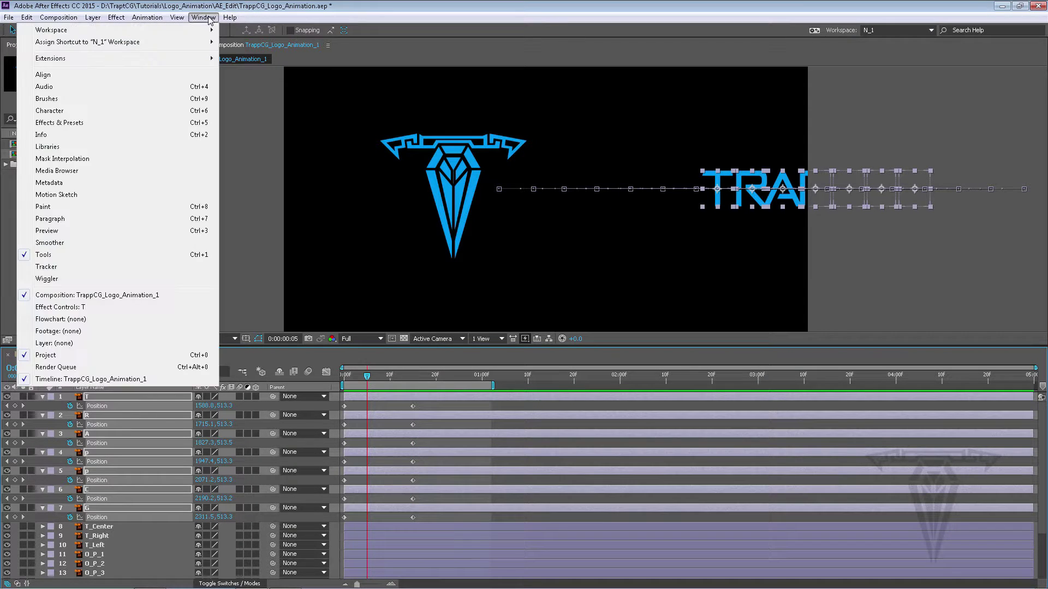
left_click(73, 231)
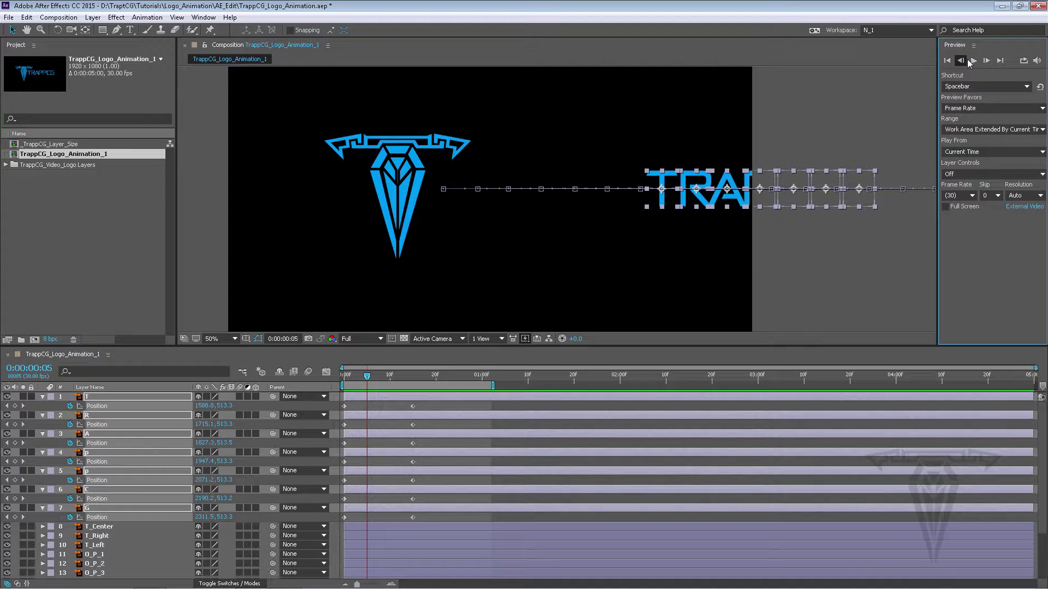
left_click(947, 61)
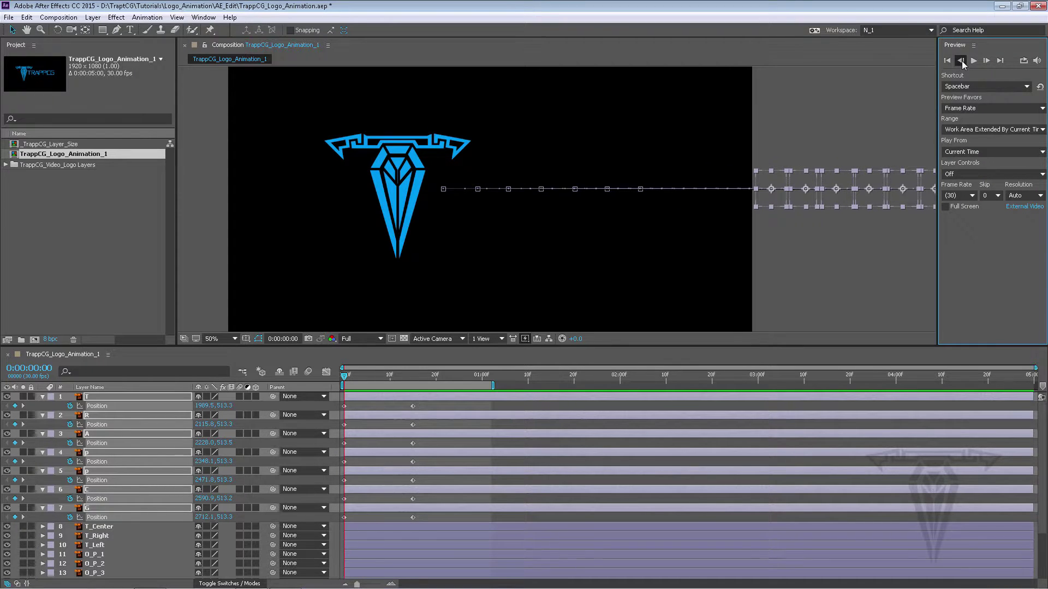
left_click(975, 61)
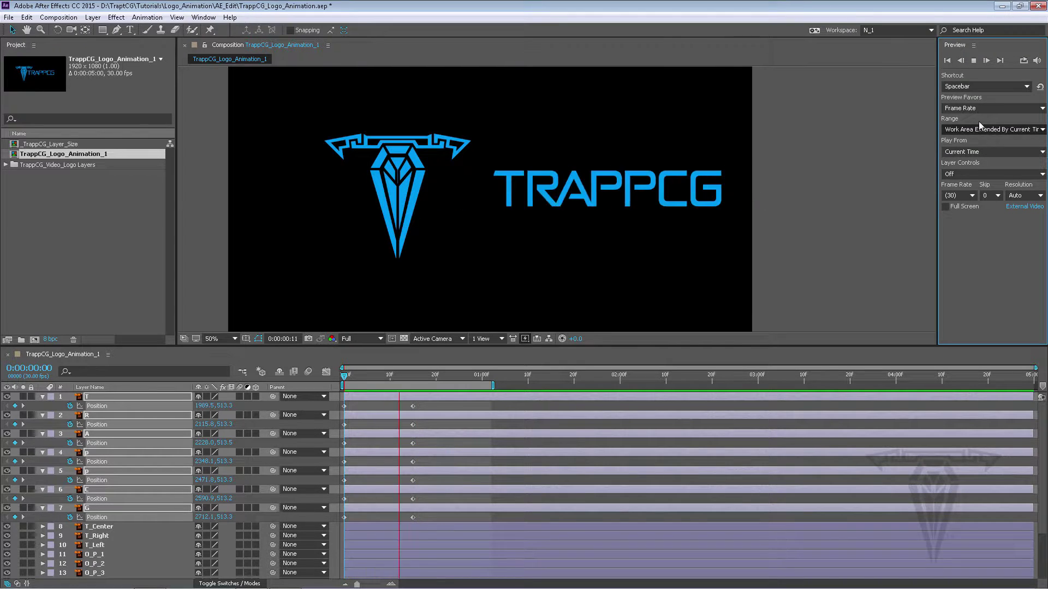
Step: Check the Preview panel's available shortcut options and close the panel
left_click(985, 86)
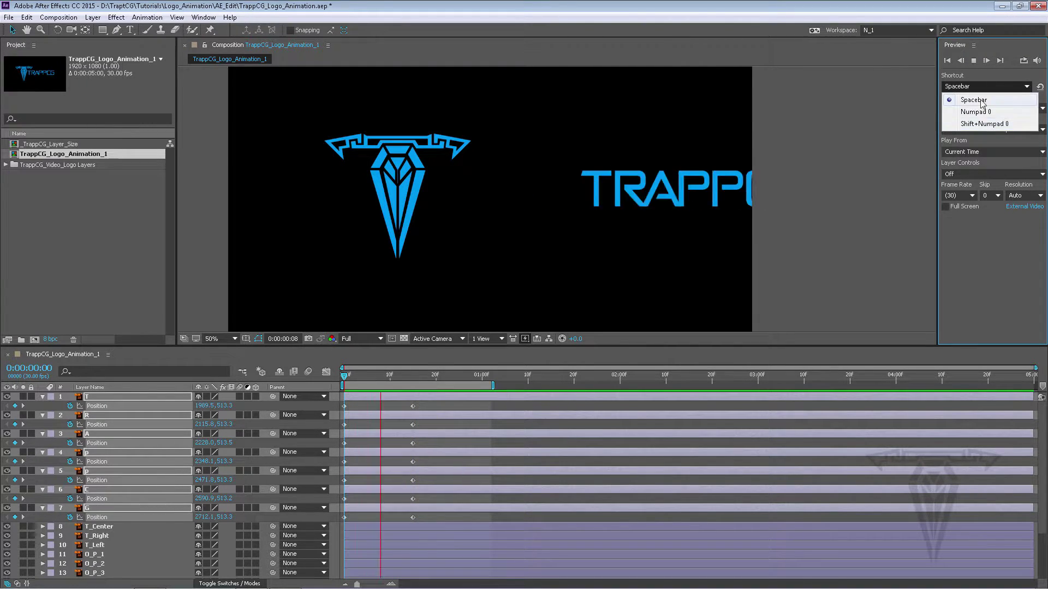
left_click(988, 258)
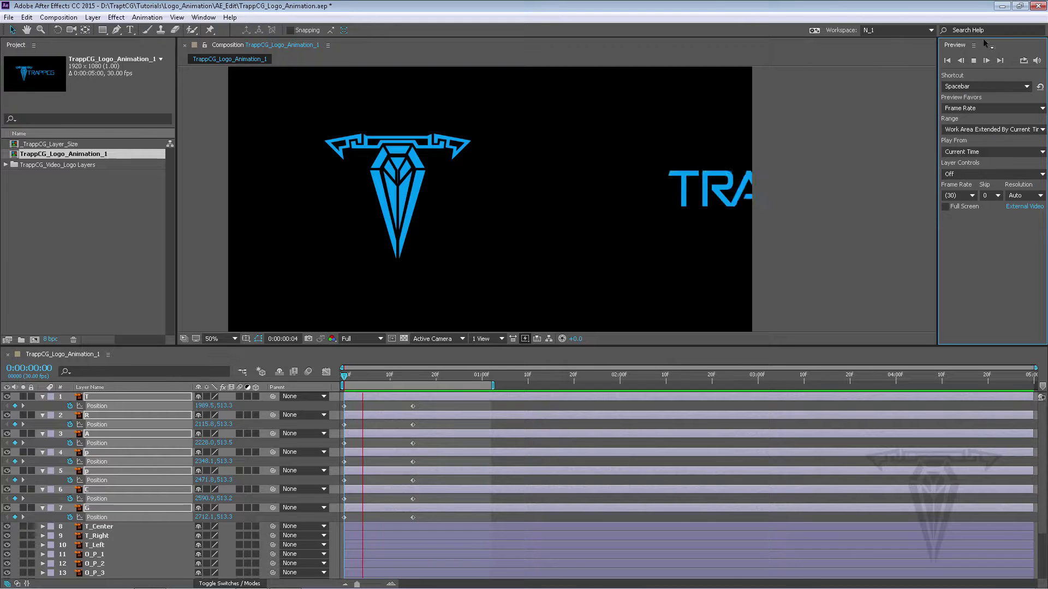
right_click(960, 43)
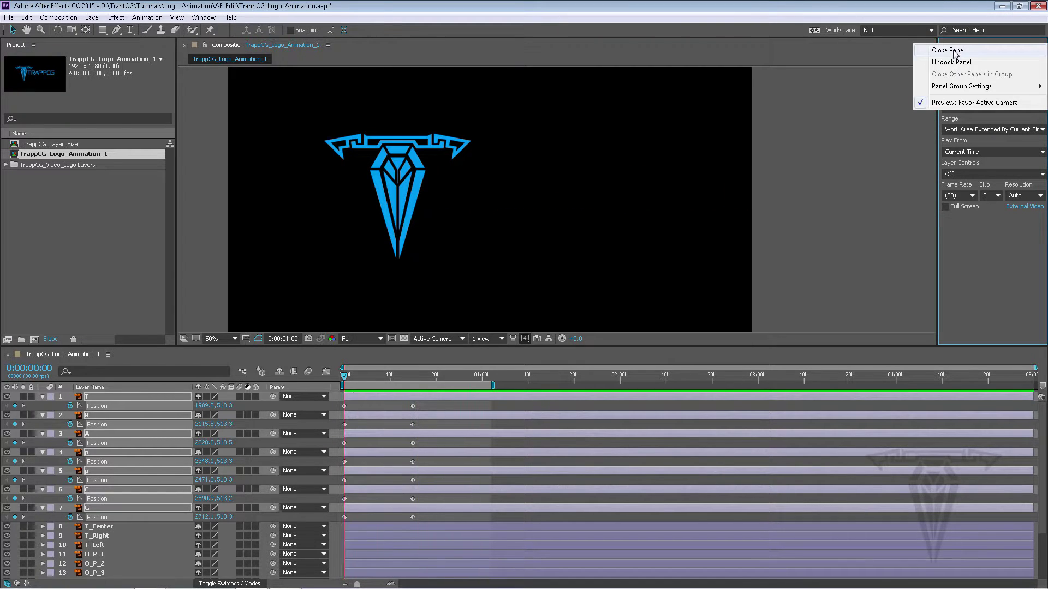
left_click(954, 50)
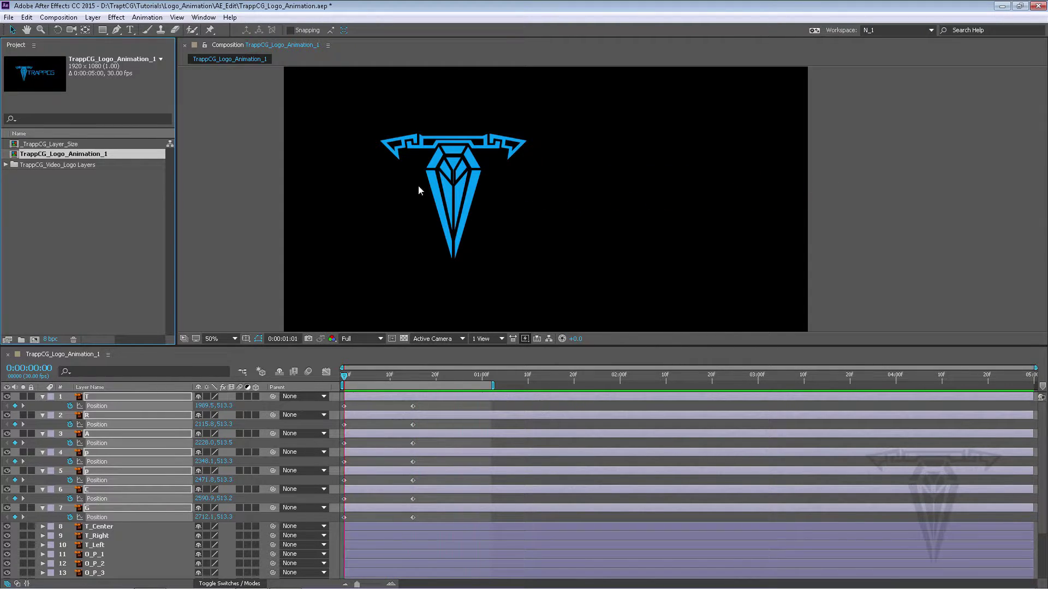
Step: Select all seven letters' Position keyframes at frame 15 and examine their motion curves in the Graph Editor
left_click(371, 377)
left_click_drag(369, 377, 412, 380)
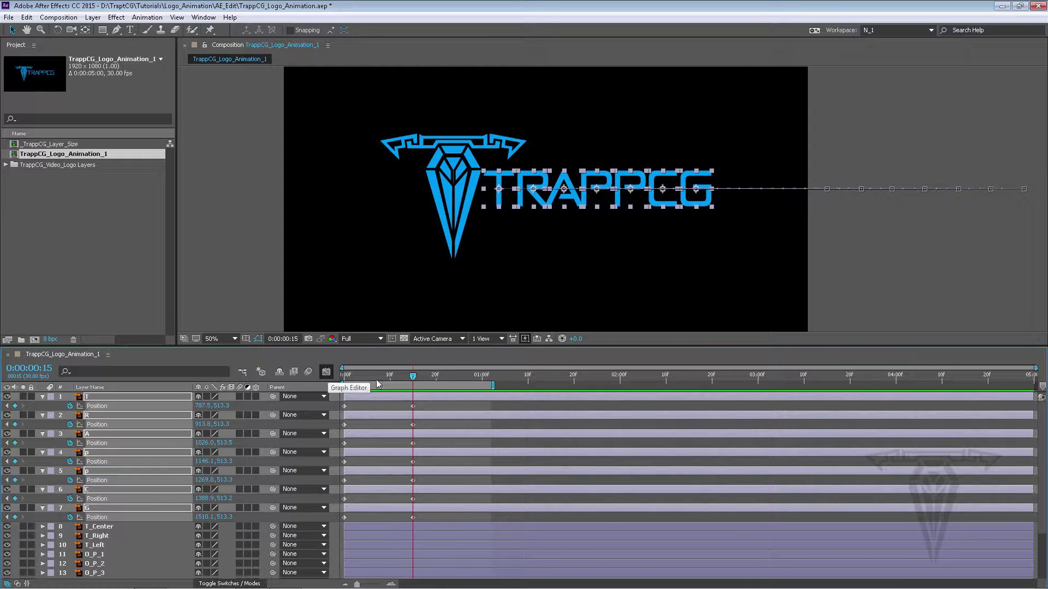
left_click_drag(424, 402, 397, 519)
left_click(427, 405)
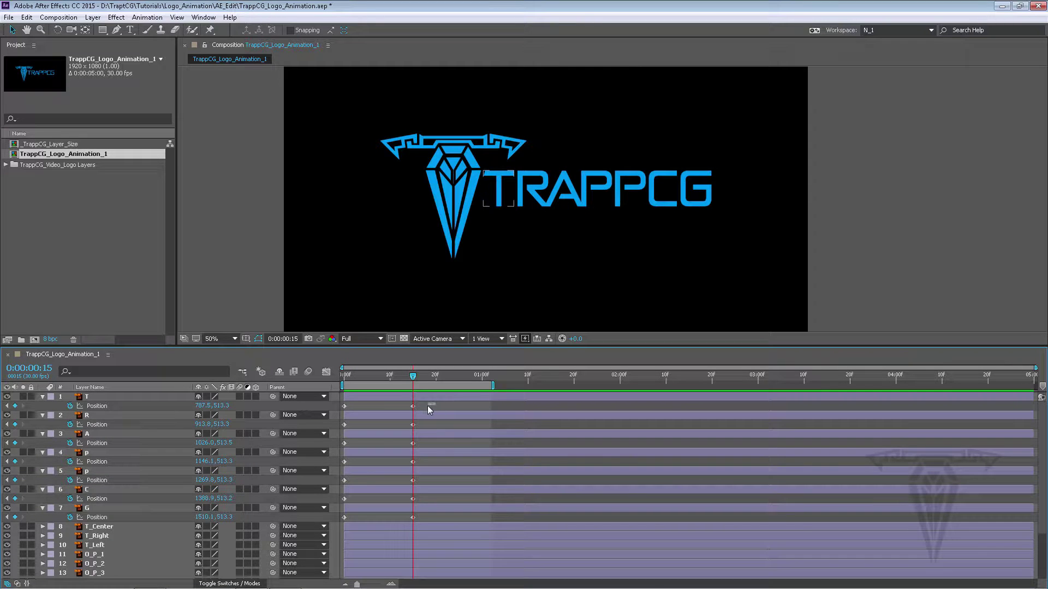
left_click_drag(414, 407, 404, 525)
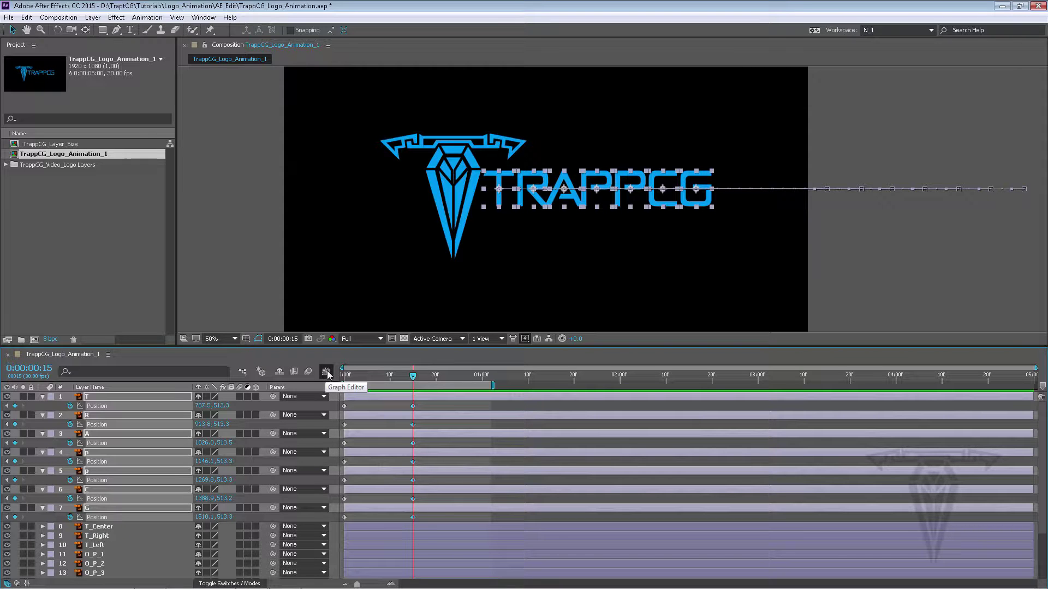
left_click(327, 372)
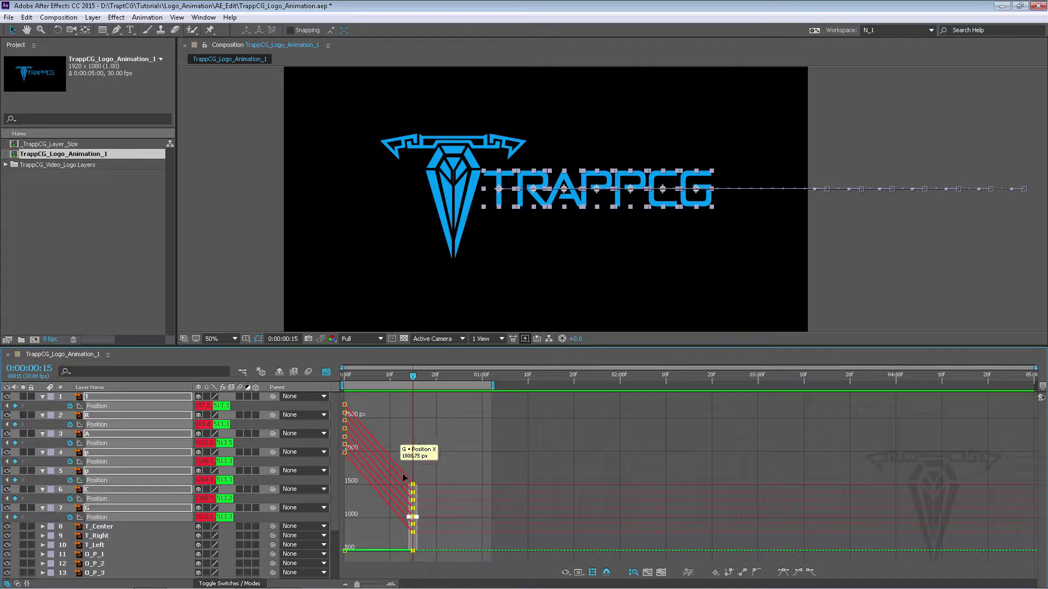
left_click(326, 372)
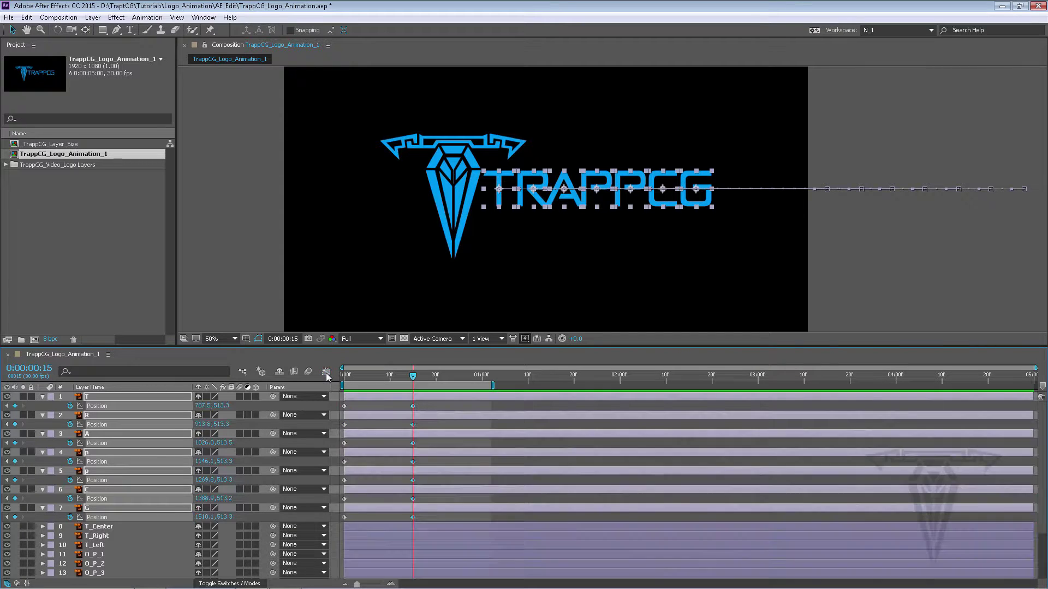
Step: Apply Easy Ease In to the seven letters' Position keyframes at frame 15 and deselect the layers
right_click(412, 407)
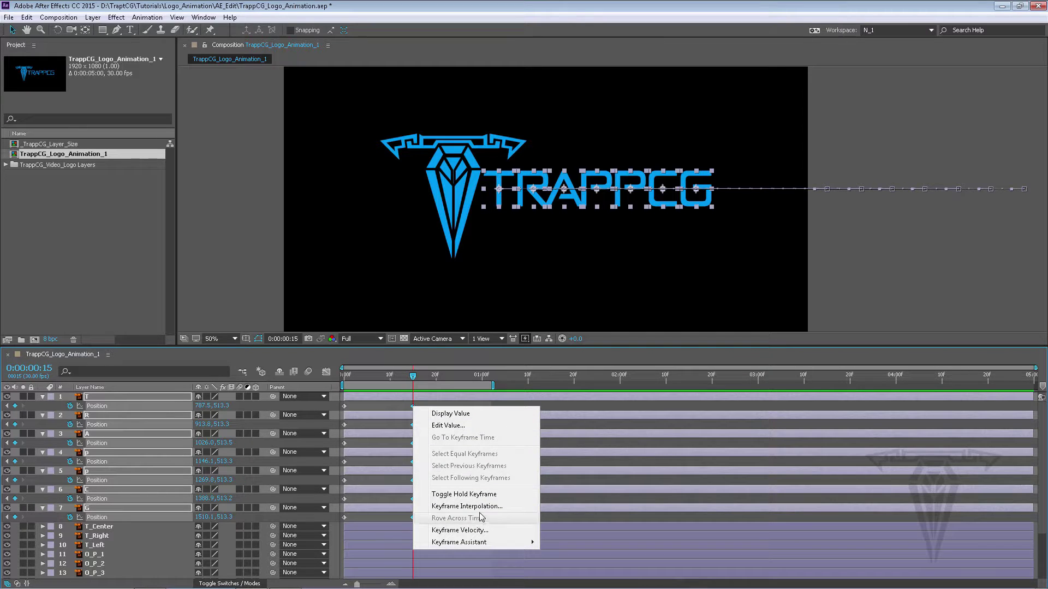
mouse_move(477, 544)
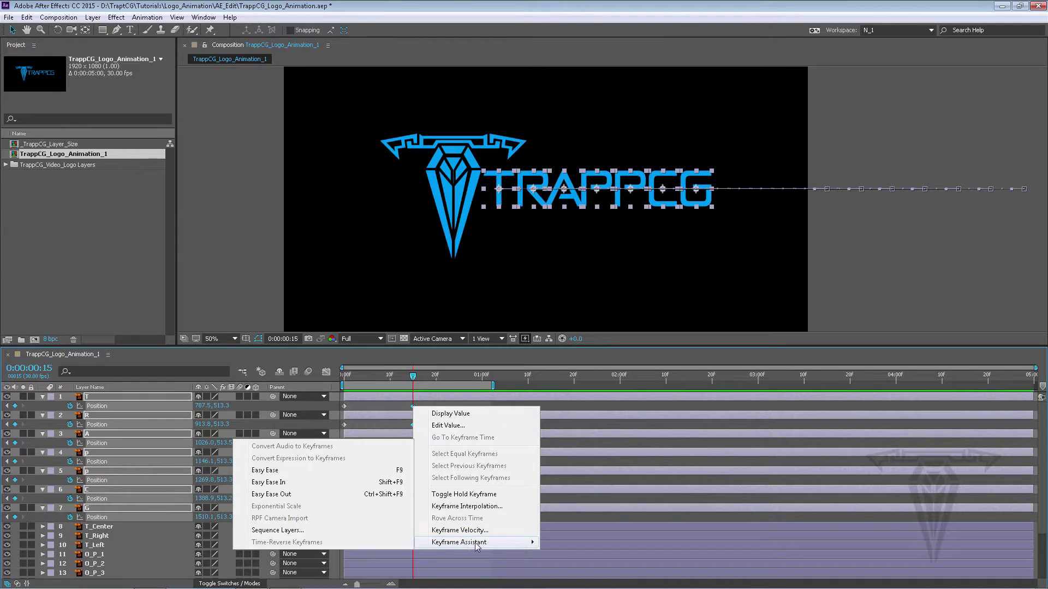
left_click(301, 483)
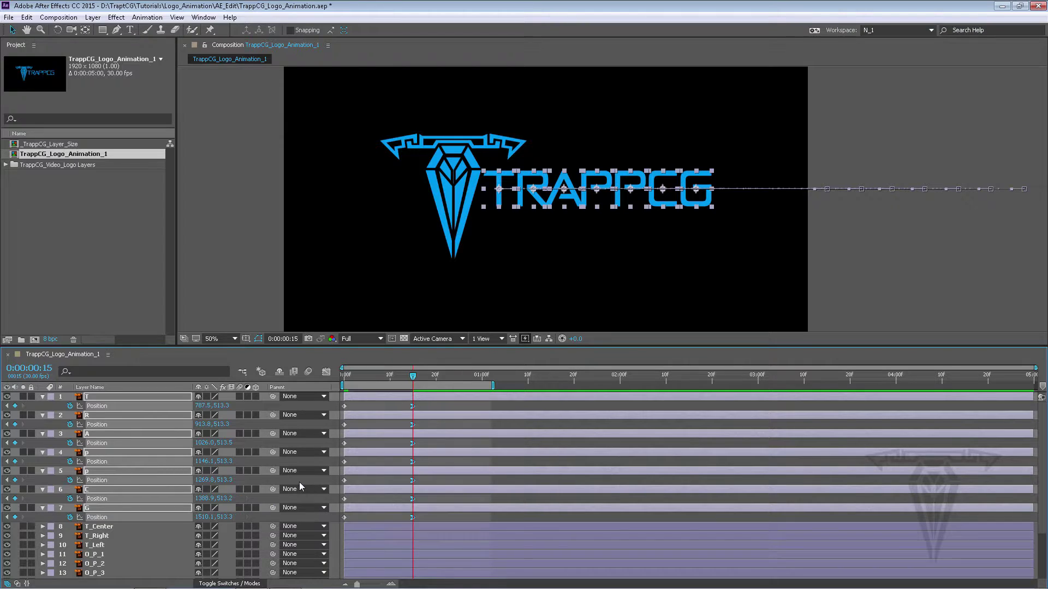
right_click(411, 407)
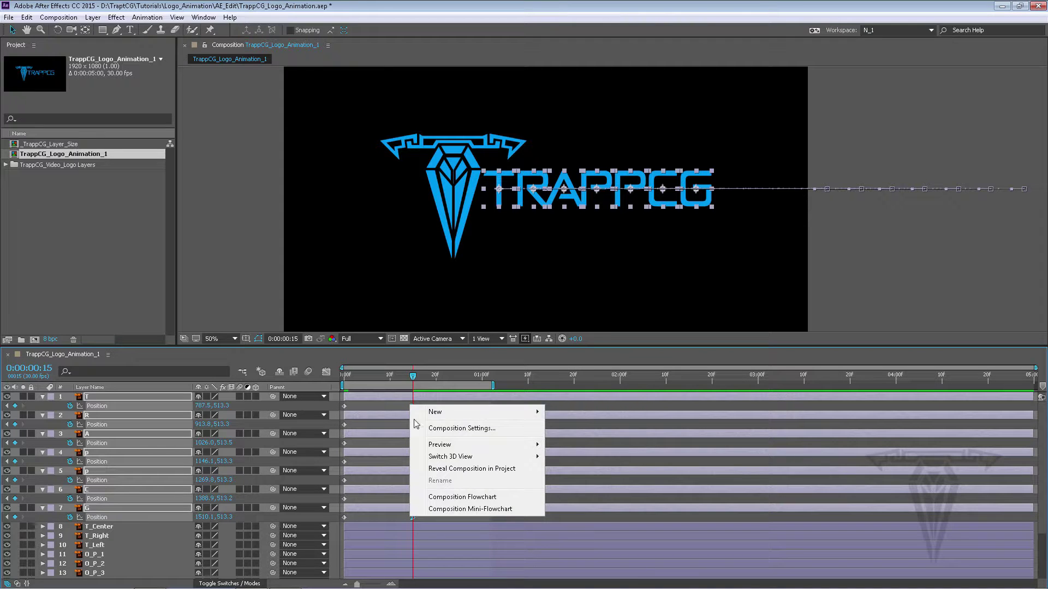
left_click(596, 406)
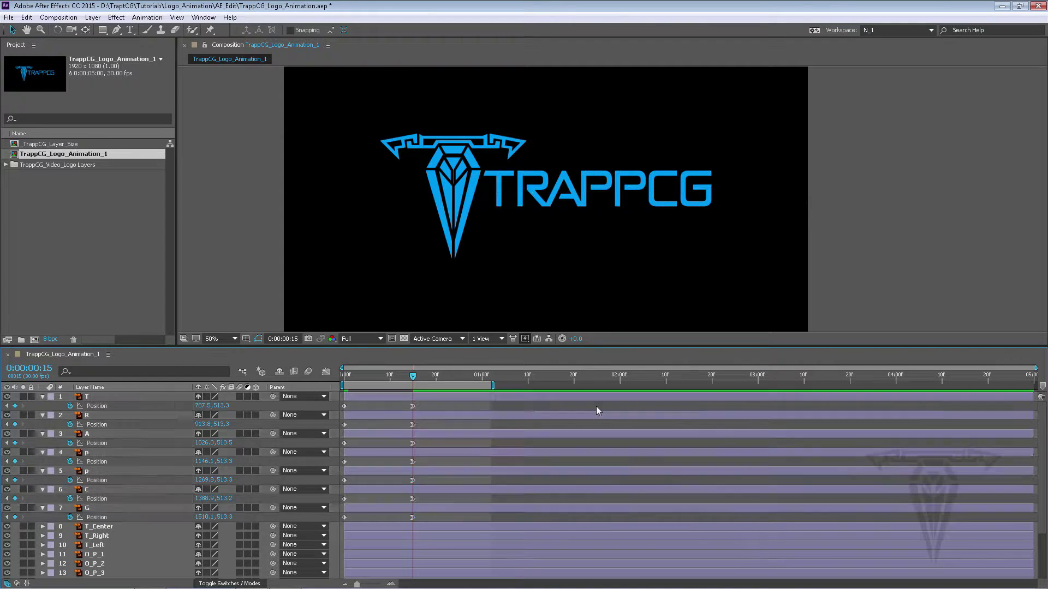
Step: Reselect the letters' eased Position keyframes at frame 15 and inspect their curves in the Graph Editor
left_click_drag(420, 407, 404, 529)
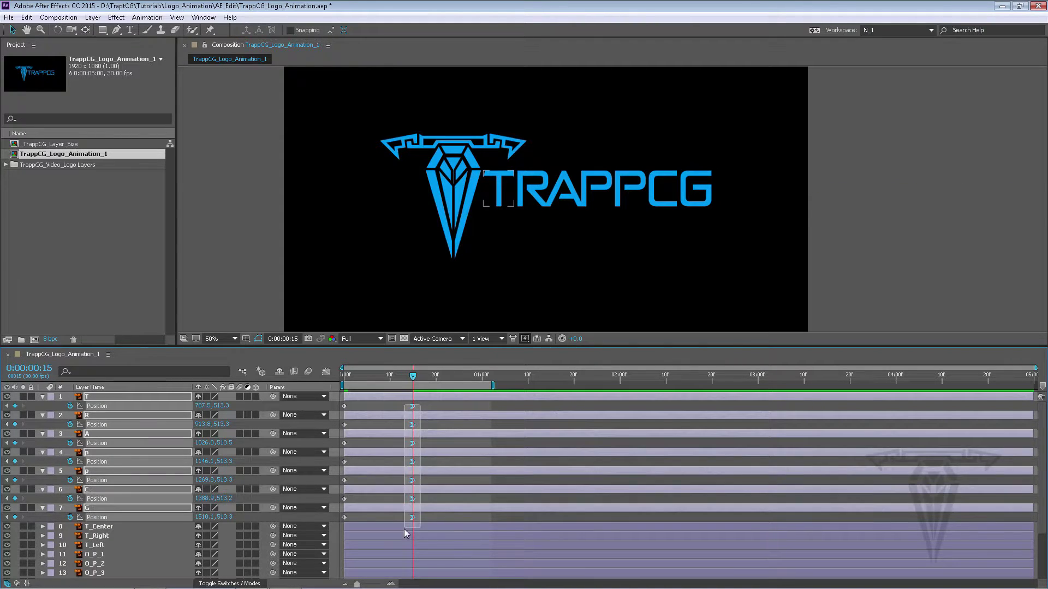
right_click(415, 407)
mouse_move(463, 542)
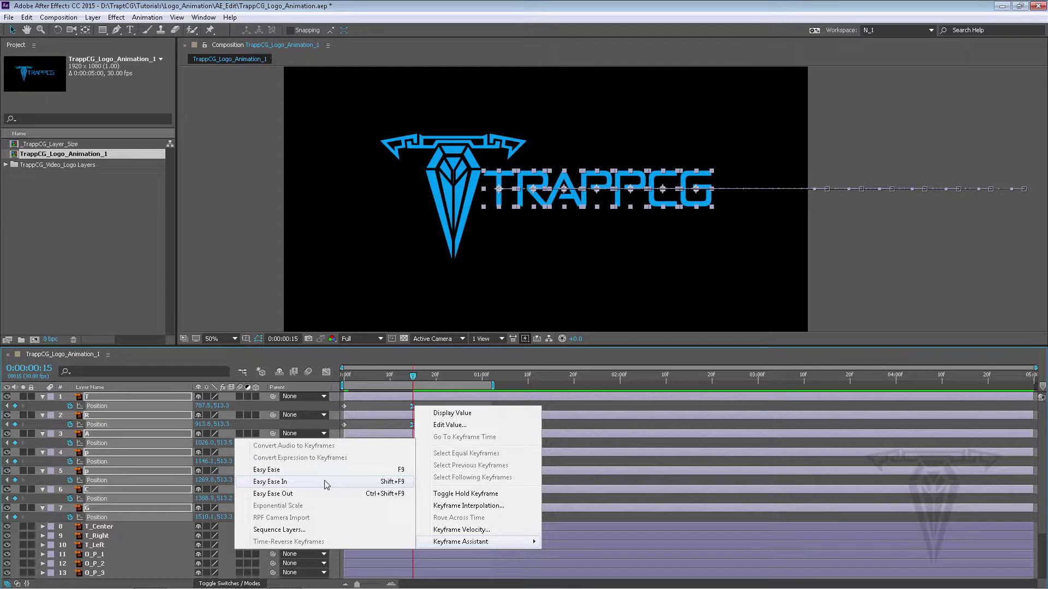
left_click(472, 375)
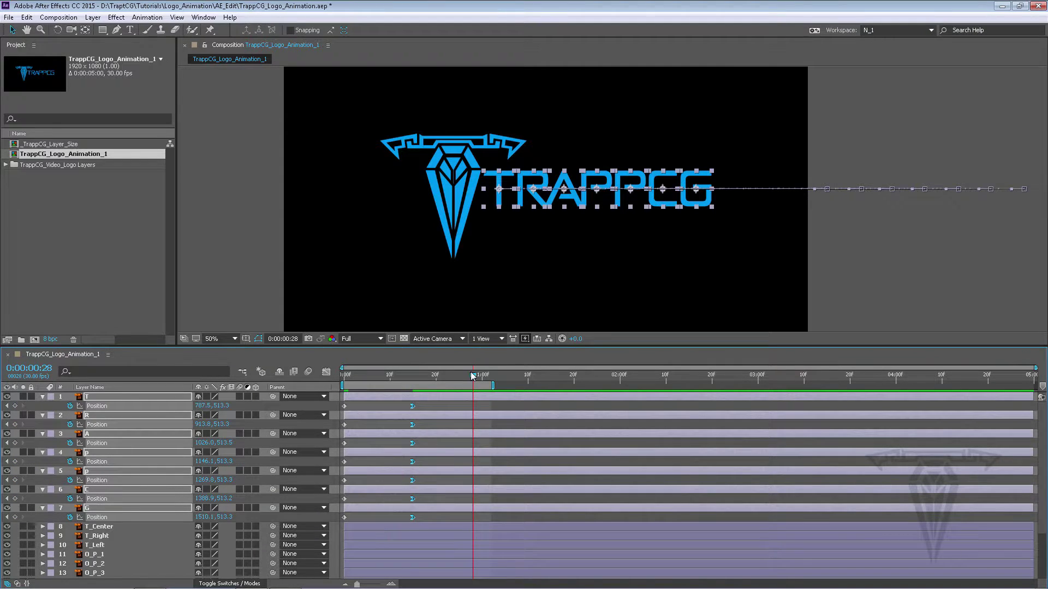
left_click(413, 376)
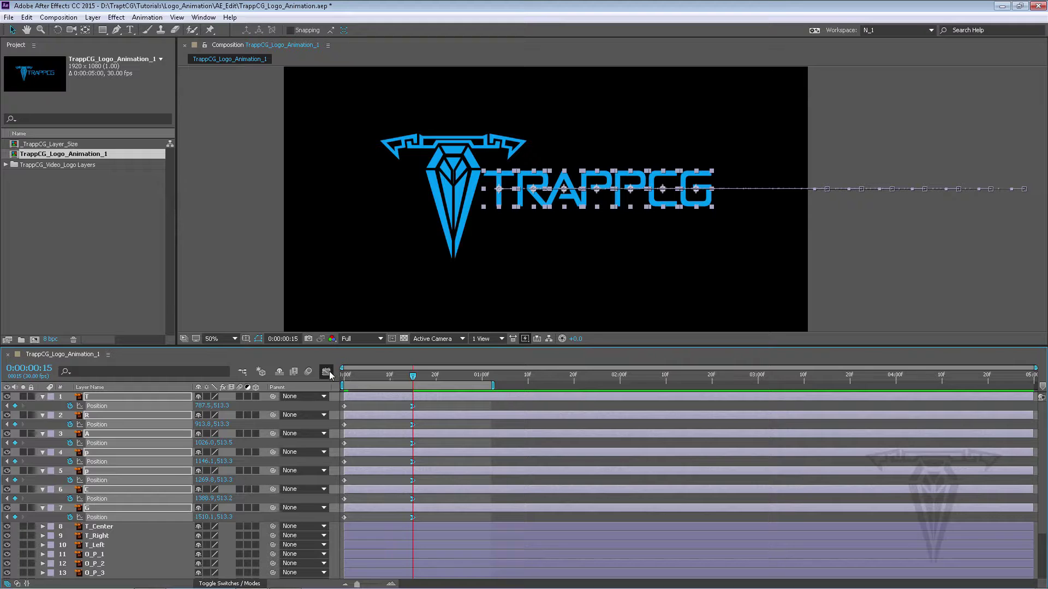
left_click(326, 372)
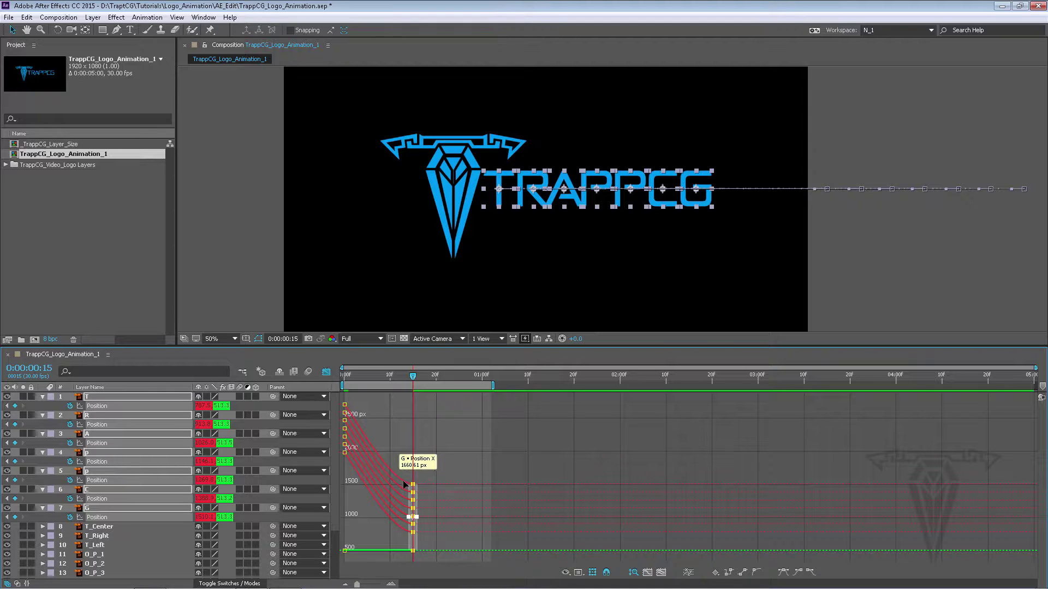
left_click(326, 372)
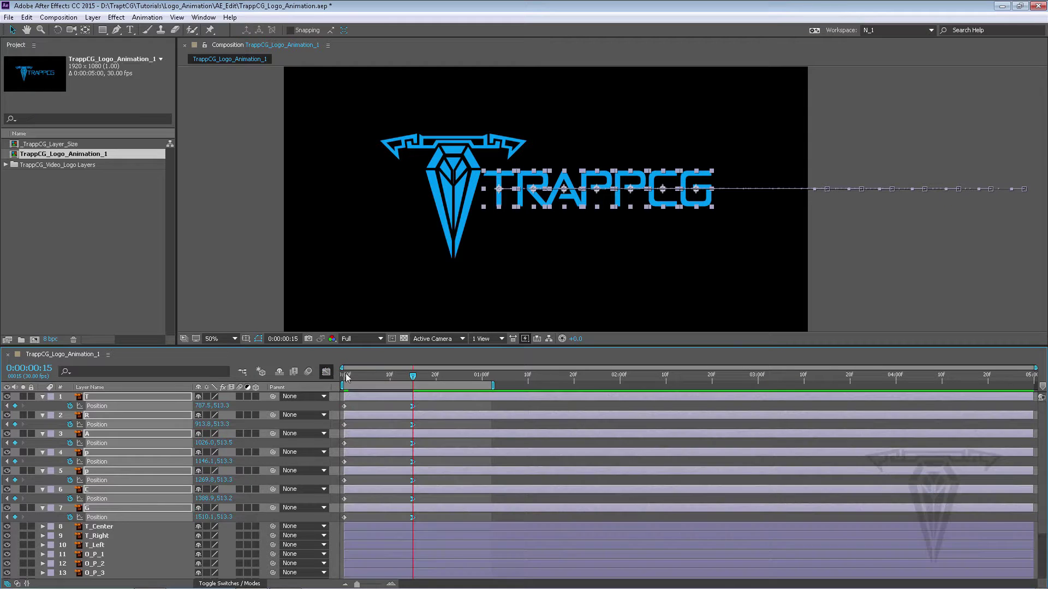
Step: Preview the eased letter slide-in, undo the Easy Ease In on the end keyframes and deselect the layers
key("space")
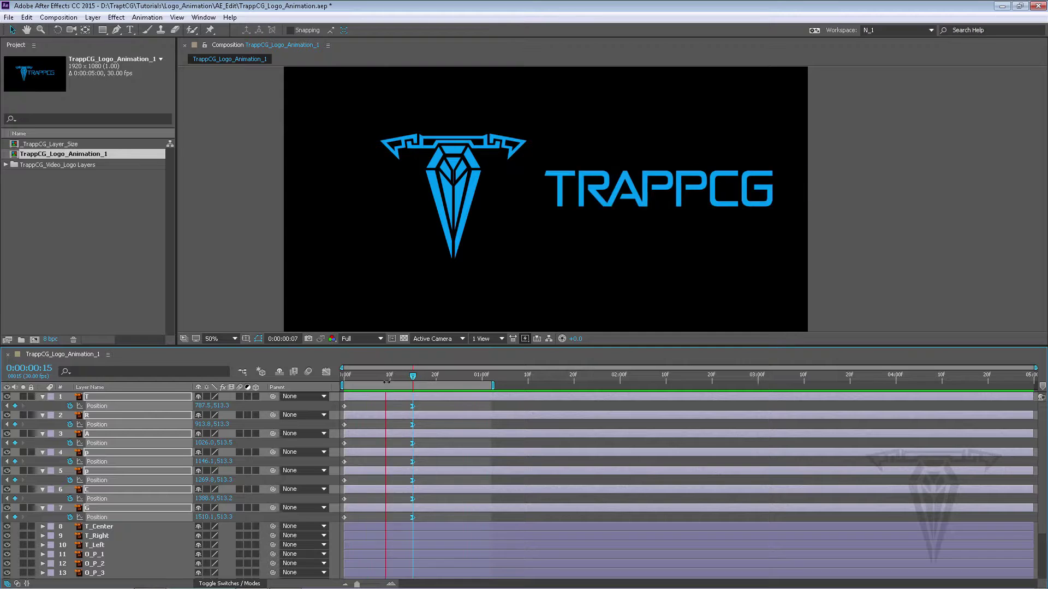
key("space")
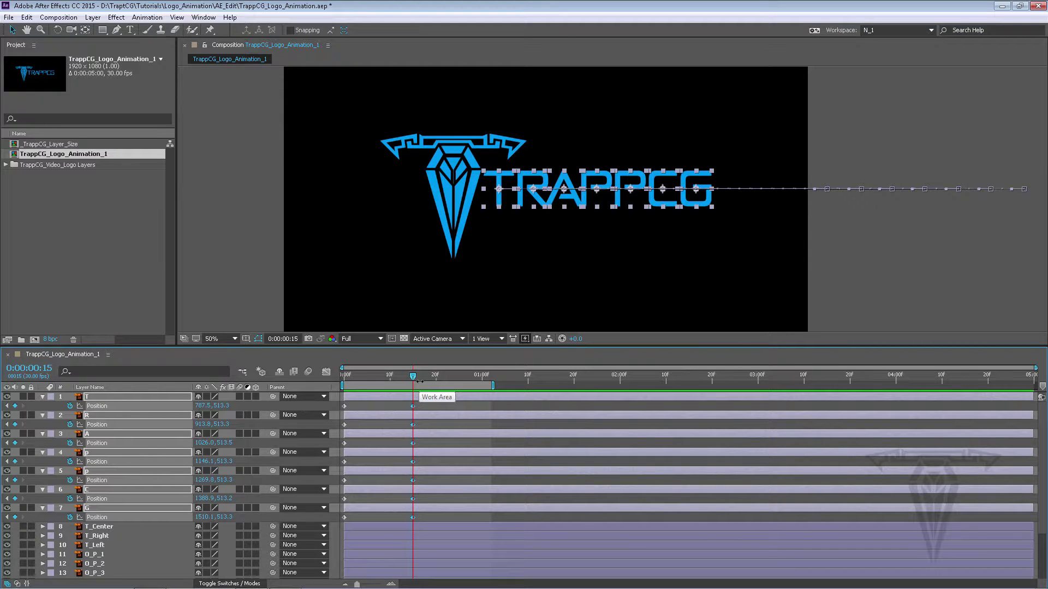
left_click(449, 404)
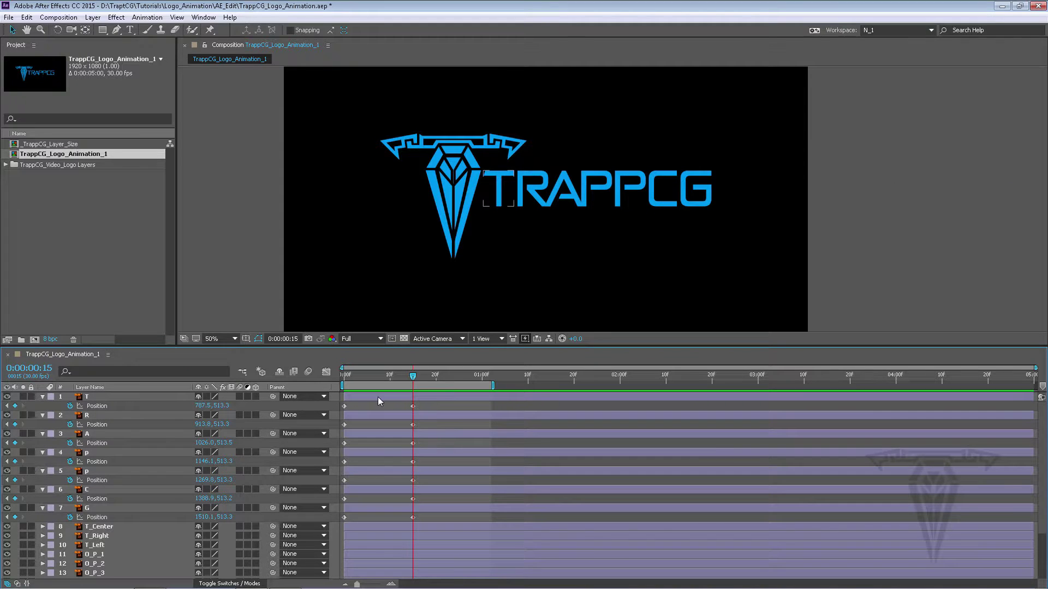
Step: Duplicate the T letter layer, reveal the copy's Position keyframes and return the current time to frame 15
left_click(365, 397)
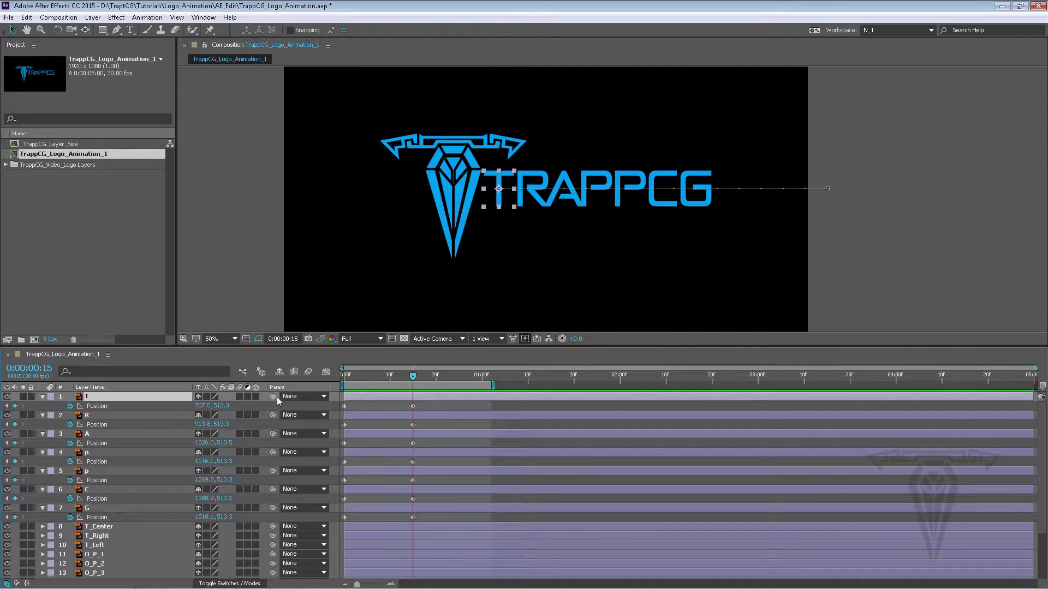
key("ctrl+d")
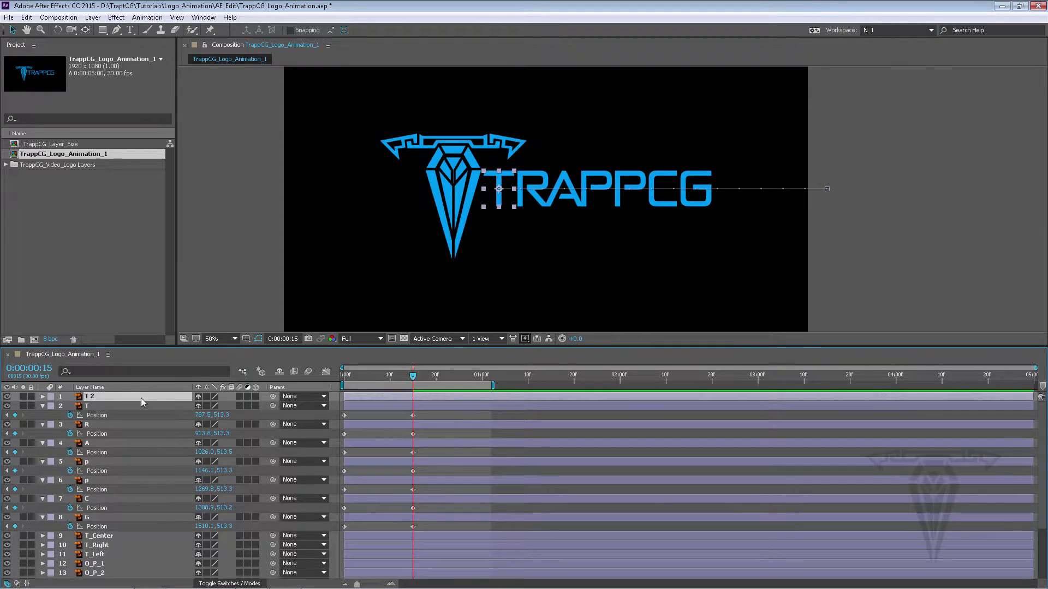
left_click(26, 17)
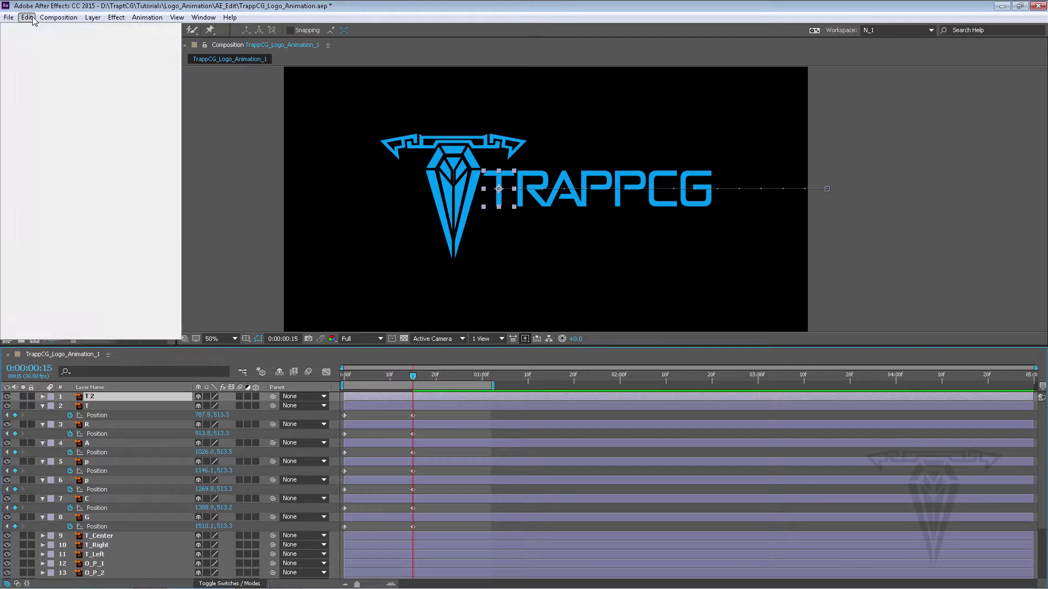
left_click(434, 375)
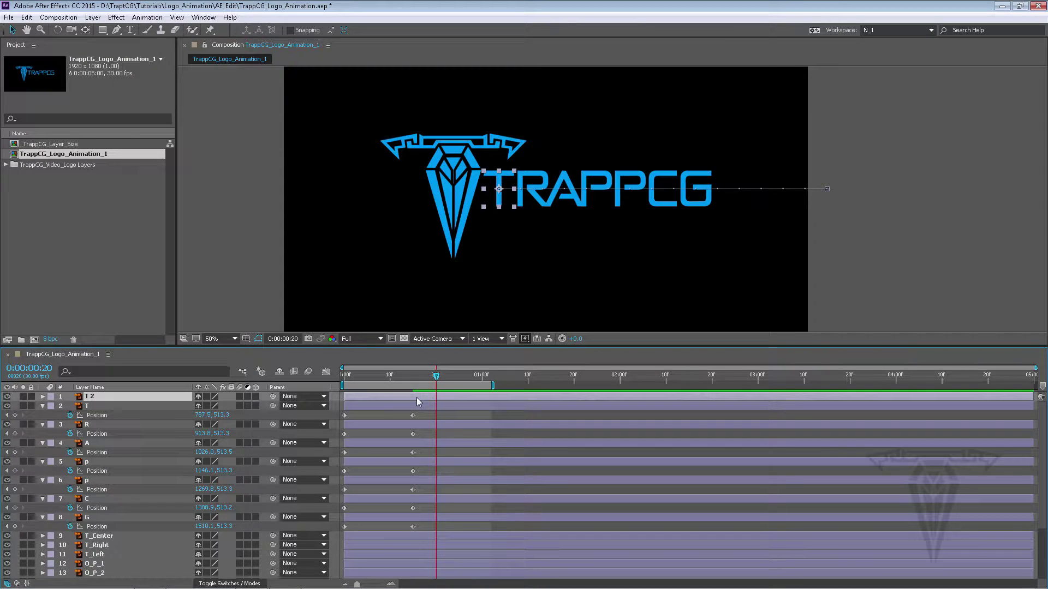
key("p")
mouse_move(419, 373)
left_mouse_down()
mouse_move(345, 364)
mouse_move(412, 374)
left_mouse_up()
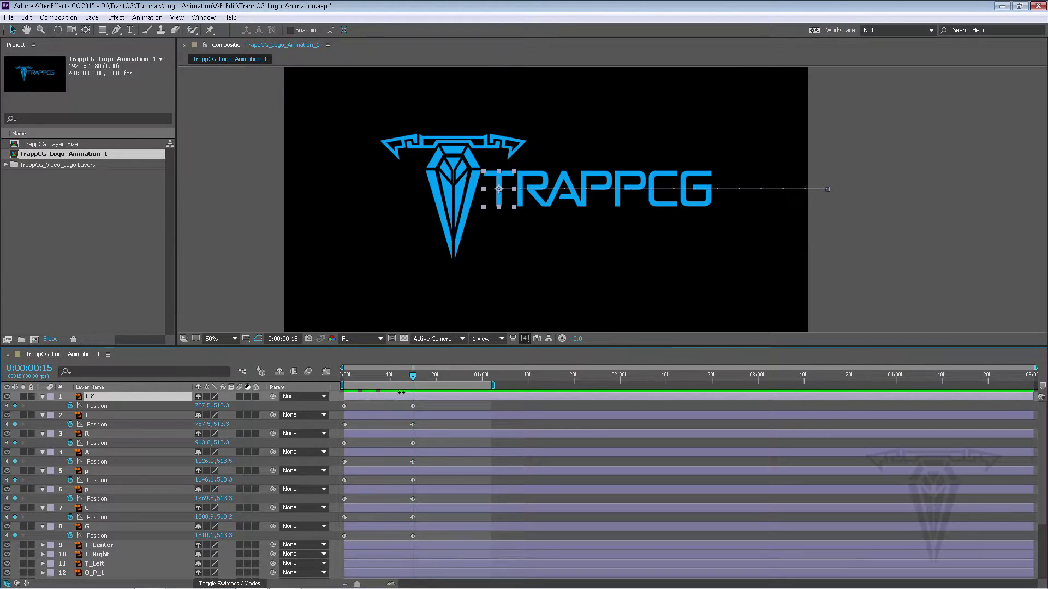
Step: Apply Easy Ease In to the duplicate T layer's Position keyframe at frame 15 and preview it against the original
left_click_drag(426, 425, 420, 479)
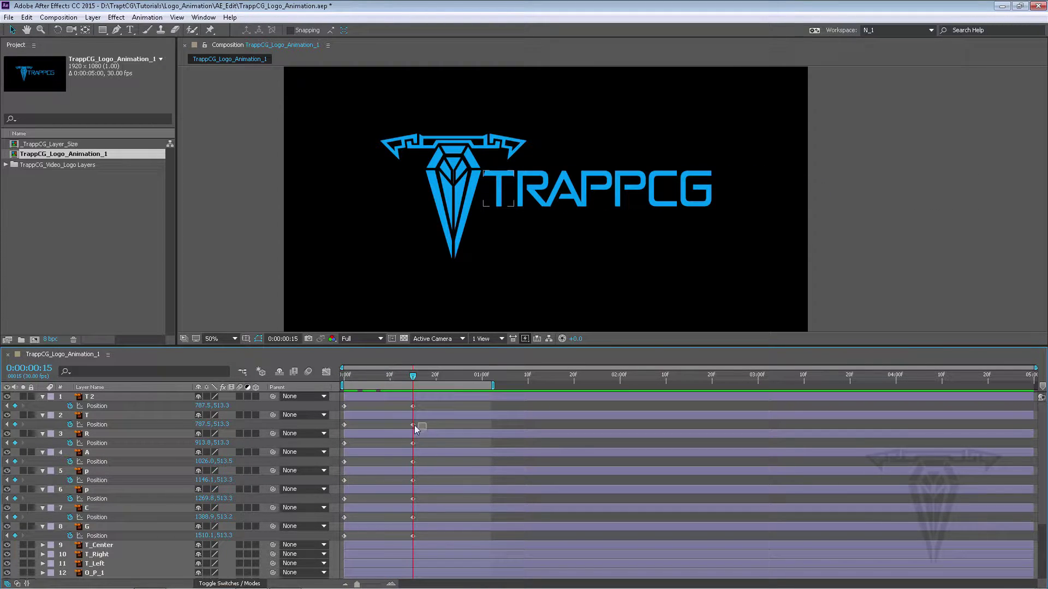
left_click_drag(415, 425, 406, 409)
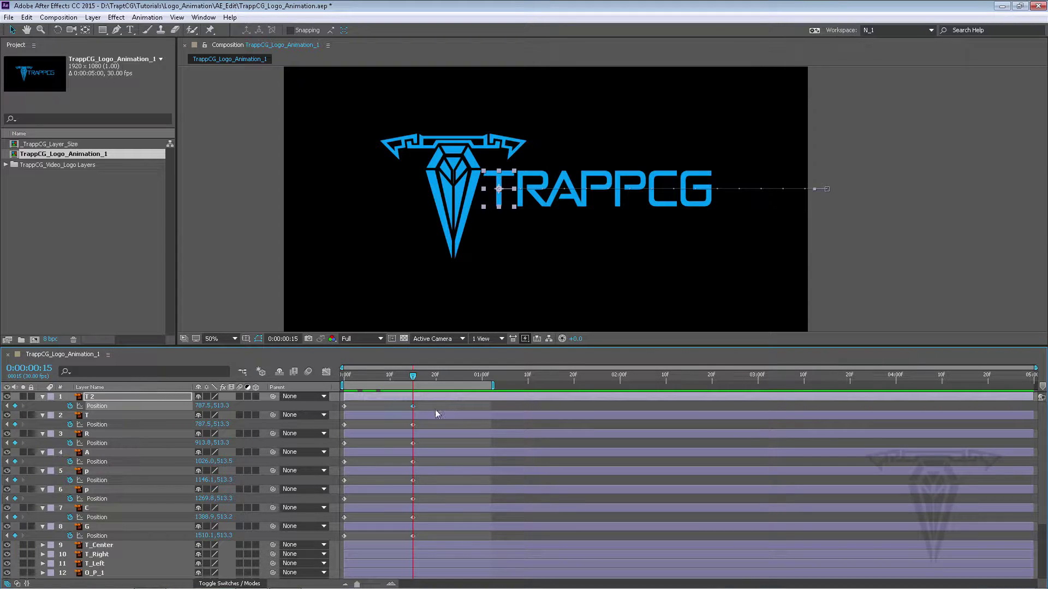
right_click(411, 404)
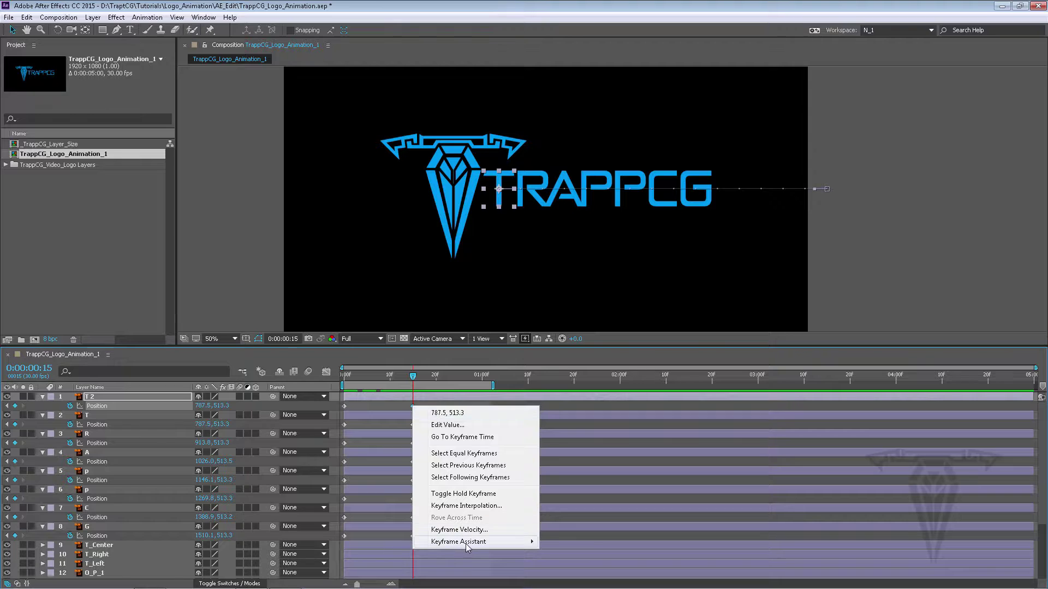
mouse_move(467, 544)
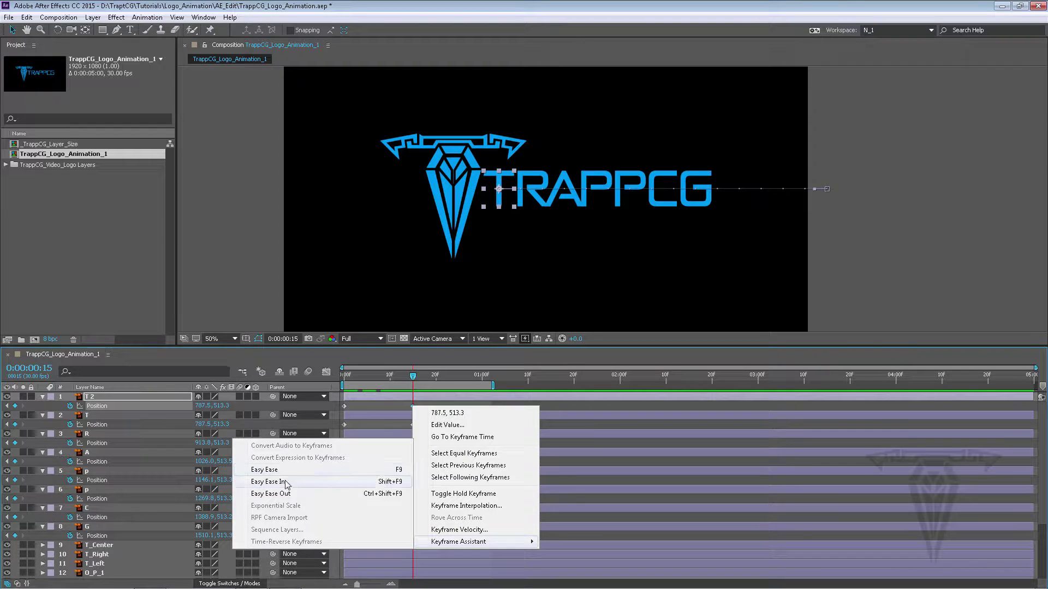
left_click(286, 482)
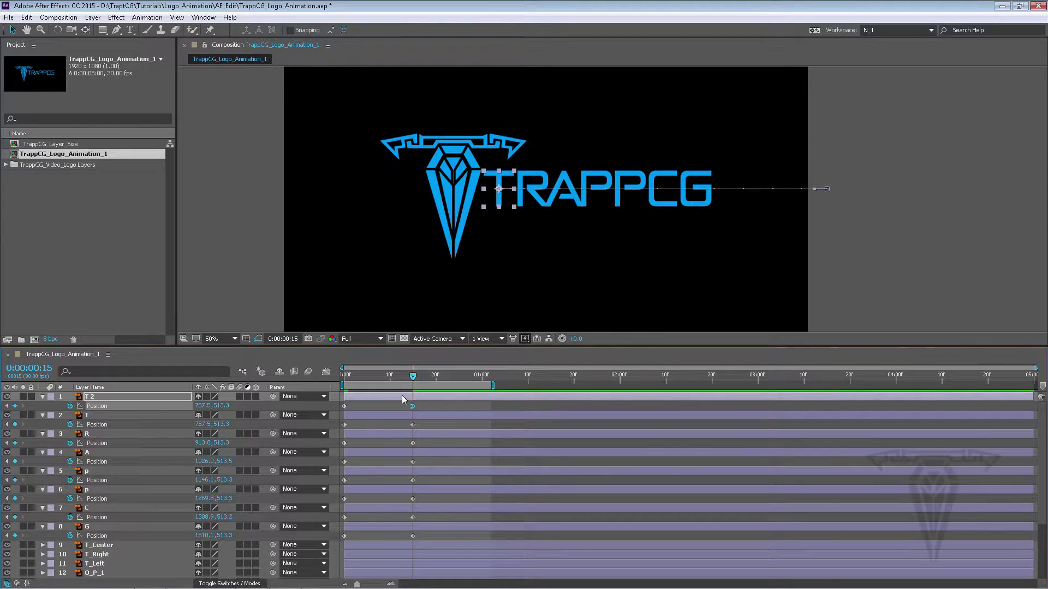
key("space")
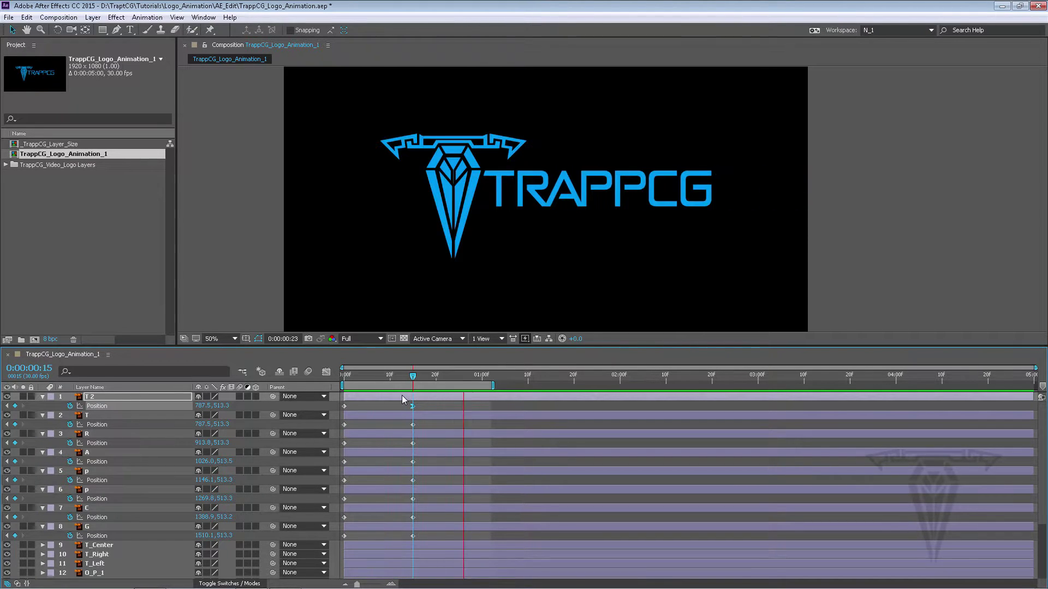
key("space")
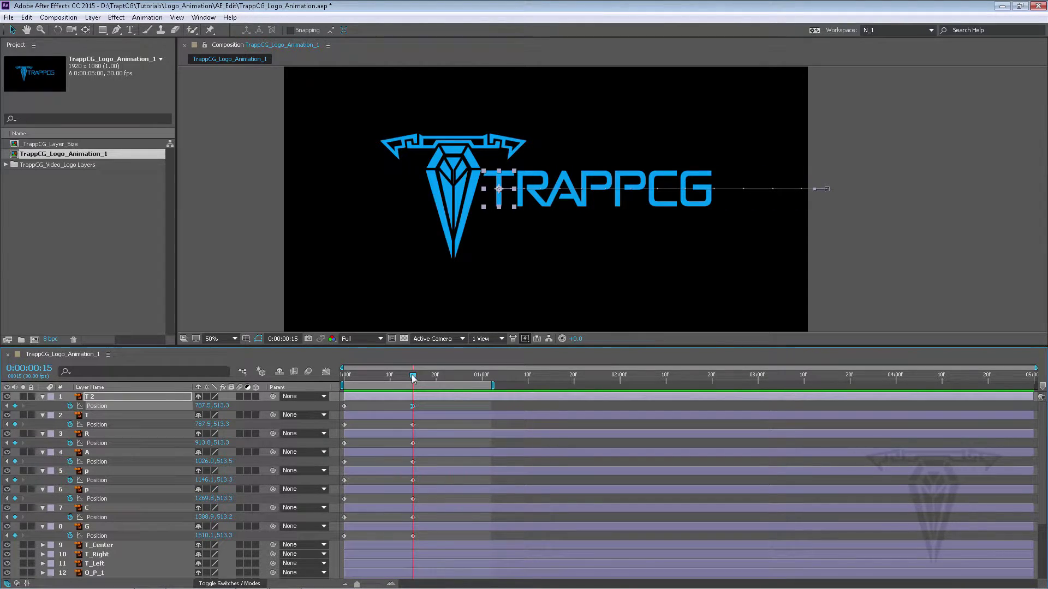
Step: Compare the duplicate T's eased slide with the original letters before frame 15 and delete the duplicate T 2 layer
left_click_drag(413, 377, 390, 376)
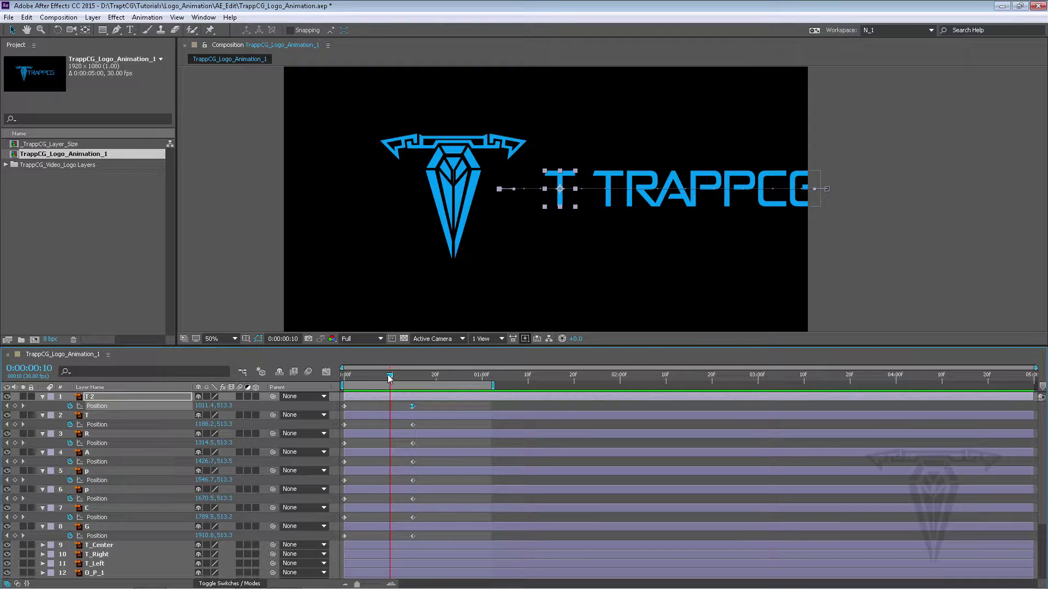
mouse_move(389, 378)
left_mouse_down()
mouse_move(342, 373)
mouse_move(415, 379)
mouse_move(389, 376)
left_mouse_up()
left_click_drag(390, 378, 369, 378)
mouse_move(407, 375)
left_mouse_down()
mouse_move(424, 376)
mouse_move(386, 376)
mouse_move(401, 375)
left_mouse_up()
left_click(411, 397)
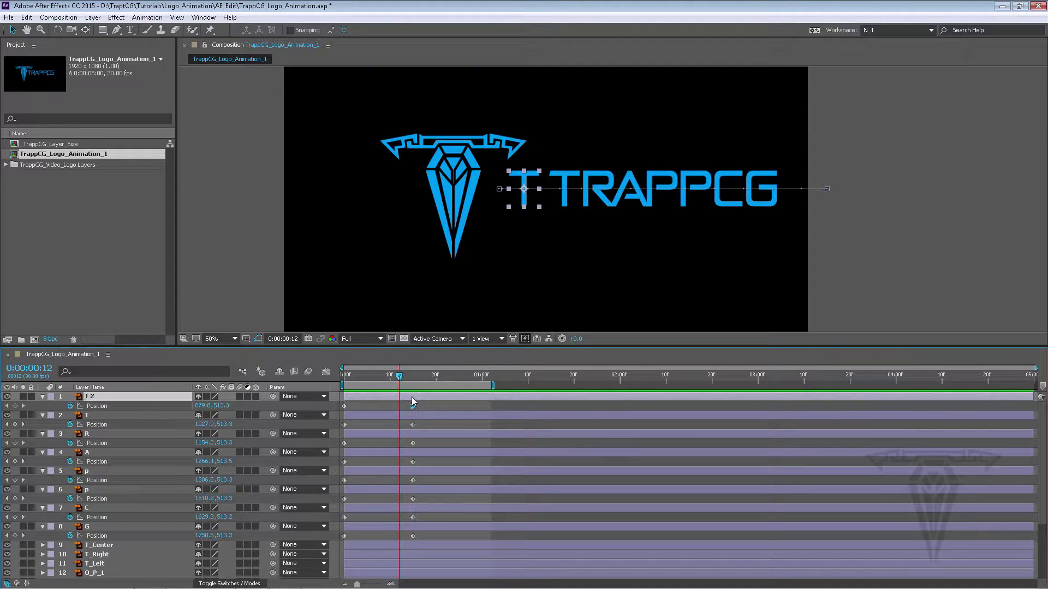
key("Delete")
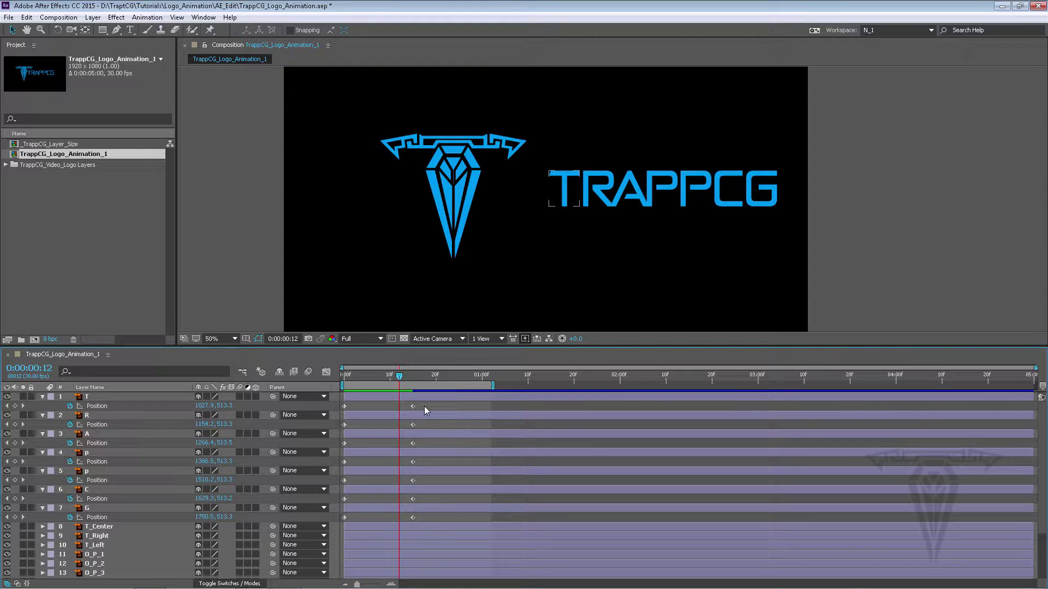
Step: Apply Easy Ease In to all seven letters' Position keyframes at frame 15 and preview the slide-in
left_click_drag(424, 404, 407, 519)
right_click(412, 406)
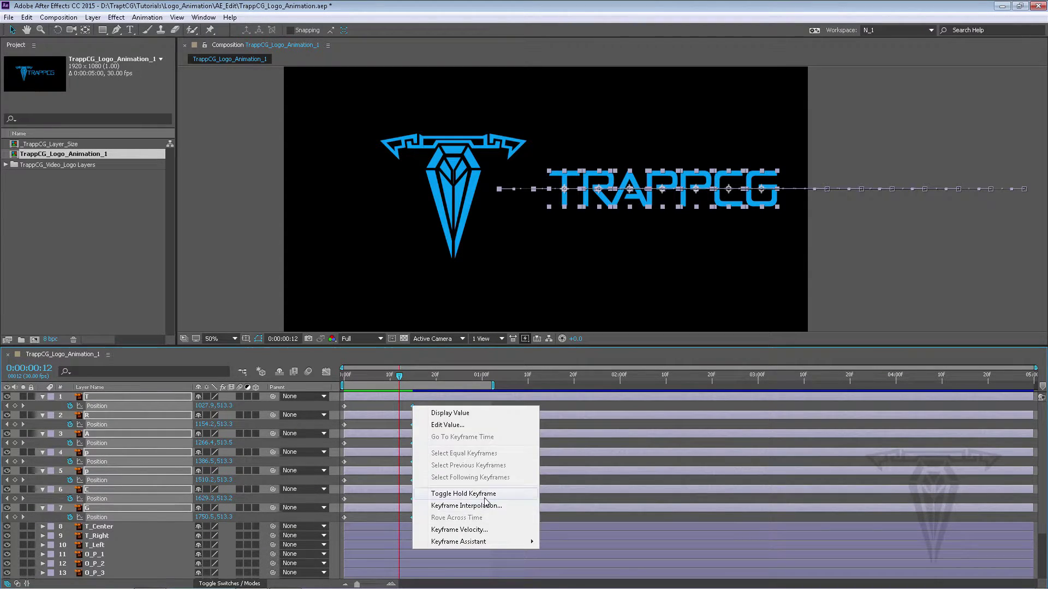
mouse_move(463, 541)
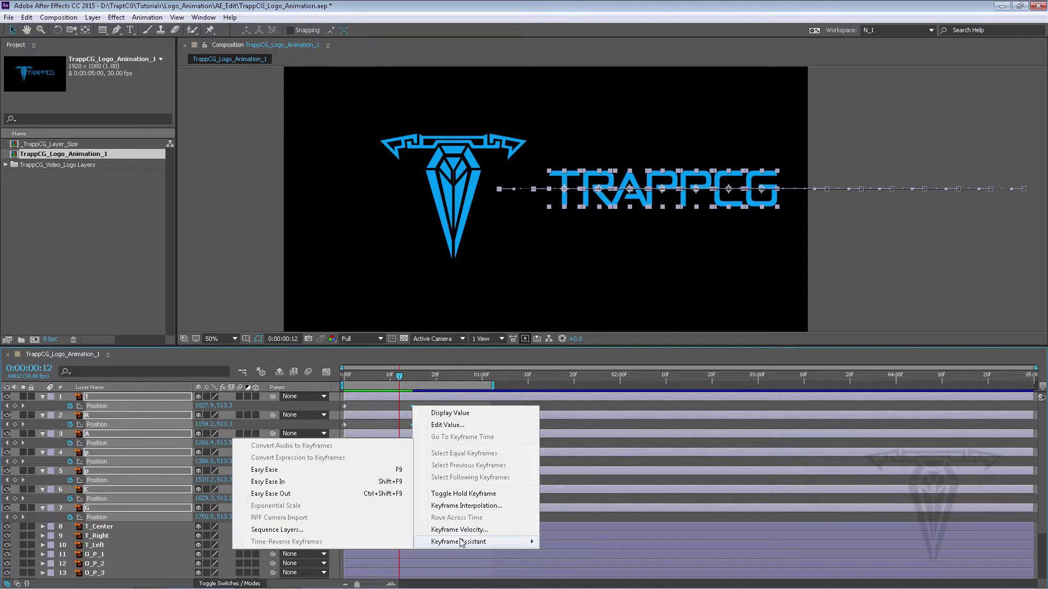
left_click(289, 481)
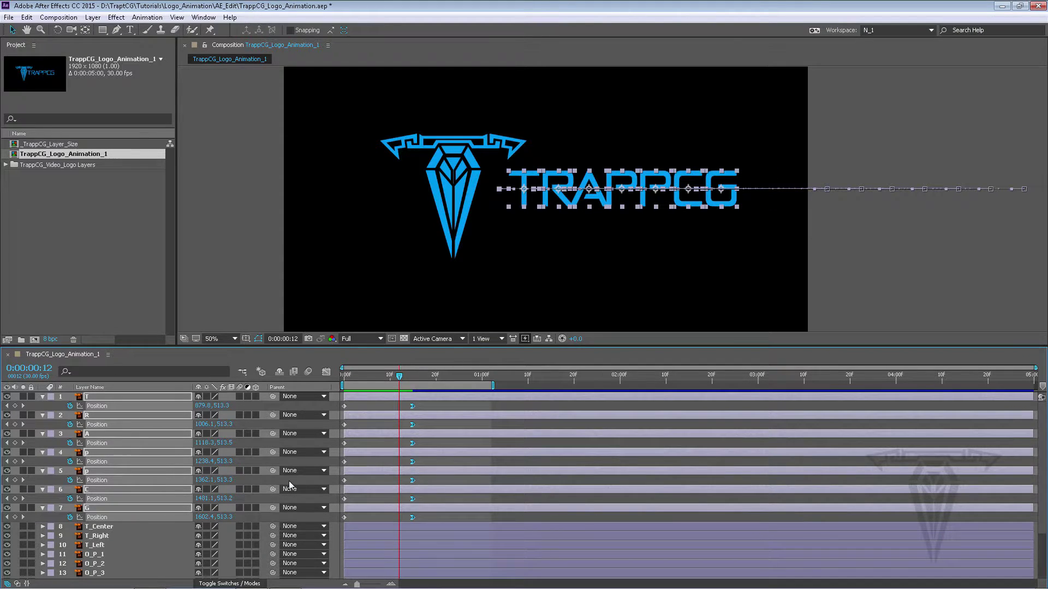
key("space")
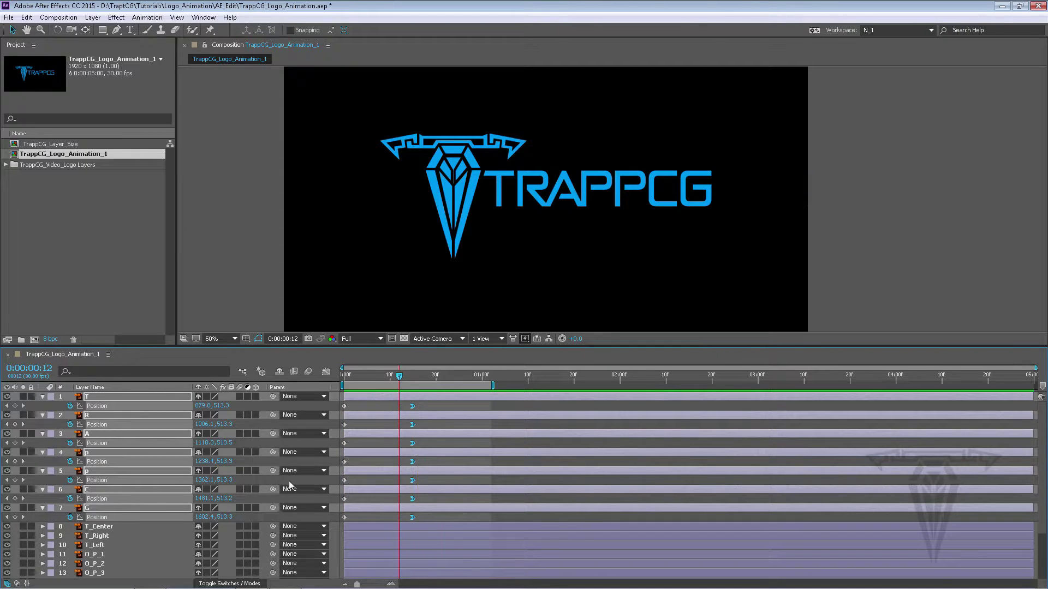
key("space")
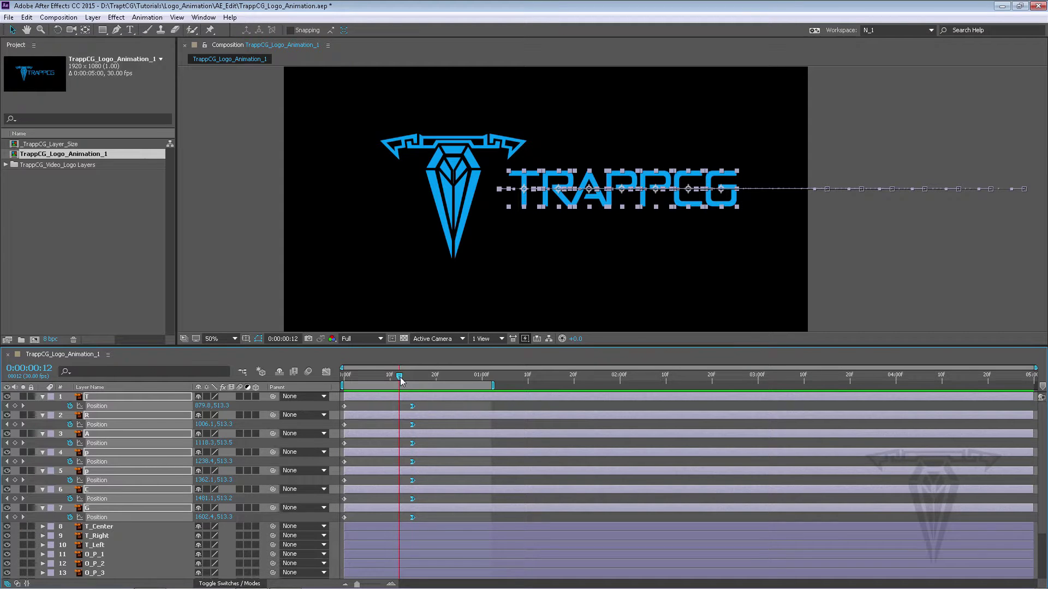
Step: Add Rotation keyframes to all seven letter layers at frame 15 and set their Rotation to 23° at frame 0
left_click_drag(399, 378, 413, 381)
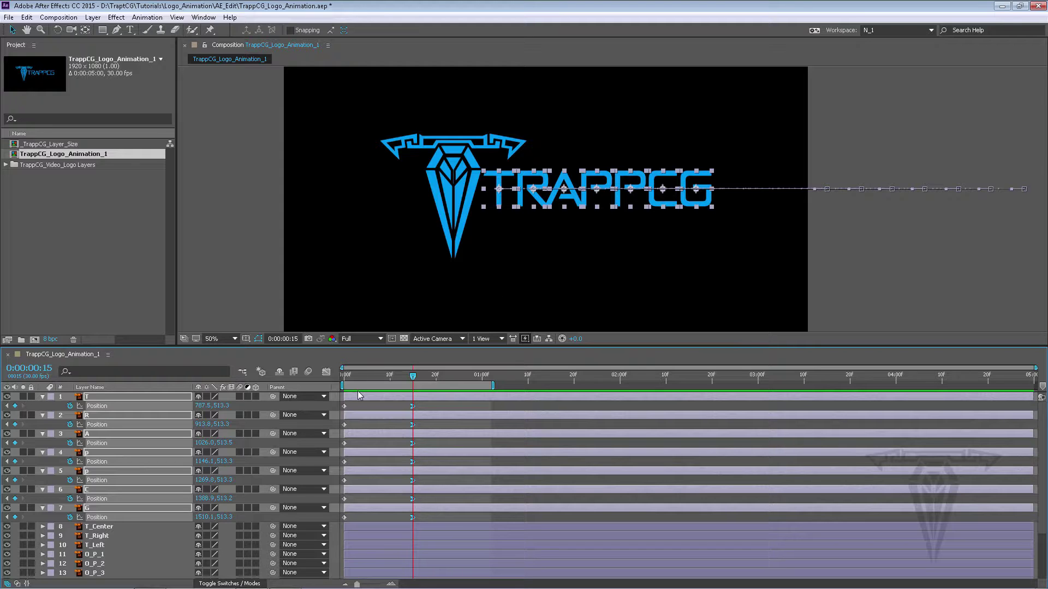
key("r")
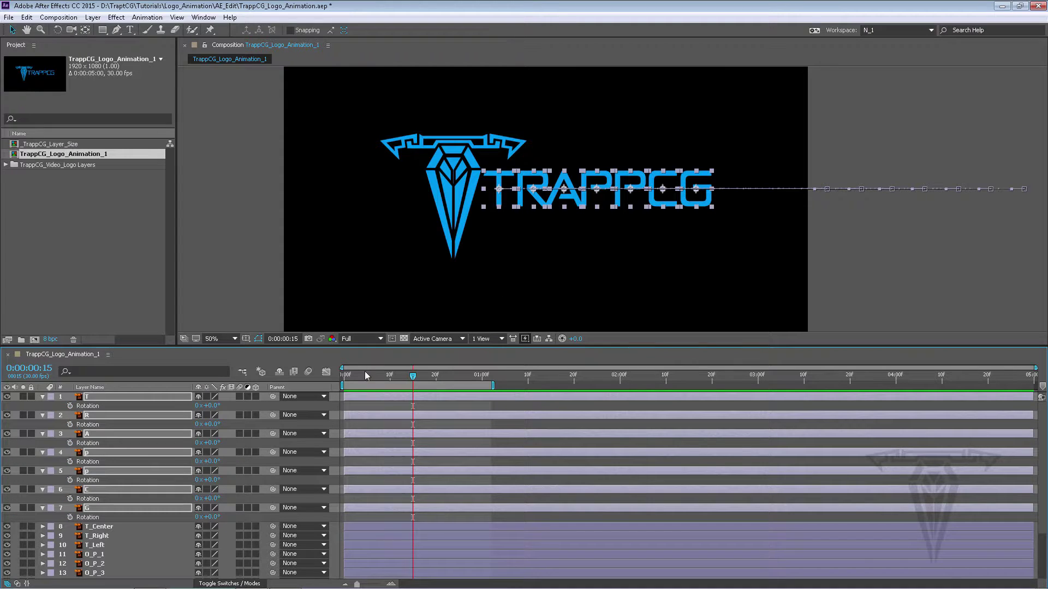
left_click(70, 405)
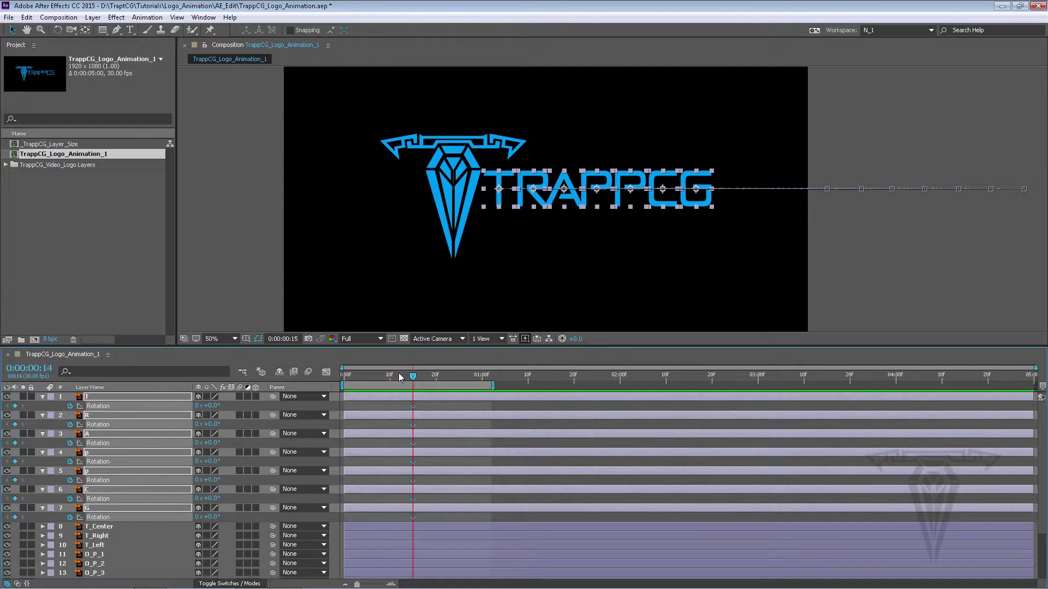
left_click_drag(413, 376, 338, 372)
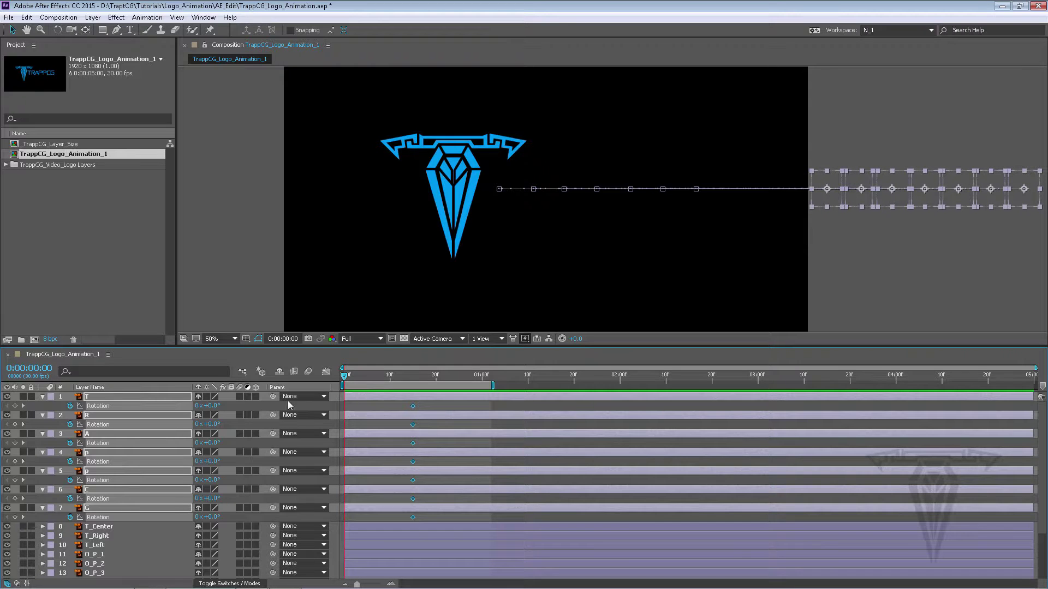
left_click_drag(213, 406, 224, 404)
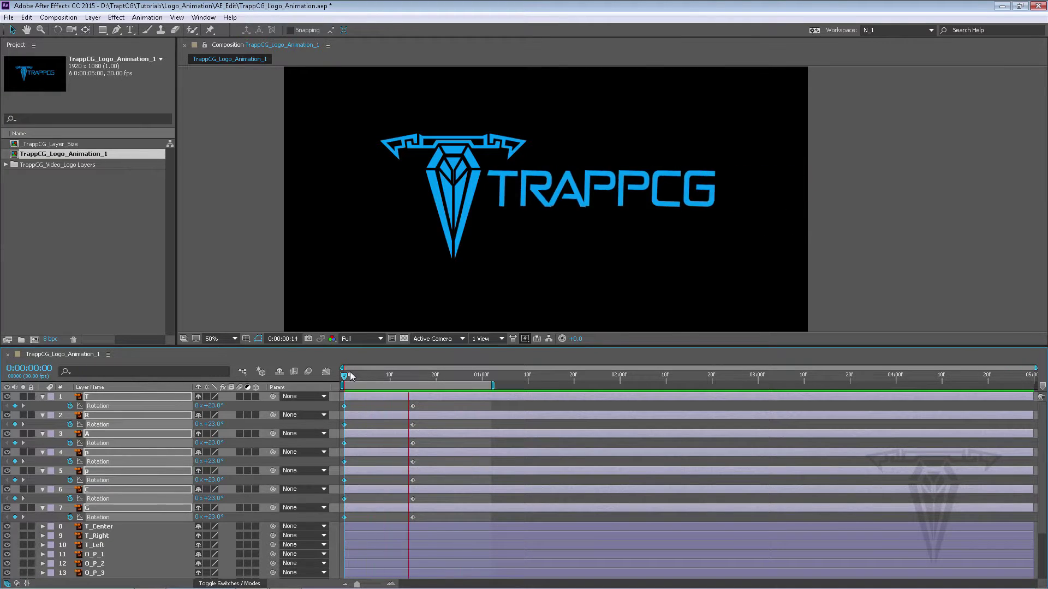
Step: Keyframe the rotation of the seven selected letter layers at -13° on frame 18 and 0° on frame 22
key("space")
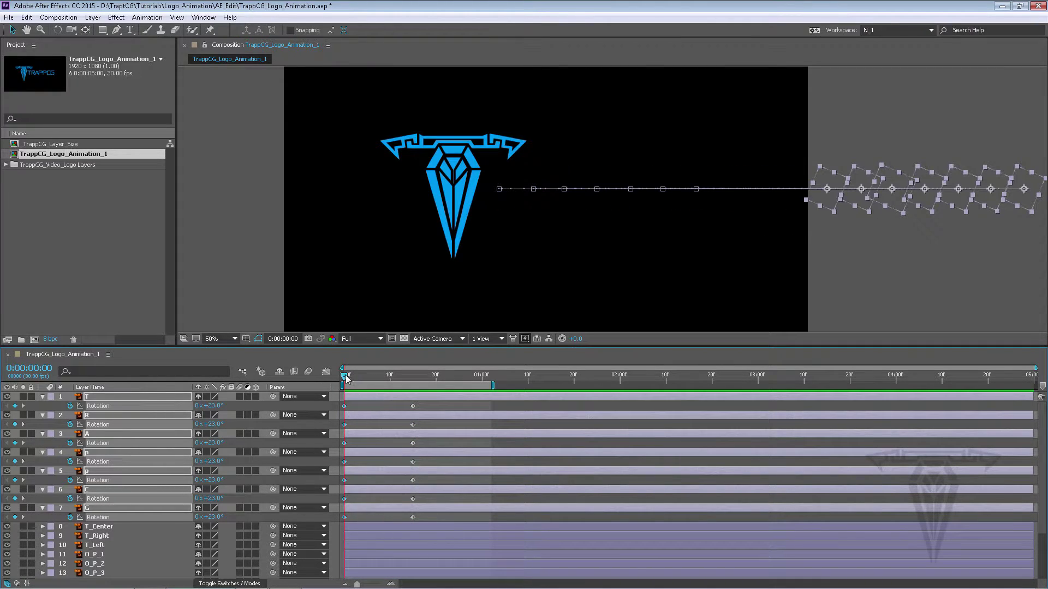
left_click_drag(345, 375, 427, 375)
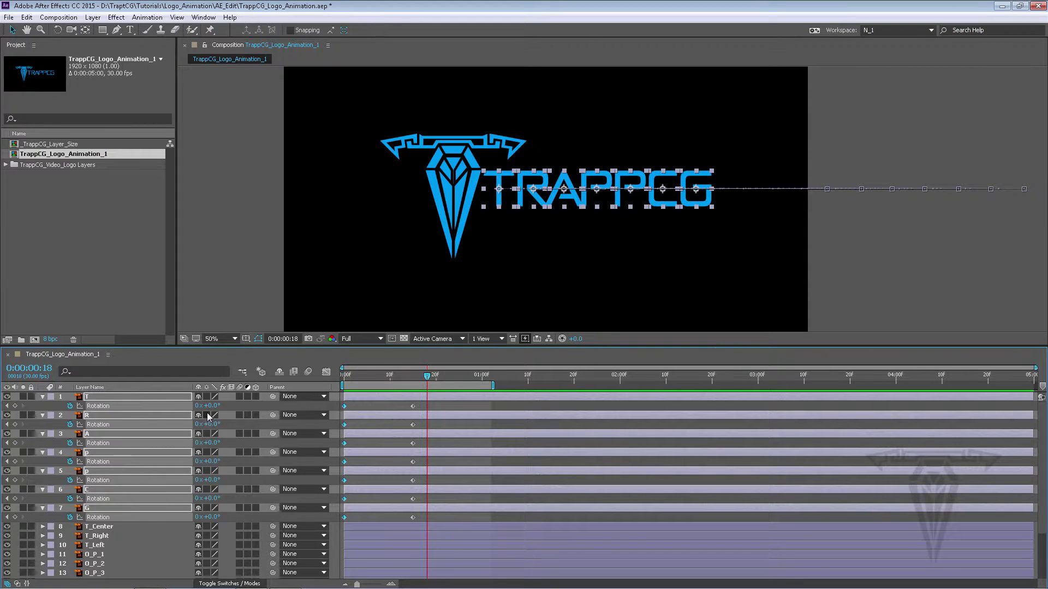
left_click_drag(212, 406, 206, 406)
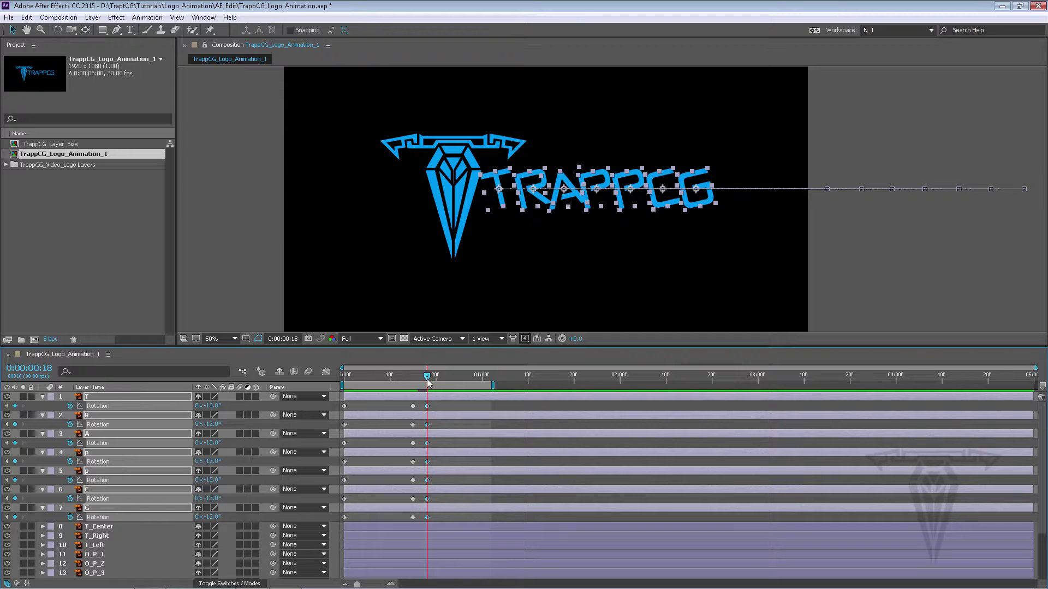
left_click_drag(428, 379, 445, 375)
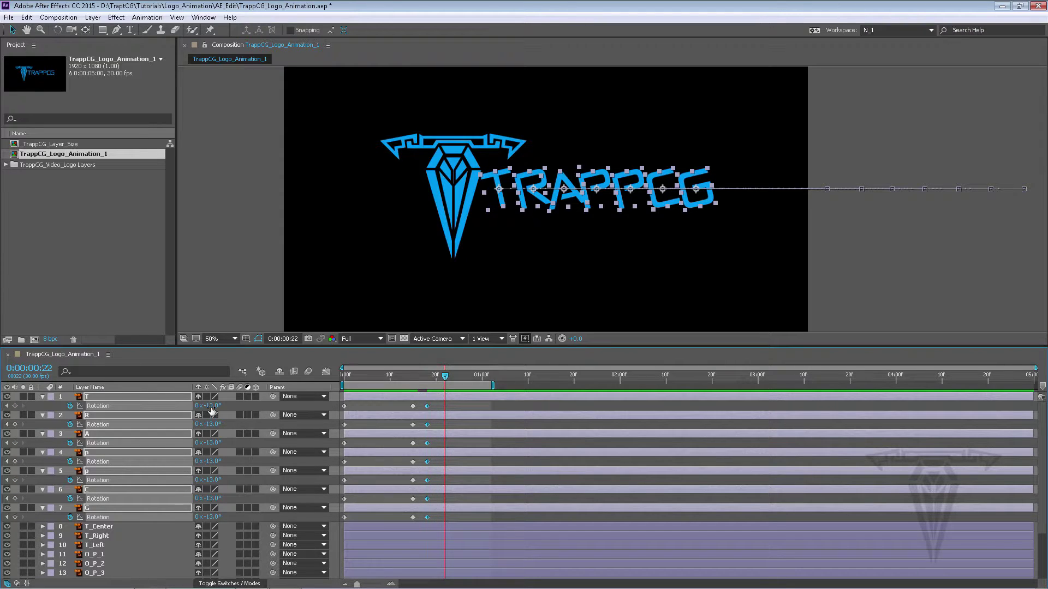
left_click(213, 406)
key("Return")
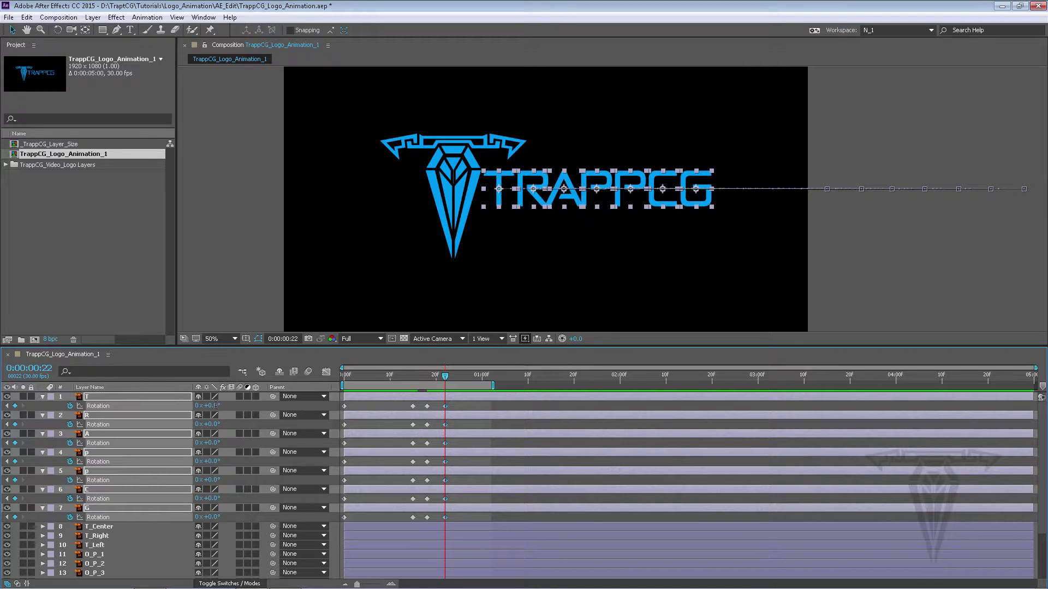
Step: Set the letters' rotation keyframes at frame 18 to -4° and preview the animation
mouse_move(444, 375)
left_mouse_down()
mouse_move(372, 374)
mouse_move(454, 381)
mouse_move(425, 381)
left_mouse_up()
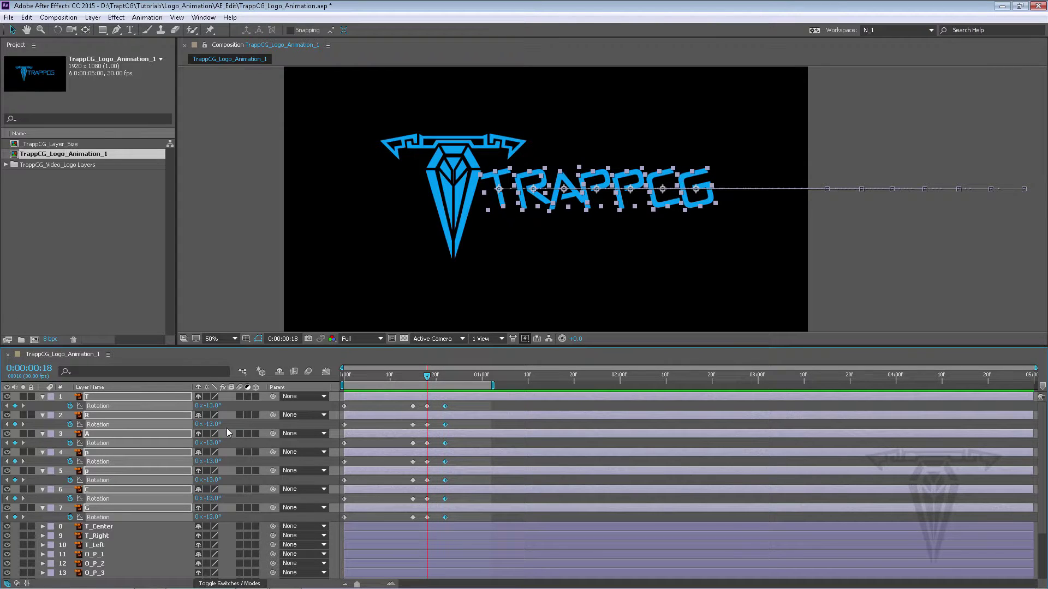
left_click_drag(213, 406, 214, 405)
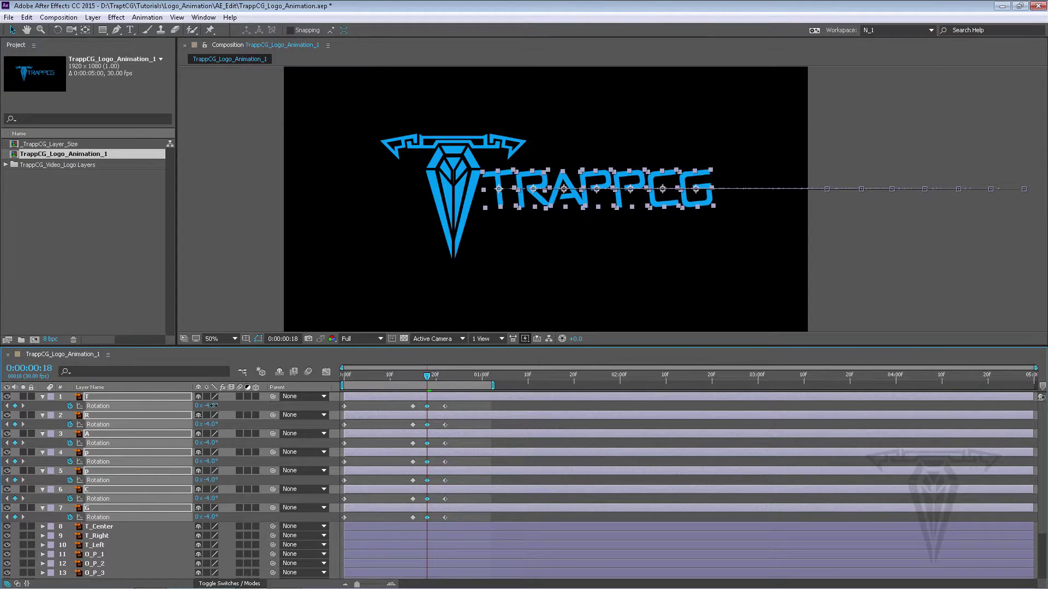
key("space")
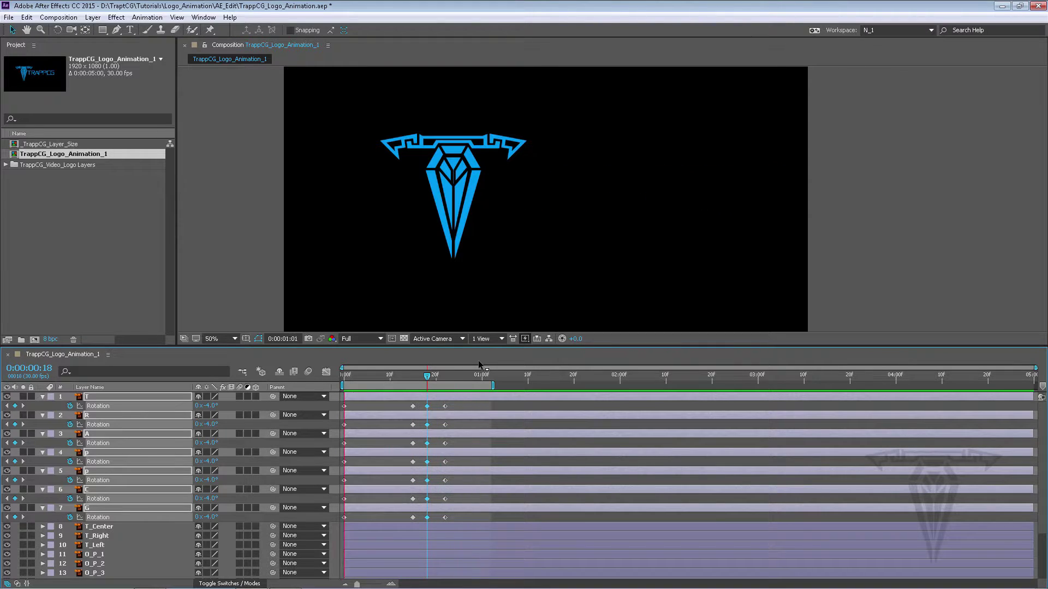
key("space")
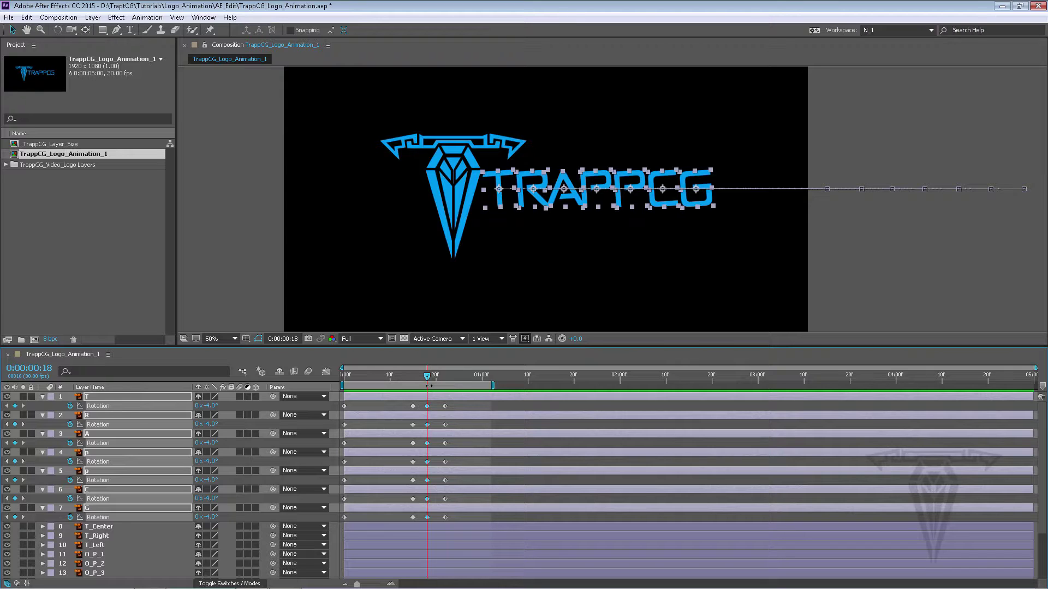
Step: Shift the letter layers' anchor points to their bottom edges, with Y at about 133.7, and preview the animation from the start
key("a")
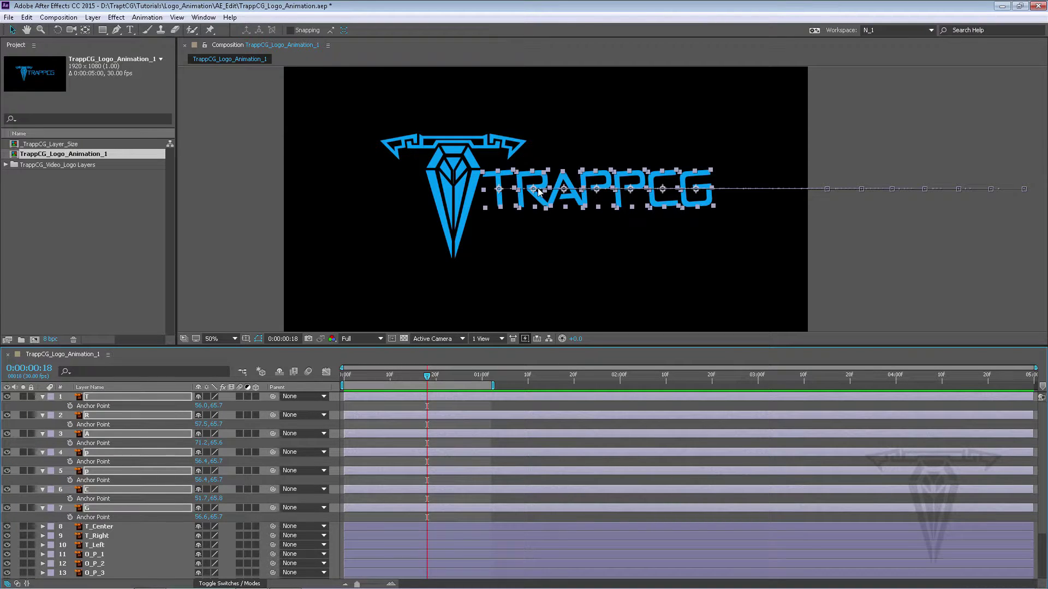
scroll(593, 192, "up", 2)
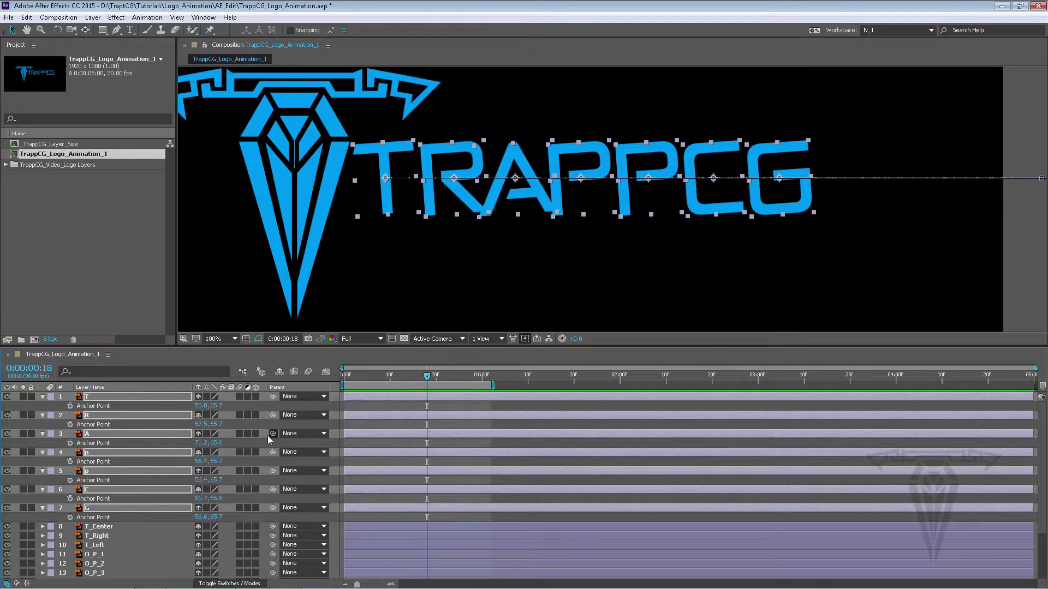
left_click_drag(216, 405, 259, 399)
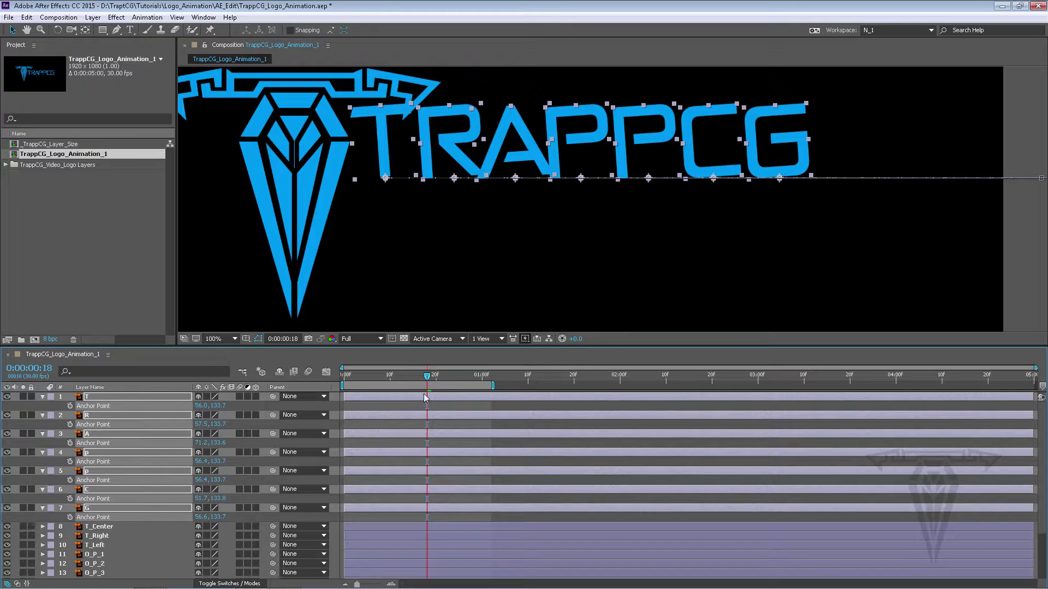
left_click_drag(428, 376, 344, 375)
scroll(535, 209, "down", 2)
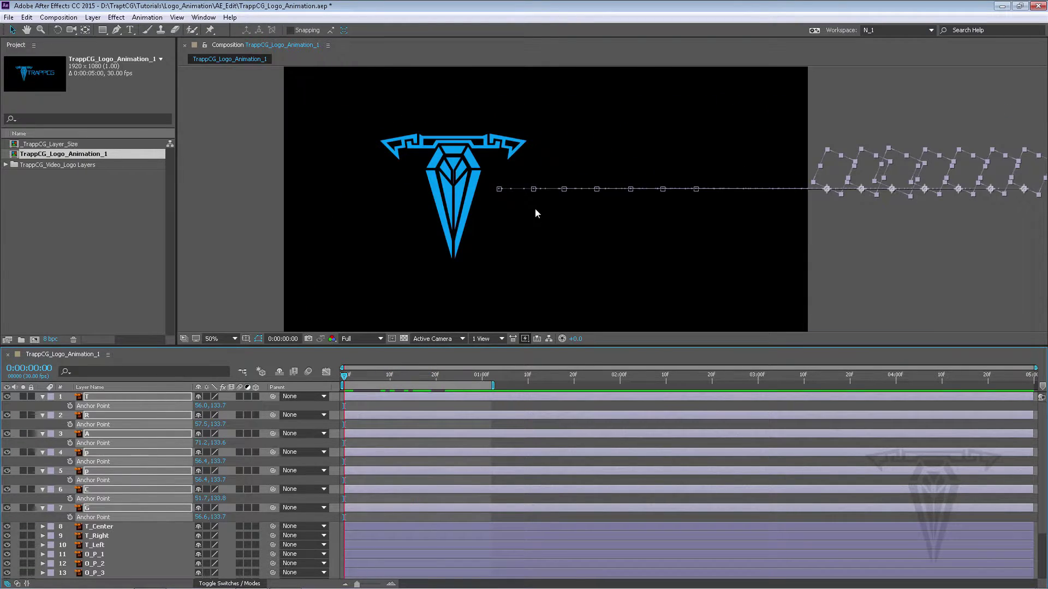
key("space")
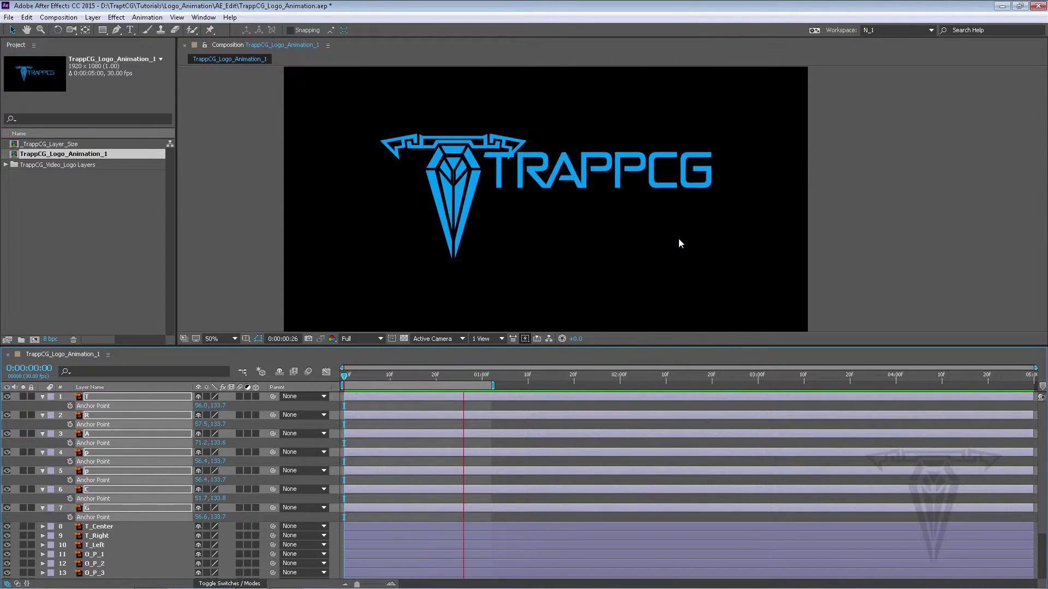
Step: Show the position keyframes of the letter layers and go to their end keyframes at frame 15
left_click(395, 374)
key("p")
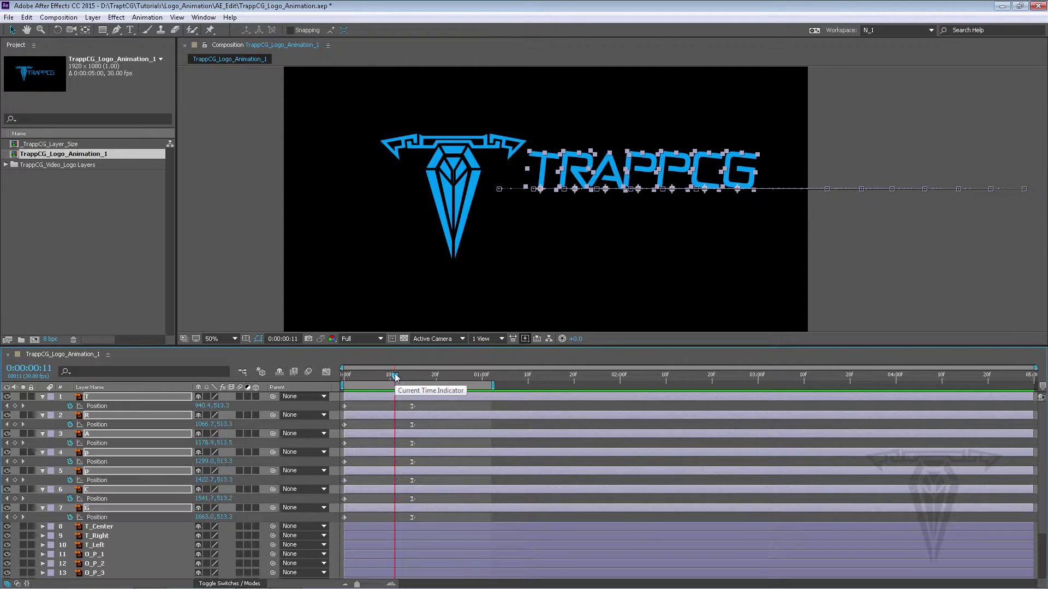
left_click_drag(400, 374, 413, 378)
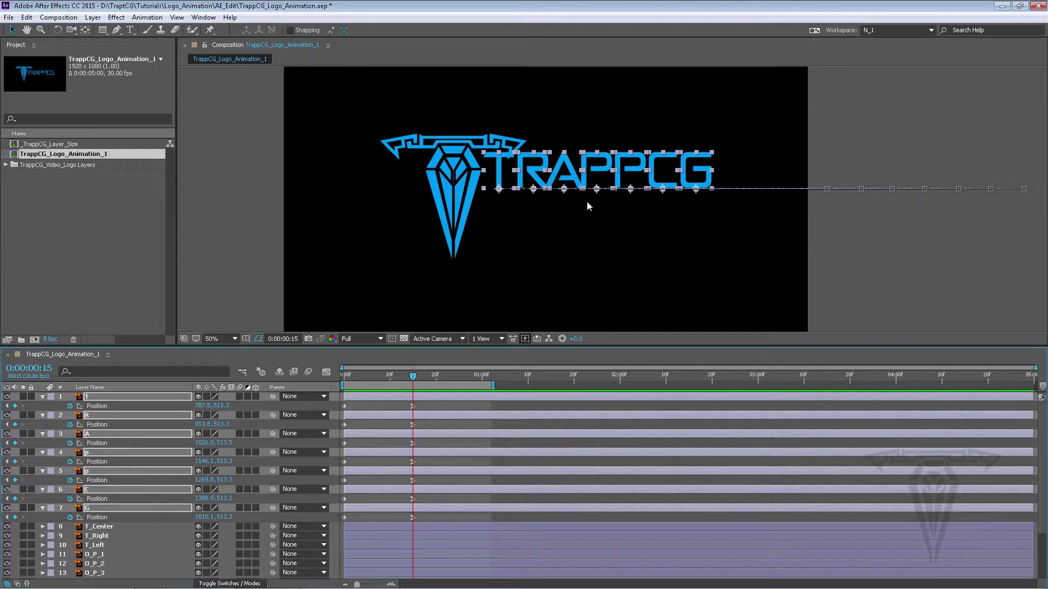
Step: Try to lower the letters at the frame 15 position keyframes to Y about 583
left_click_drag(581, 186, 580, 207)
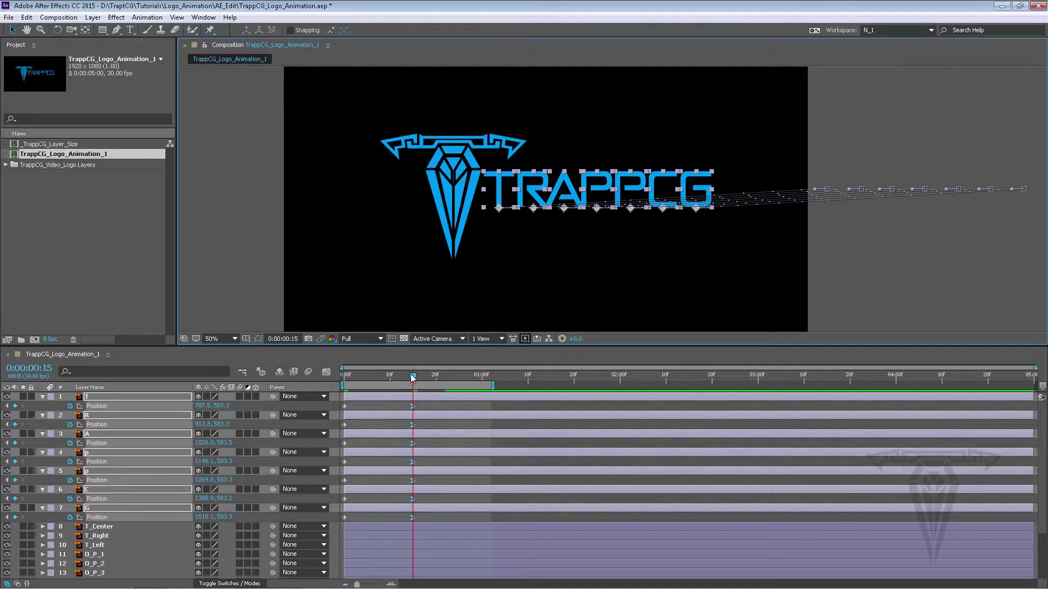
left_click_drag(413, 377, 378, 368)
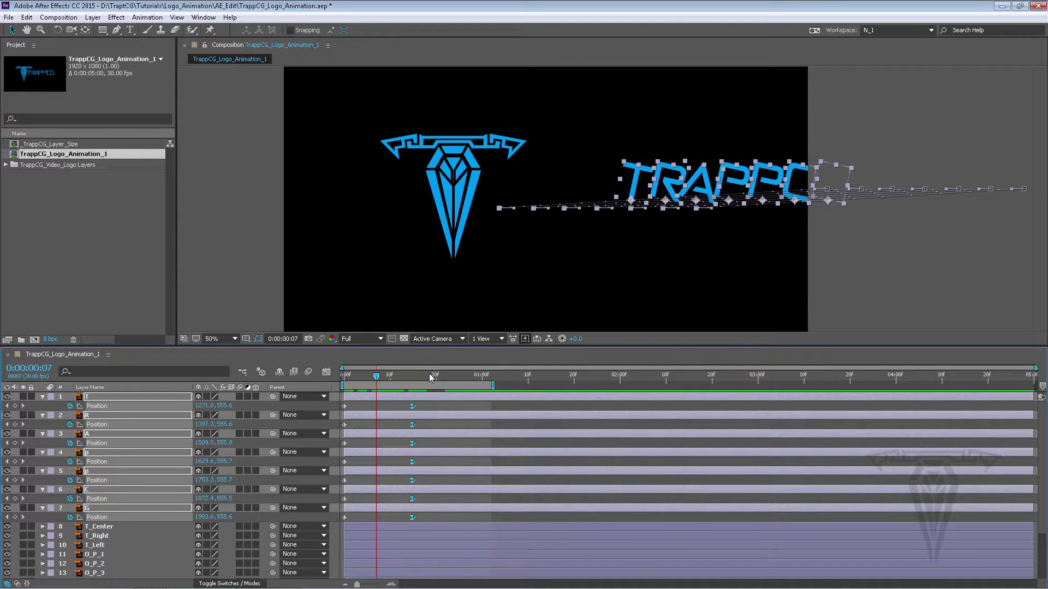
key("k")
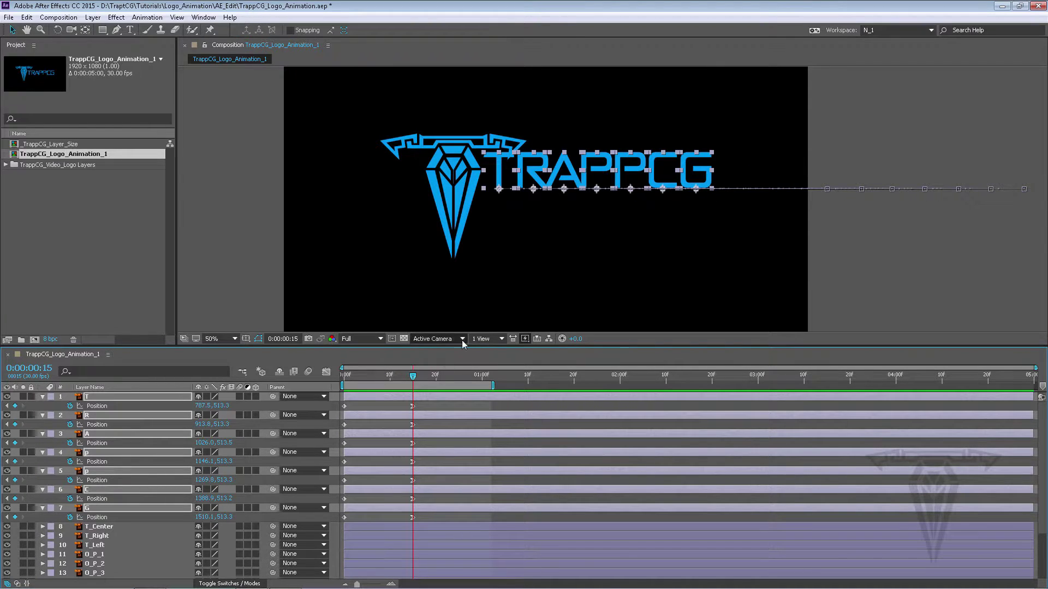
Step: Select all position keyframes of the seven letter layers and move the letters straight down to Y about 581
left_click_drag(430, 406, 337, 519)
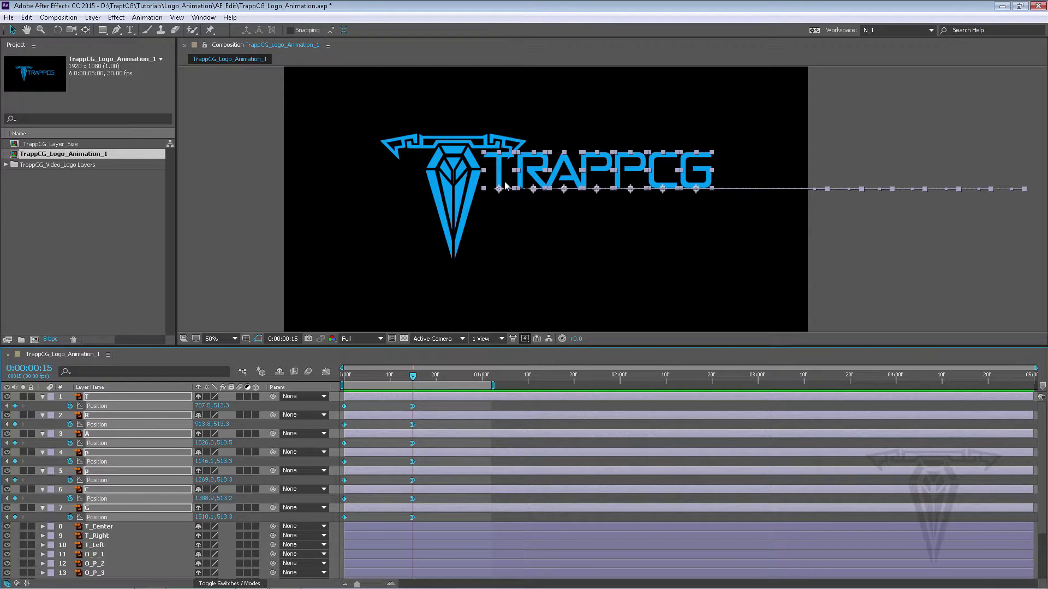
scroll(505, 186, "down", 2)
scroll(525, 181, "up", 4)
scroll(502, 211, "up", 1)
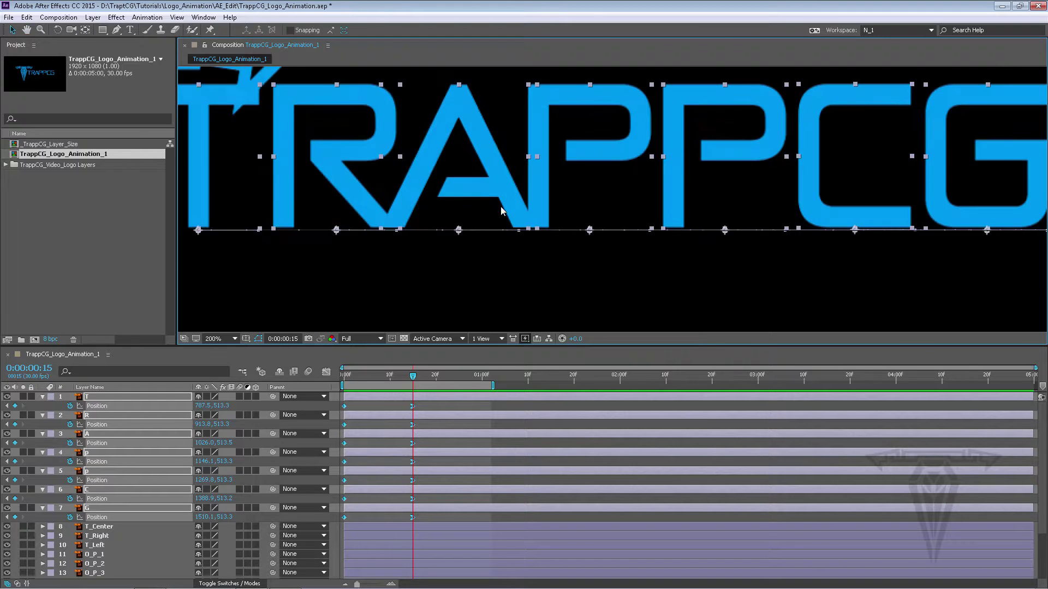
left_click_drag(502, 210, 726, 224)
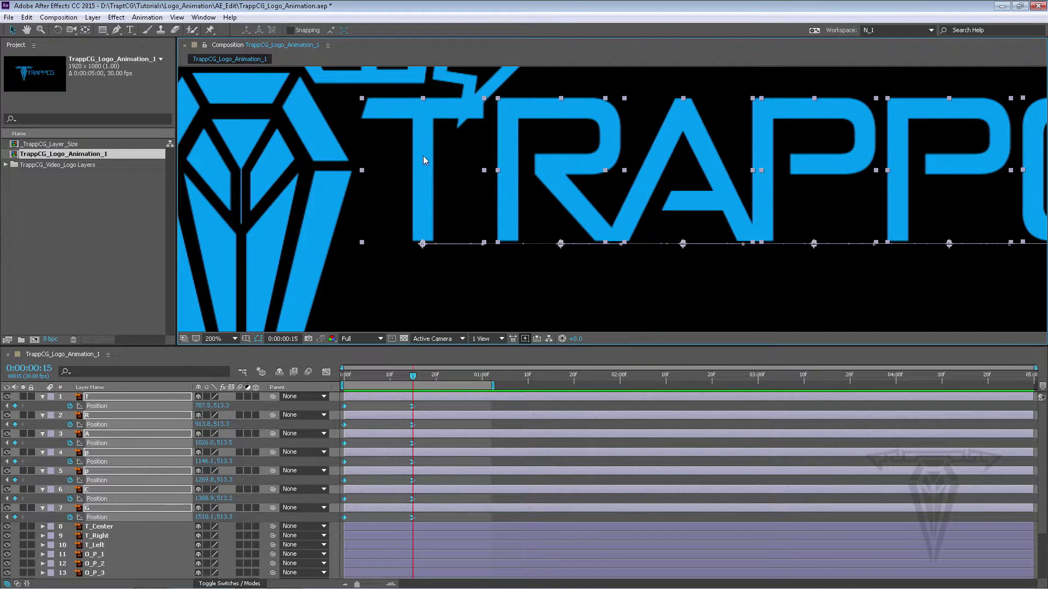
left_click_drag(422, 162, 423, 231)
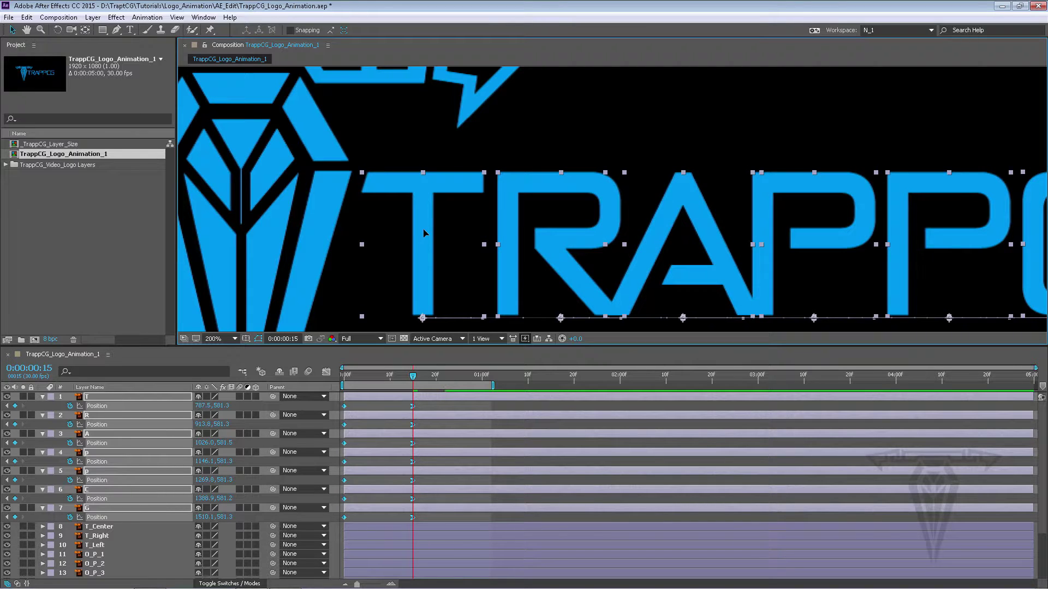
Step: Nudge the letters up to Y about 580.3, aligning their top edges with the flat top of the emblem's blade
scroll(423, 234, "down", 1)
scroll(467, 189, "up", 1)
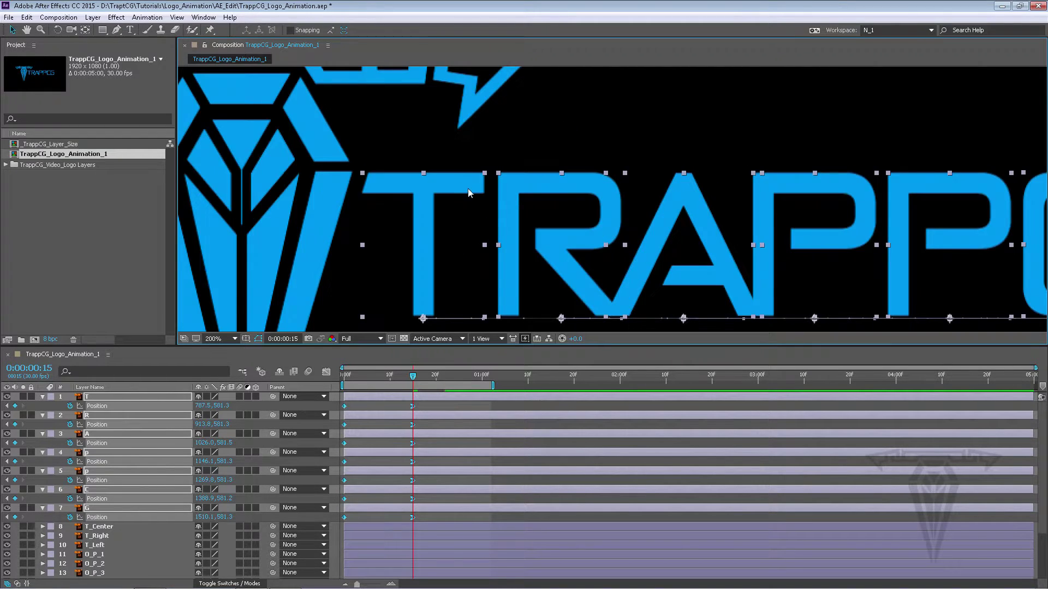
scroll(376, 176, "up", 1)
left_click_drag(376, 176, 697, 221)
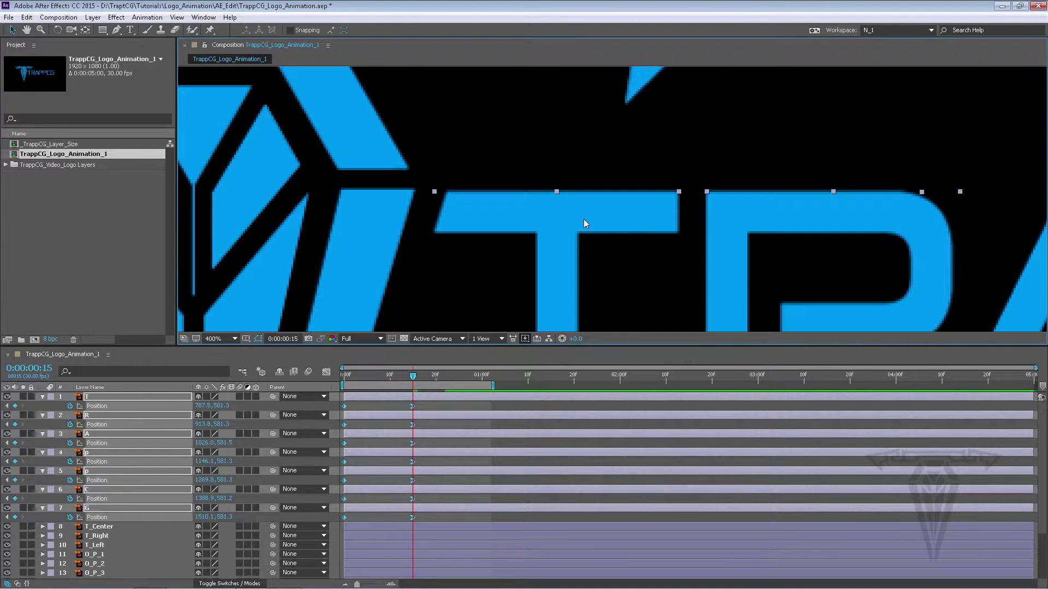
key("Up")
key("Up")
key("Up")
key("Up")
key("Up")
key("Up")
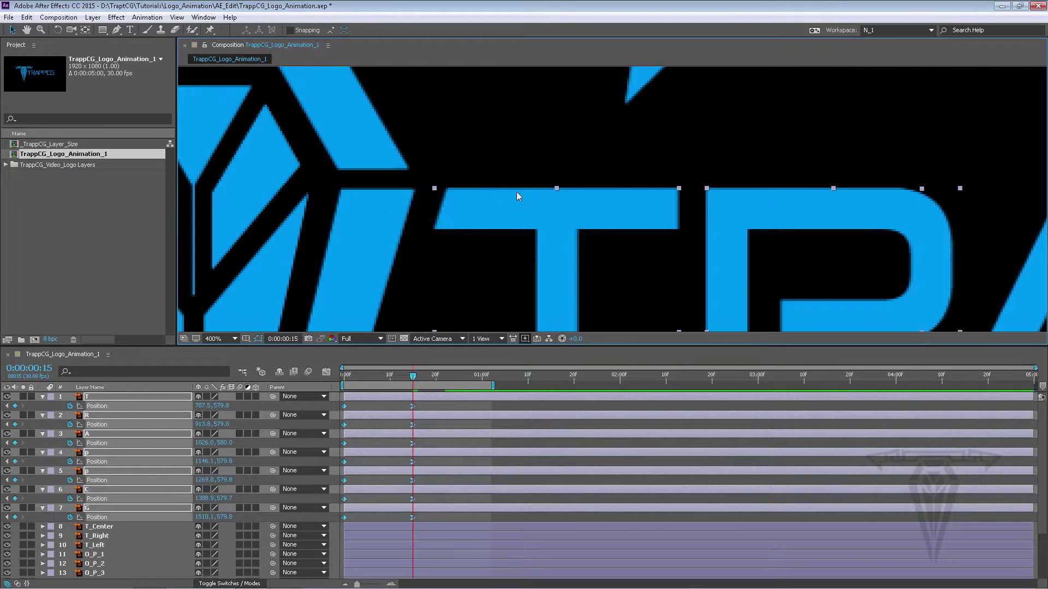
key("Down")
key("Down")
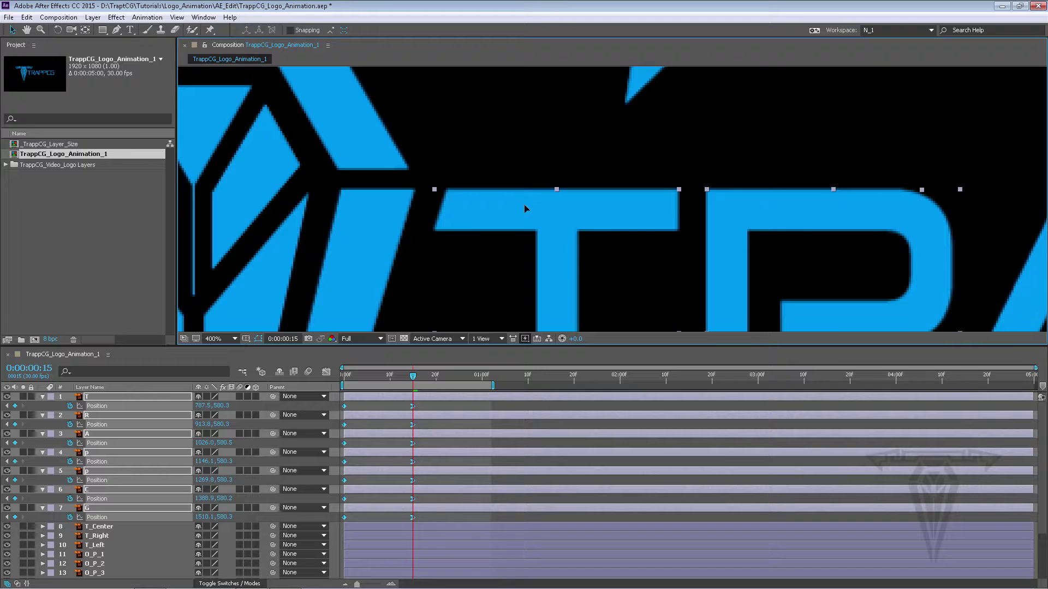
scroll(524, 205, "down", 6)
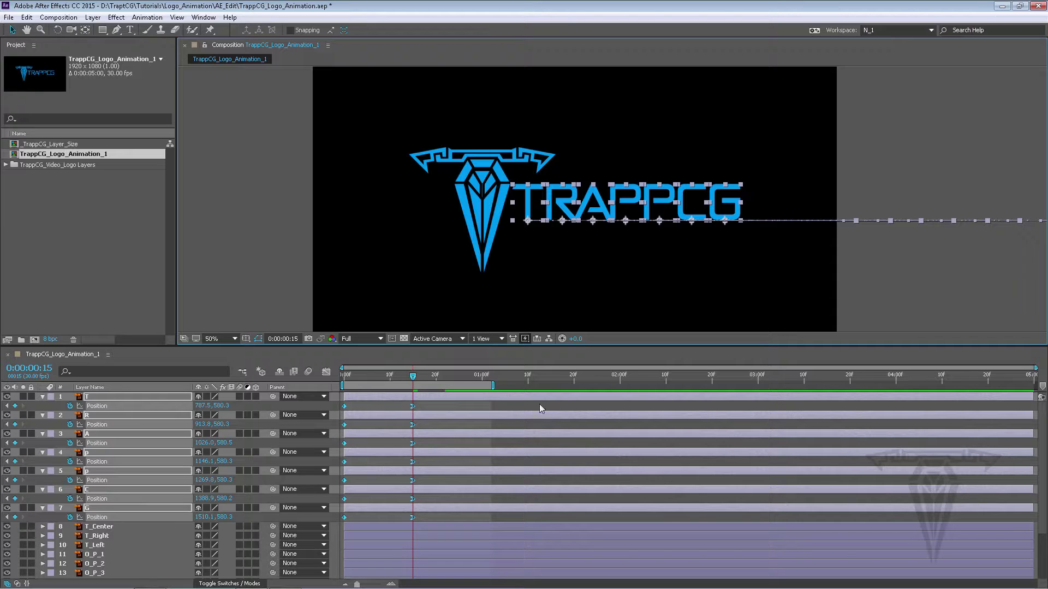
Step: Play back the composition to check how the letters slide in and tilt about their bottom edges
key("comma")
key("comma")
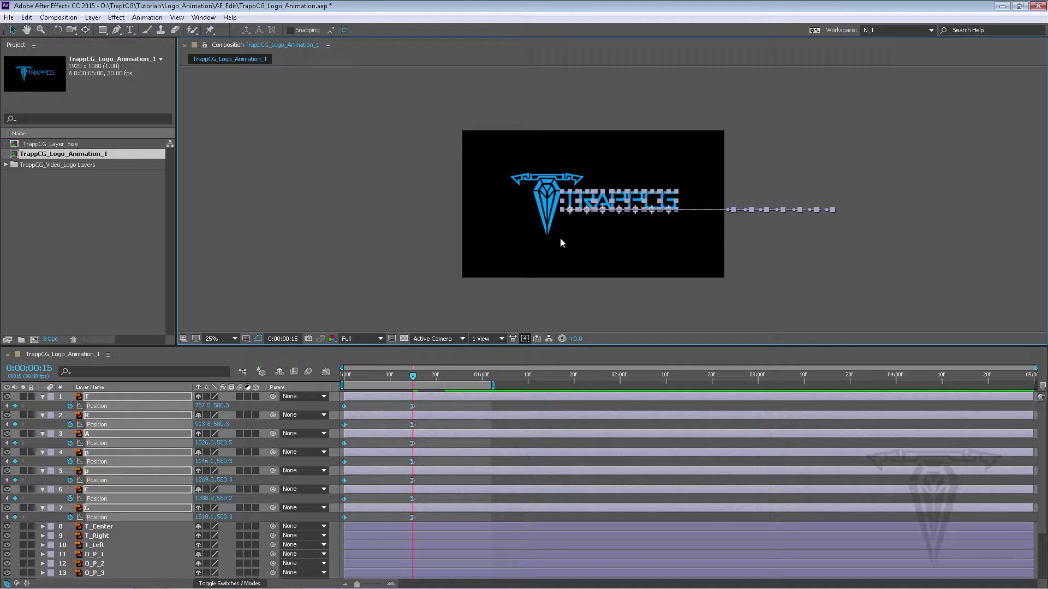
key("space")
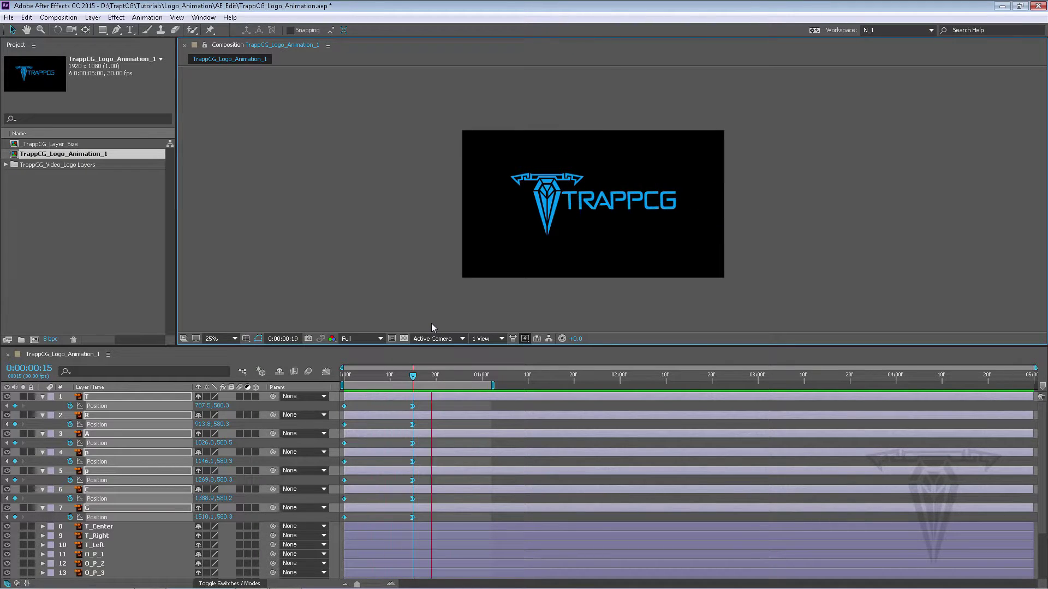
key("space")
key("period")
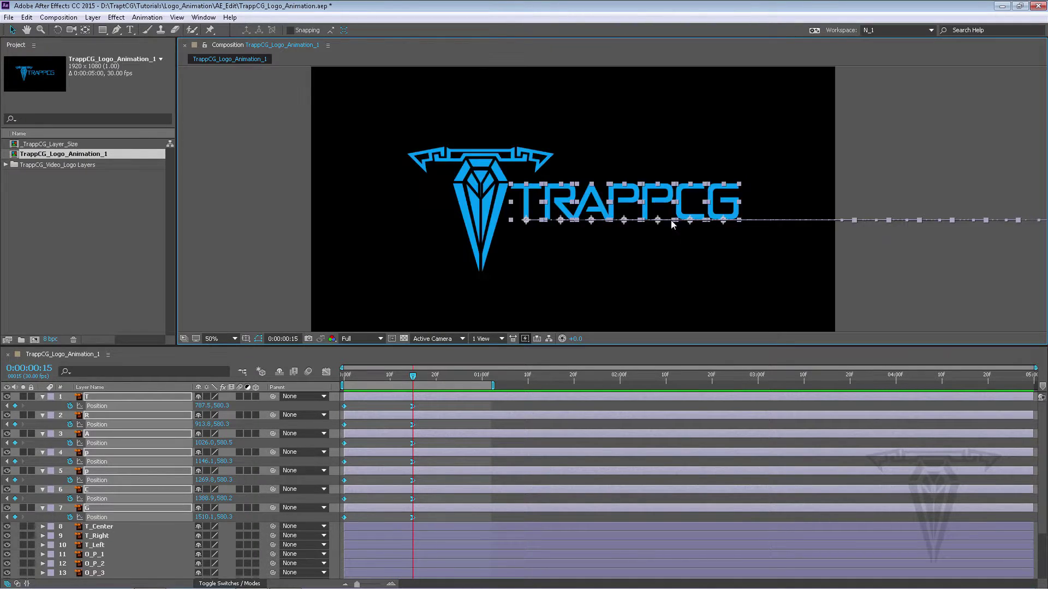
Step: Apply Easy Ease to the rotation keyframes at frame 18 on all seven letter layers
key("r")
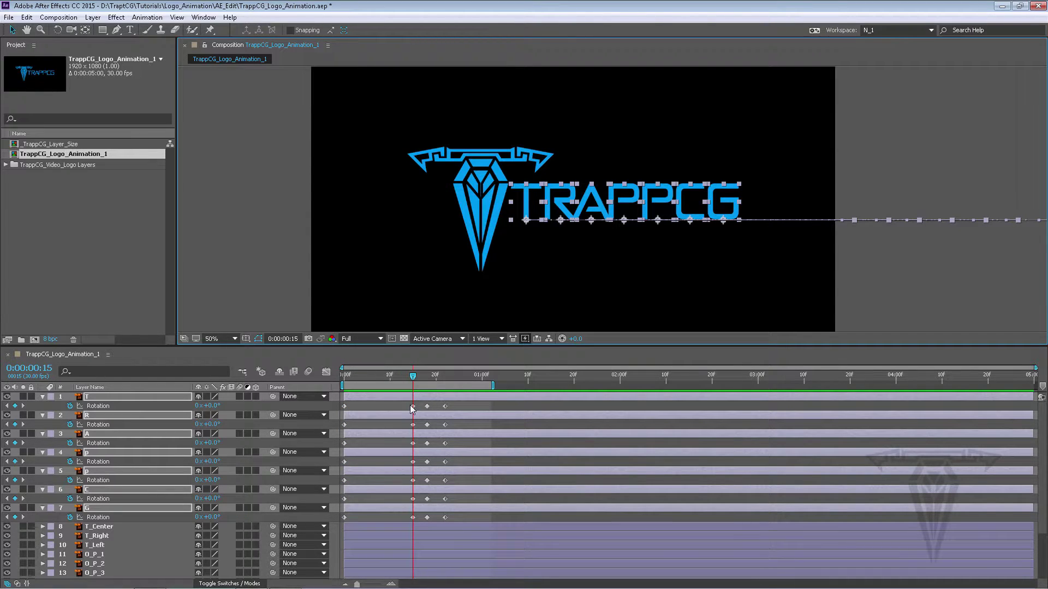
left_click_drag(413, 374, 421, 519)
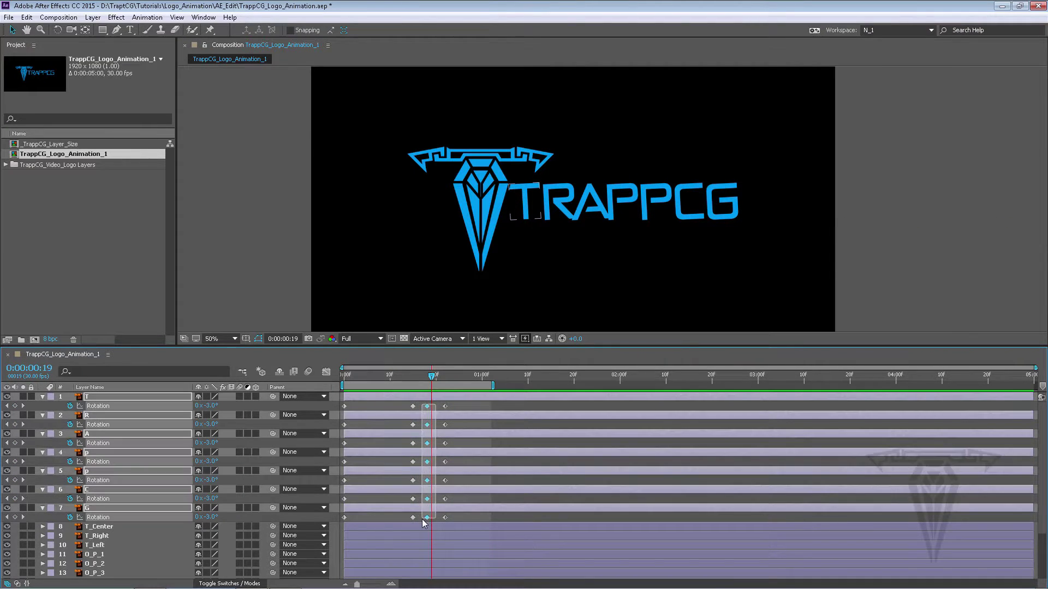
right_click(427, 406)
mouse_move(491, 540)
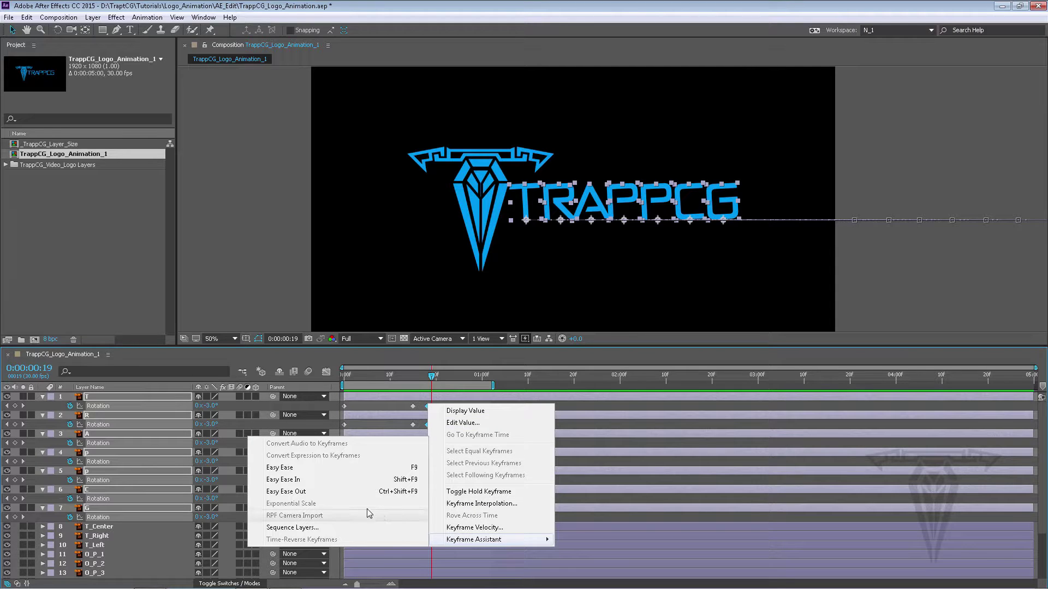
left_click(319, 481)
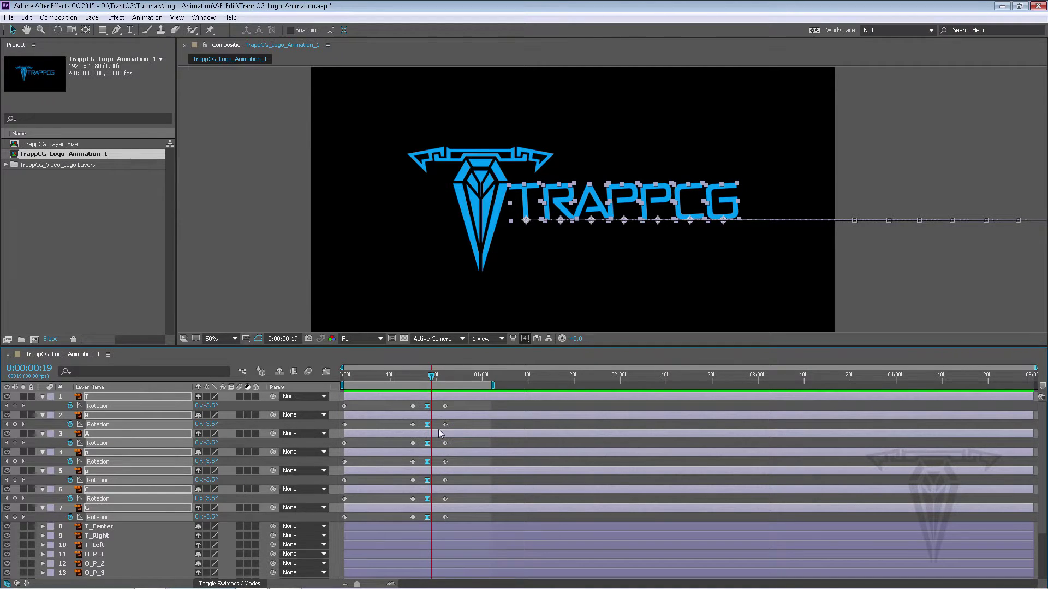
Step: Apply Easy Ease In to the final rotation keyframes of all seven letter layers and play back the result
left_click_drag(453, 405, 443, 529)
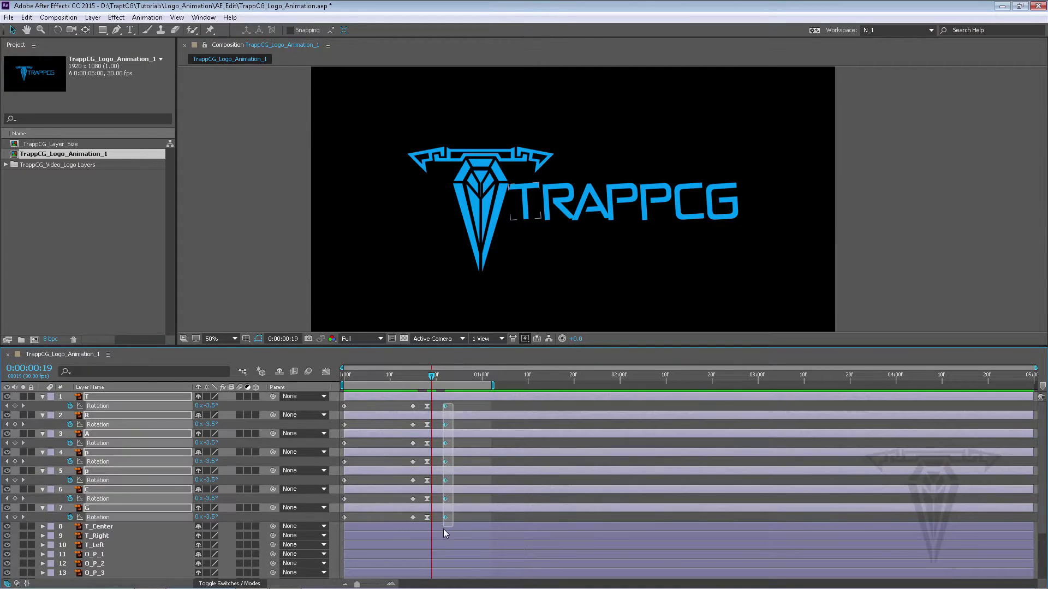
right_click(444, 407)
mouse_move(491, 541)
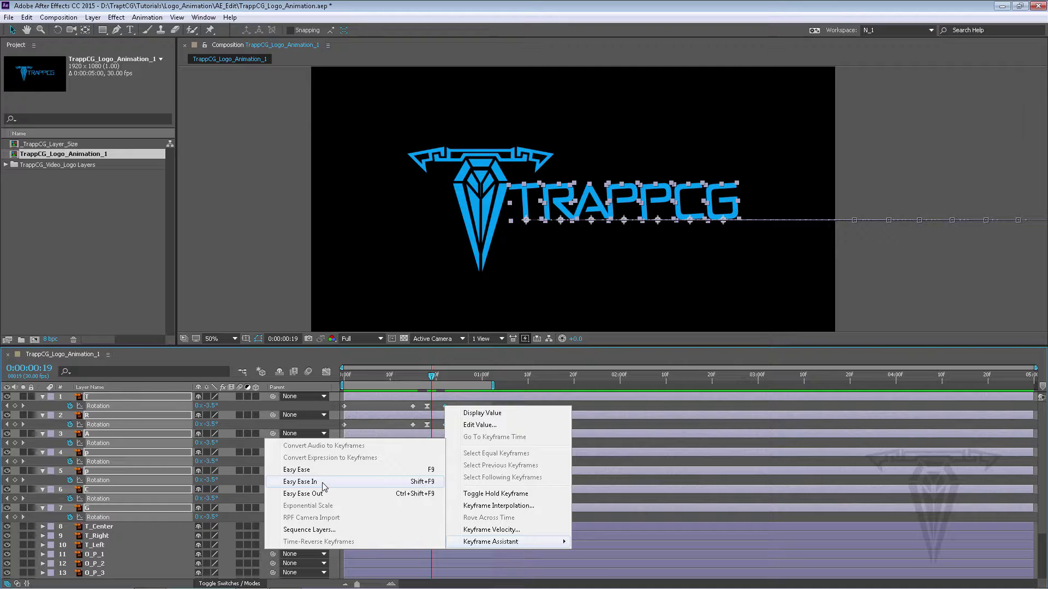
left_click(323, 483)
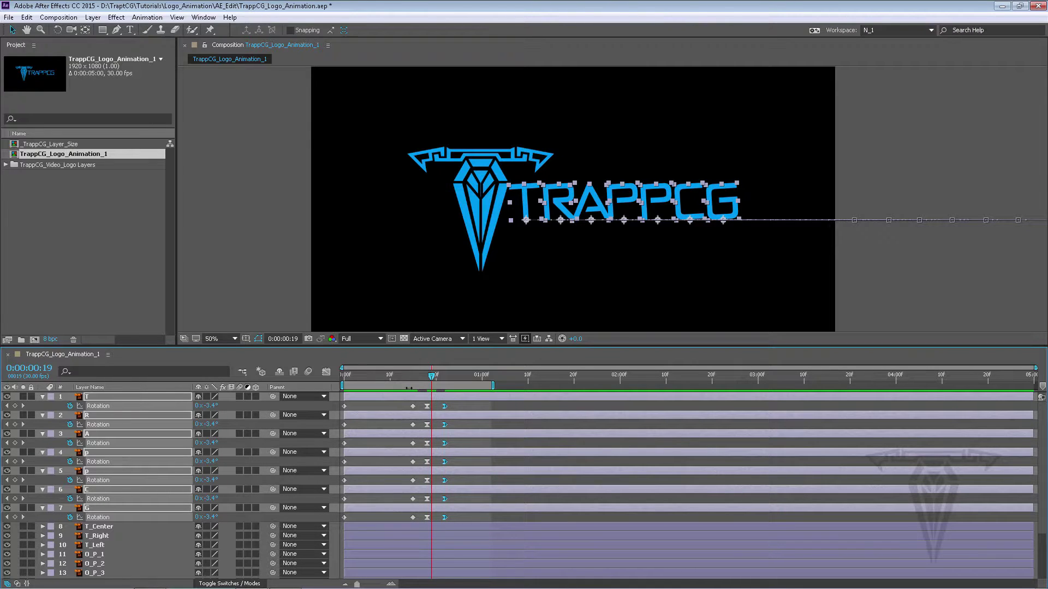
key("space")
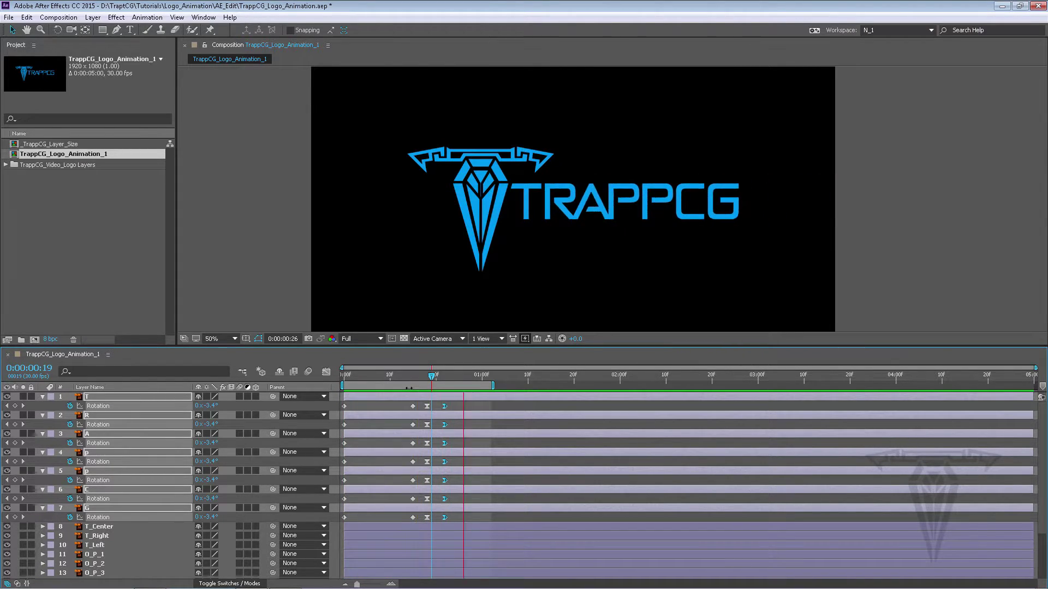
key("space")
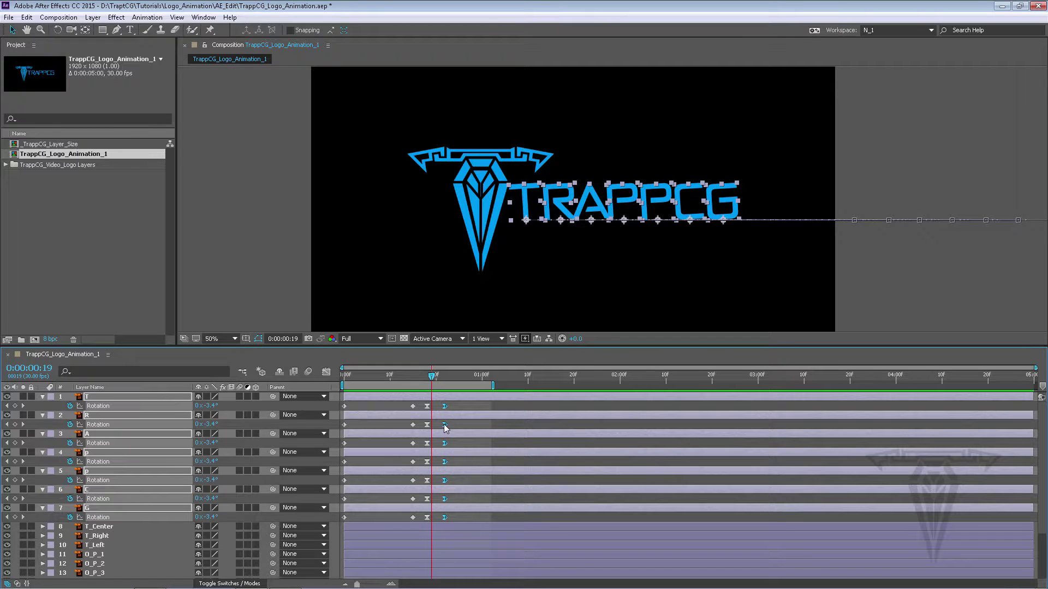
Step: Shift the final rotation keyframes of all seven letters one frame later, to frame 23, and play back the animation from the start
left_click_drag(444, 425, 450, 423)
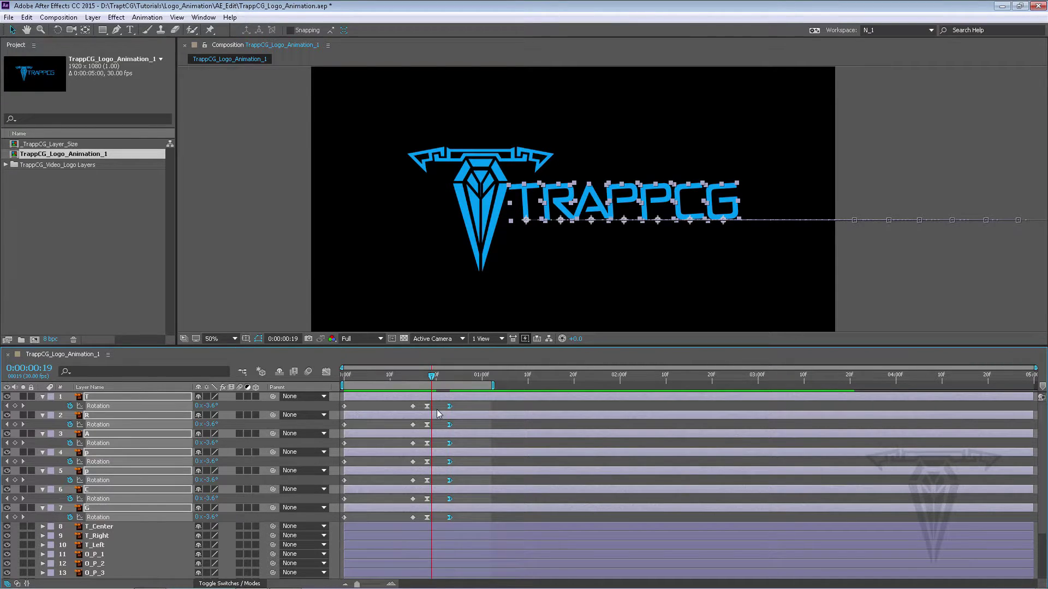
key("space")
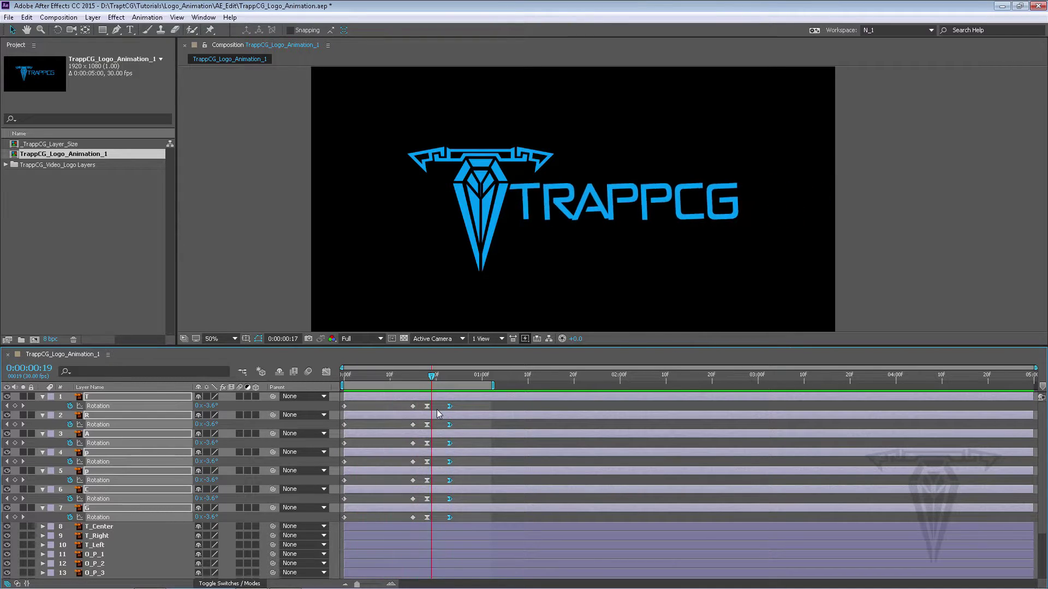
key("space")
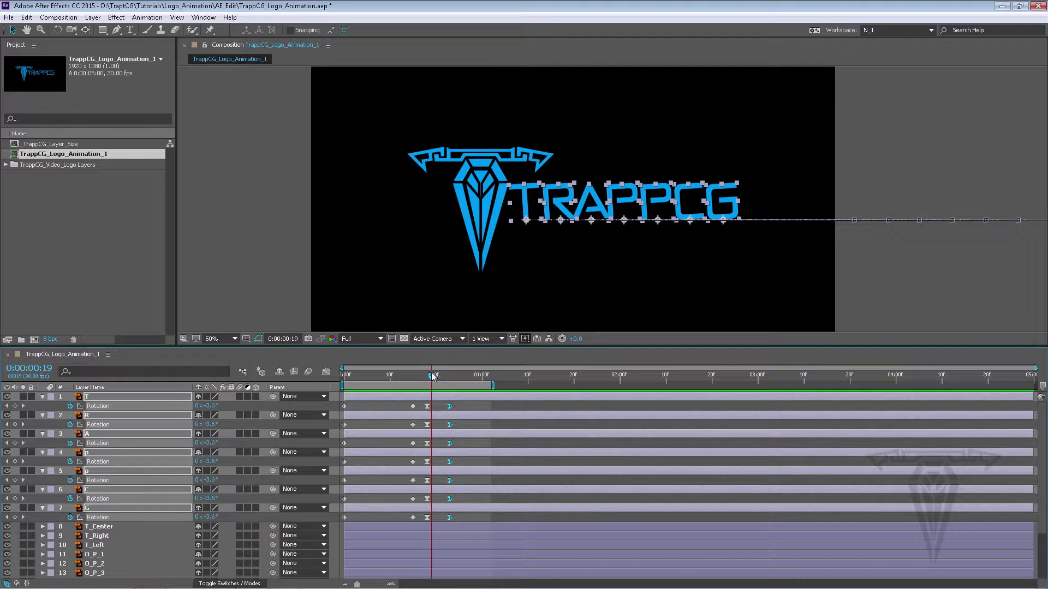
left_click_drag(433, 373, 312, 368)
key("space")
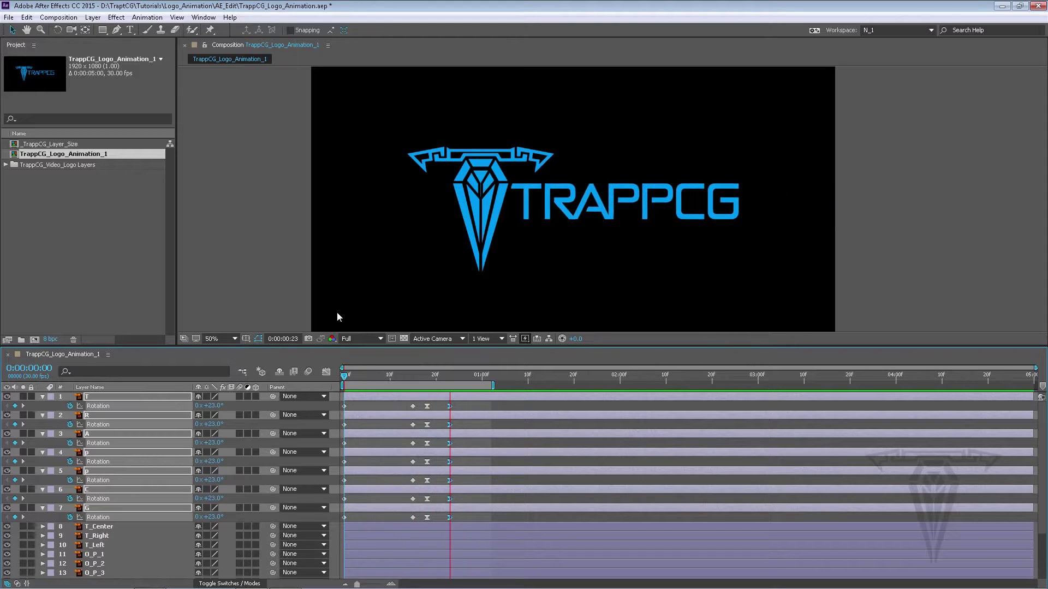
key("space")
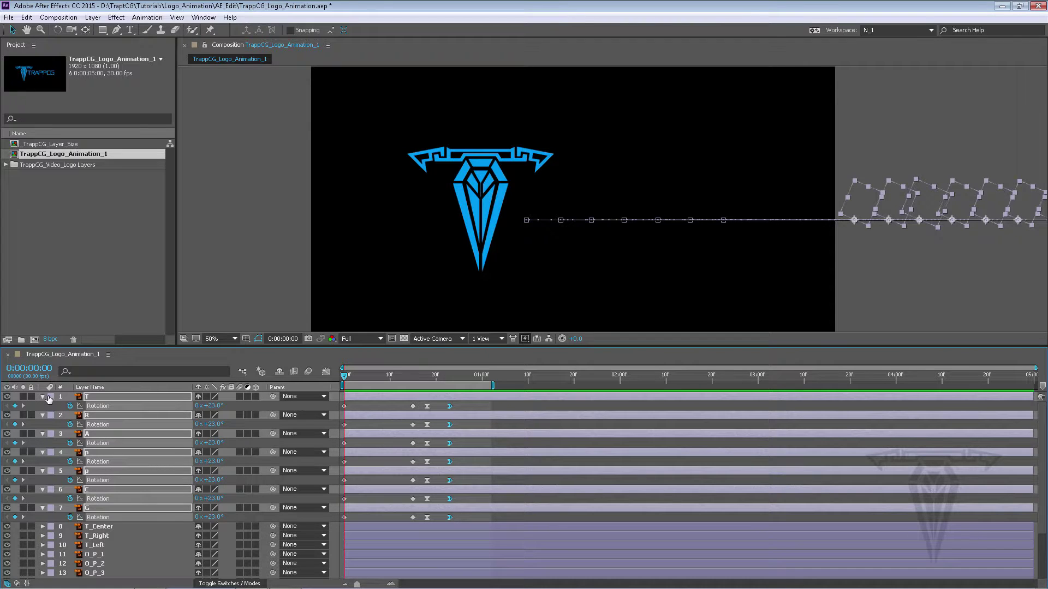
Step: Collapse the animated properties of the seven letter layers and clear their selection
key("u")
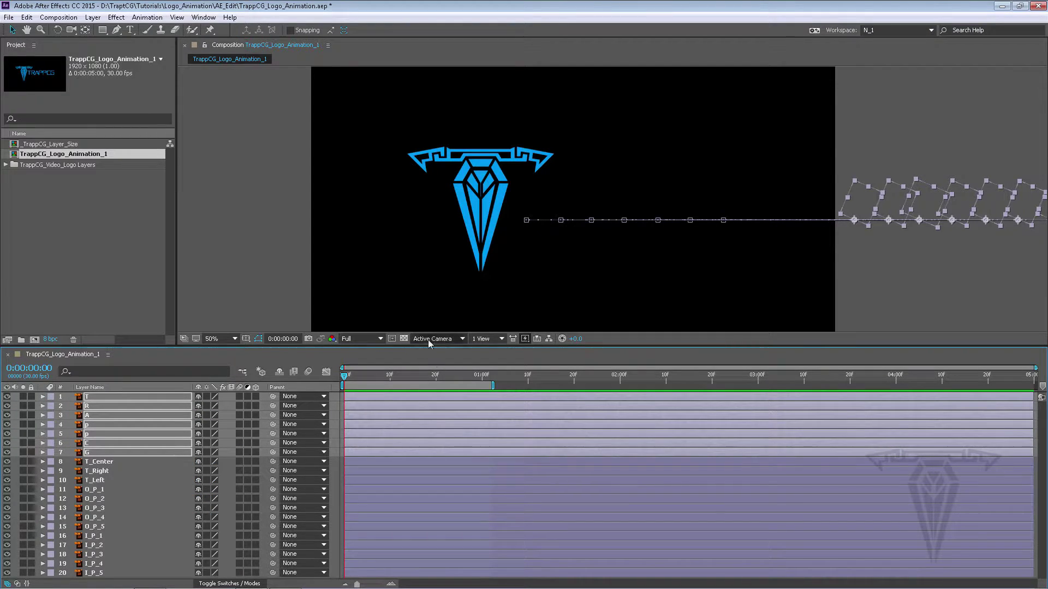
left_click(385, 479)
left_click(382, 471)
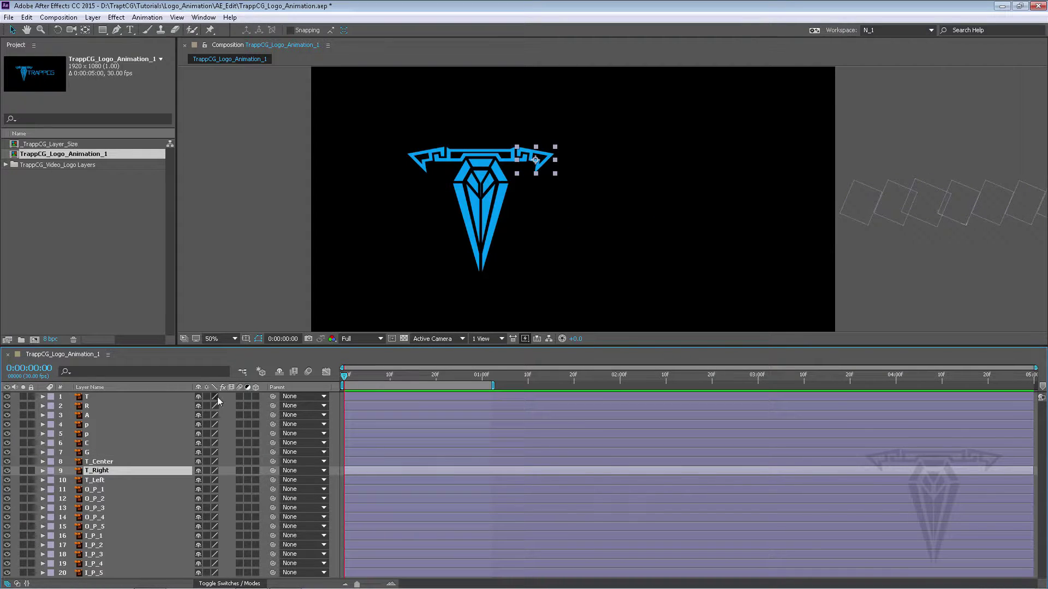
Step: Stagger the layers from R to G by sliding each one about two frames later than the preceding letter
left_click(90, 407)
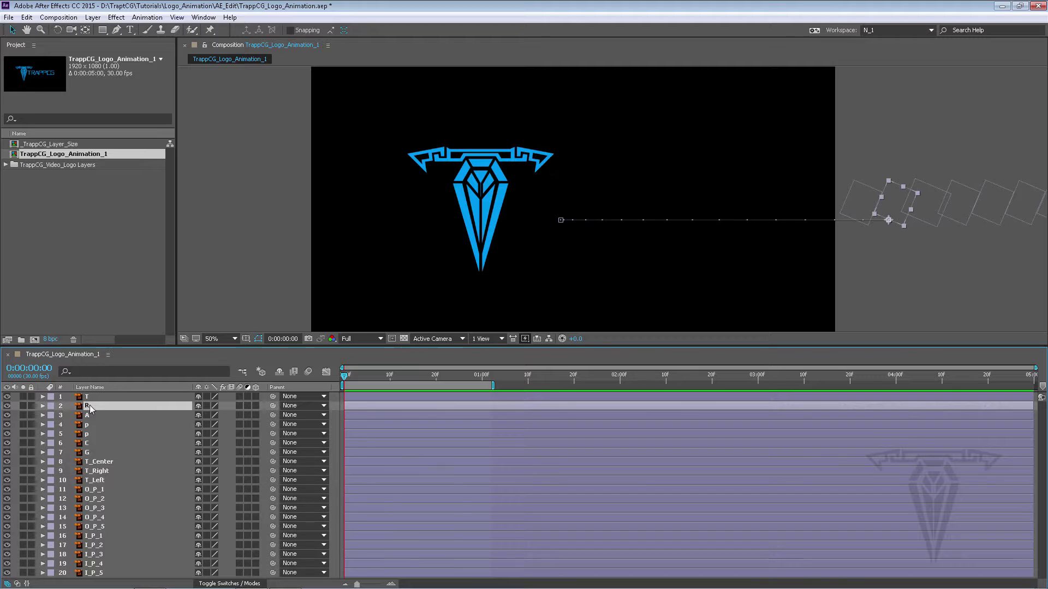
left_click_drag(365, 405, 401, 441)
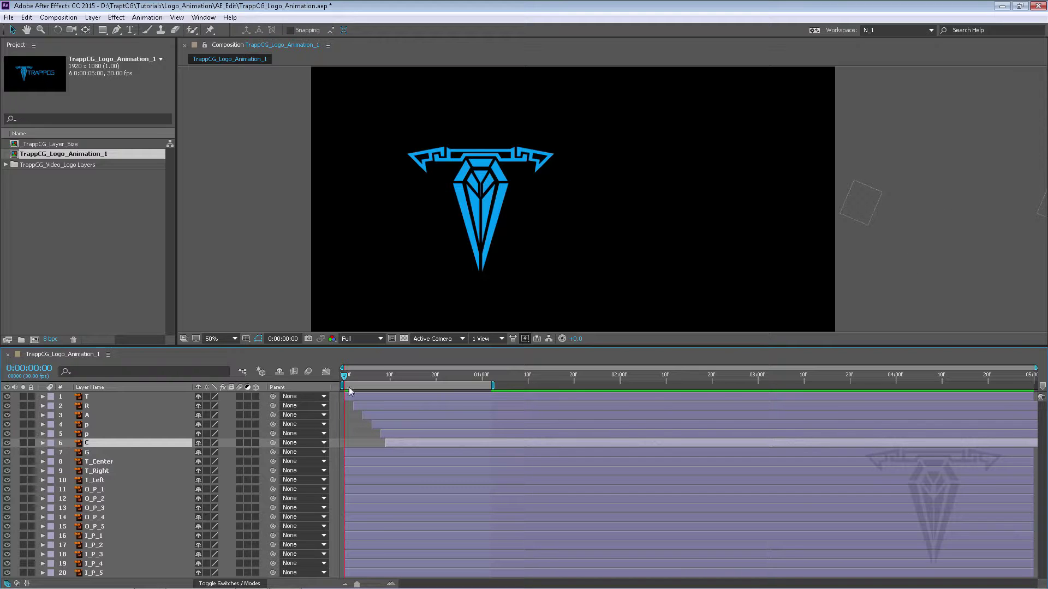
left_click(355, 453)
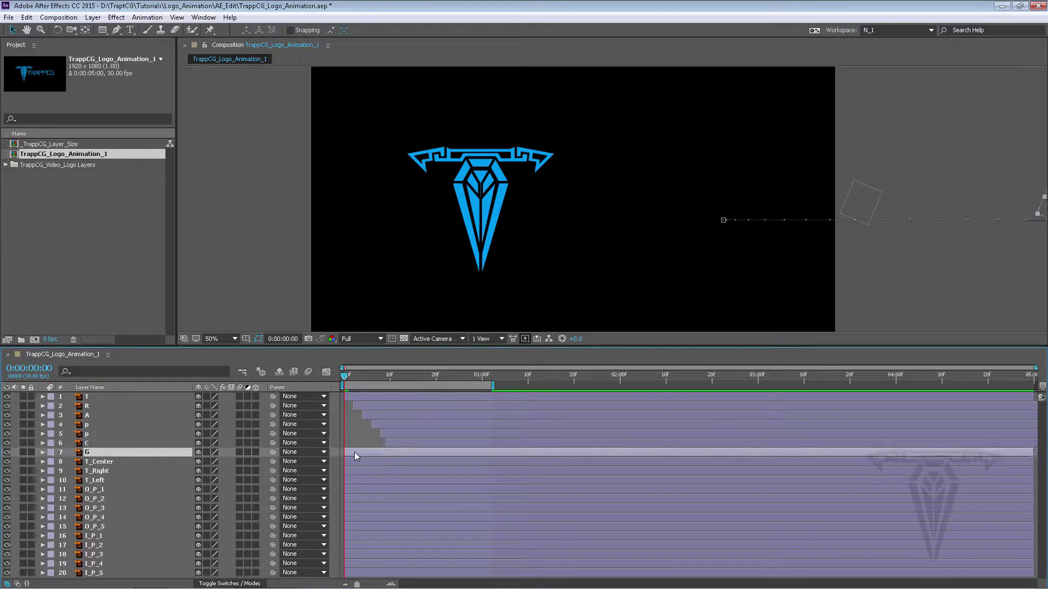
left_click_drag(355, 452, 407, 450)
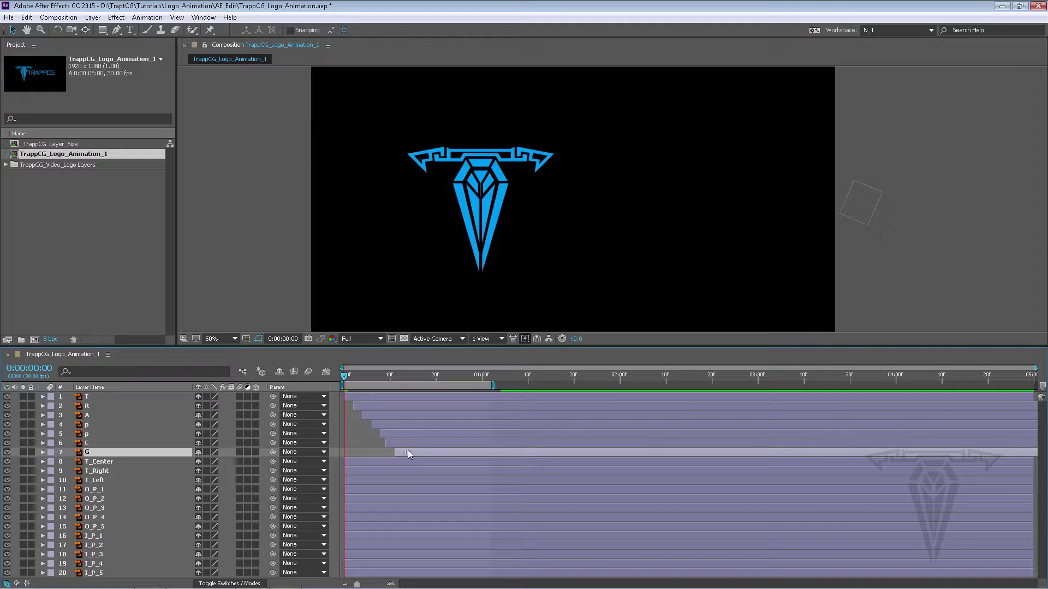
Step: Extend the work area end to about 1:11 and play back the staggered letters, returning to frame 0
left_click_drag(344, 373, 526, 386)
key("space")
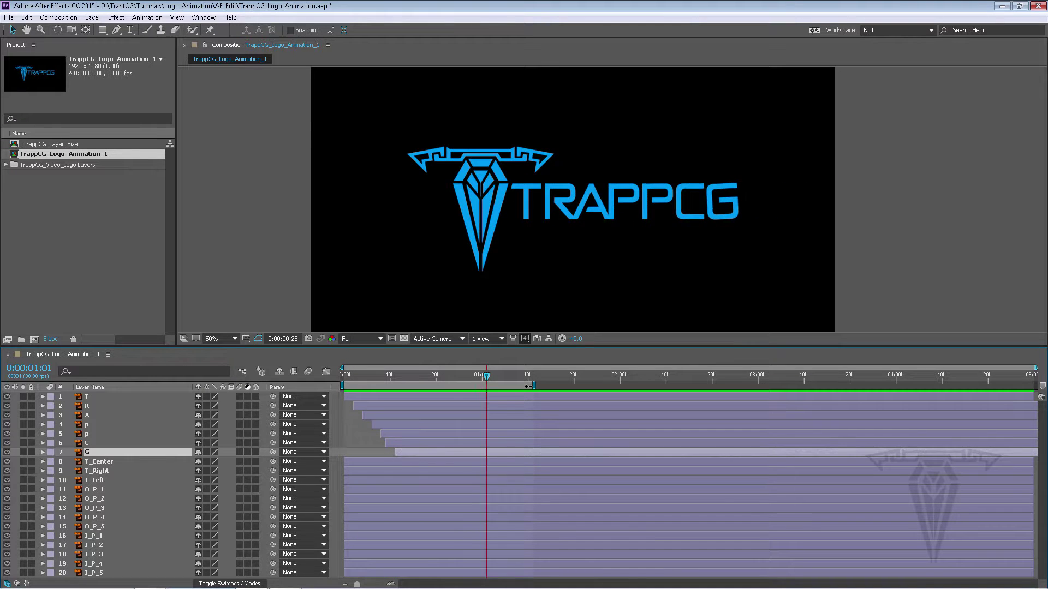
key("space")
left_click_drag(377, 374, 341, 381)
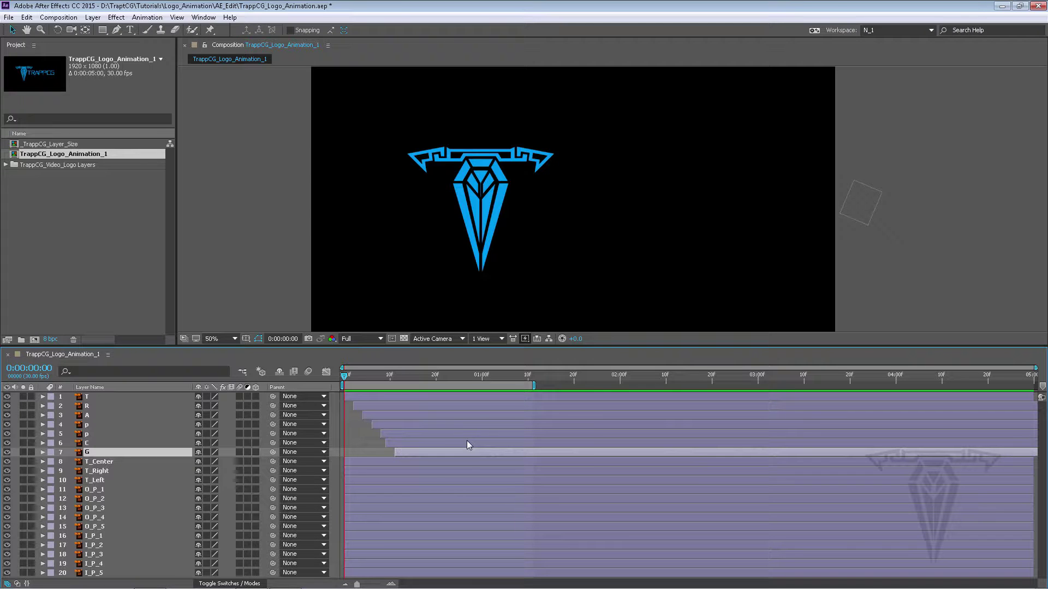
Step: Undo the work area extension and the manual staggering of the letter layers
key("ctrl+z")
key("ctrl+z")
key("ctrl+z")
key("ctrl+z")
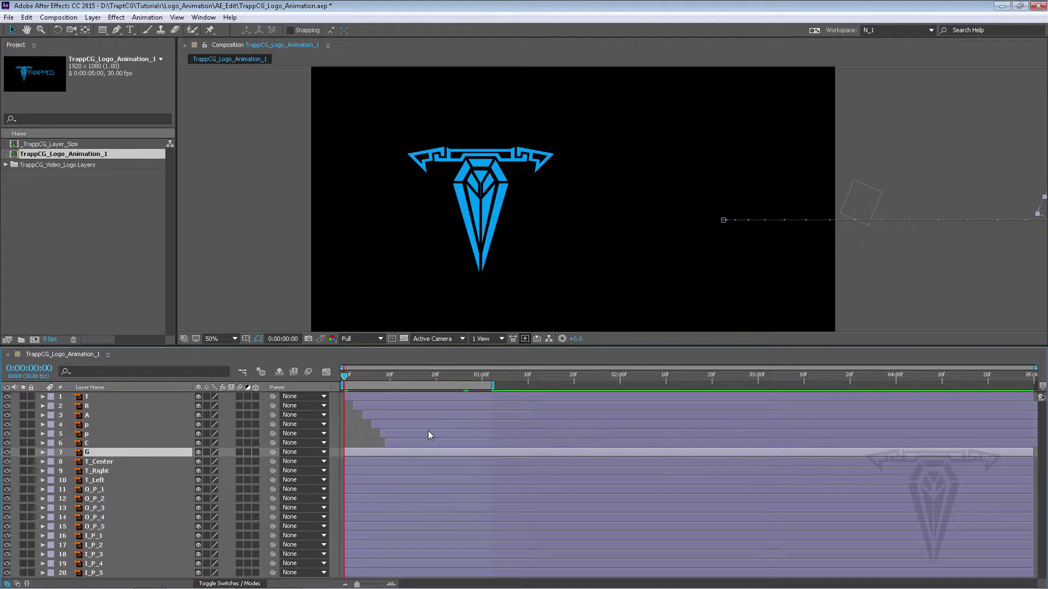
key("ctrl+z")
key("ctrl+z")
key("ctrl+z")
key("ctrl+z")
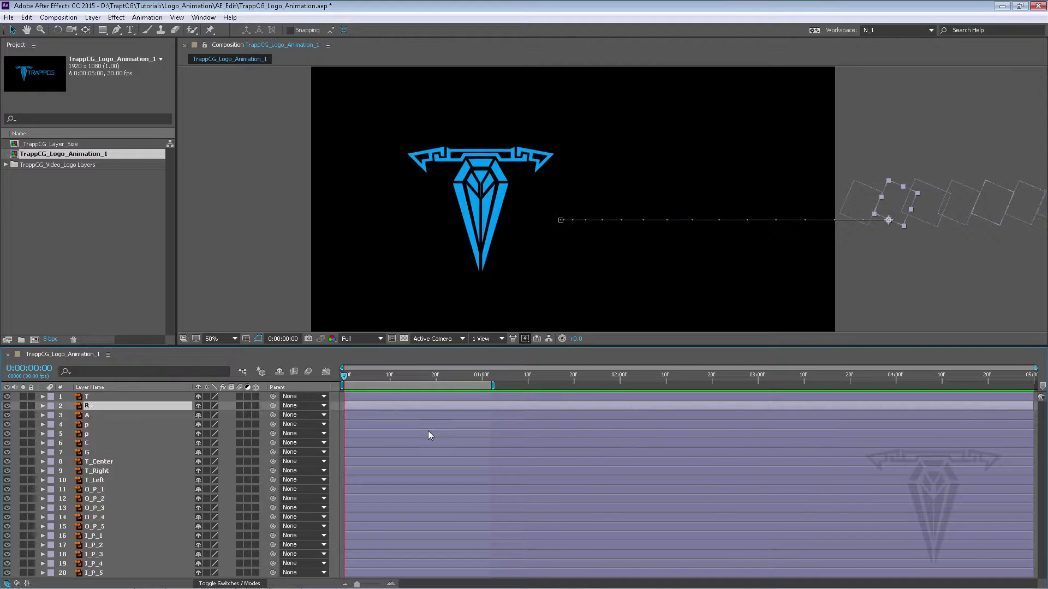
Step: Try trimming the end of the R layer to about frame 23, and extend it back to full length
left_click_drag(352, 376, 468, 382)
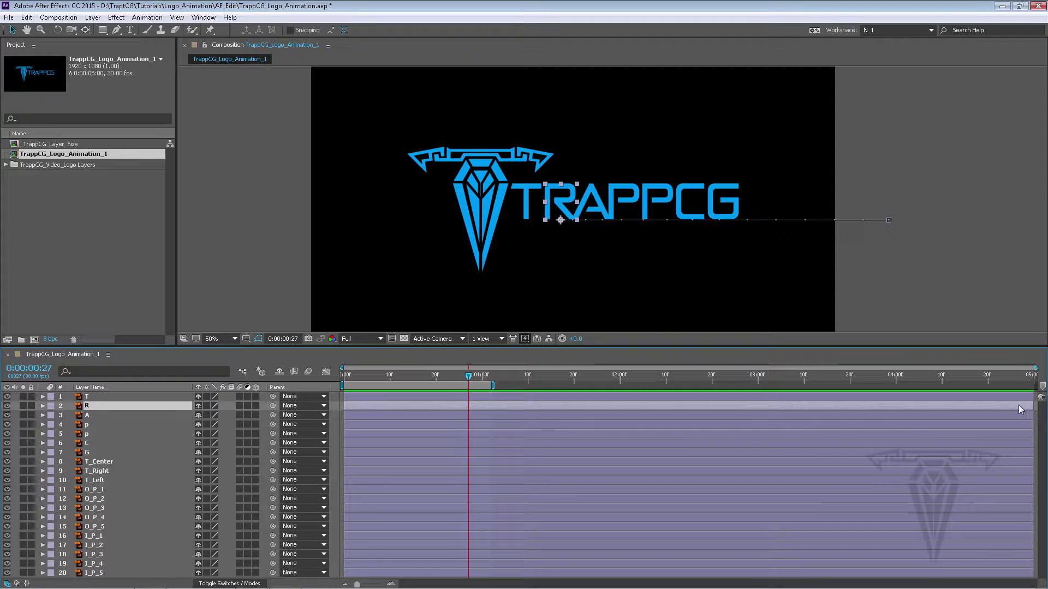
left_click_drag(1032, 404, 448, 406)
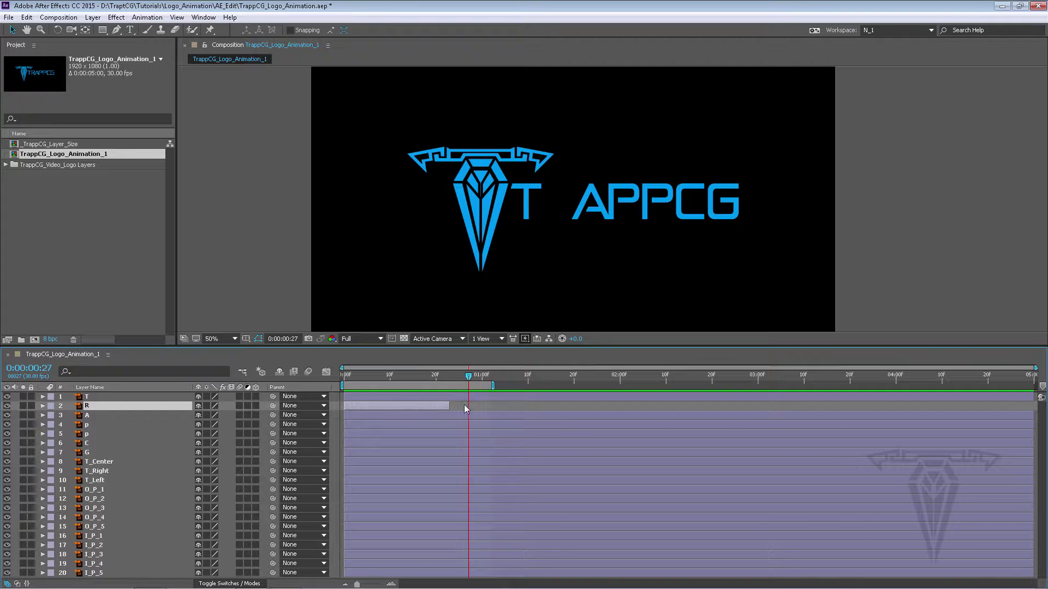
left_click_drag(448, 405, 1033, 405)
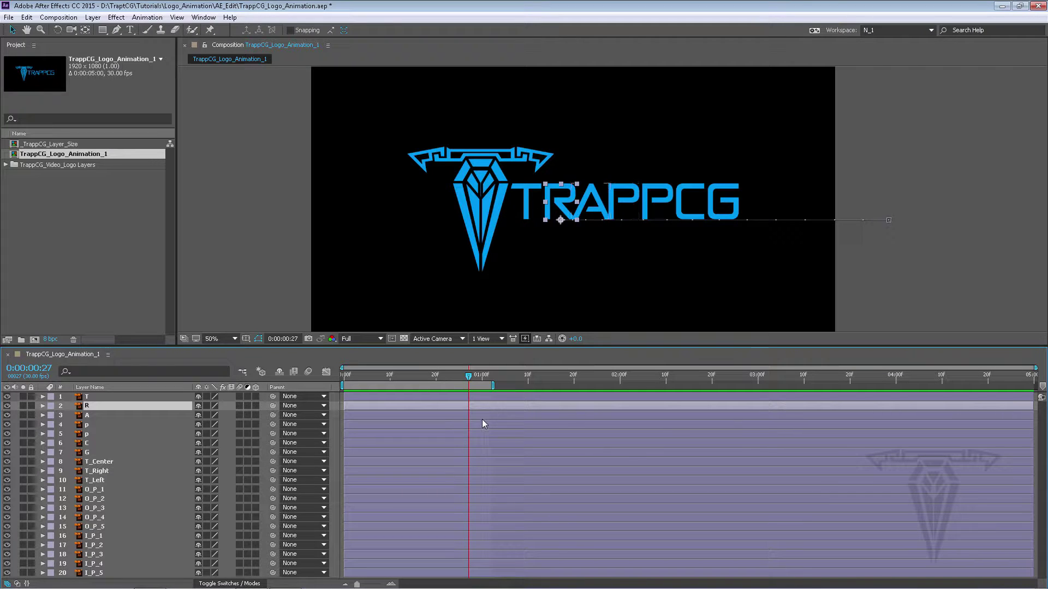
Step: Select all seven letter layers from T to G and move the current time to frame 2
left_click(352, 398)
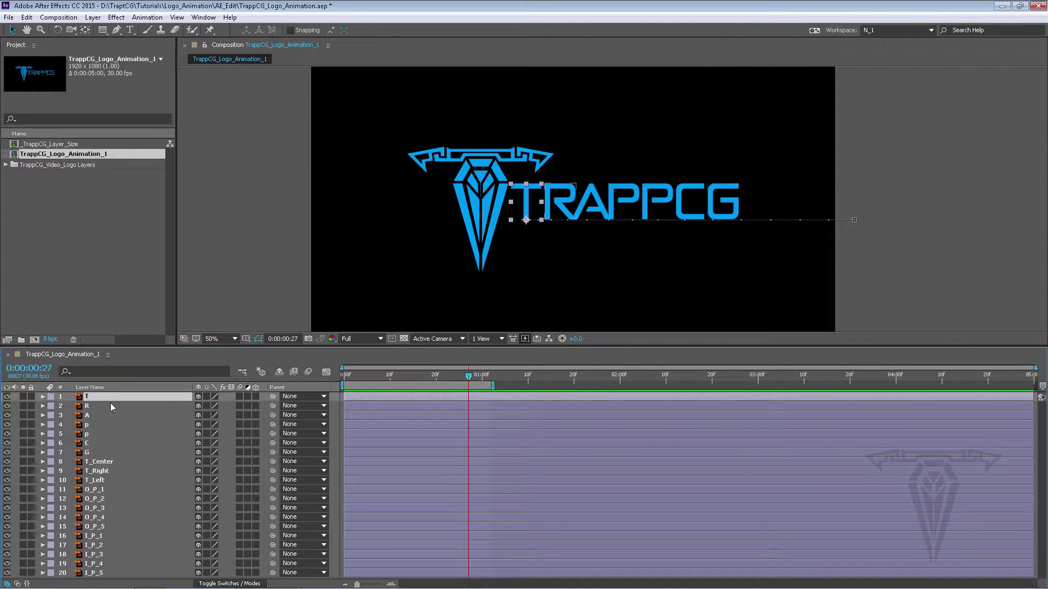
left_click(87, 450, "shift")
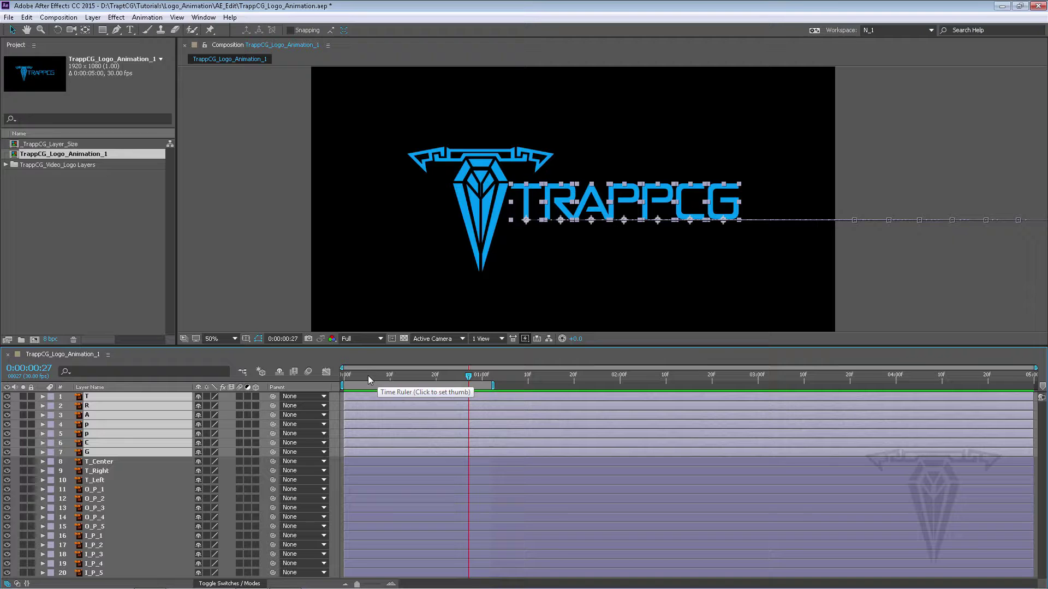
left_click_drag(368, 376, 347, 375)
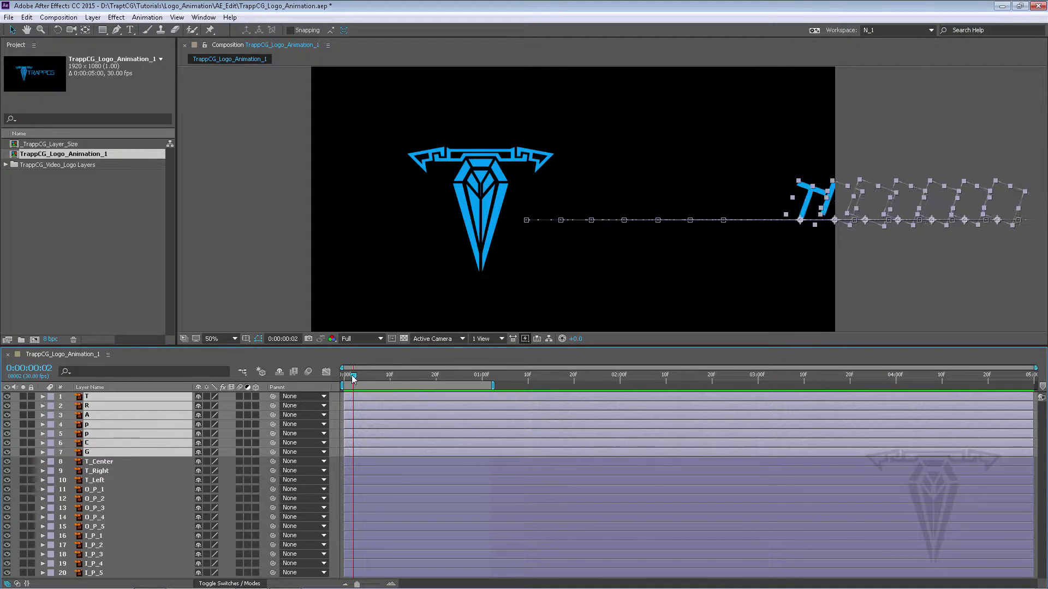
mouse_move(351, 375)
left_mouse_down()
mouse_move(342, 375)
mouse_move(353, 375)
left_mouse_up()
Step: Try trimming the ends and the starts of the selected letter layers at frame 2, undoing each trim
left_click_drag(1031, 397, 365, 395)
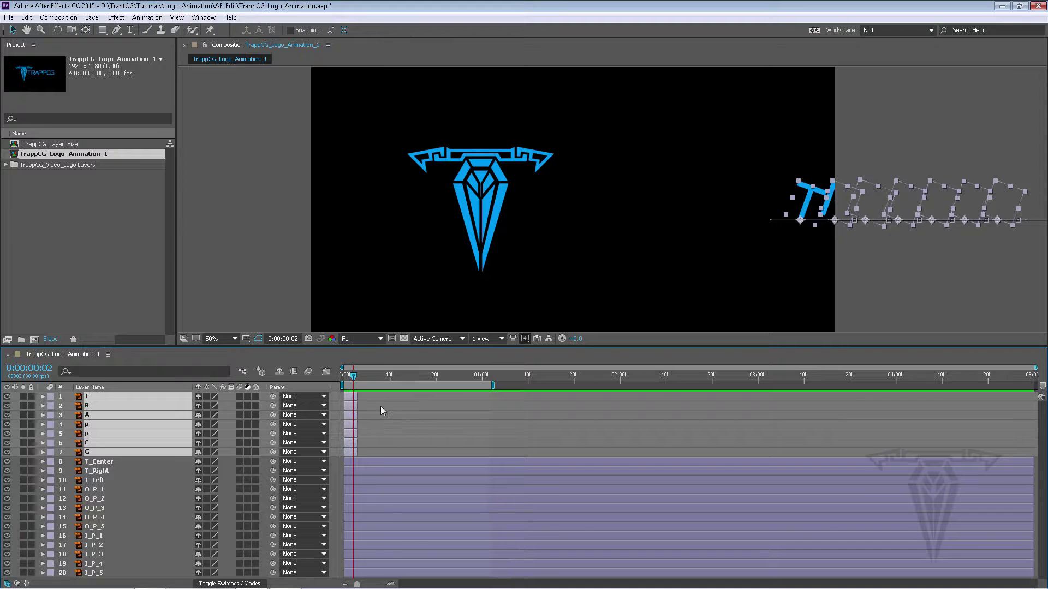
key("ctrl+z")
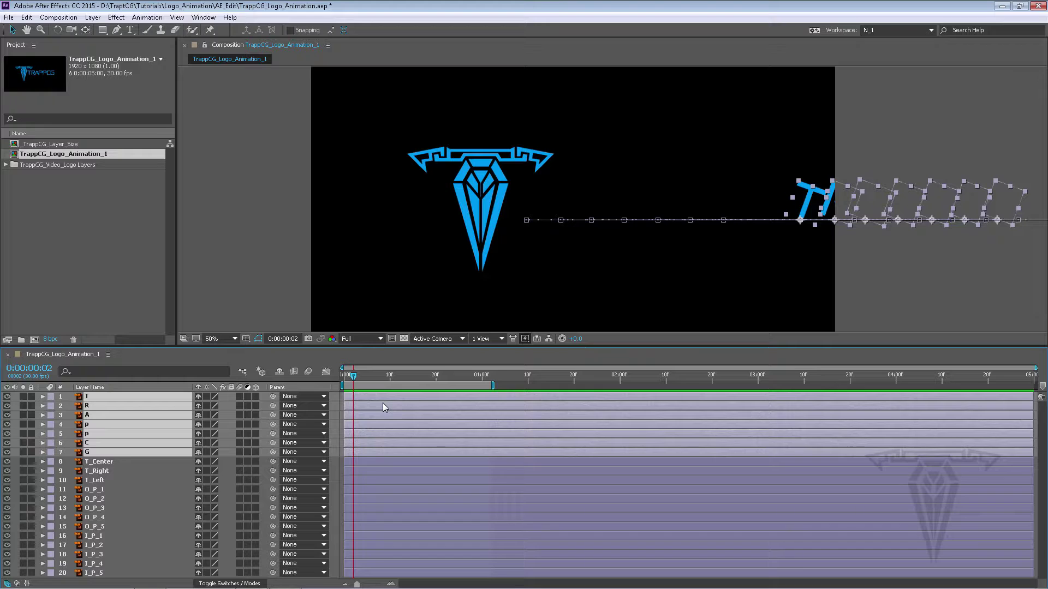
key("alt+bracketright")
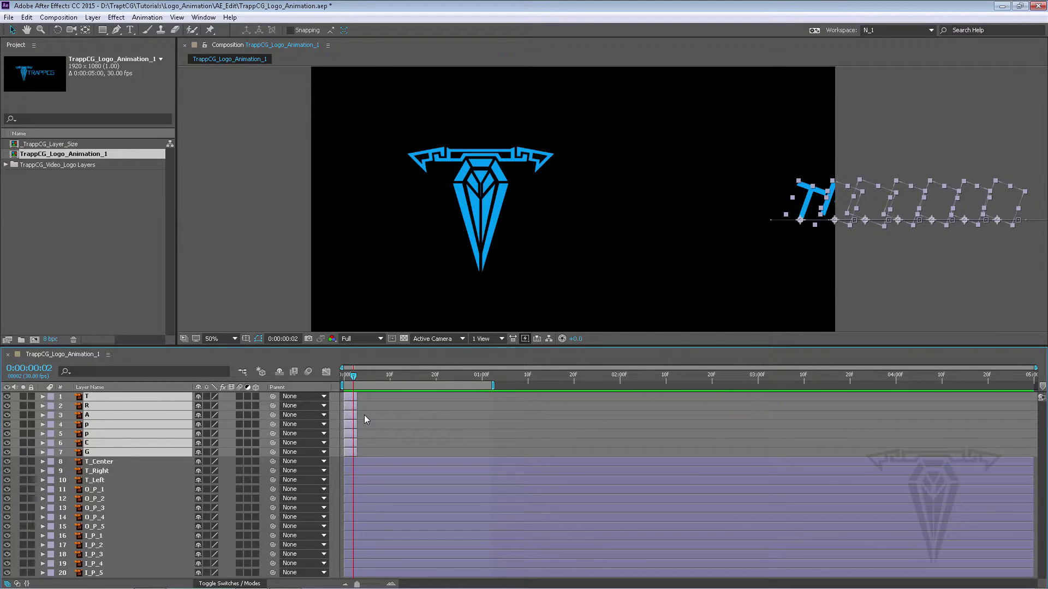
key("ctrl+z")
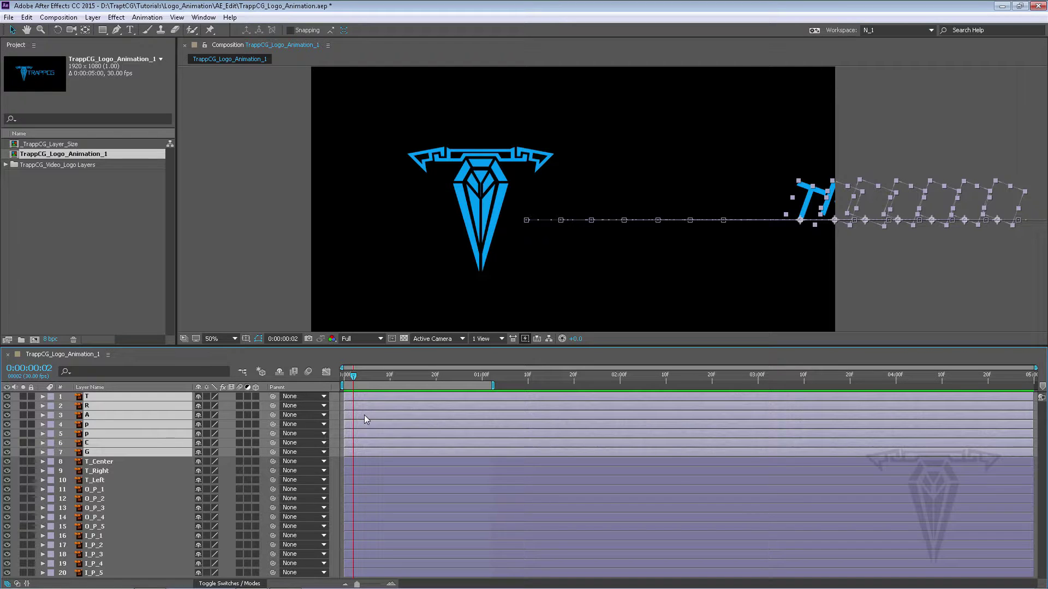
key("alt+bracketleft")
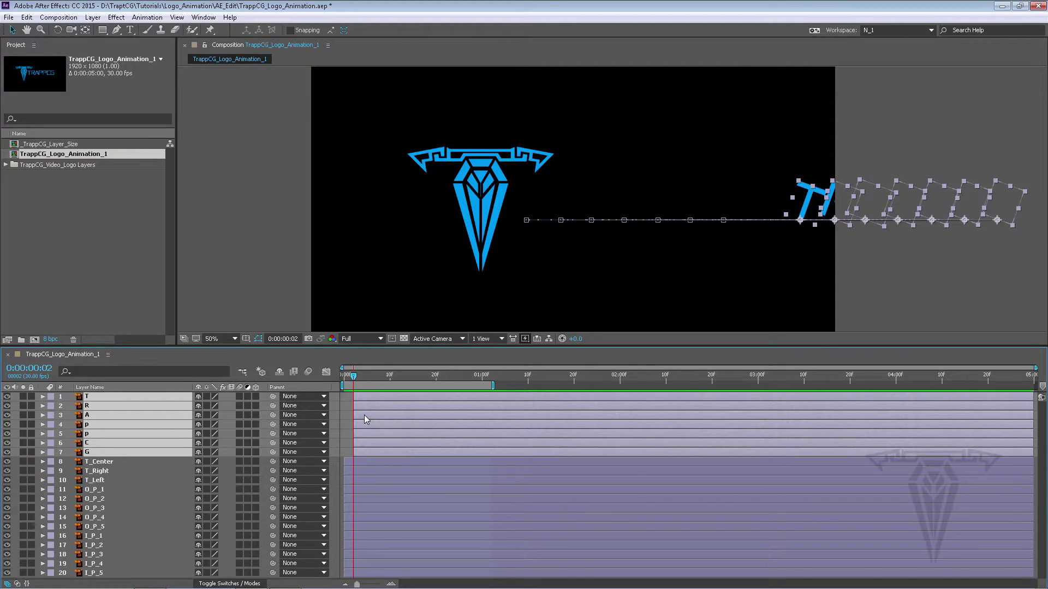
key("ctrl+z")
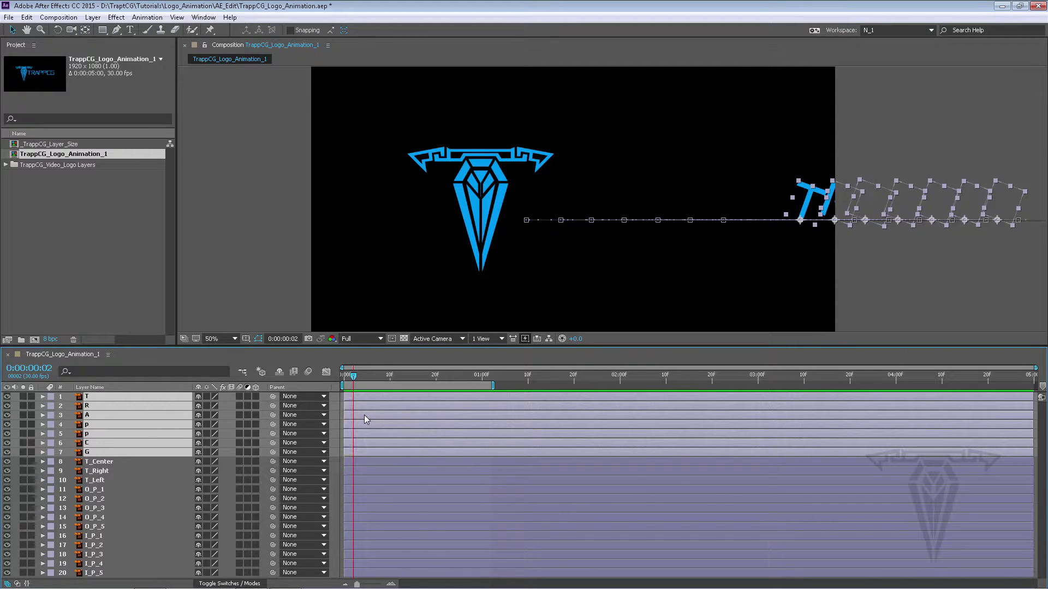
Step: Trim the out points of all seven selected letter layers to the current time at frame 2
key("alt+bracketright")
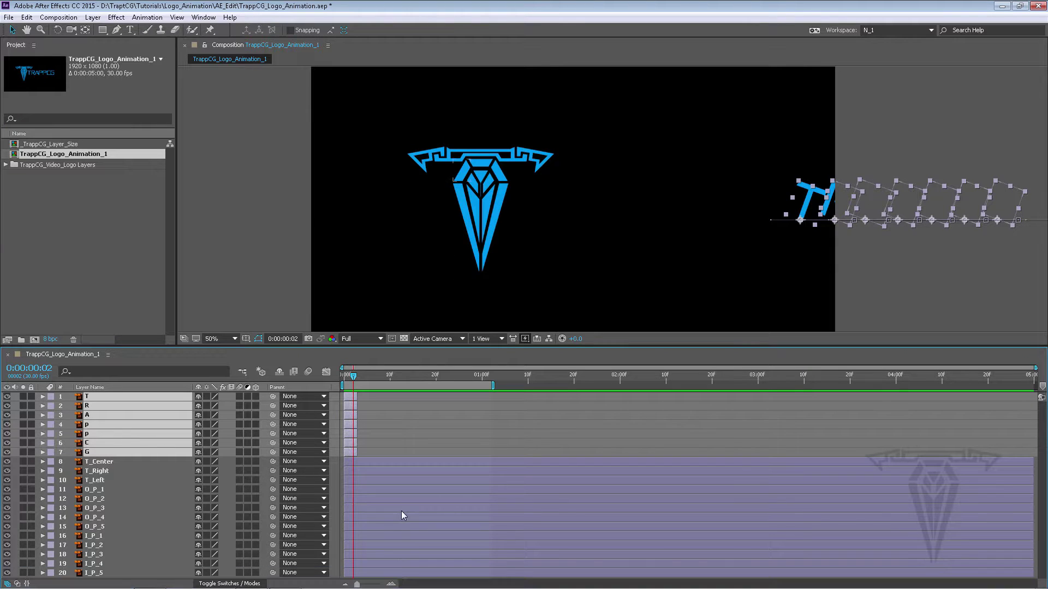
left_click(391, 583)
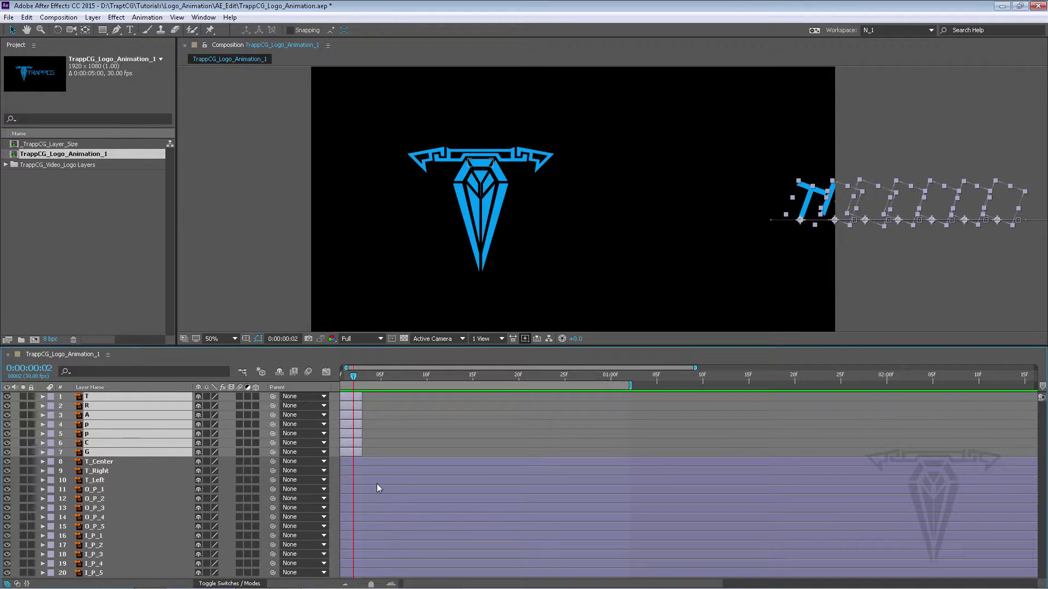
key("space")
left_click_drag(417, 482, 473, 479)
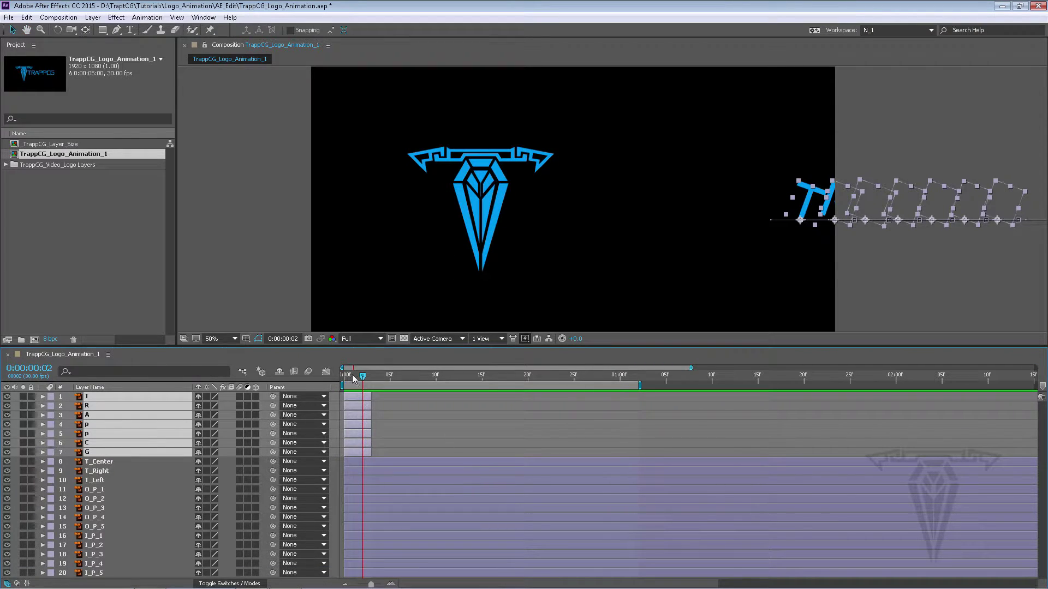
Step: Sequence the seven selected letter layers one after another from frame 0, using Sequence Layers with no overlap
mouse_move(345, 379)
left_mouse_down()
mouse_move(362, 383)
mouse_move(344, 383)
mouse_move(363, 397)
mouse_move(363, 377)
mouse_move(344, 376)
left_mouse_up()
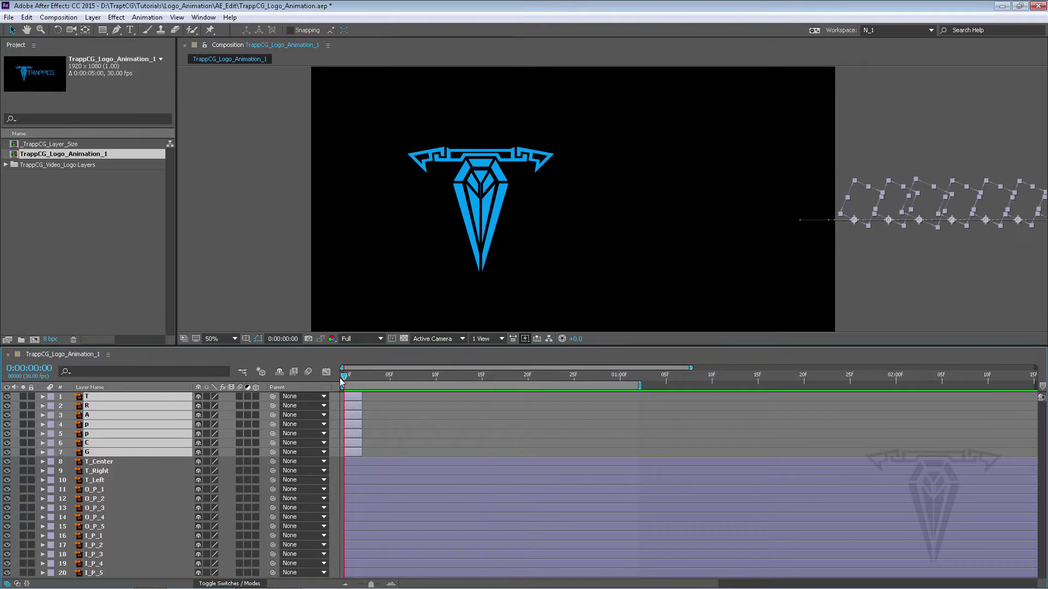
right_click(359, 399)
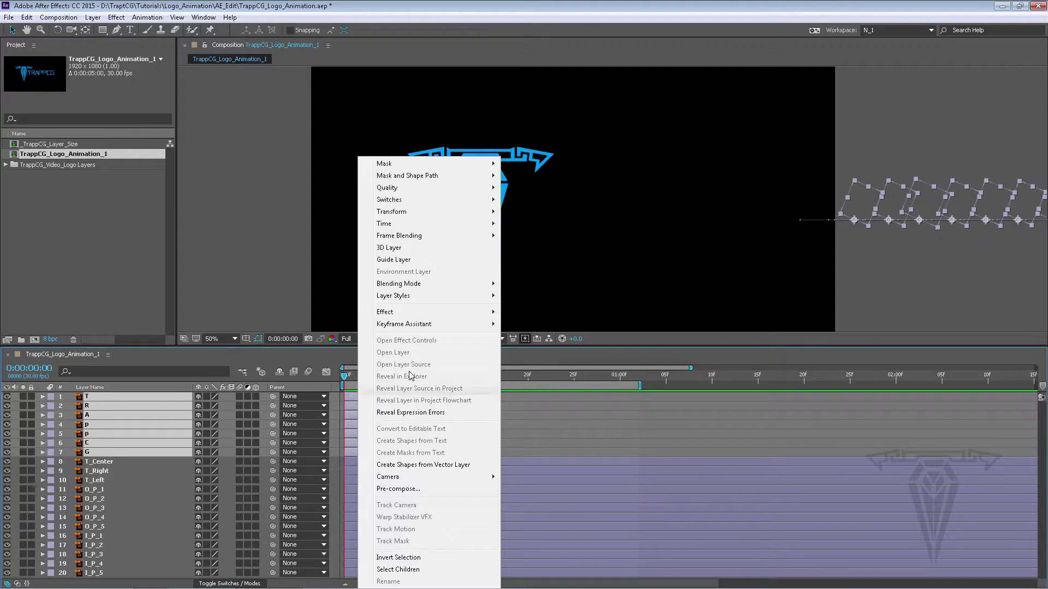
mouse_move(371, 325)
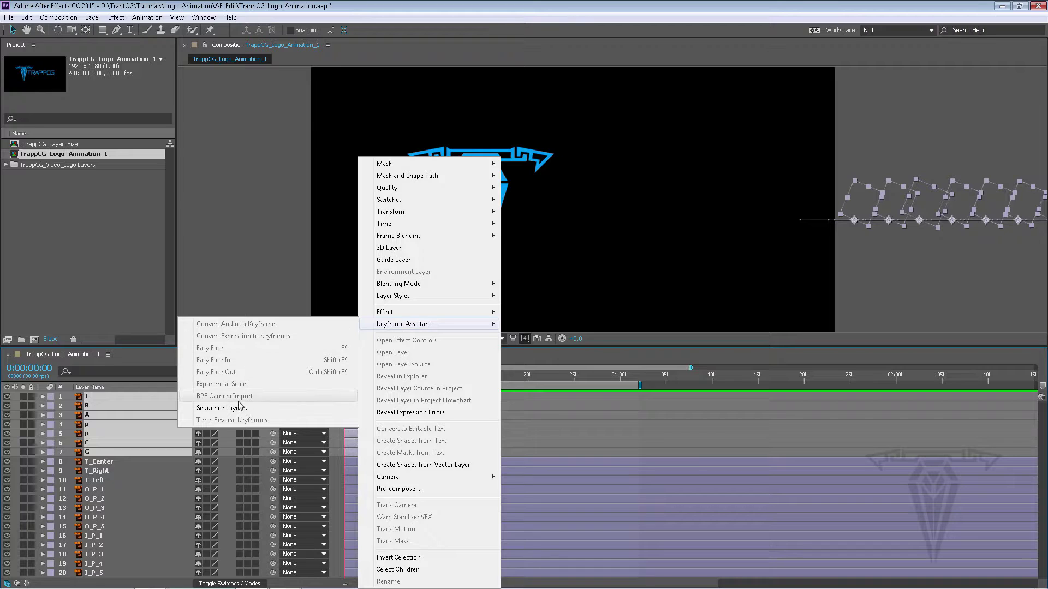
left_click(221, 408)
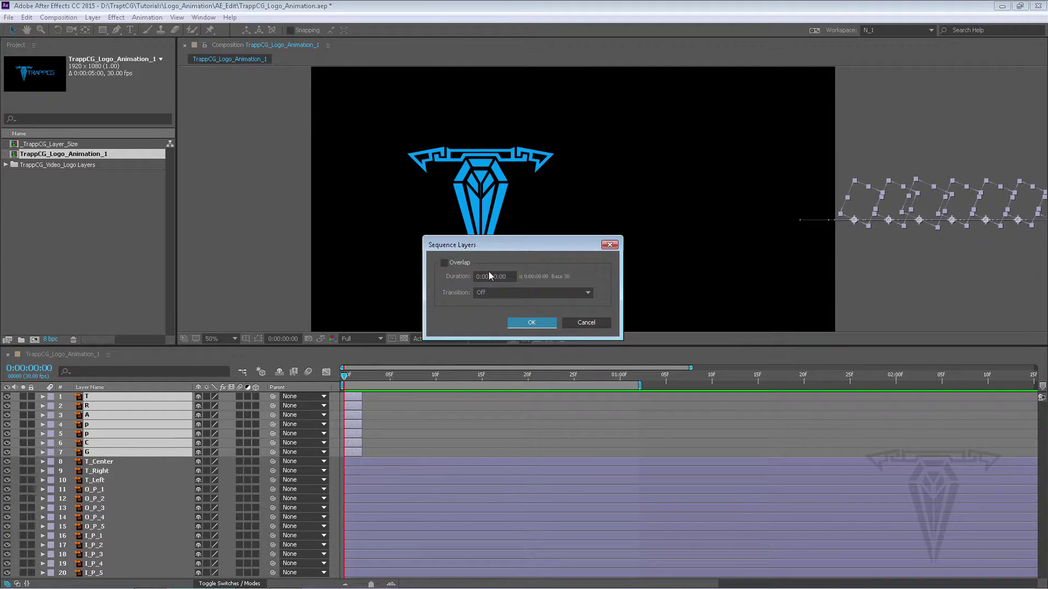
left_click(534, 324)
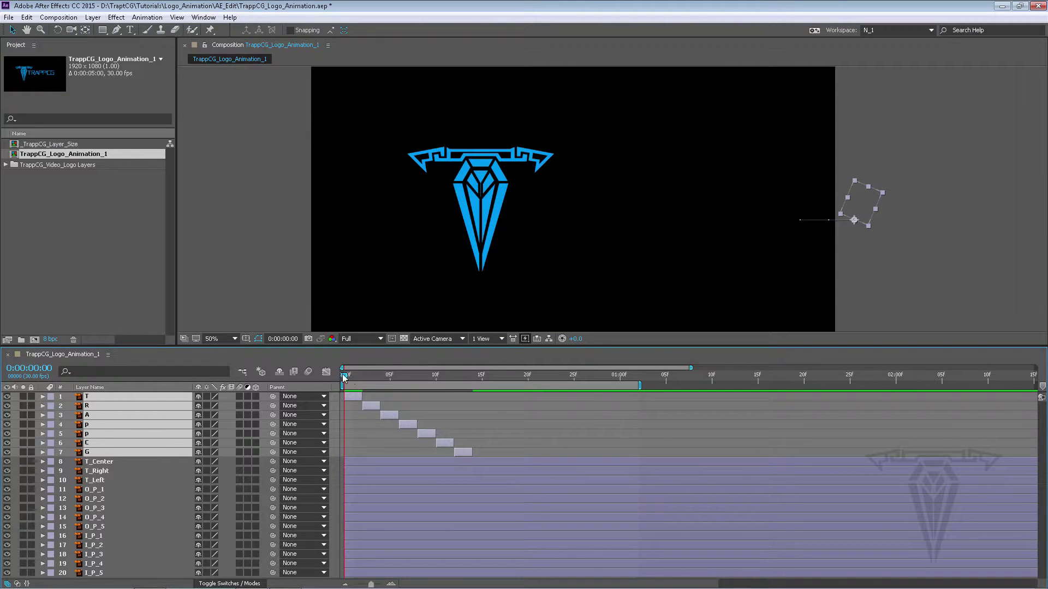
Step: Extend the out points of the seven sequenced letter layers to the end of the composition at 0:00:04:29
left_click_drag(343, 376, 1047, 382)
left_click(346, 584)
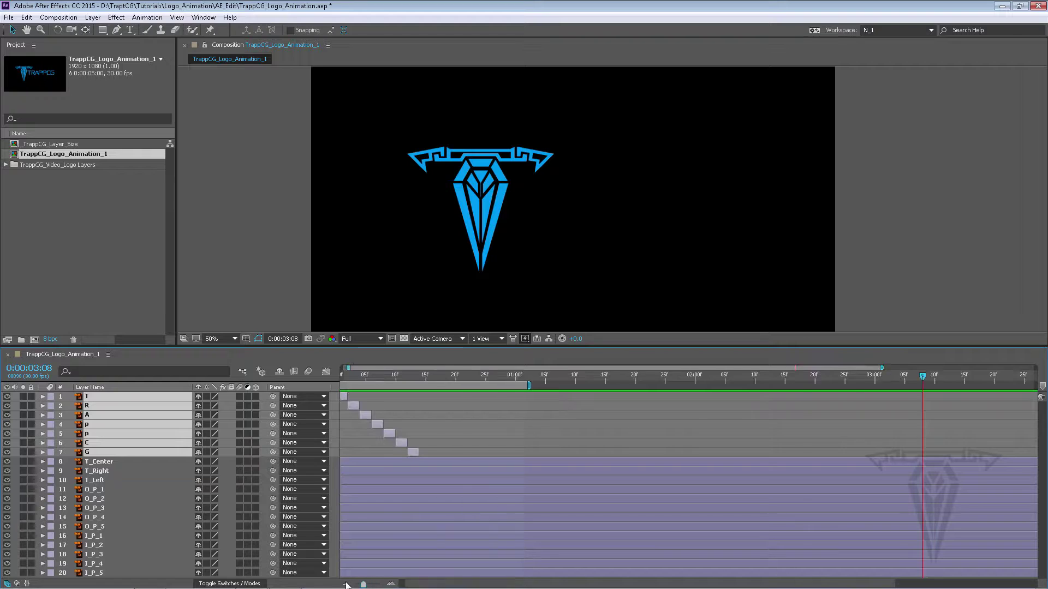
left_click(346, 584)
left_click_drag(1014, 373, 1029, 375)
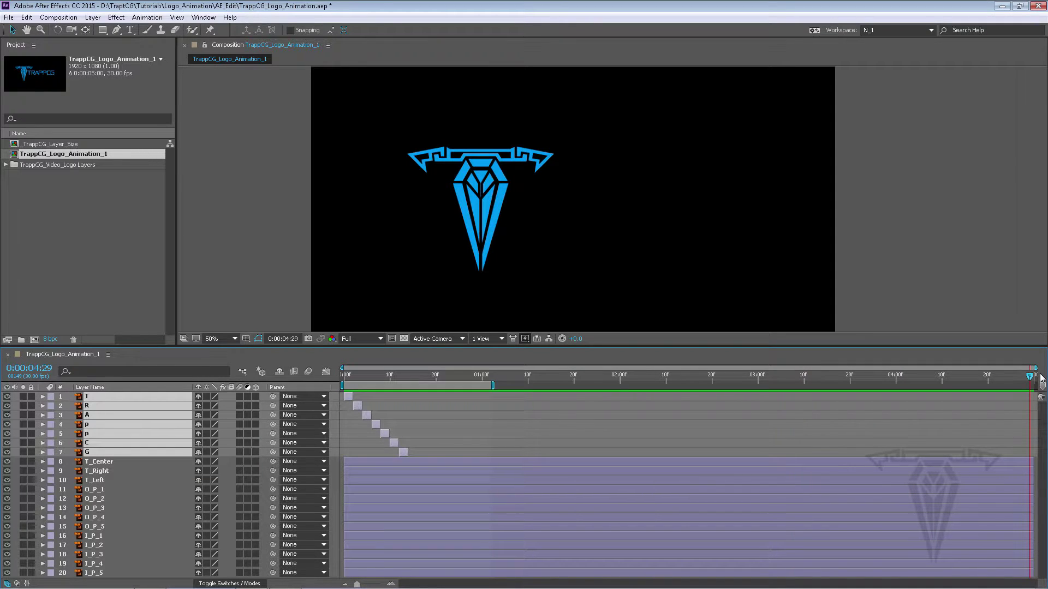
key("alt+bracketright")
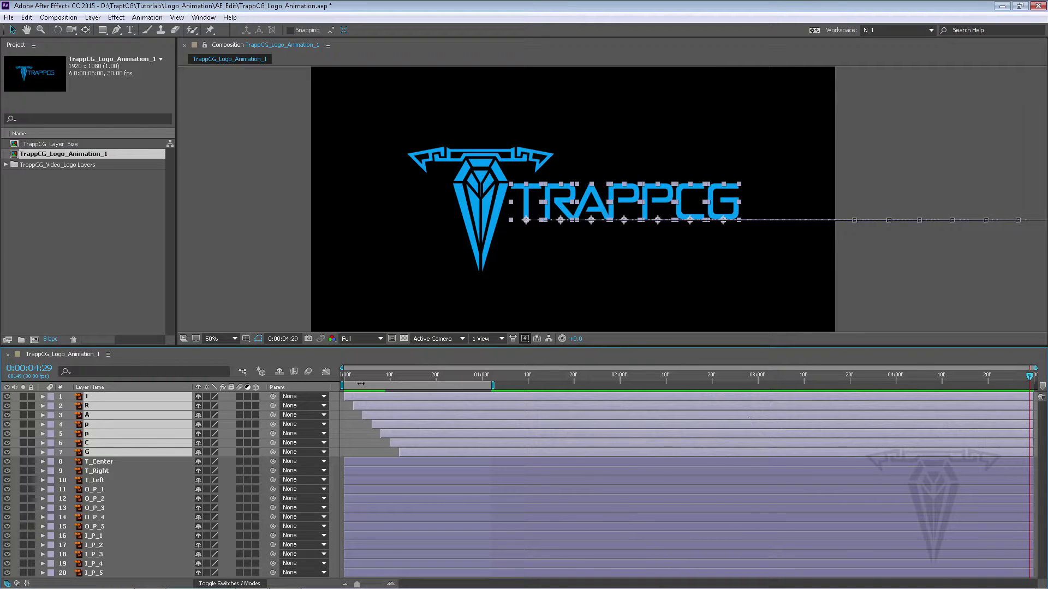
Step: Play back and scrub the staggered letter animation from the start to 0:00:01:02, and save the project
key("Home")
key("space")
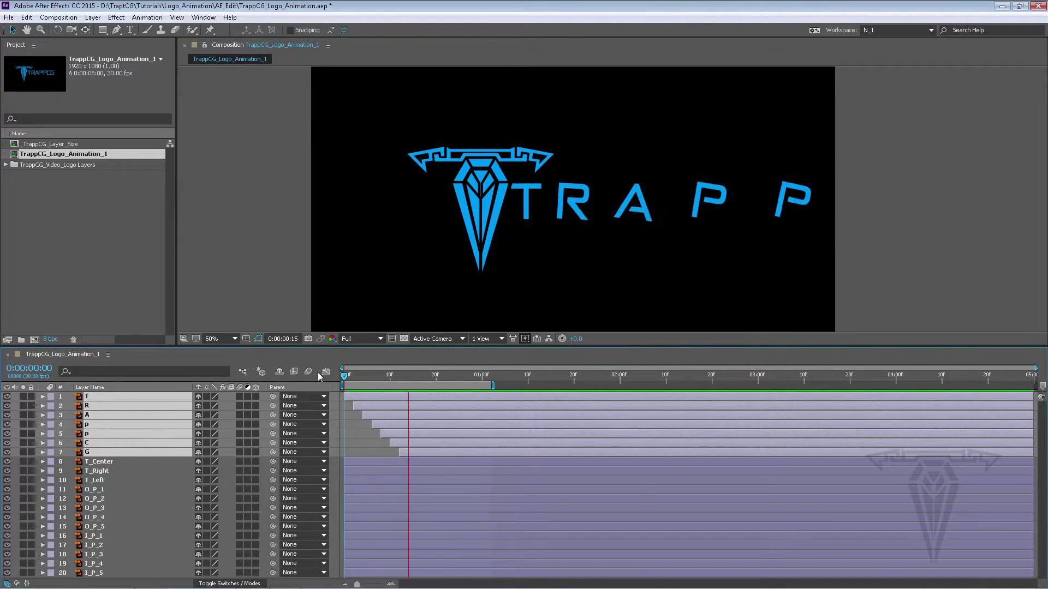
left_click(371, 374)
left_click_drag(372, 374, 437, 377)
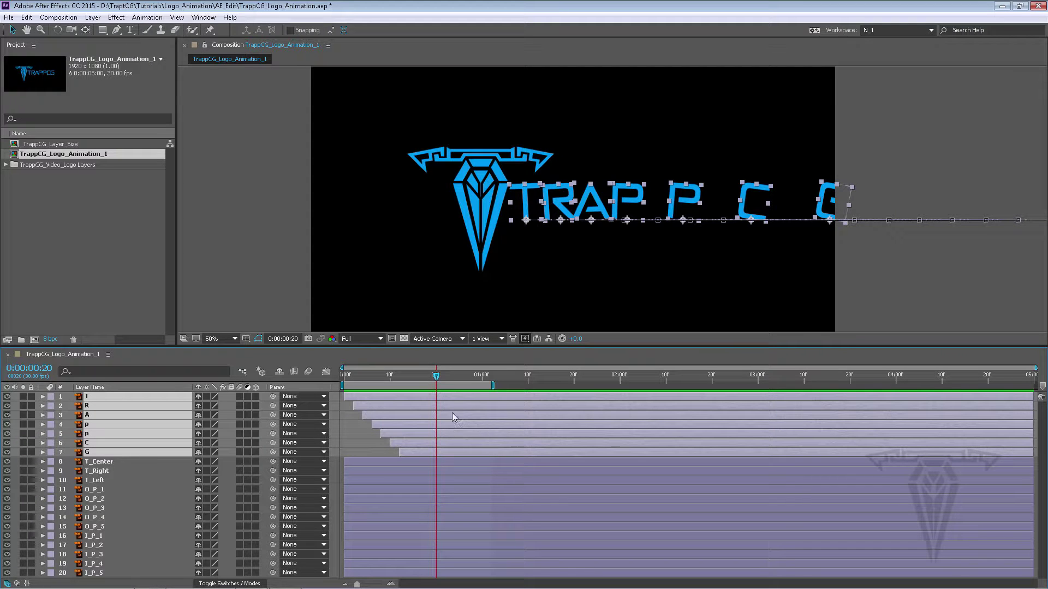
left_click_drag(436, 376, 491, 377)
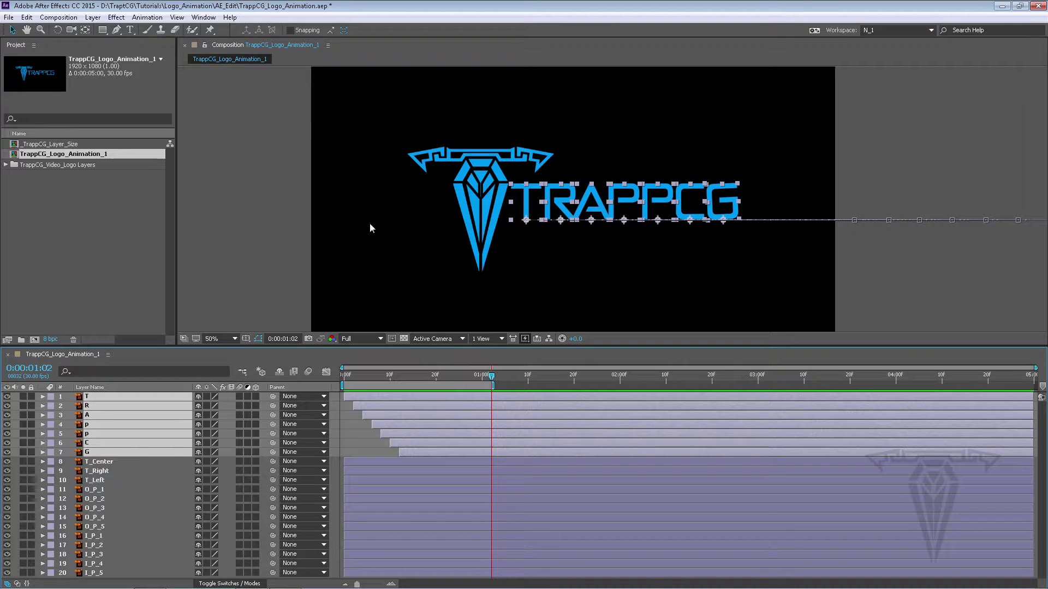
left_click(9, 17)
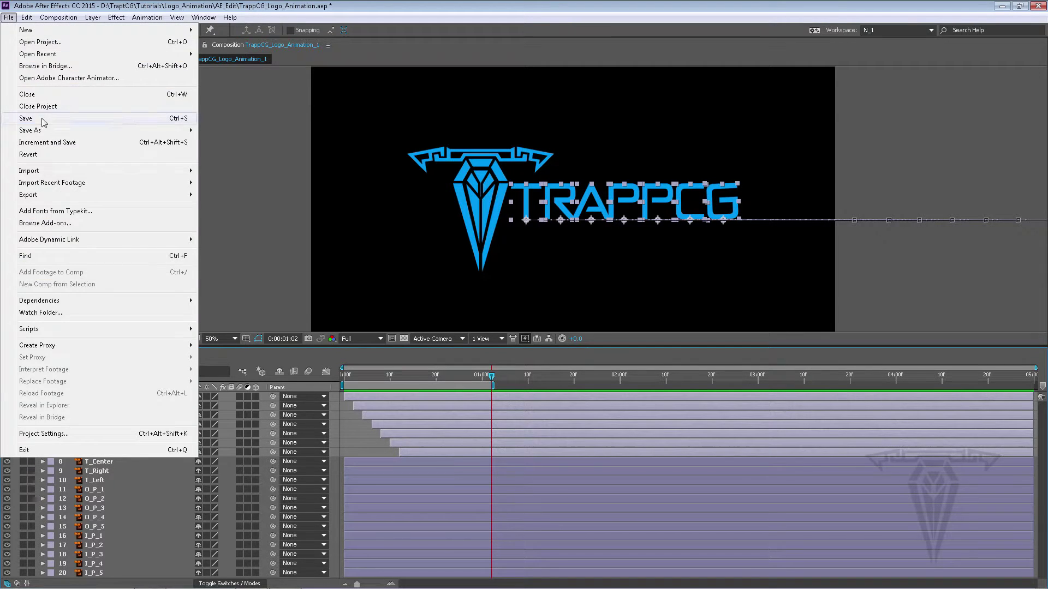
left_click(44, 120)
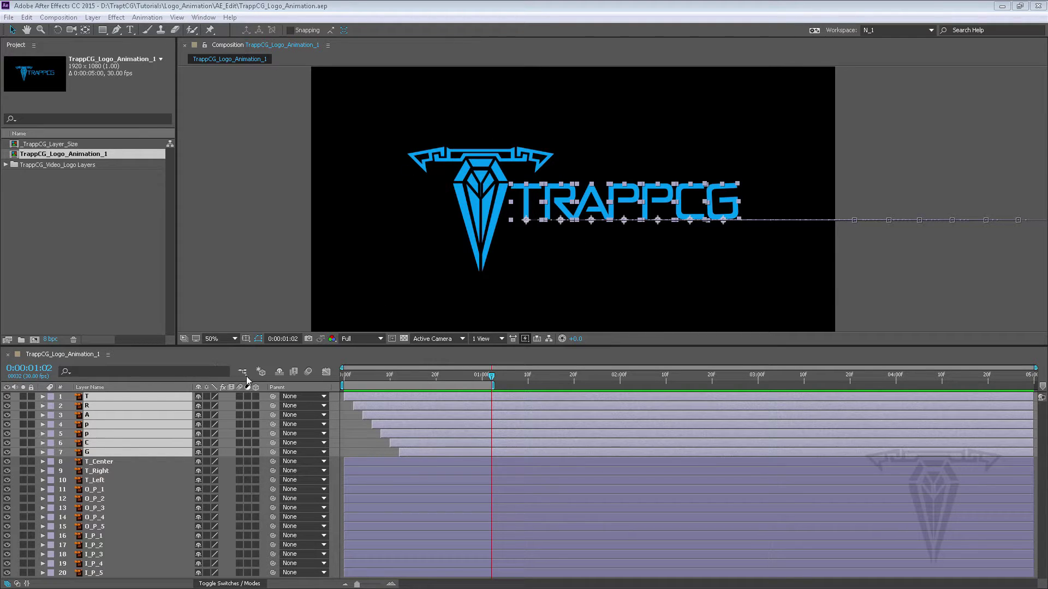
Step: Add Scale keyframes at frame 15 to all emblem layers from T_Center to I_P_5
left_click(98, 462)
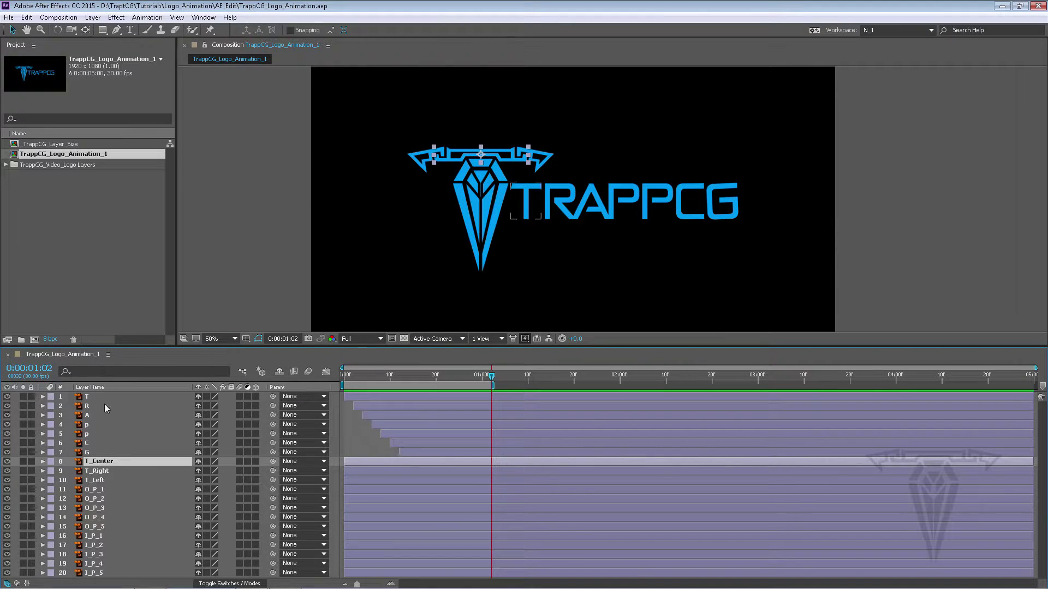
left_click(95, 573, "shift")
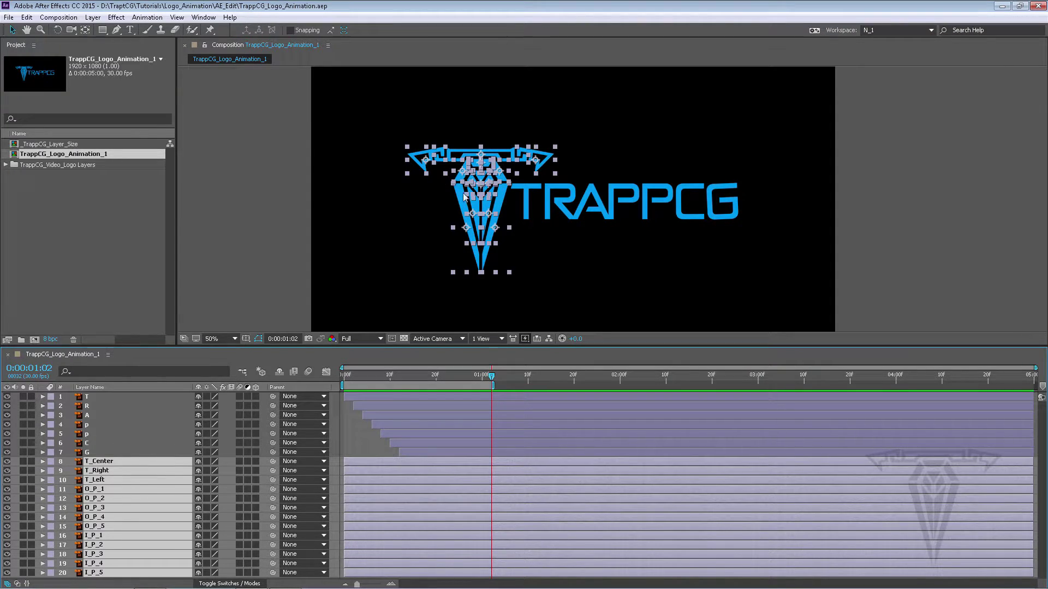
scroll(459, 190, "down", 2)
scroll(437, 190, "up", 4)
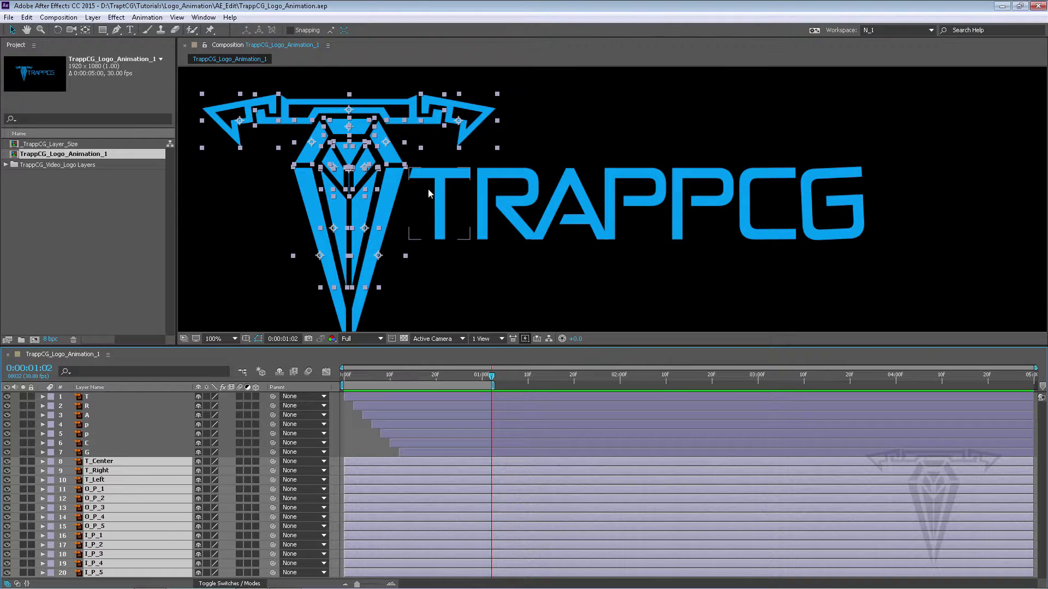
scroll(428, 191, "down", 2)
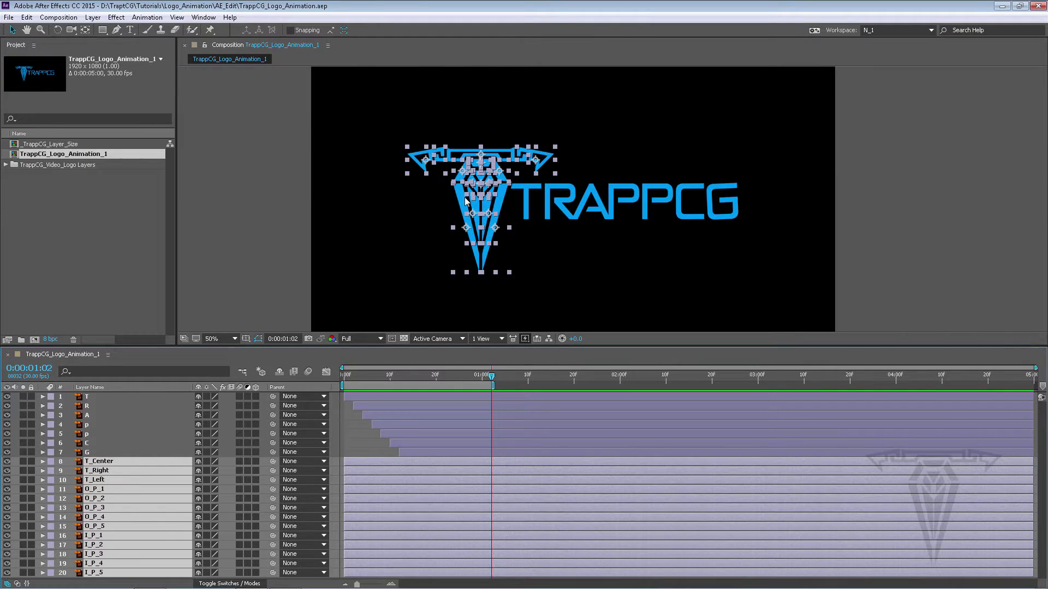
scroll(465, 201, "up", 2)
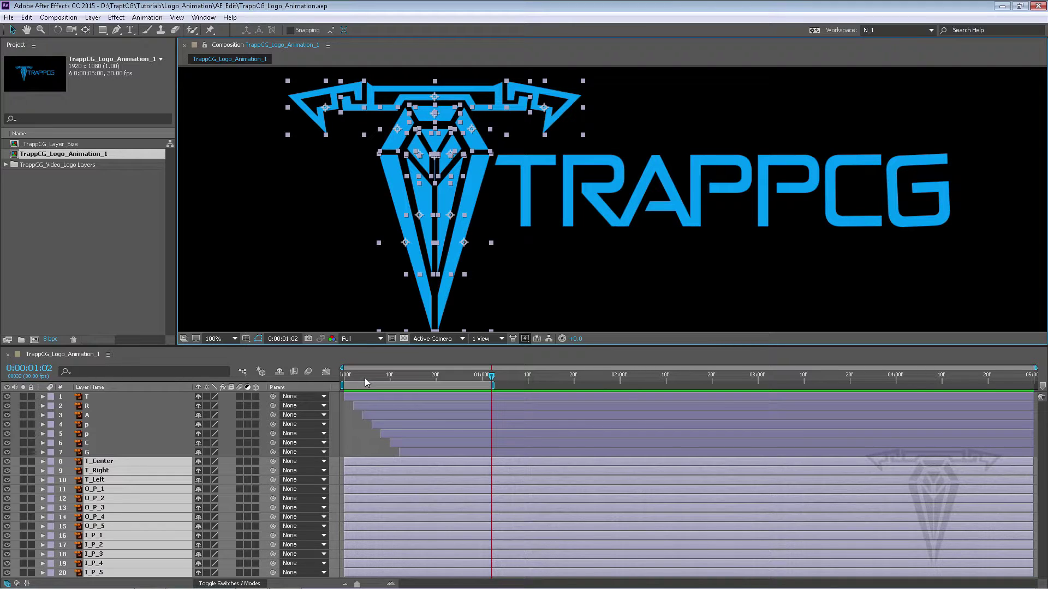
left_click_drag(374, 375, 414, 383)
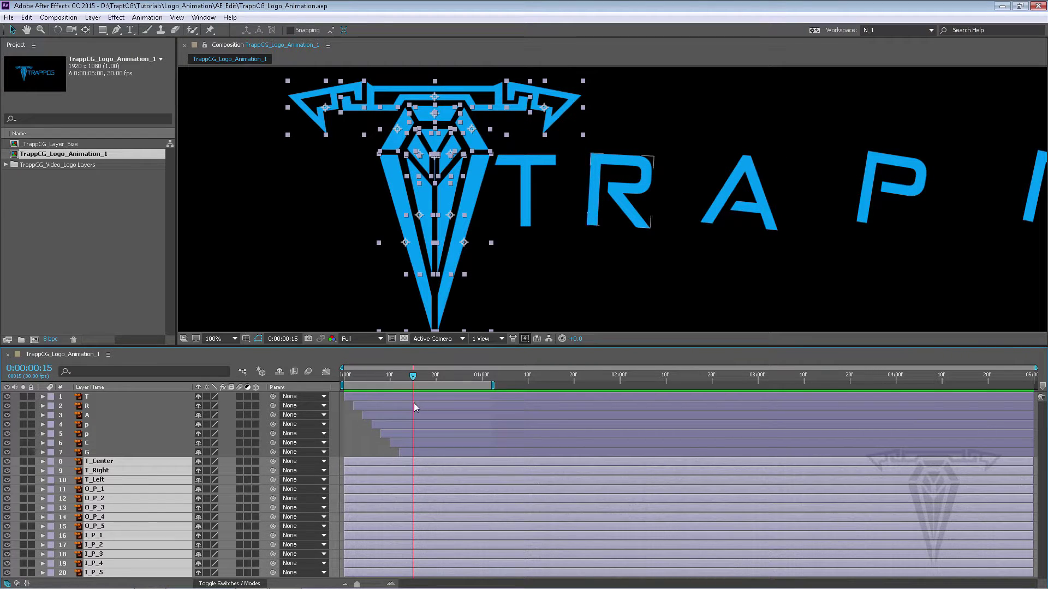
key("s")
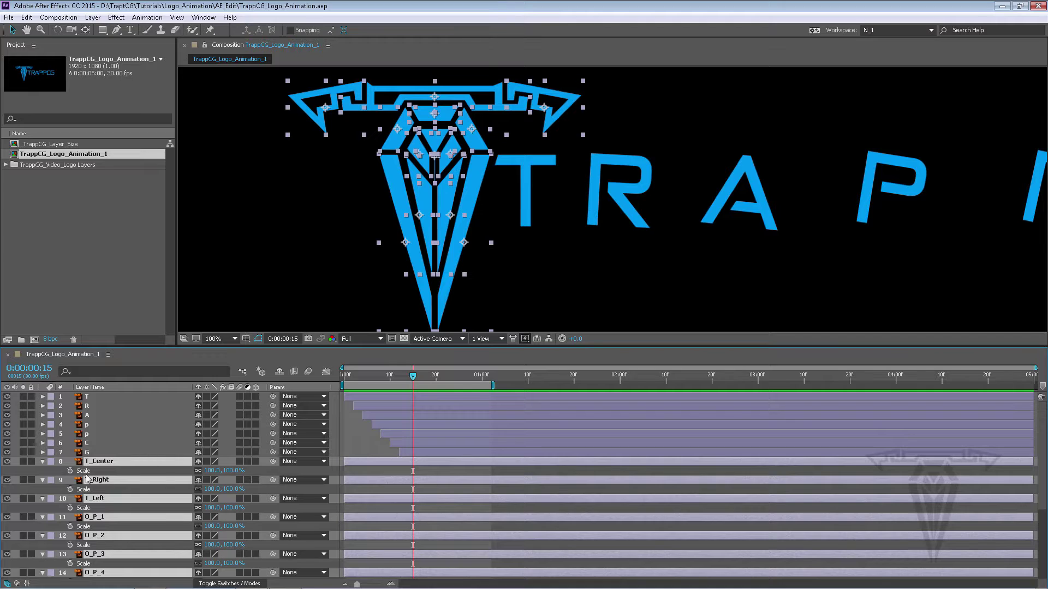
left_click(70, 470)
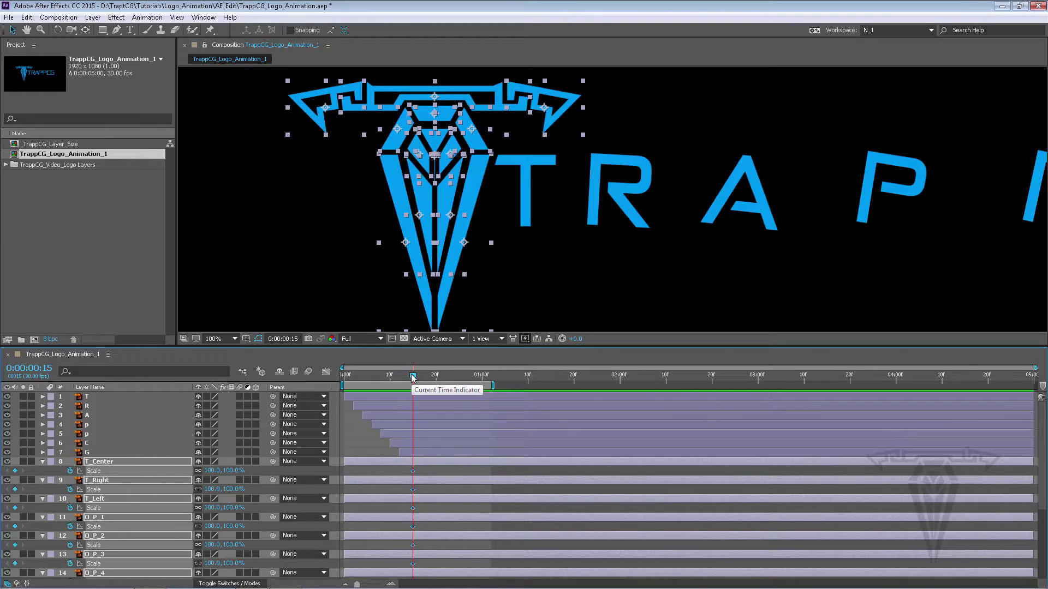
Step: Set the Scale of the selected emblem layers to 0% at frame 0
left_click_drag(413, 381, 327, 375)
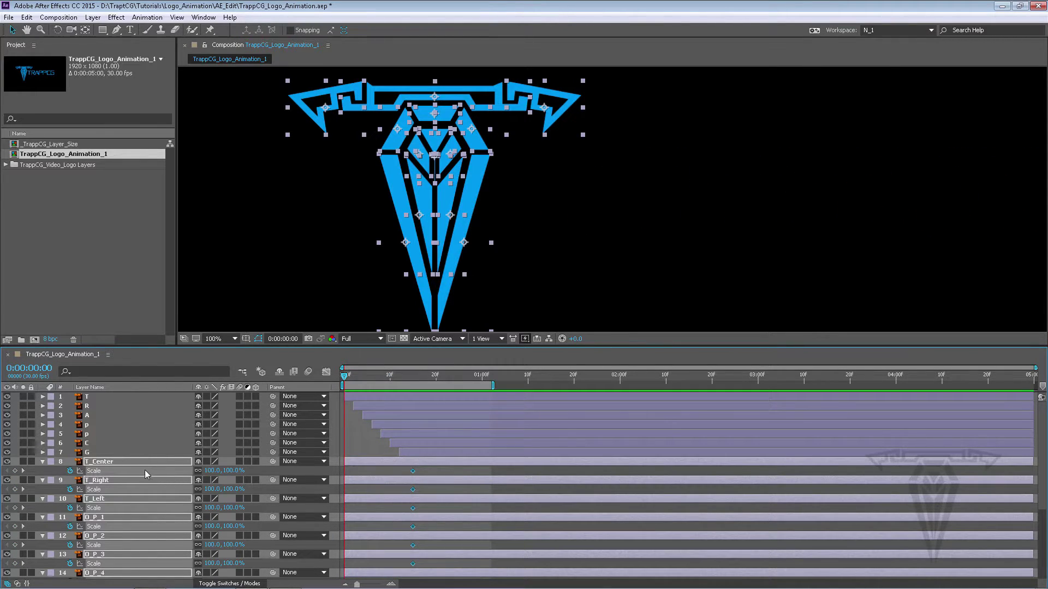
left_click(230, 471)
type("0")
key("Return")
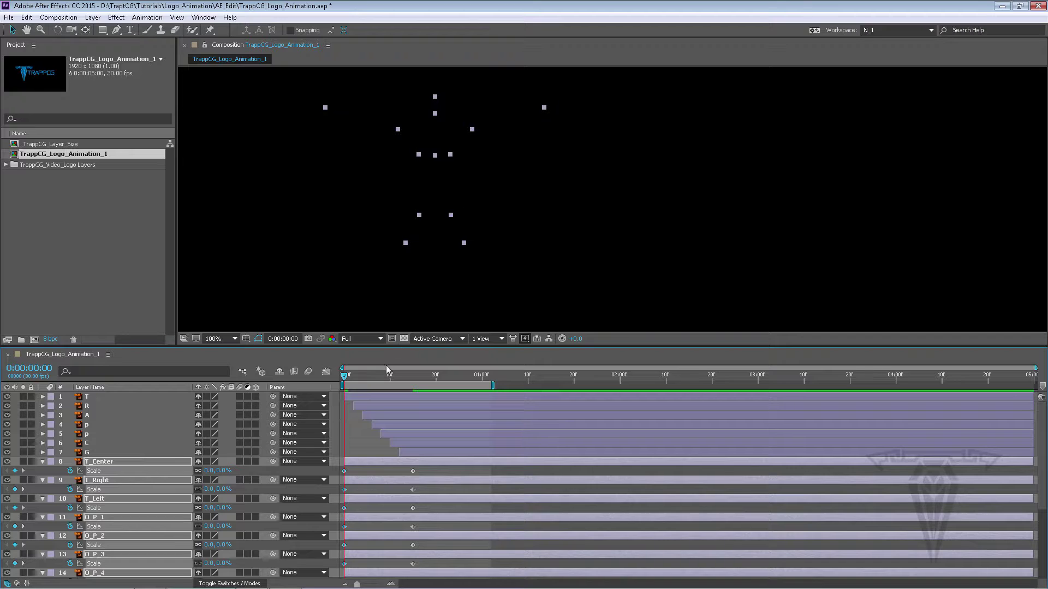
Step: Preview the emblem's scale-up animation from the start, collapse the layers' properties, and scrub to frame 19
left_click_drag(344, 375, 289, 361)
key("space")
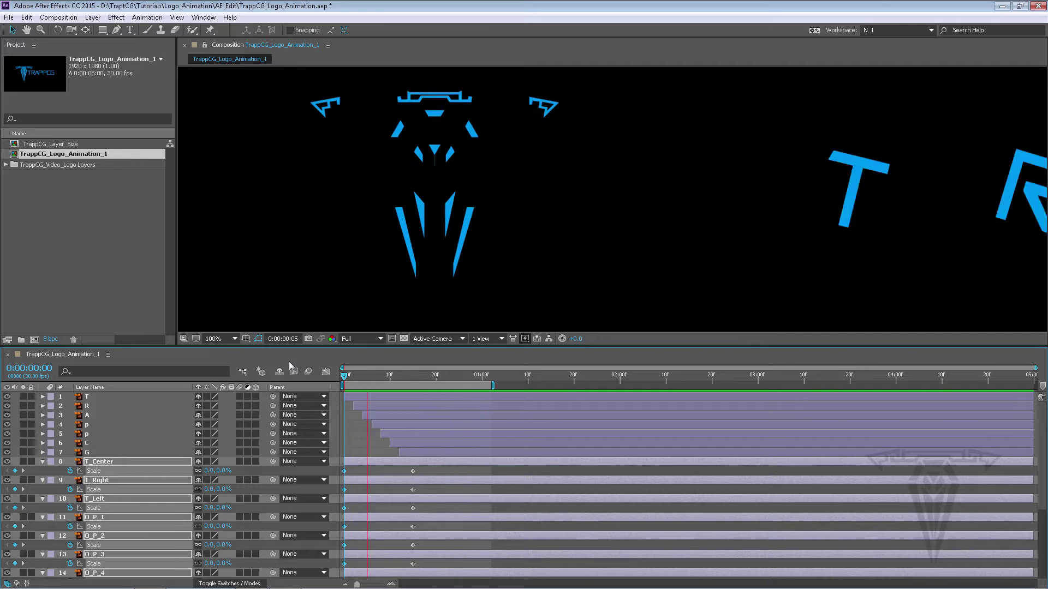
key("space")
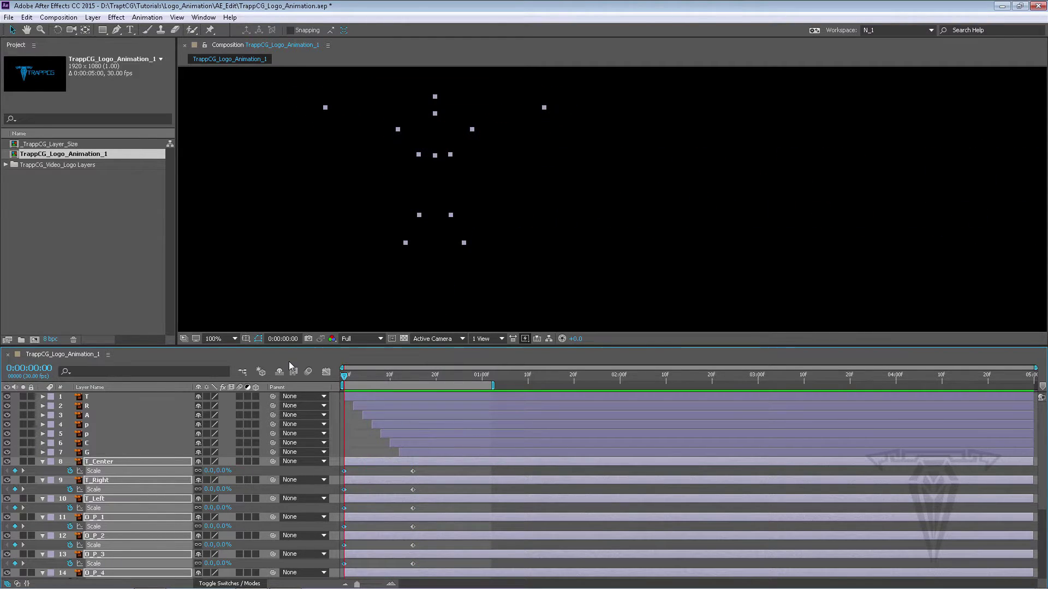
key("u")
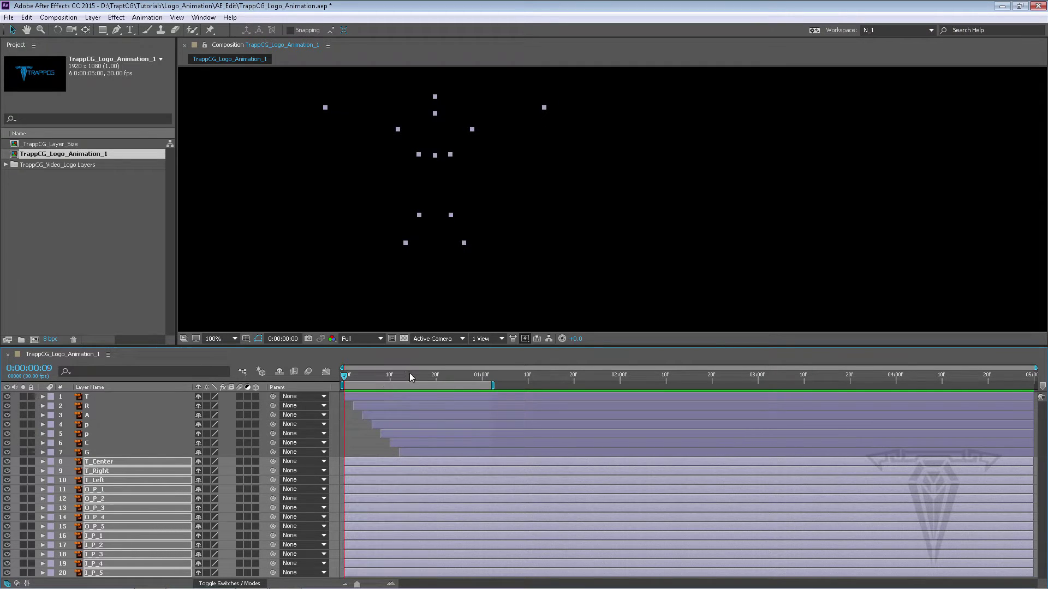
left_click_drag(409, 377, 431, 375)
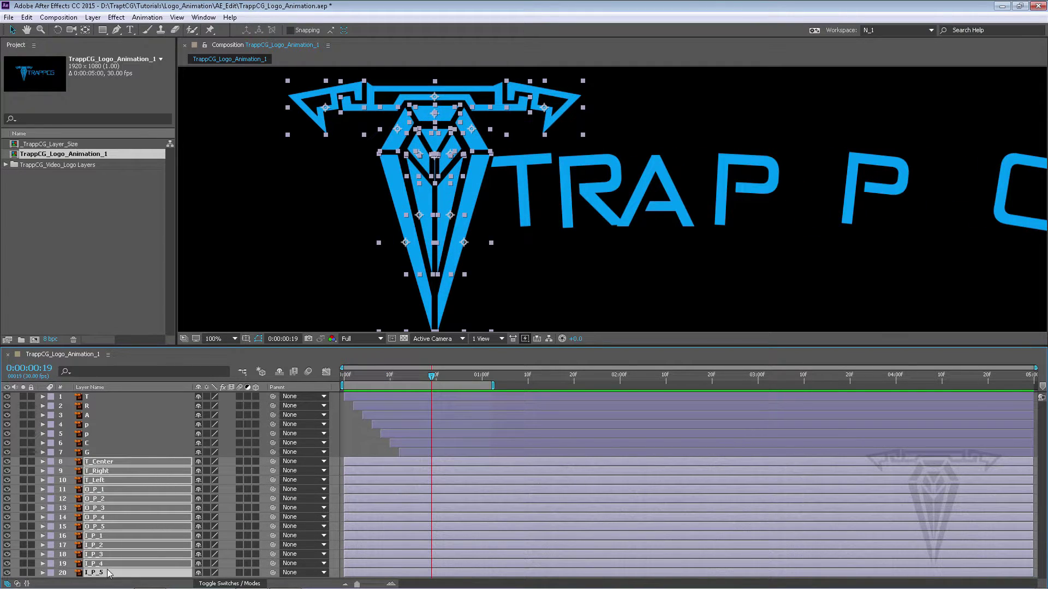
Step: Try staggering the start times of layers I_P_1 to I_P_5 by two frames each, beginning at frame 2
left_click(132, 424)
left_click(109, 572)
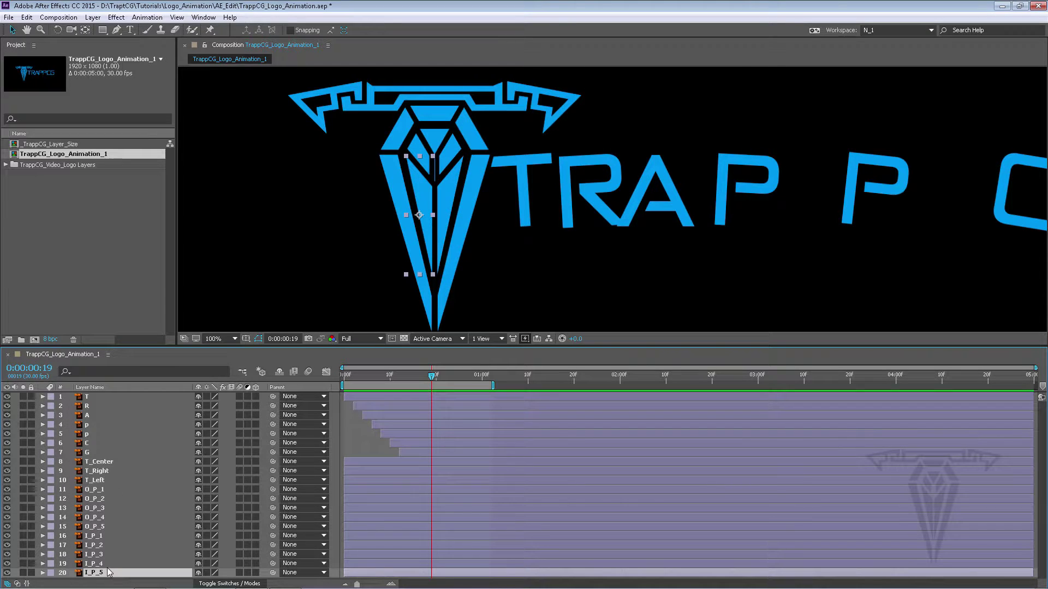
left_click(105, 559, "shift")
left_click(104, 552, "shift")
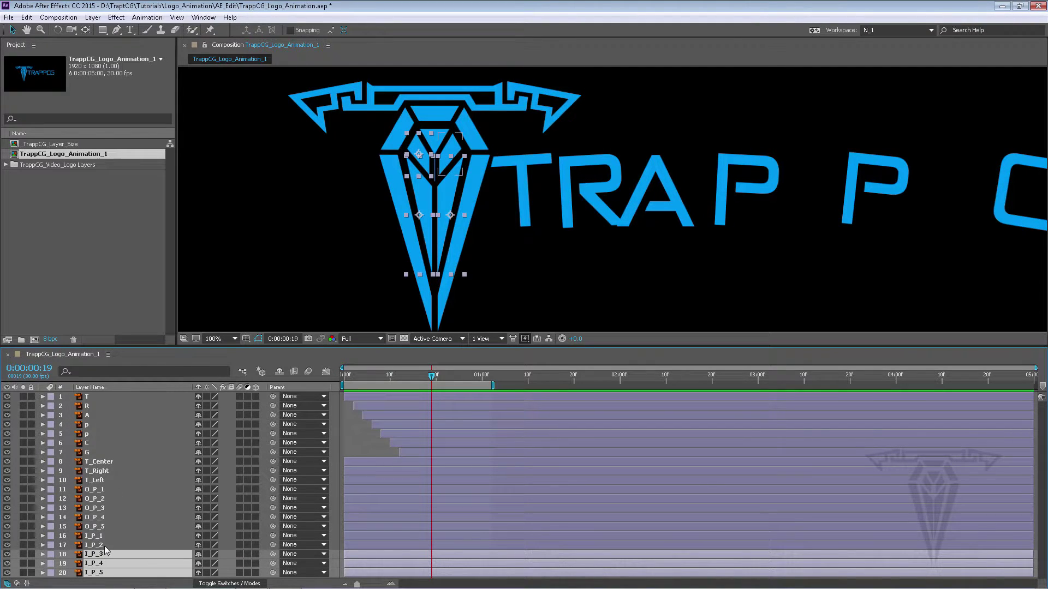
left_click(103, 545, "shift")
left_click(104, 535, "shift")
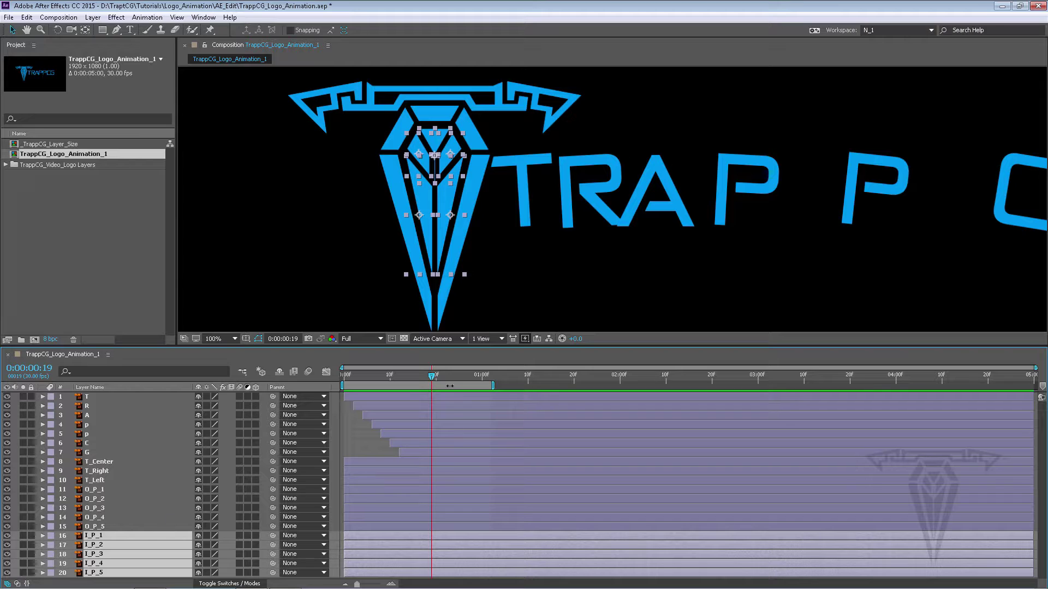
left_click_drag(355, 535, 372, 543)
left_click(368, 535, "ctrl")
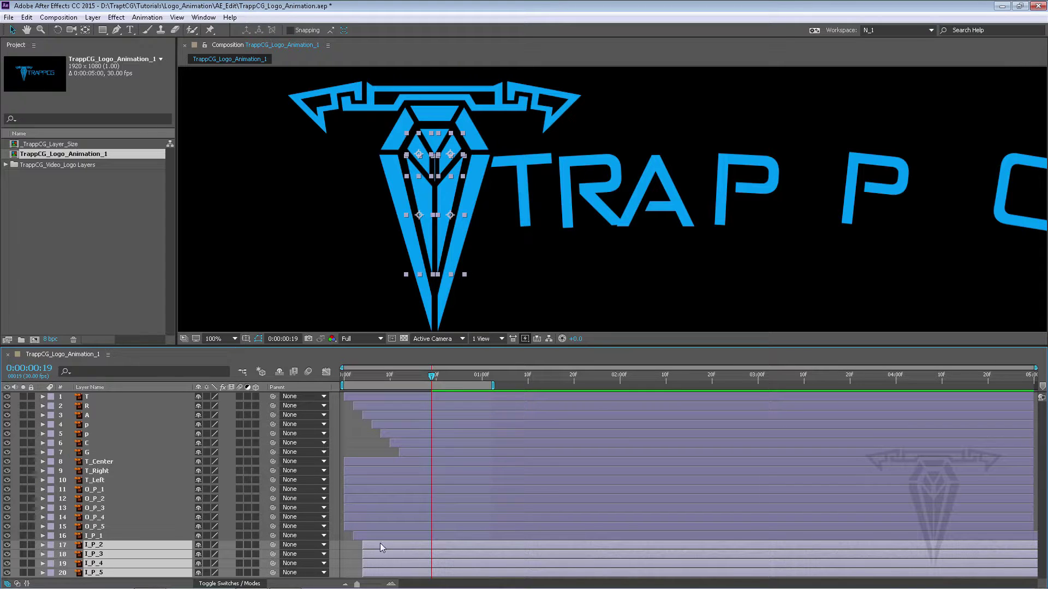
left_click(382, 544, "ctrl")
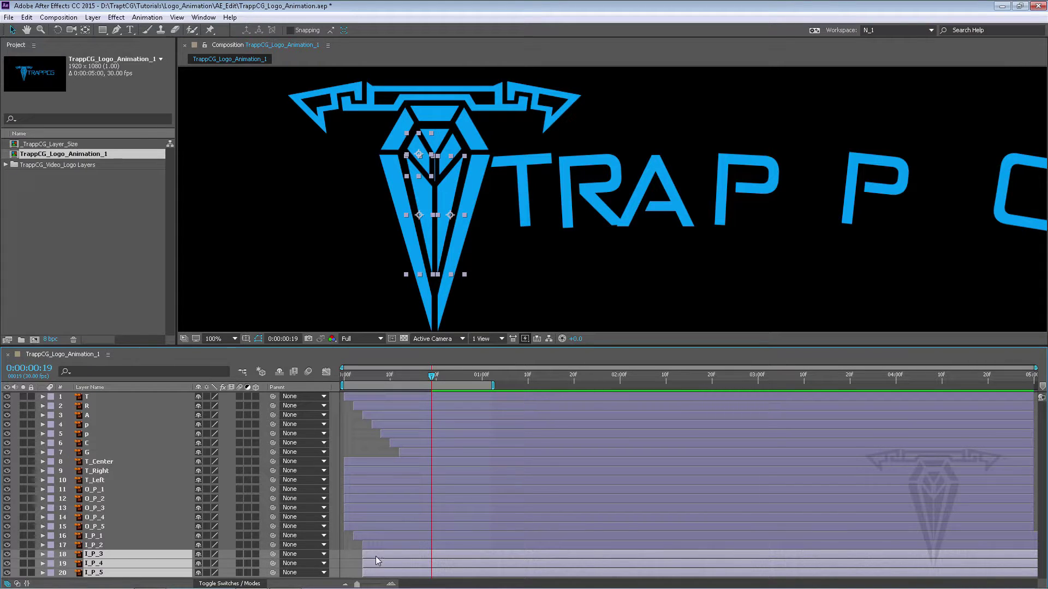
left_click_drag(375, 553, 409, 574)
left_click(392, 552, "ctrl")
left_click(405, 564, "ctrl")
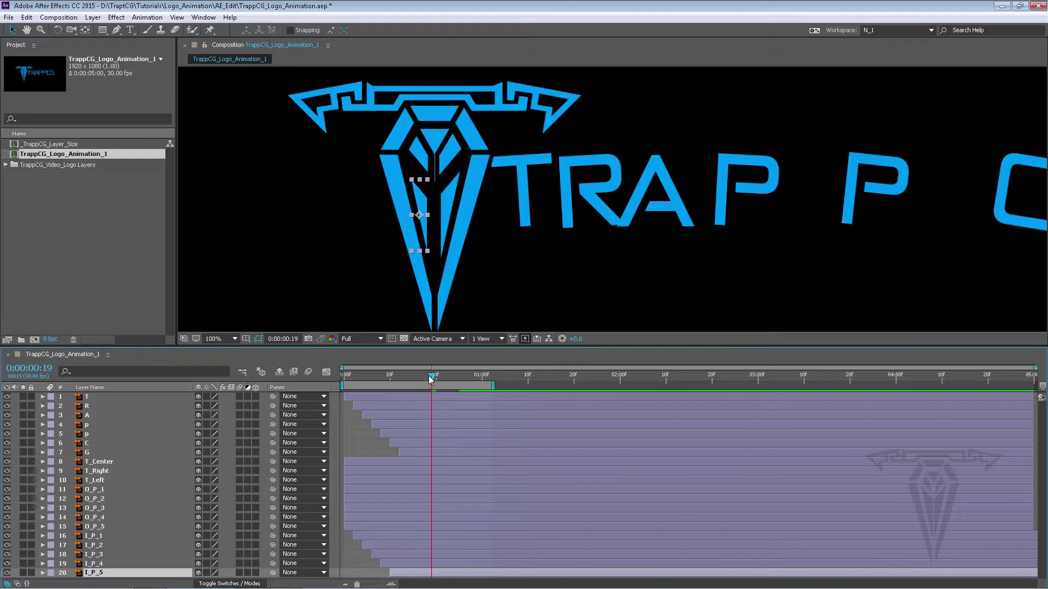
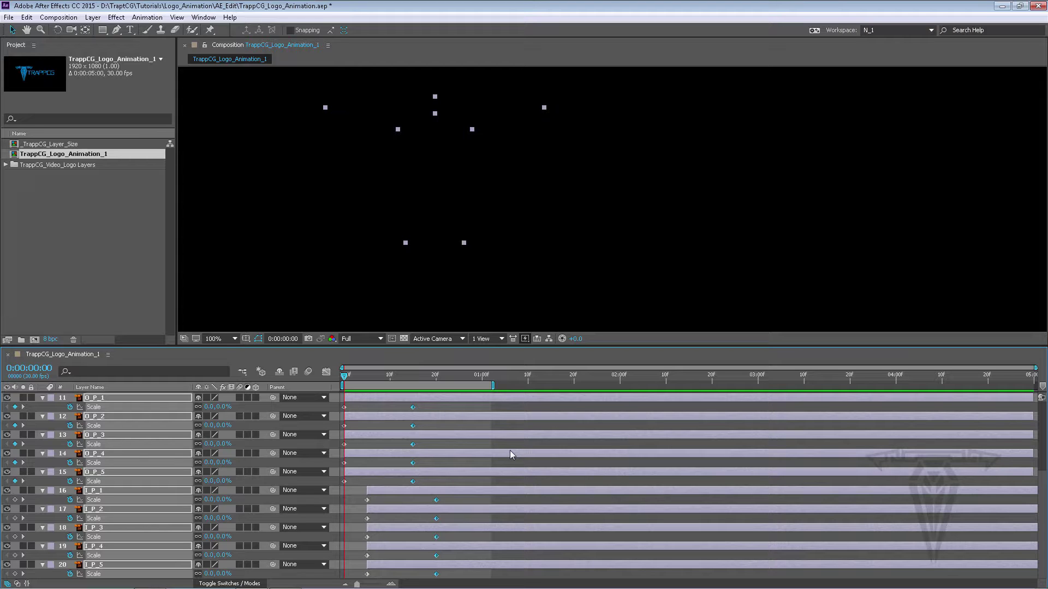
Step: Maximize the timeline to show the Scale keyframes of all emblem layers together
key("grave")
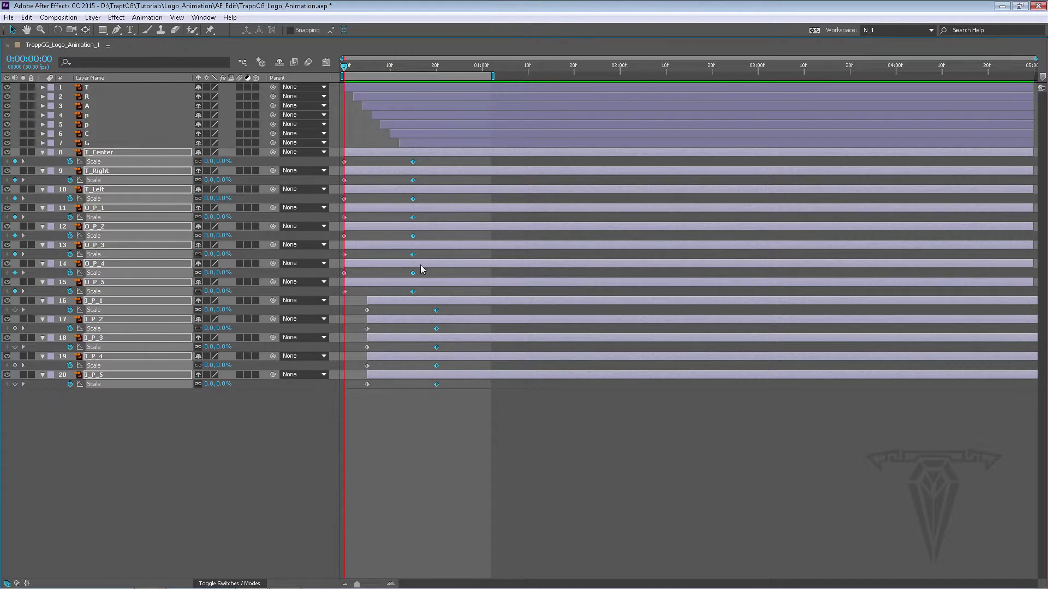
Step: Fit the whole composition in its viewer and check it maximized
key("grave")
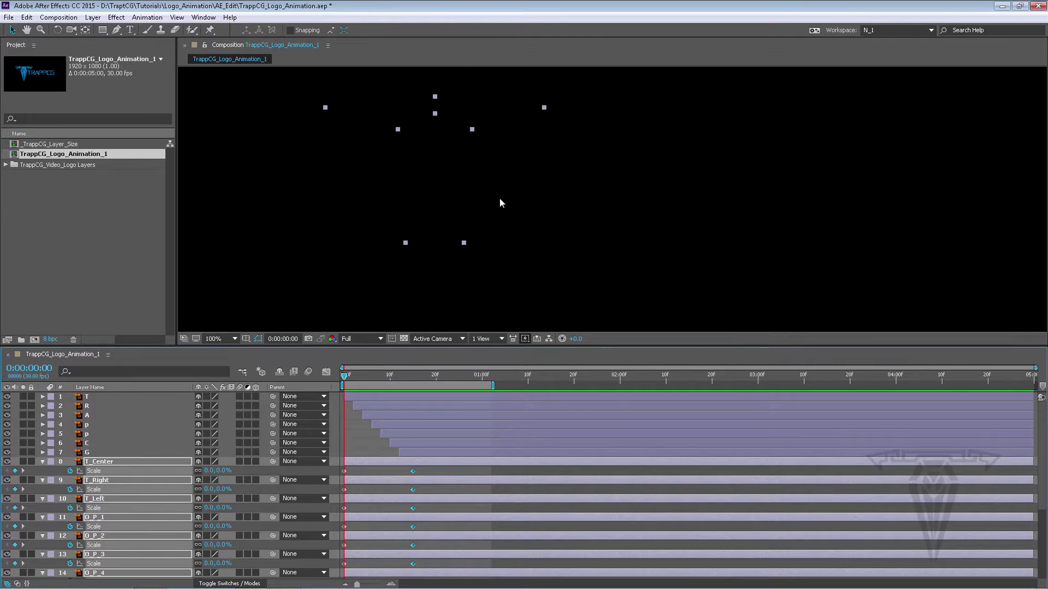
key("grave")
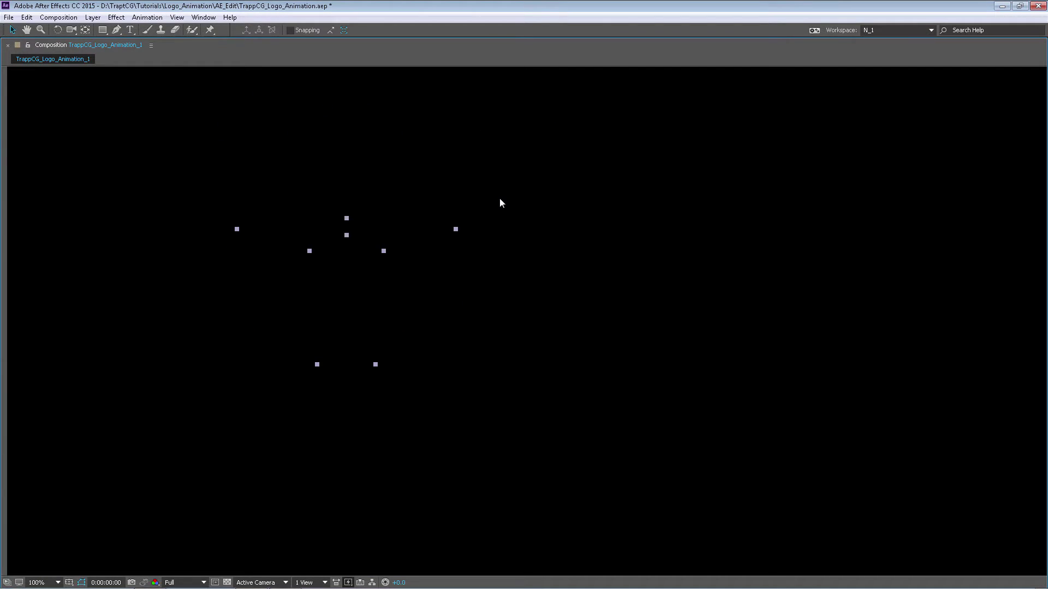
key("grave")
left_click(228, 338)
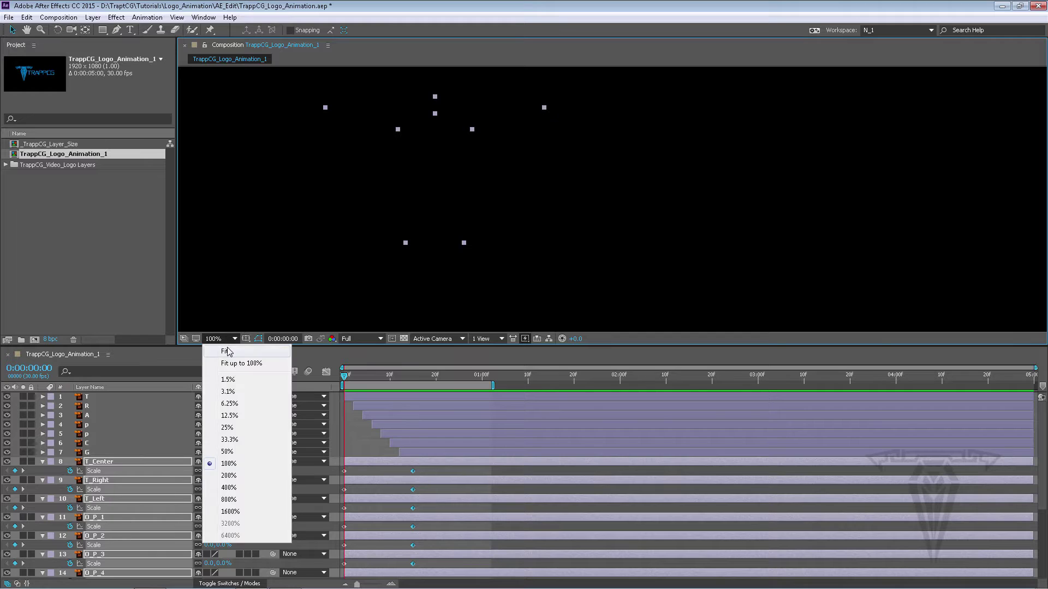
left_click(228, 351)
key("grave")
key("grave")
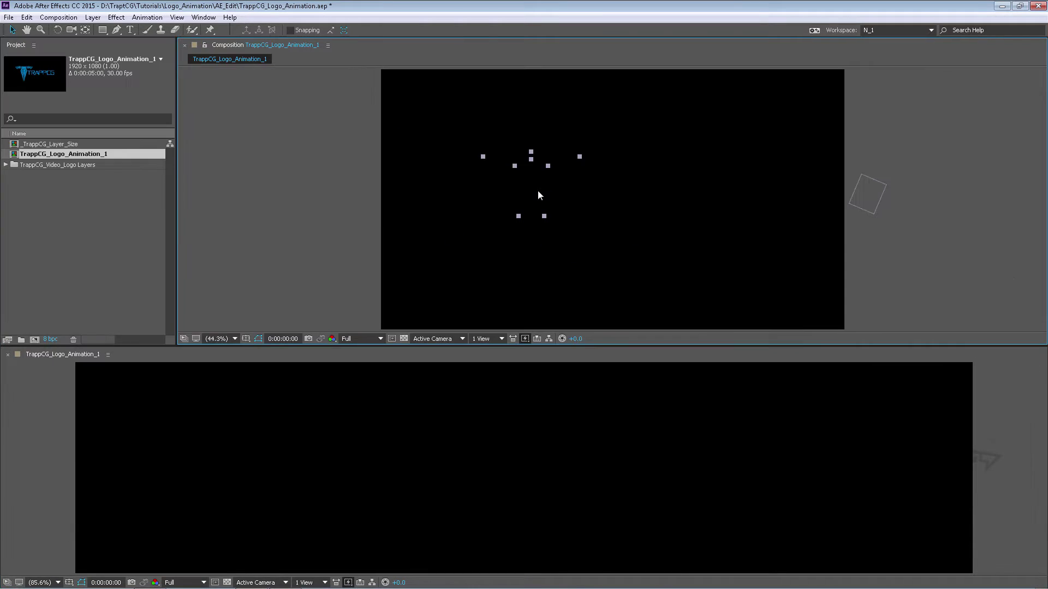
key("grave")
key("grave")
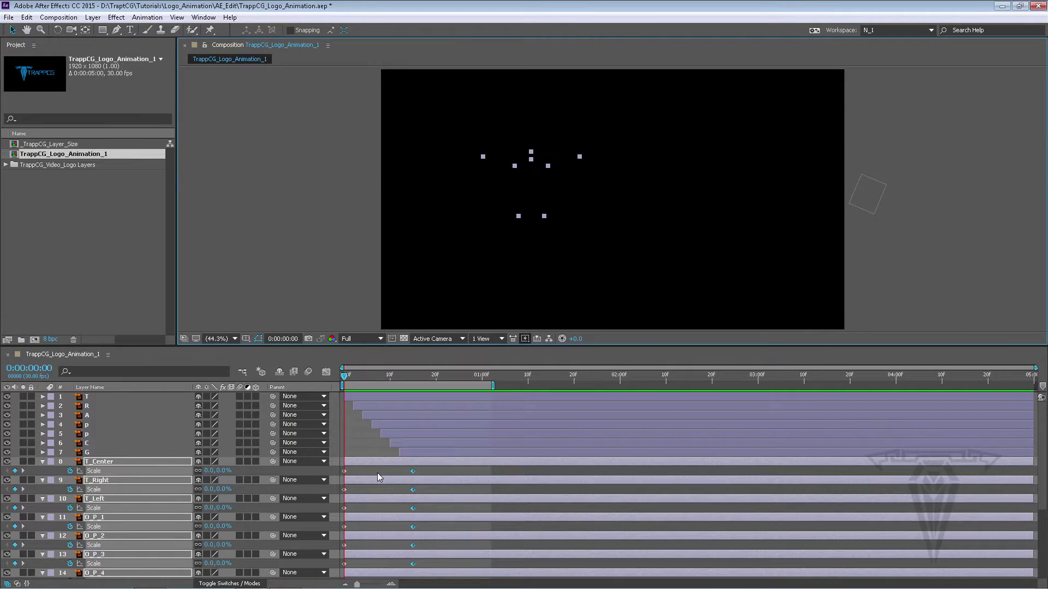
key("grave")
key("grave")
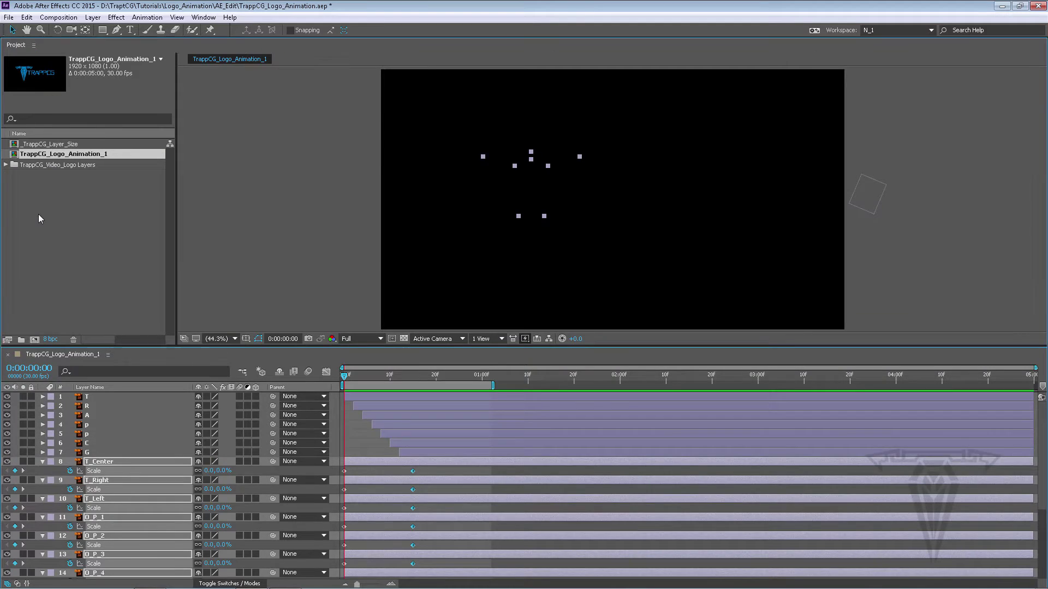
key("grave")
key("grave")
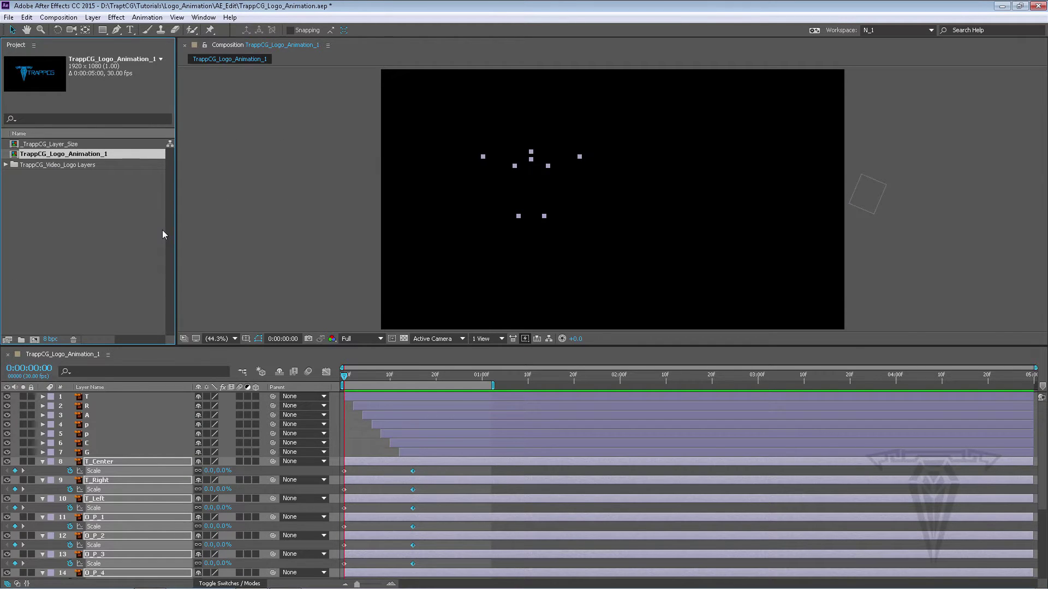
key("grave")
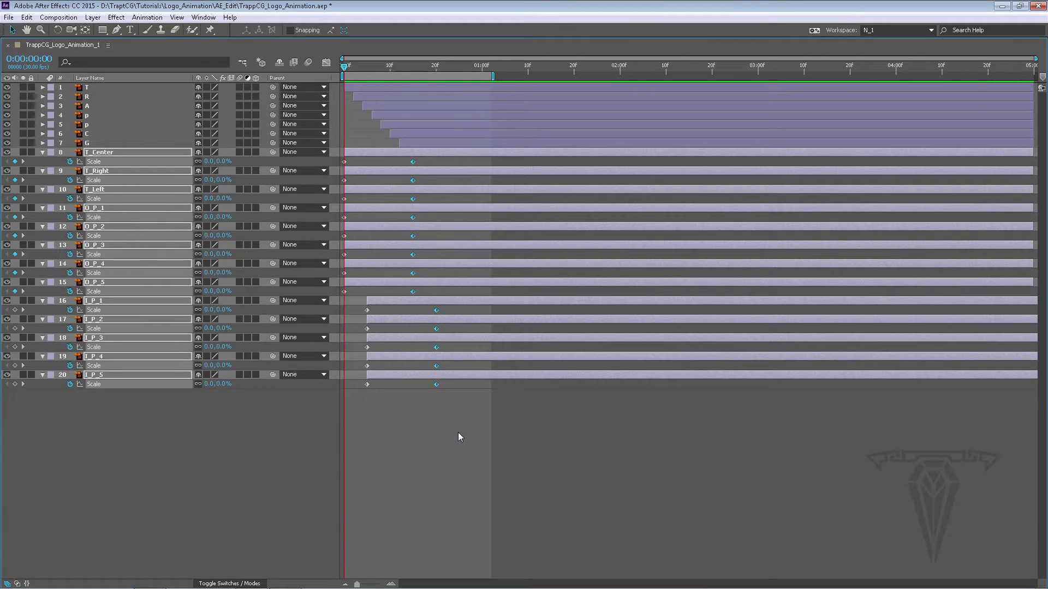
key("grave")
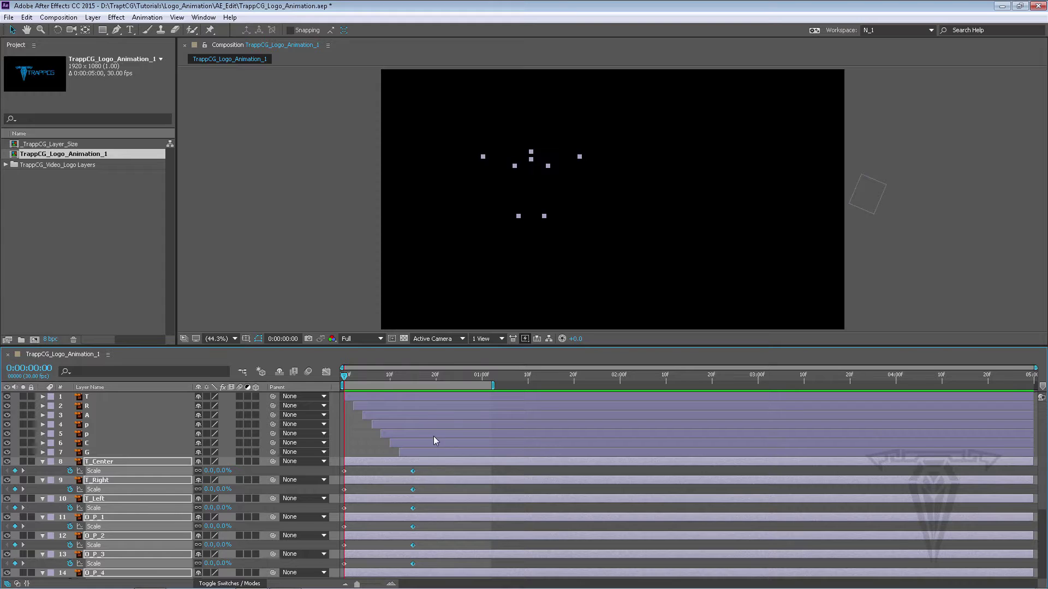
Step: Apply Easy Ease In to the ending Scale keyframes of all emblem layers in the maximized timeline
key("grave")
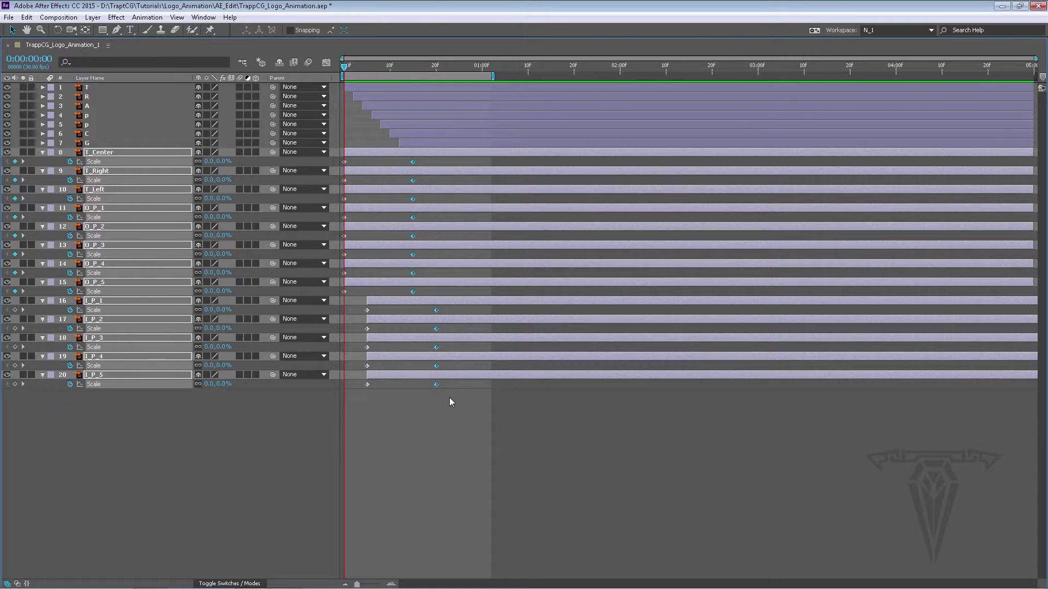
right_click(413, 163)
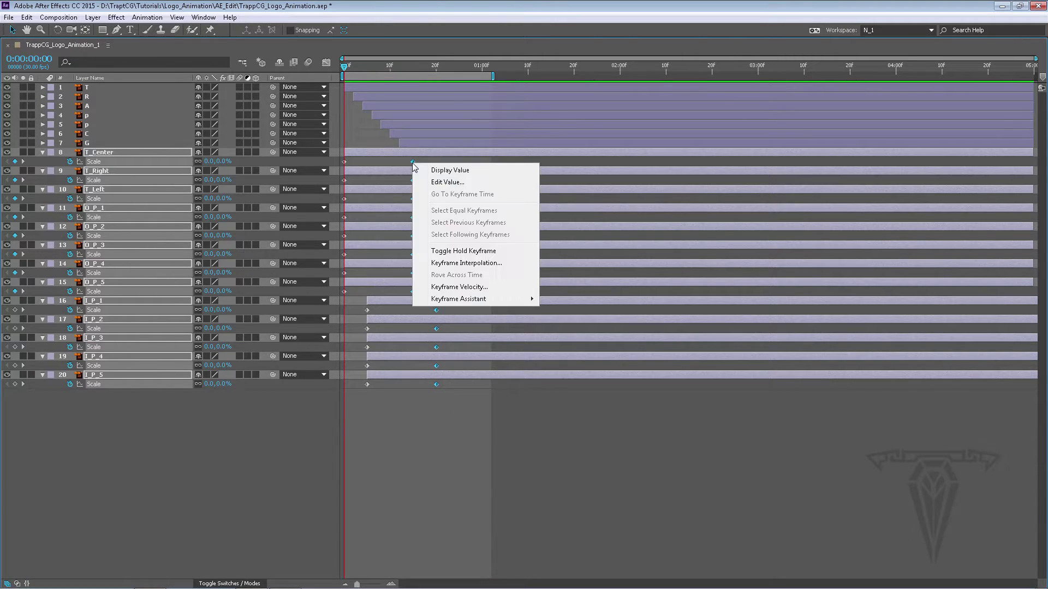
mouse_move(449, 299)
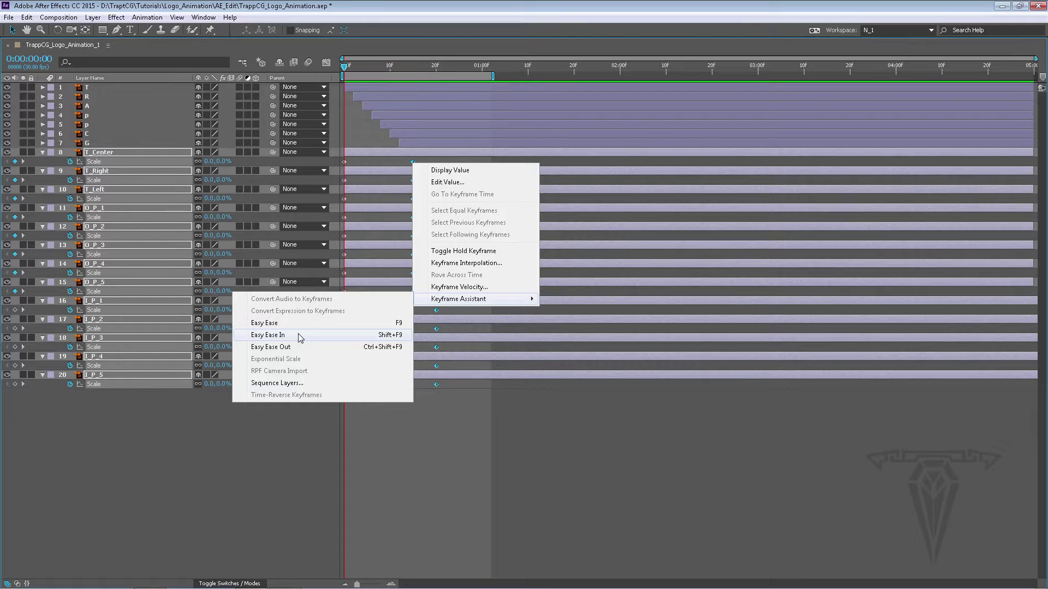
left_click(330, 335)
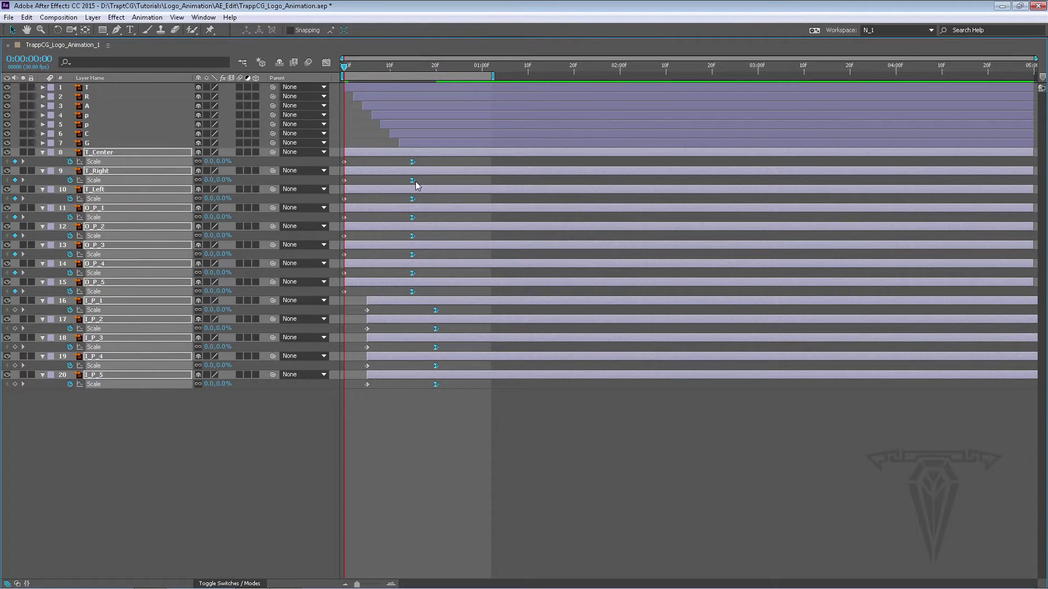
Step: Restore the panel layout and preview the logo animation with the eased Scale keyframes
key("grave")
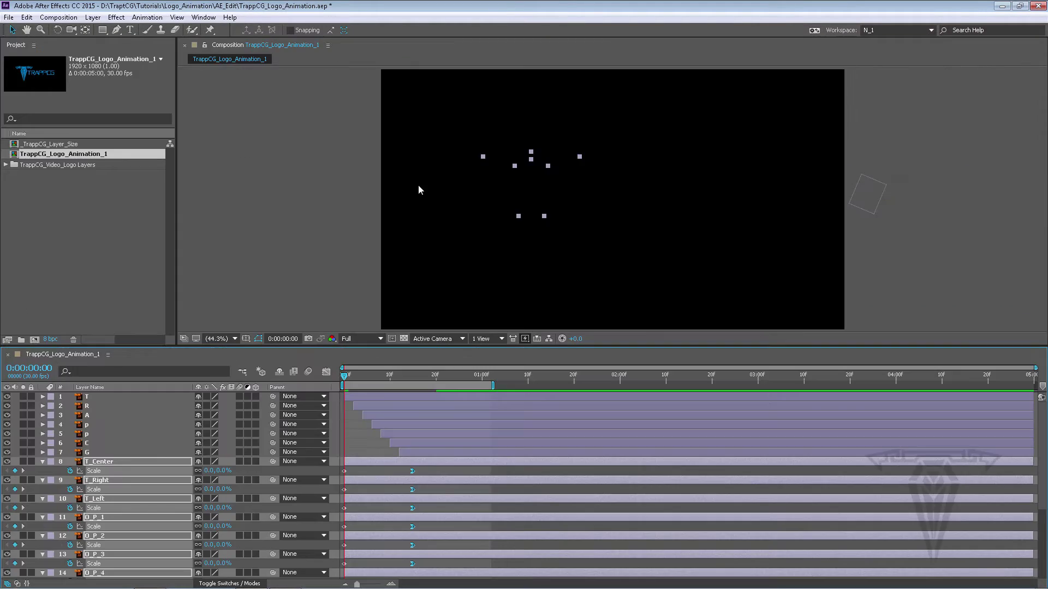
key("space")
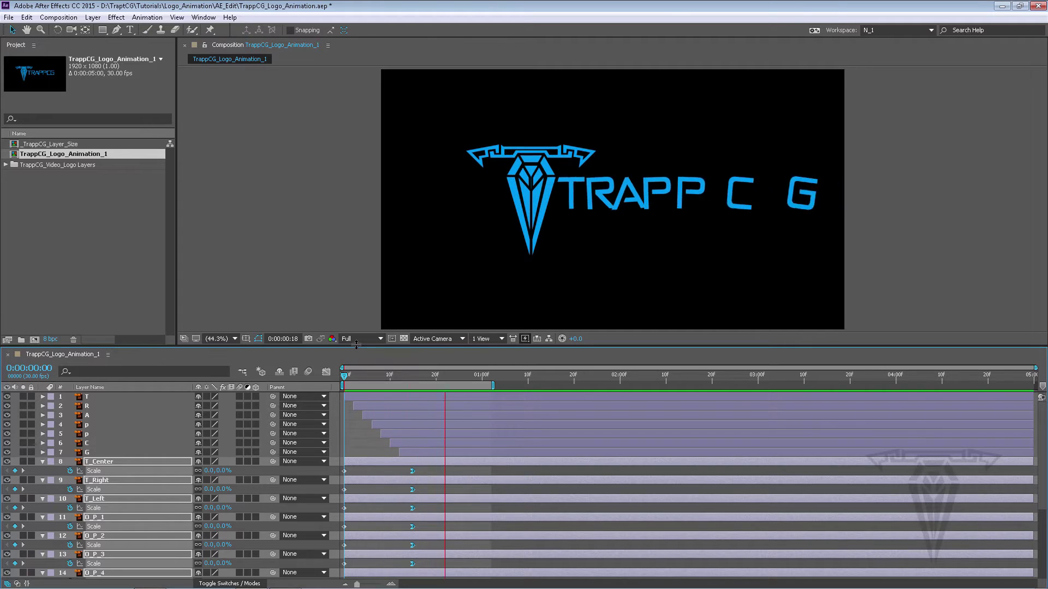
key("space")
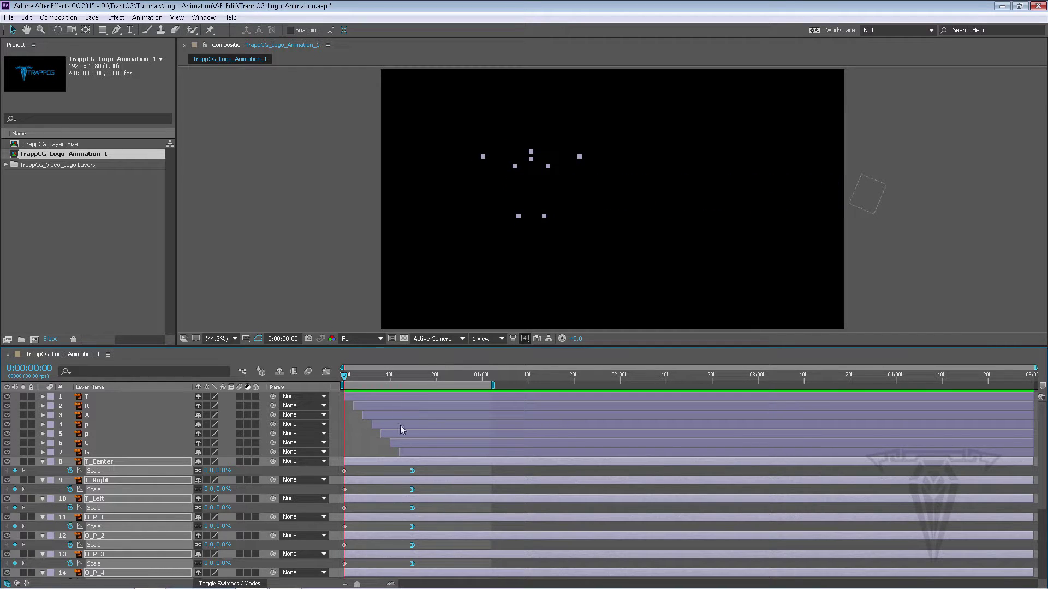
Step: In the Graph Editor, lengthen the incoming ease handles of the 100% Scale keyframes back to about frames 1 and 6, and return to the layer bars
scroll(437, 459, "down", 5)
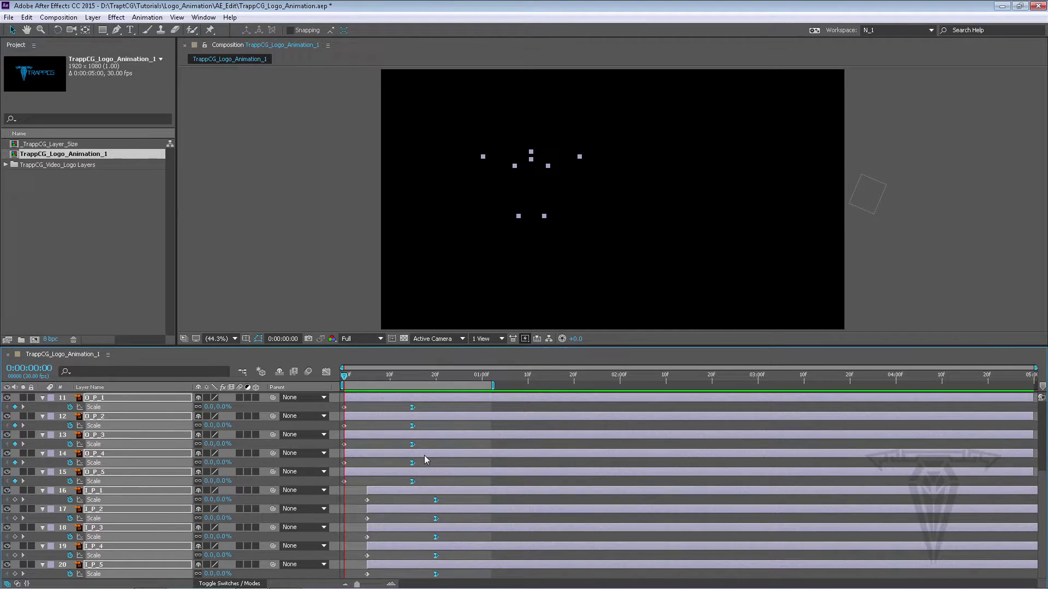
left_click(325, 373)
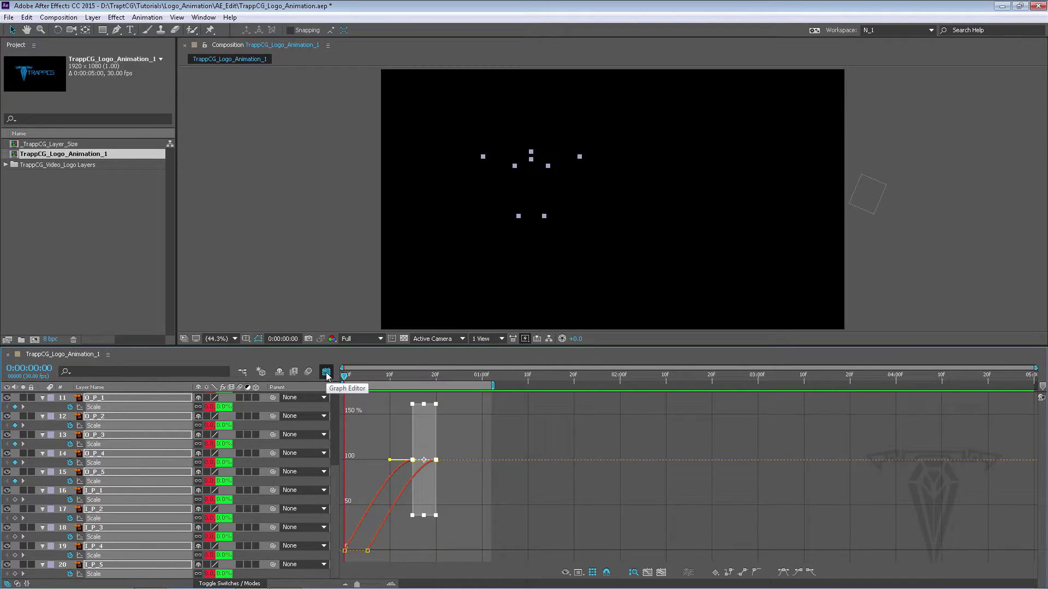
left_click(661, 572)
left_click(660, 574)
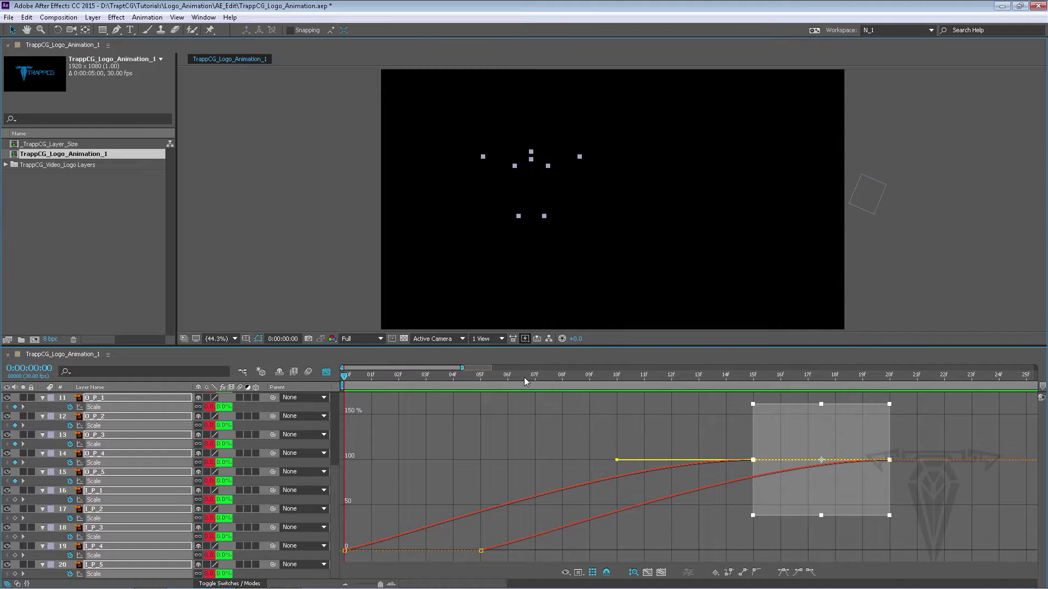
key("grave")
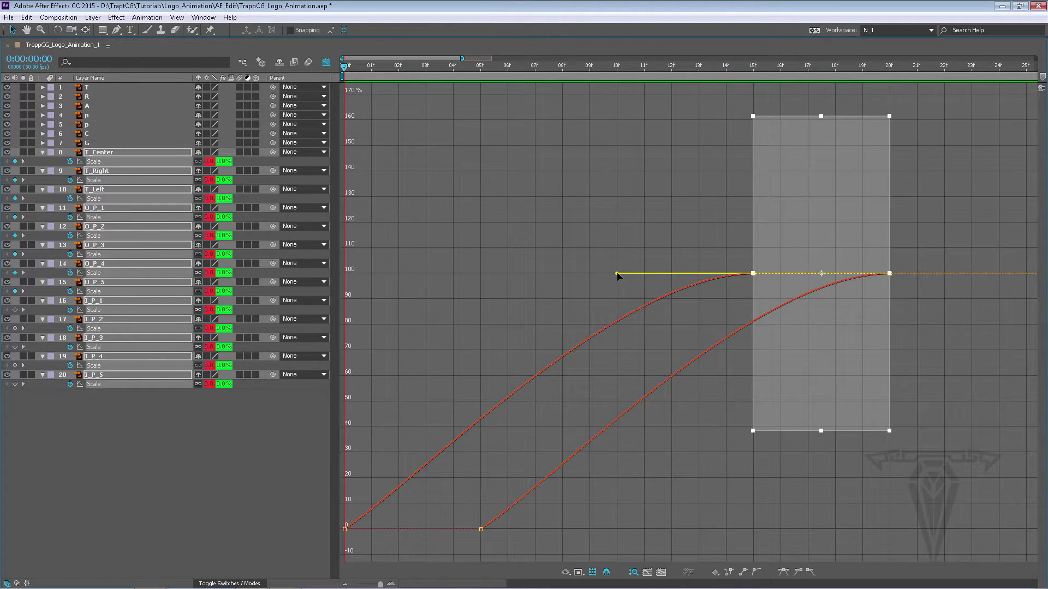
left_click_drag(599, 273, 572, 274)
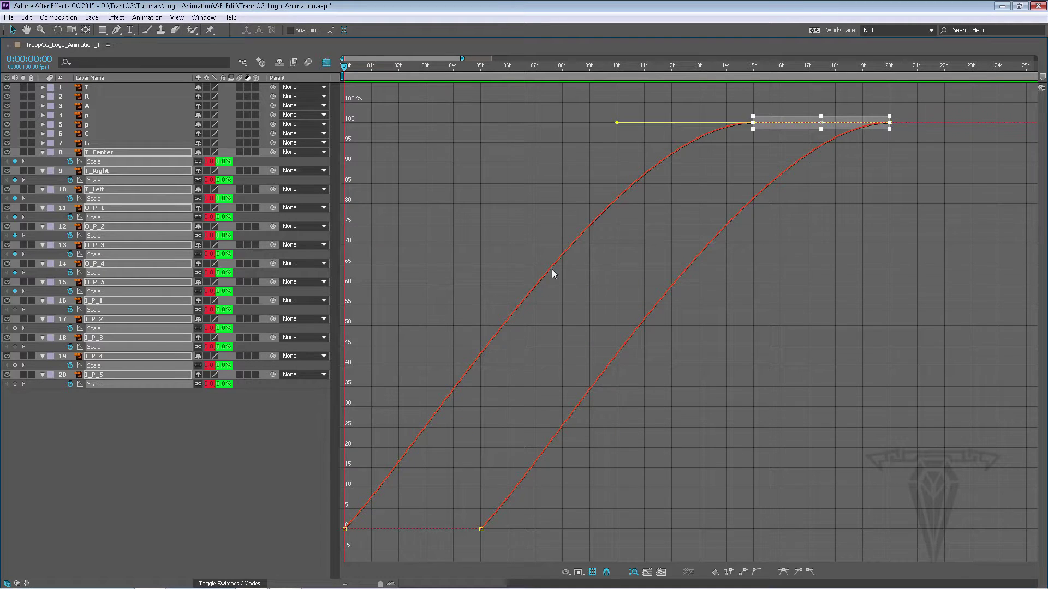
left_click_drag(384, 248, 295, 230)
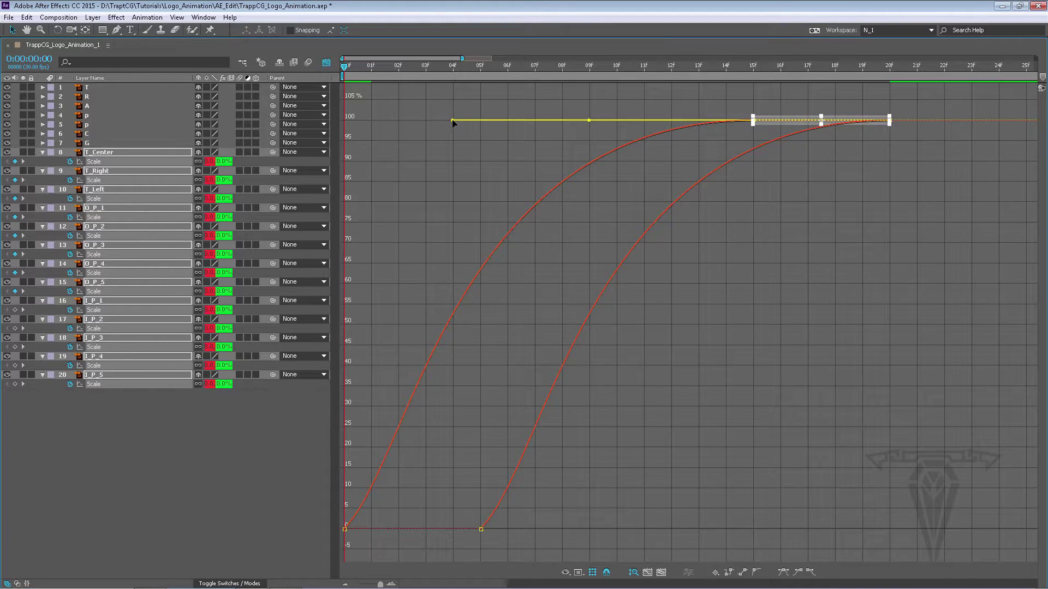
left_click_drag(372, 121, 362, 120)
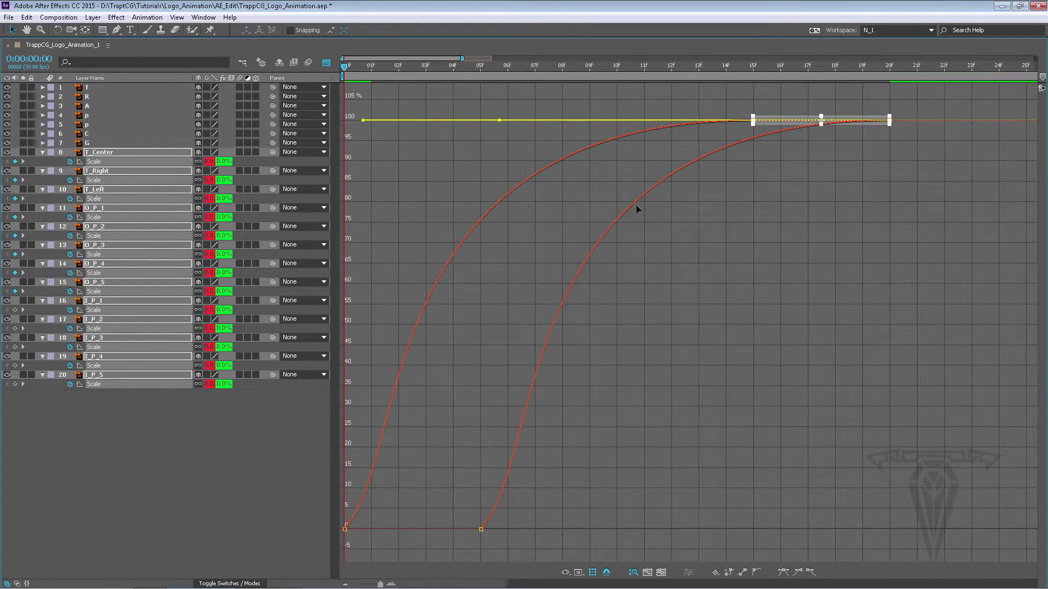
left_click(326, 64)
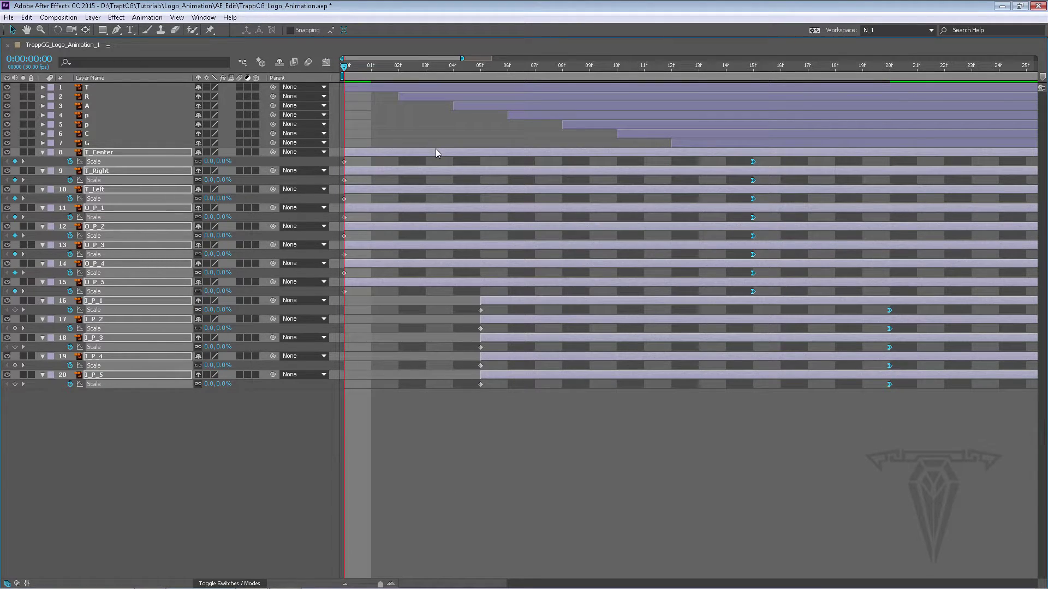
Step: Preview the stronger easing and inspect the emblem pieces close up at frames 8 and 3
key("grave")
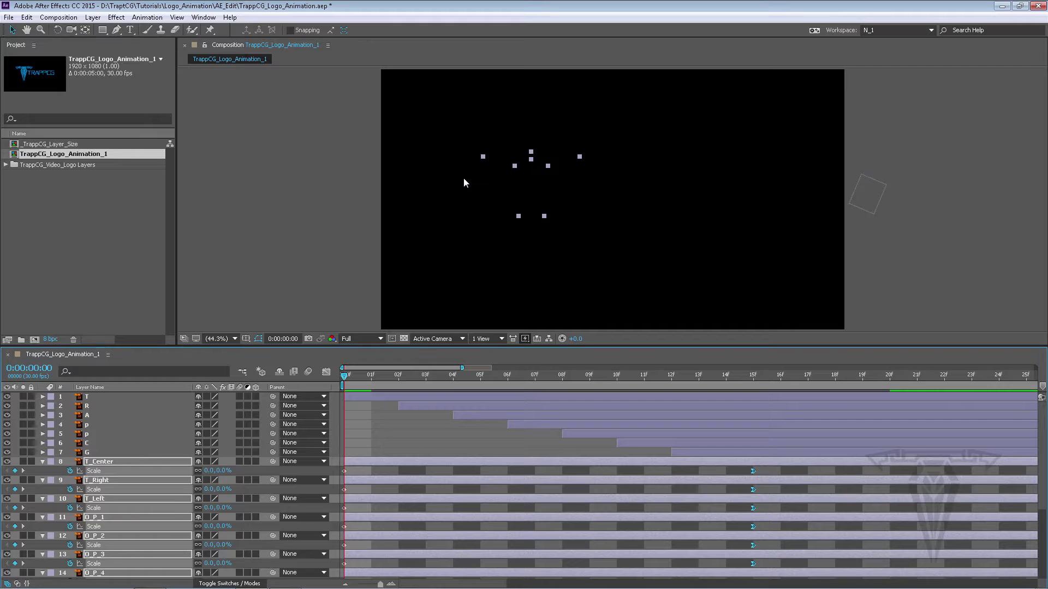
key("space")
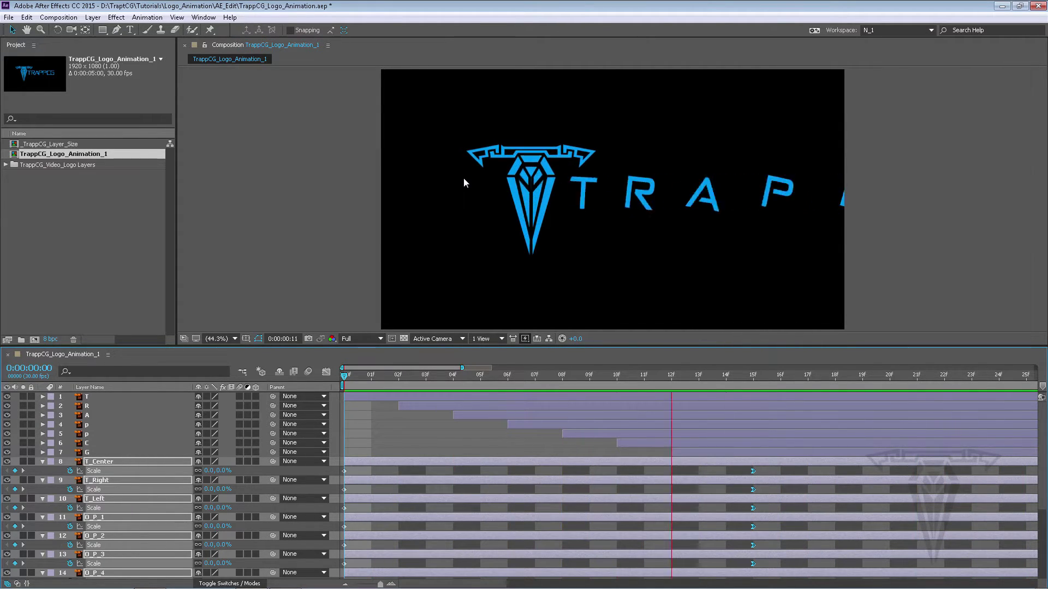
key("space")
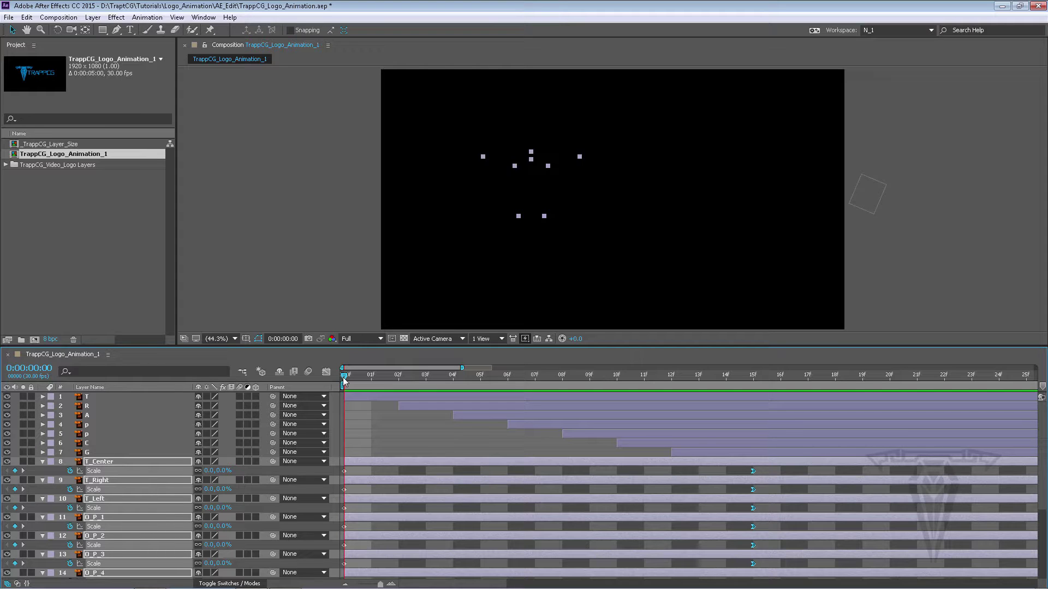
left_click_drag(350, 377, 562, 376)
scroll(535, 149, "up", 3)
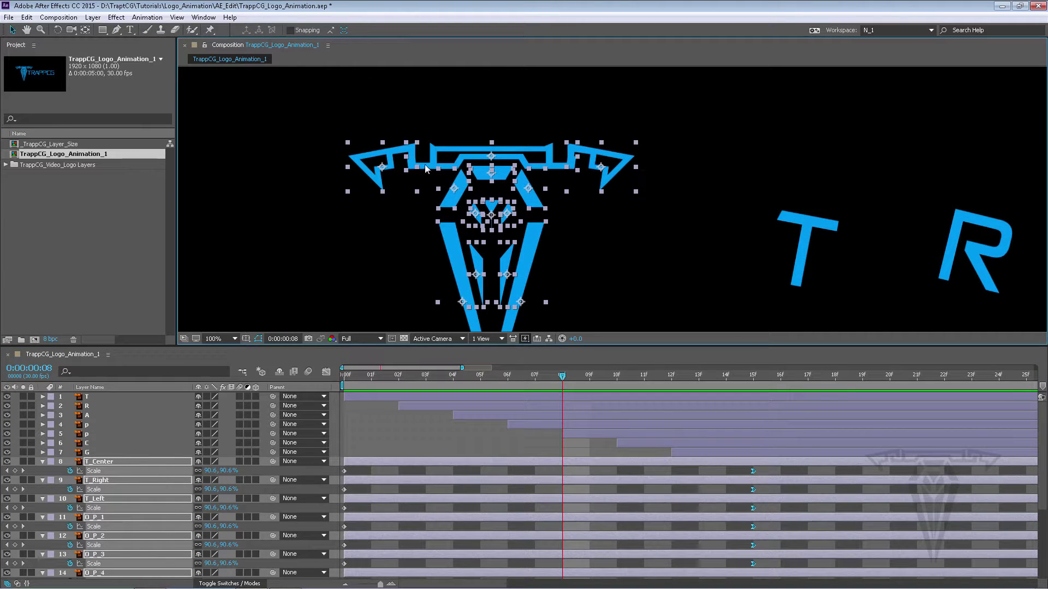
left_click(423, 375)
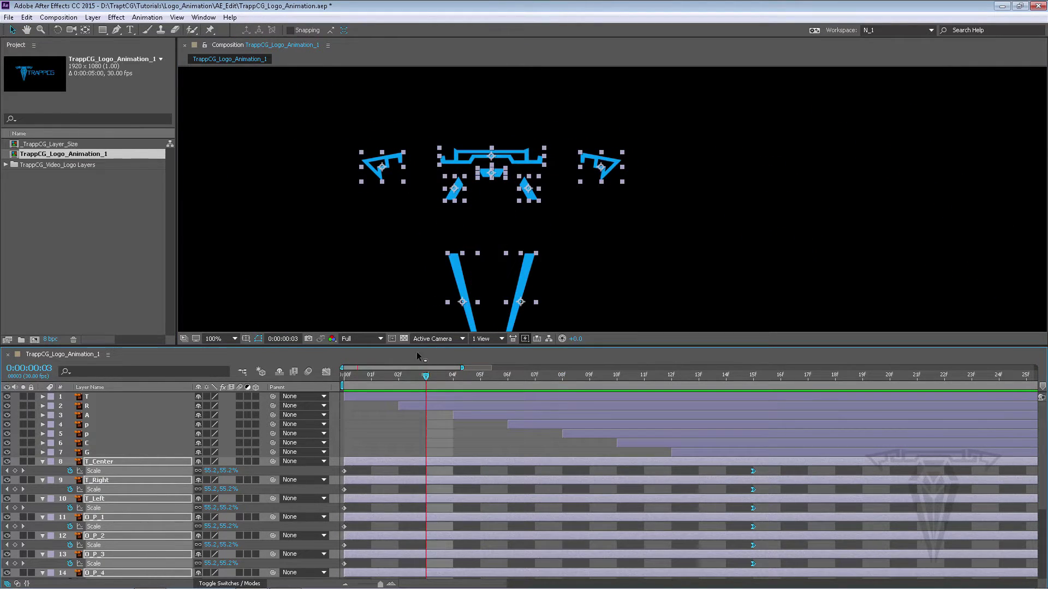
Step: Collapse the Scale properties of layers T_Center through I_P_5 and deselect the layers
left_click(377, 437)
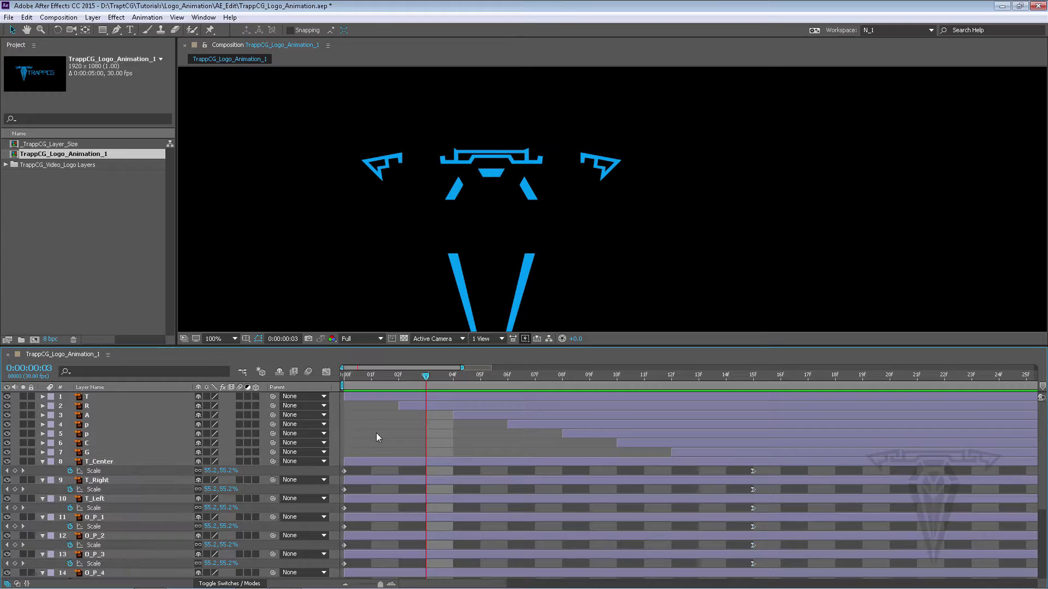
left_click(376, 461)
scroll(382, 469, "down", 4)
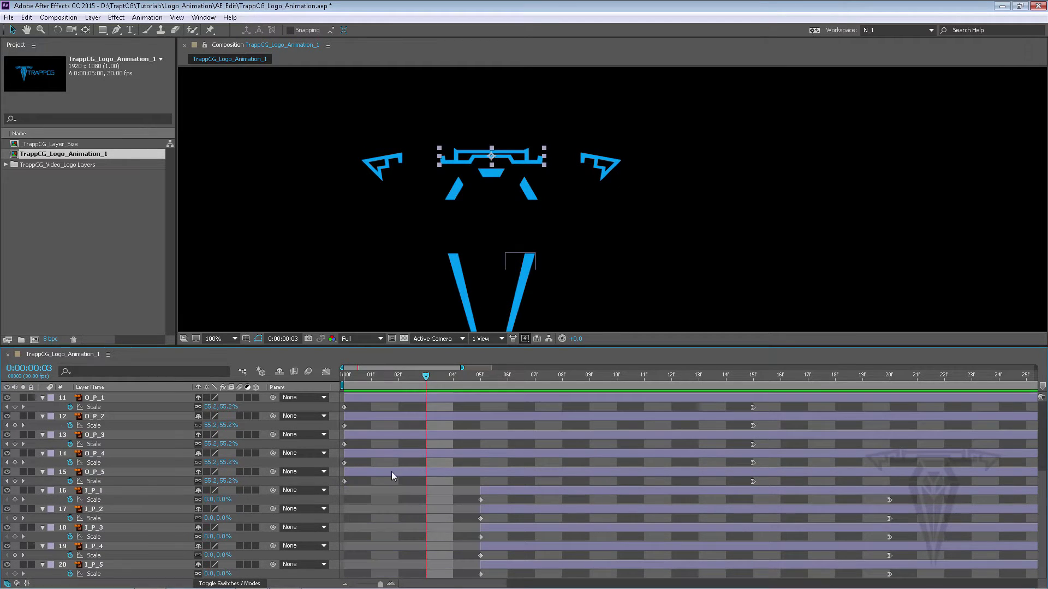
left_click(505, 564, "shift")
key("u")
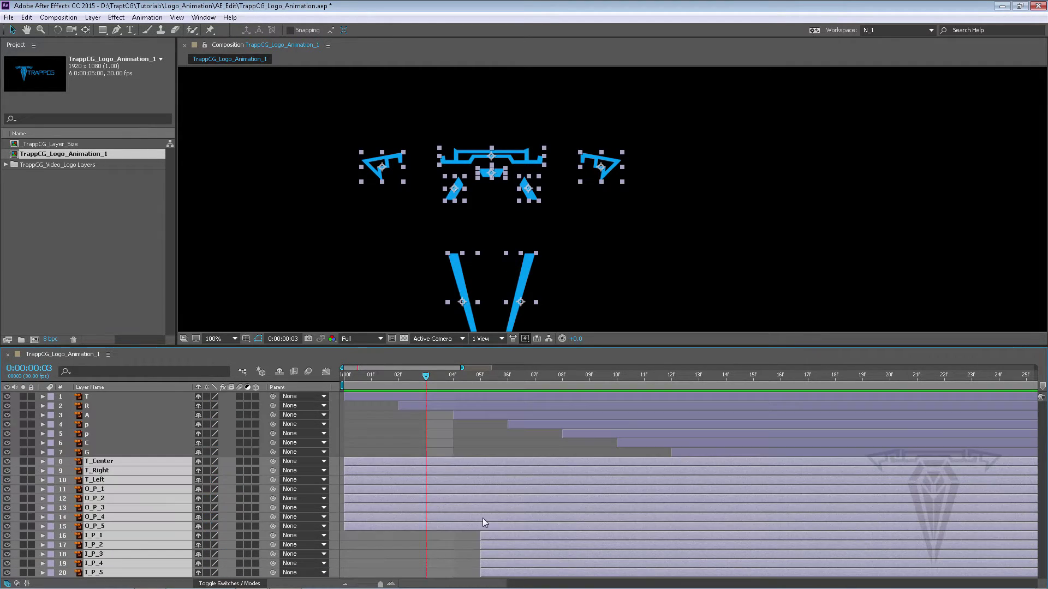
left_click(458, 444)
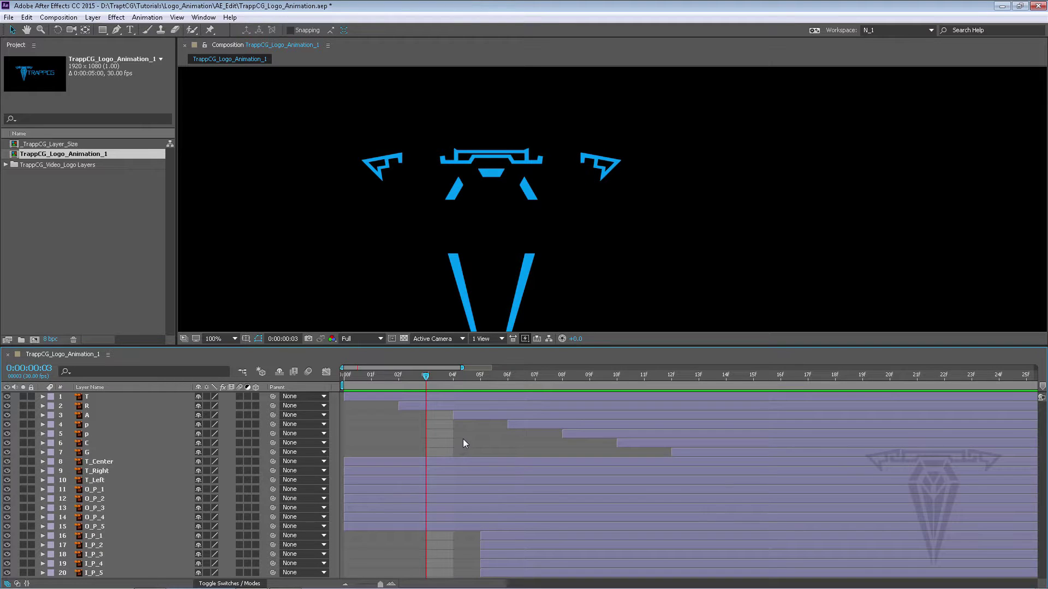
Step: Reveal Rotation on layers T_Right and T_Left and set 0° Rotation keyframes on both at frame 15
left_click_drag(425, 376, 642, 386)
left_click(96, 472)
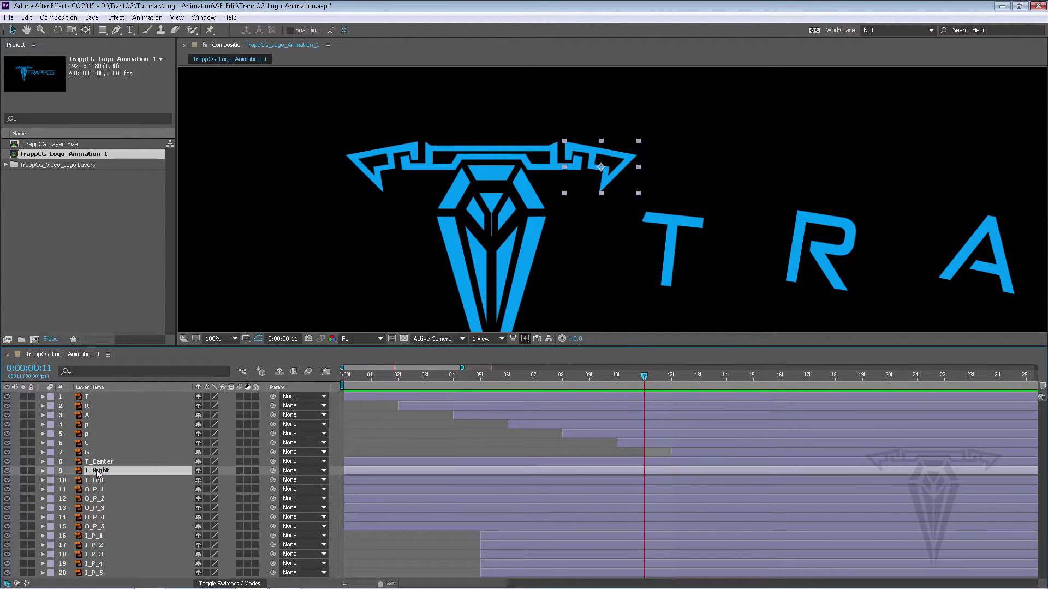
left_click(97, 480, "ctrl")
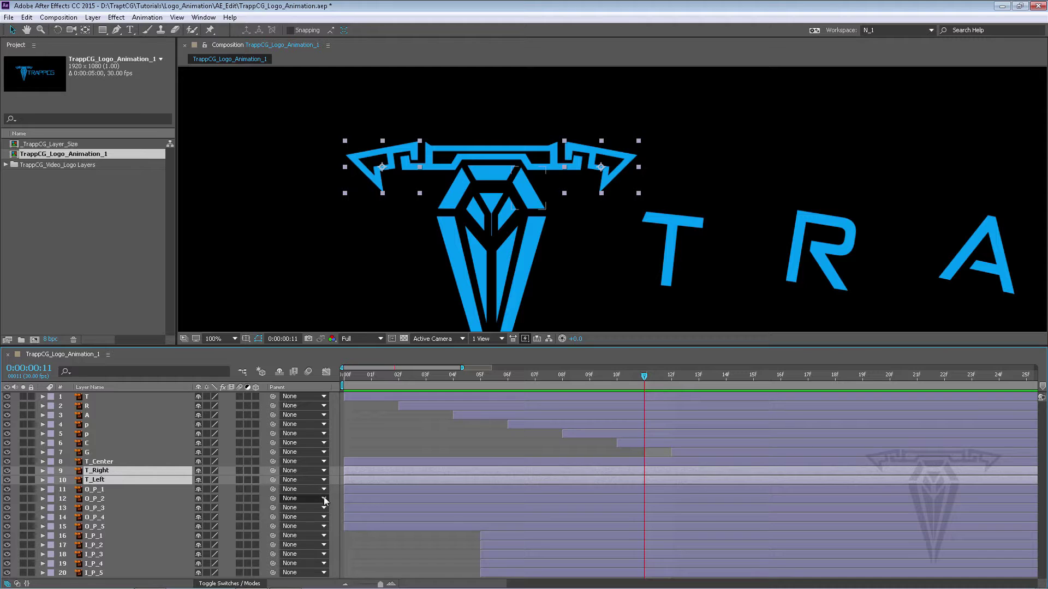
key("r")
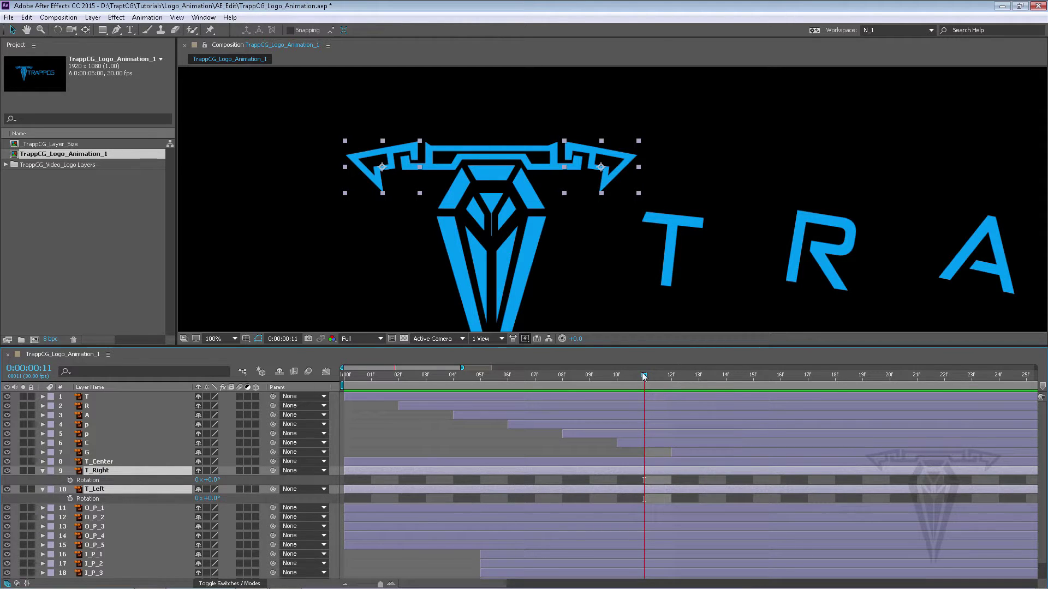
left_click_drag(644, 377, 675, 380)
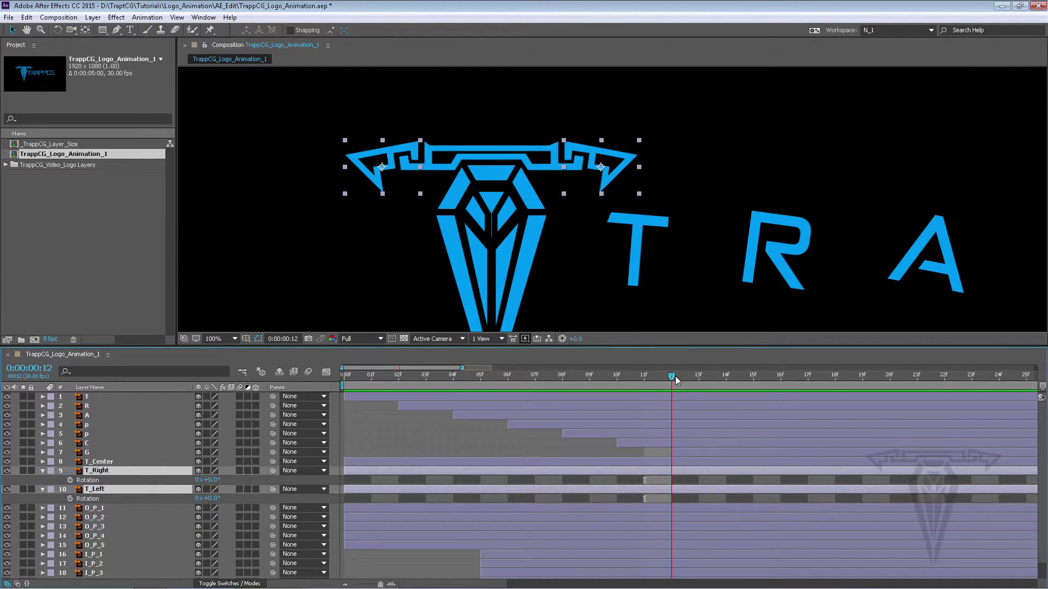
key("space")
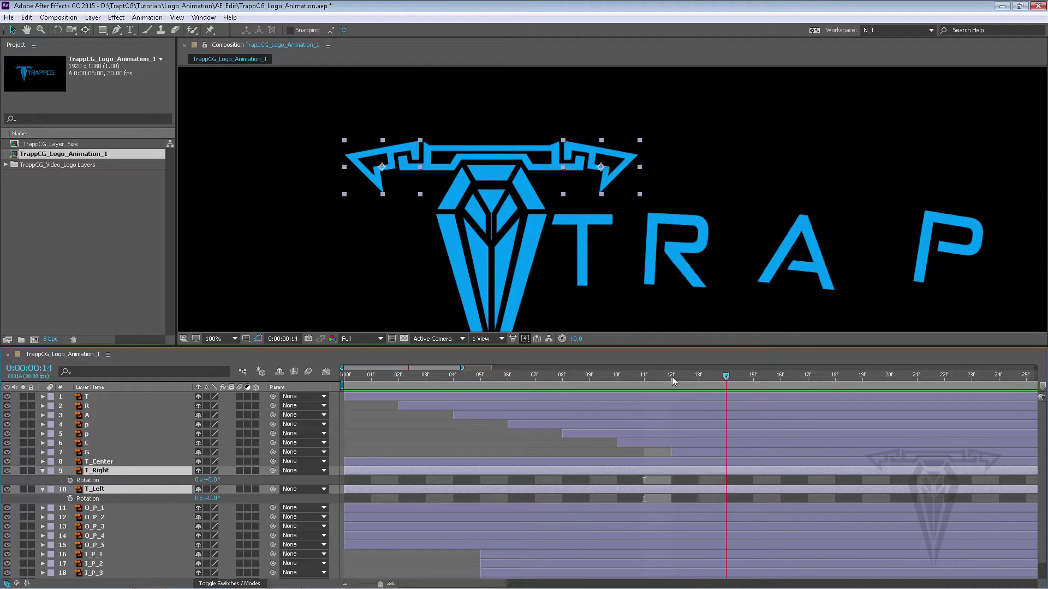
left_click_drag(778, 379, 755, 383)
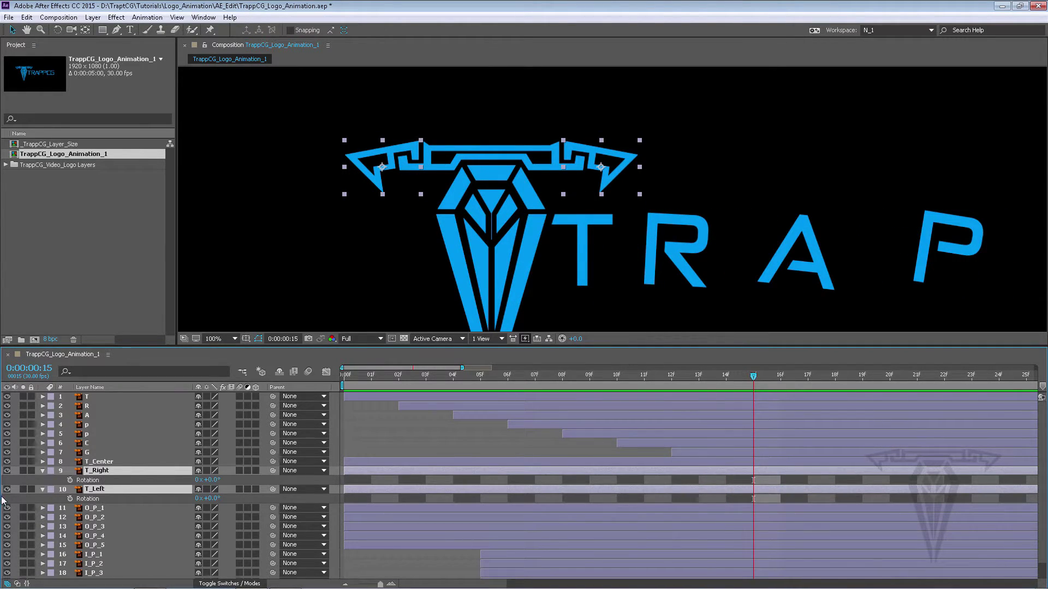
left_click(70, 480)
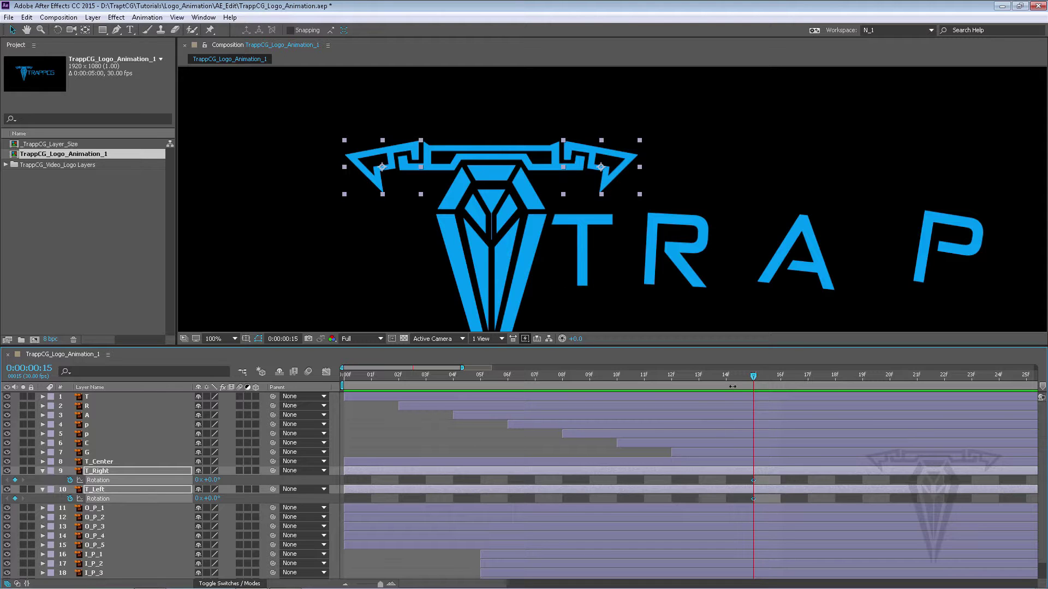
Step: At frame 6, set the Rotation of T_Right to 50° and the Rotation of T_Left to -50°
left_click_drag(759, 377, 499, 380)
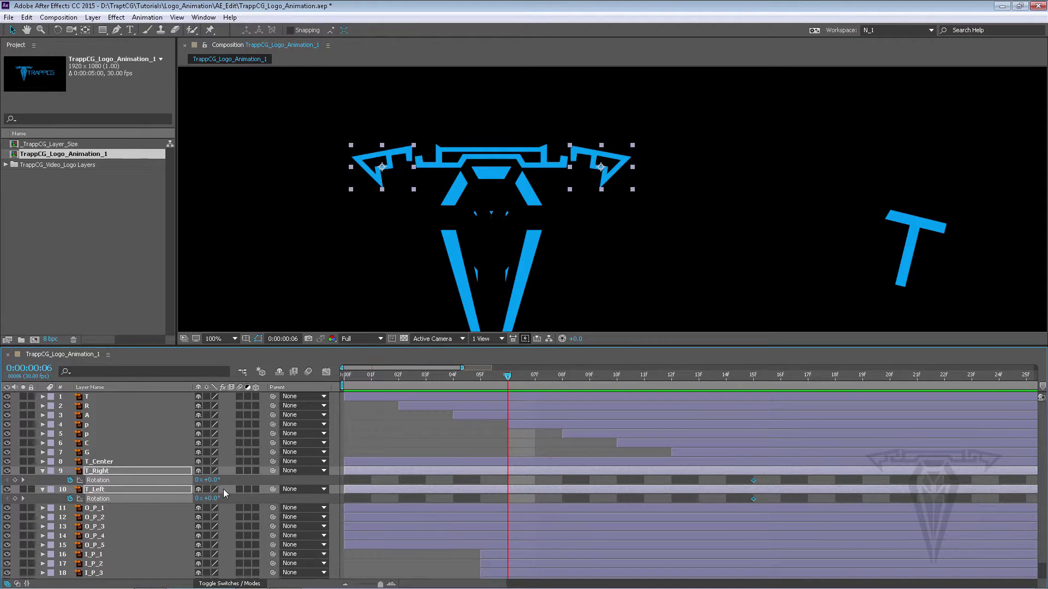
left_click_drag(211, 480, 237, 480)
key("ctrl+z")
left_click(369, 483)
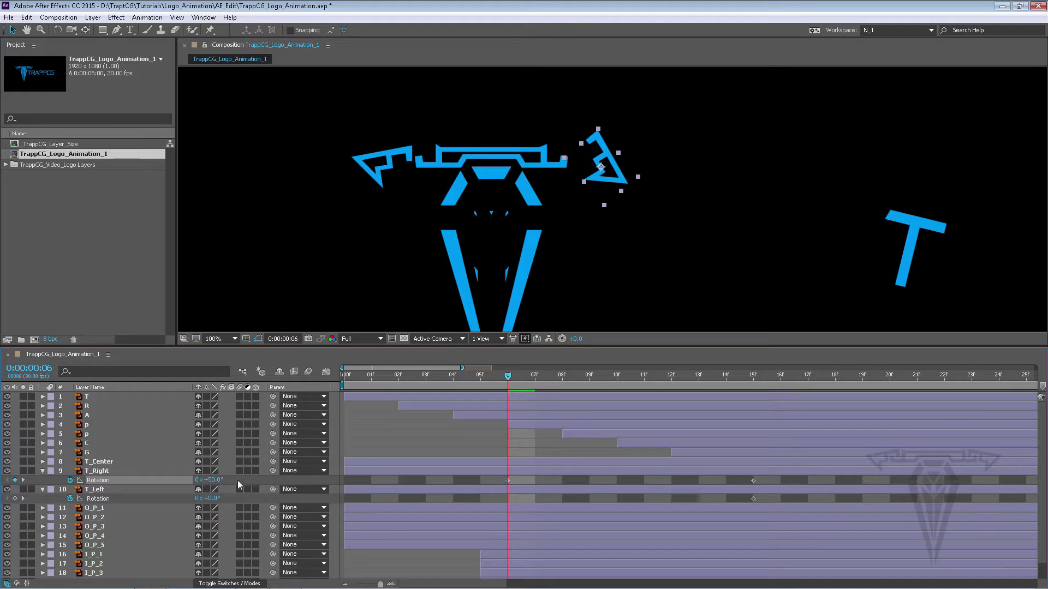
left_click(210, 498)
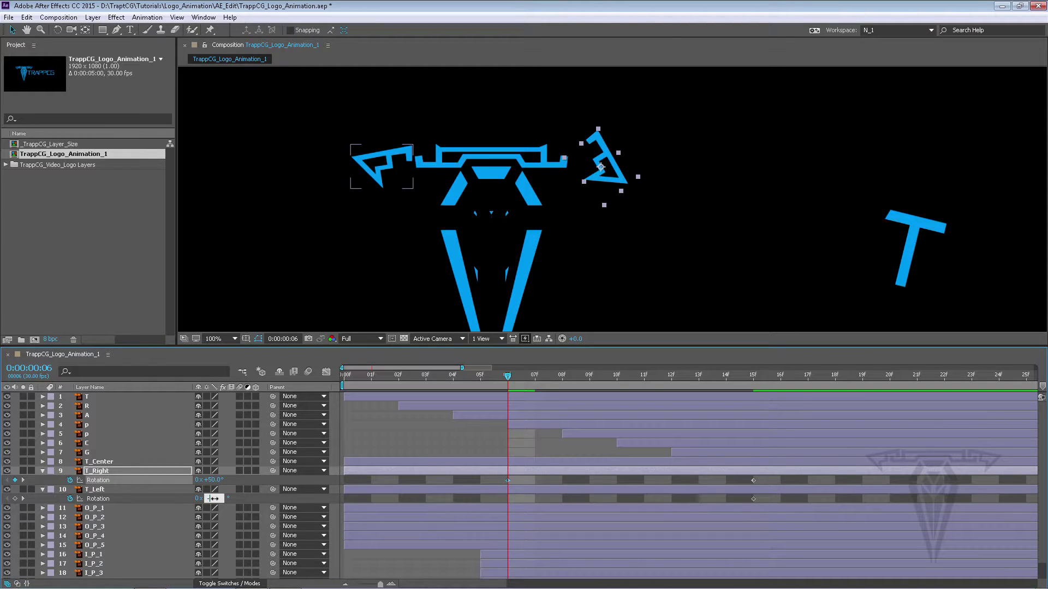
type("-50")
key("Return")
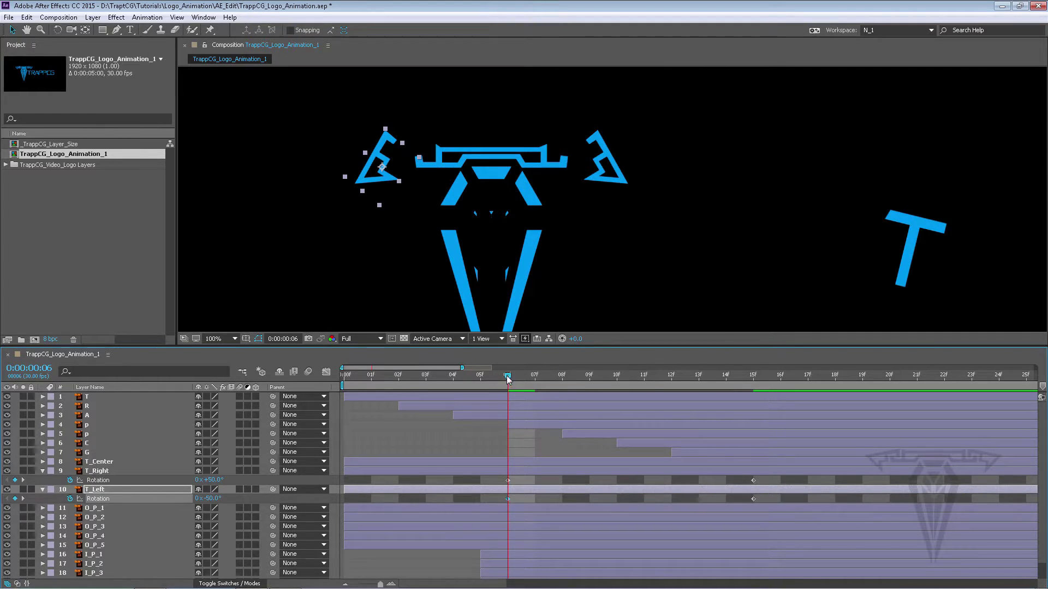
Step: Move the starting Rotation keyframes of T_Right and T_Left from frame 6 to frame 0 and preview the animation
mouse_move(508, 380)
left_mouse_down()
mouse_move(746, 381)
mouse_move(508, 381)
left_mouse_up()
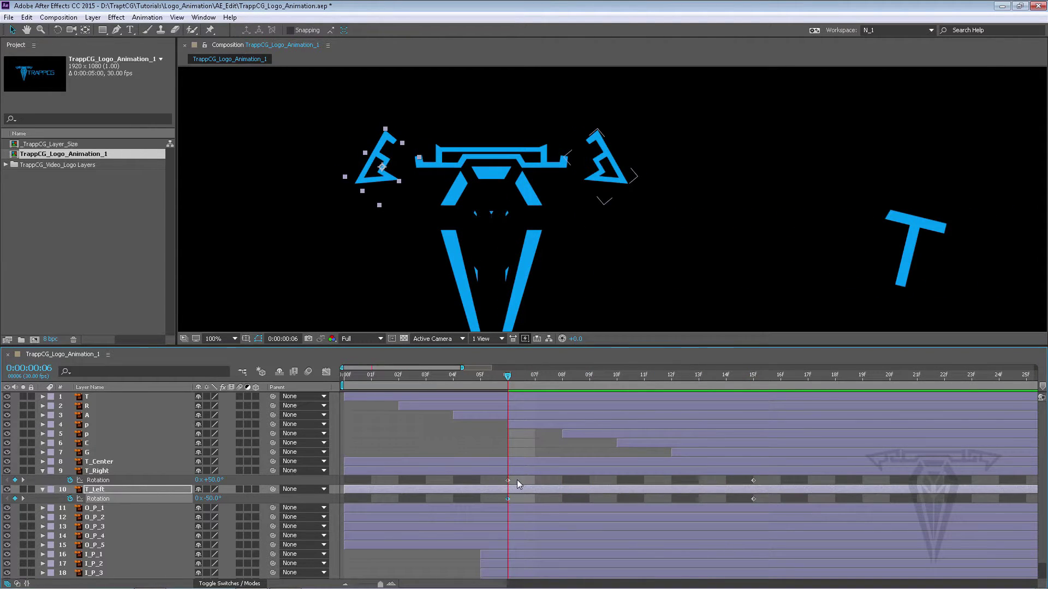
left_click_drag(517, 479, 344, 483)
key("space")
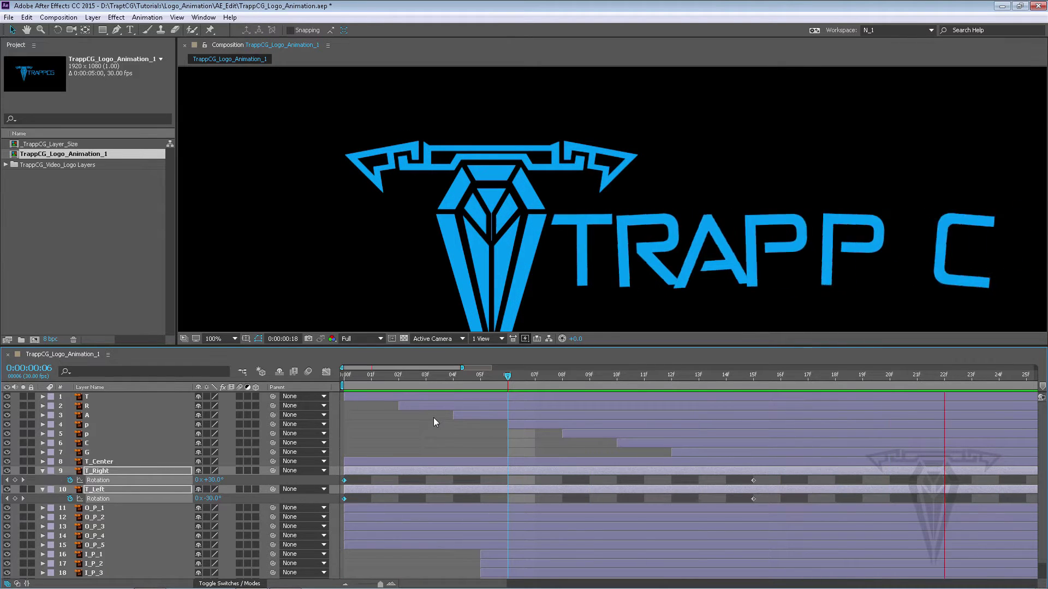
key("space")
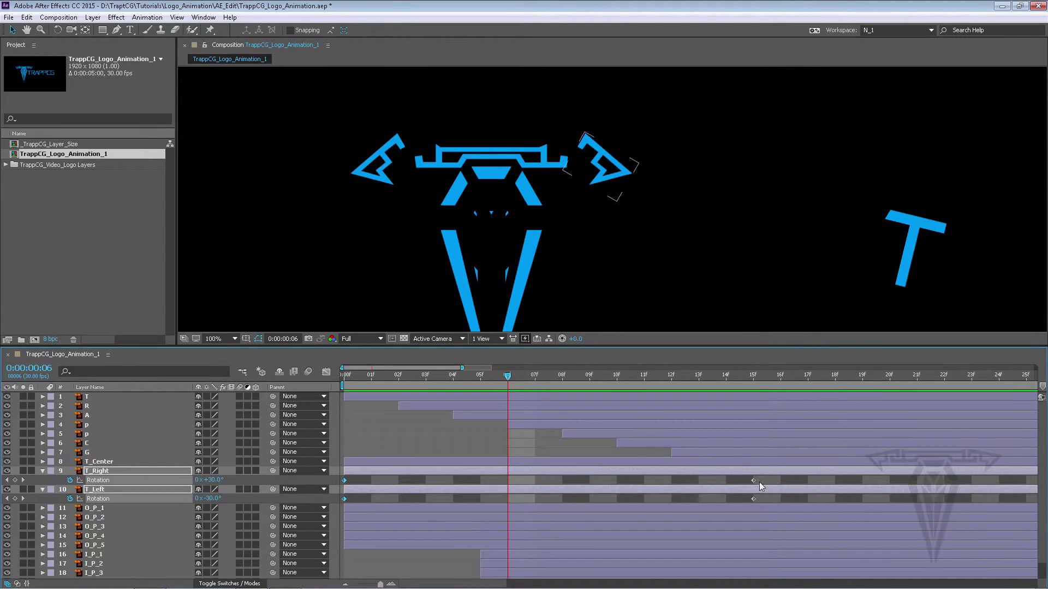
Step: Apply Easy Ease to the ending Rotation keyframes of T_Right and T_Left at frame 15
left_click_drag(761, 508, 743, 477)
right_click(754, 482)
mouse_move(794, 472)
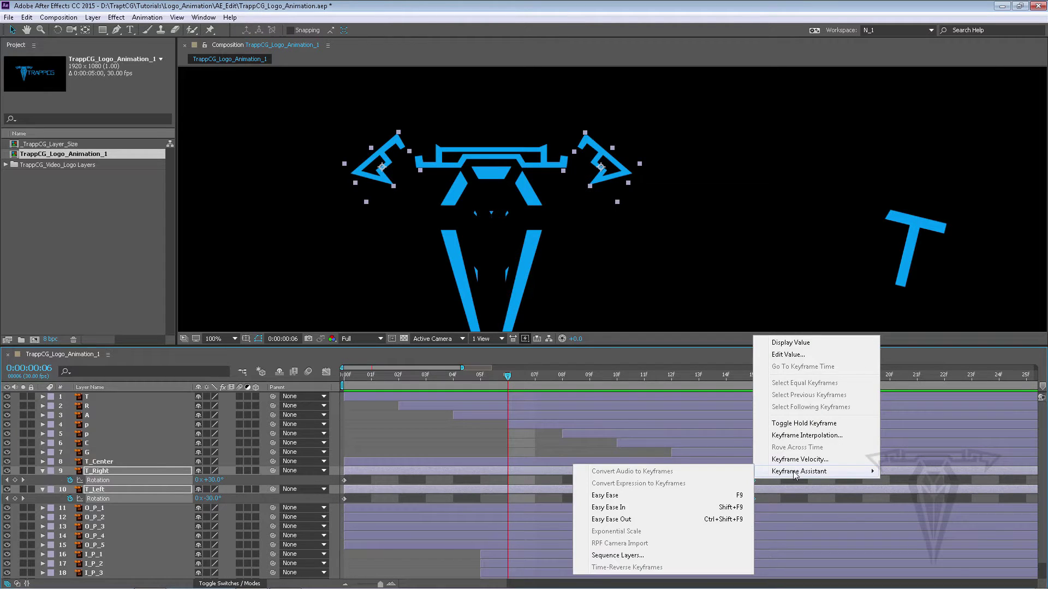
left_click(618, 493)
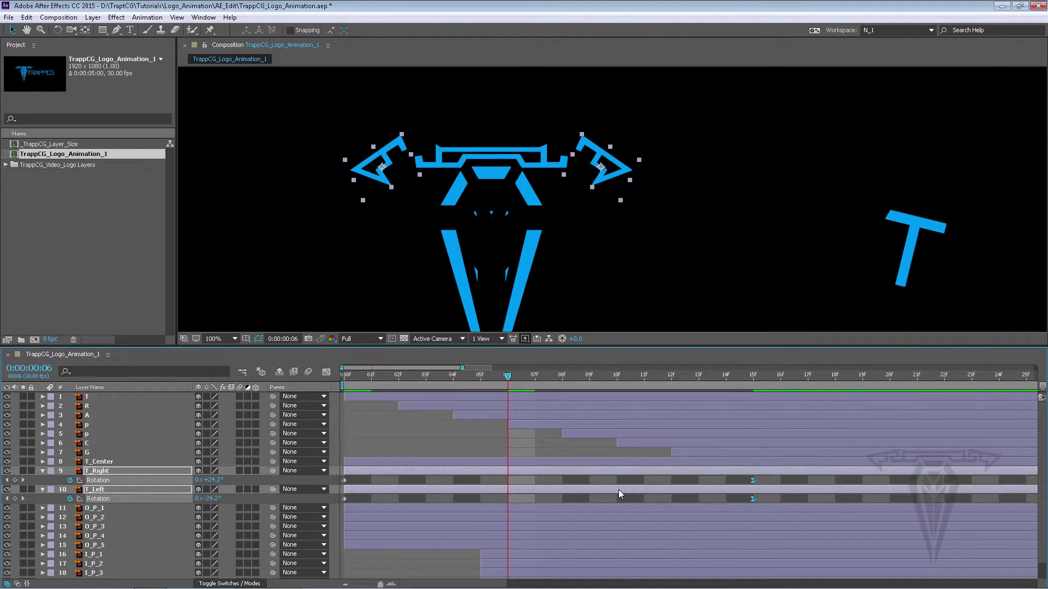
Step: Preview the eased rotation with the composition view at 50%, and collapse the Rotation properties of T_Right and T_Left
key("space")
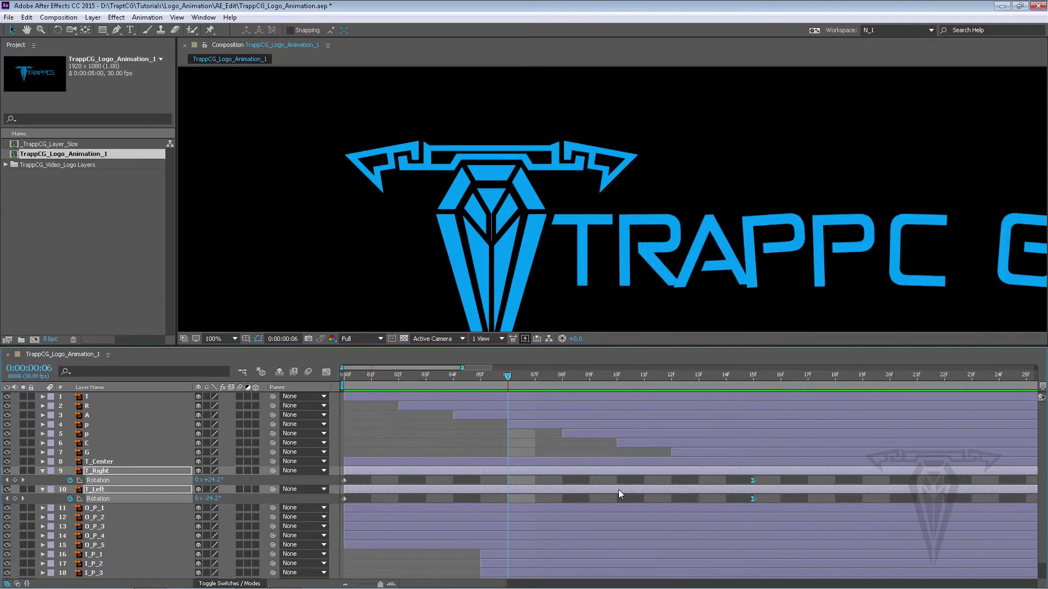
scroll(588, 240, "down", 2)
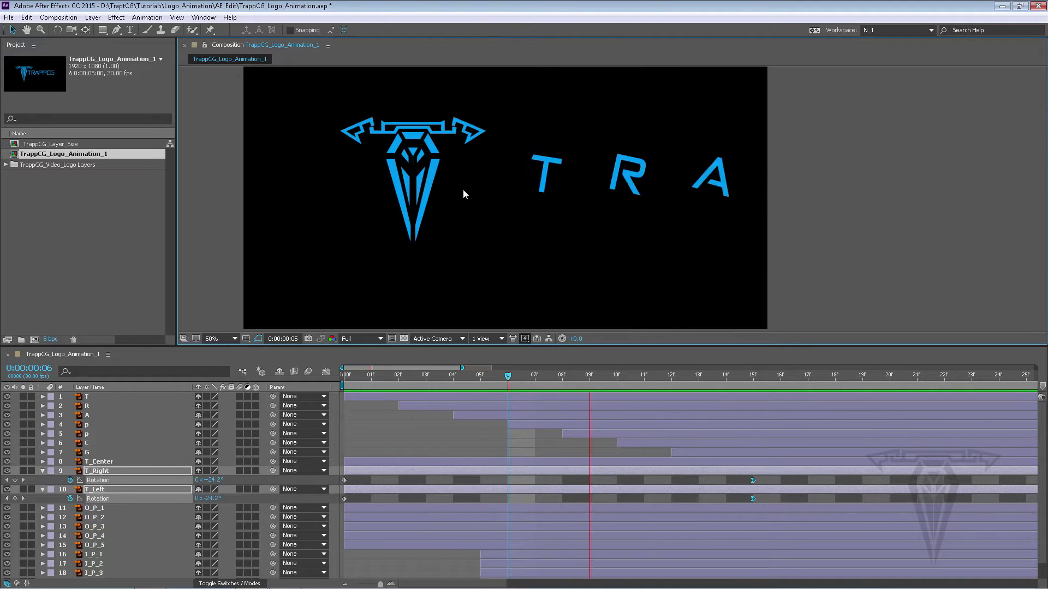
key("space")
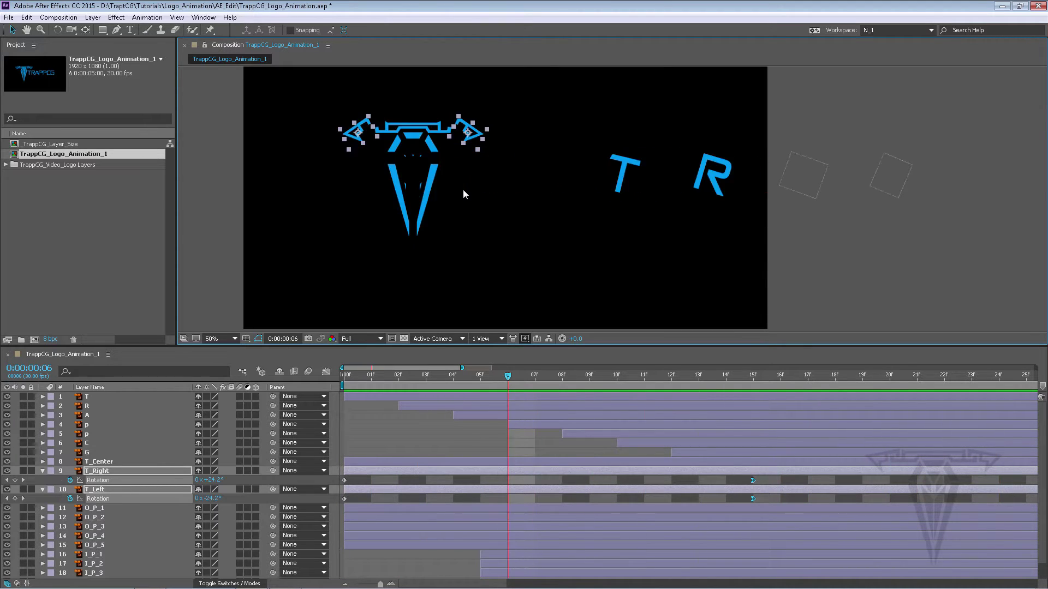
left_click(43, 470)
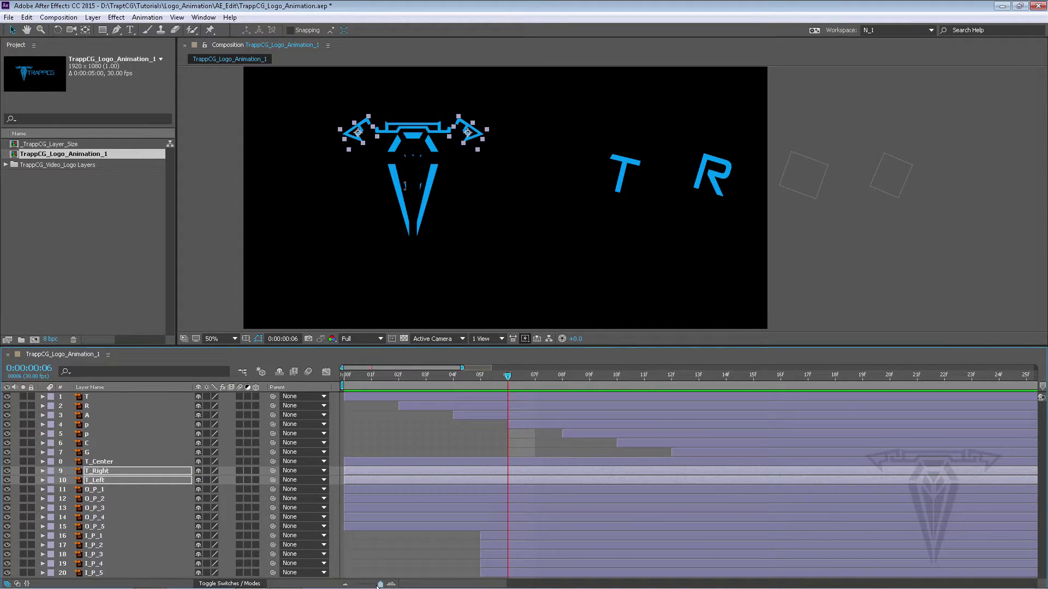
Step: Select the letter layers T through G and review their Position and Rotation keyframes across the full five-second timeline
left_click_drag(380, 584, 349, 585)
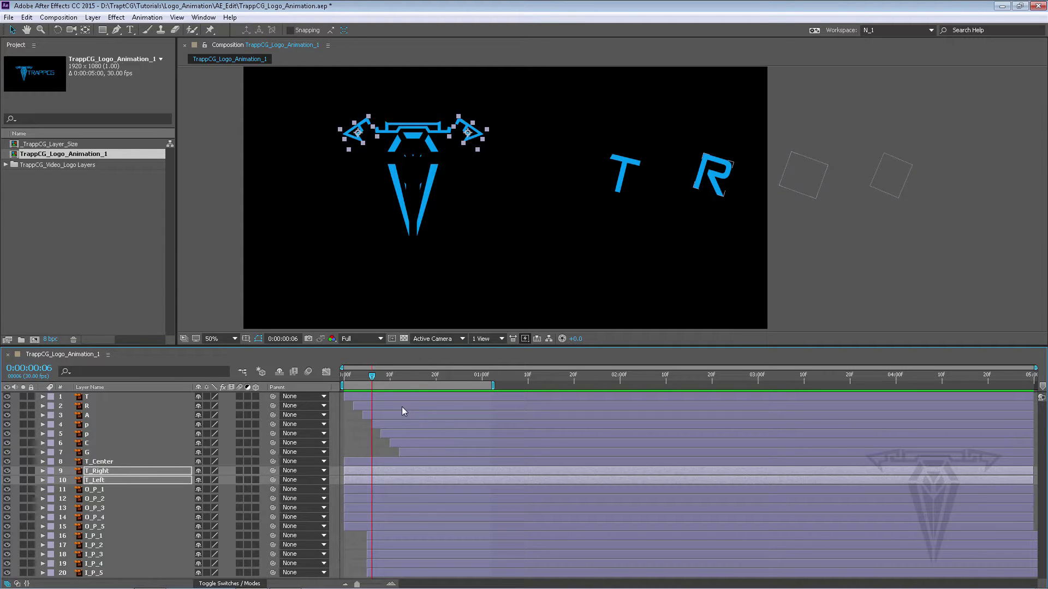
left_click(389, 396)
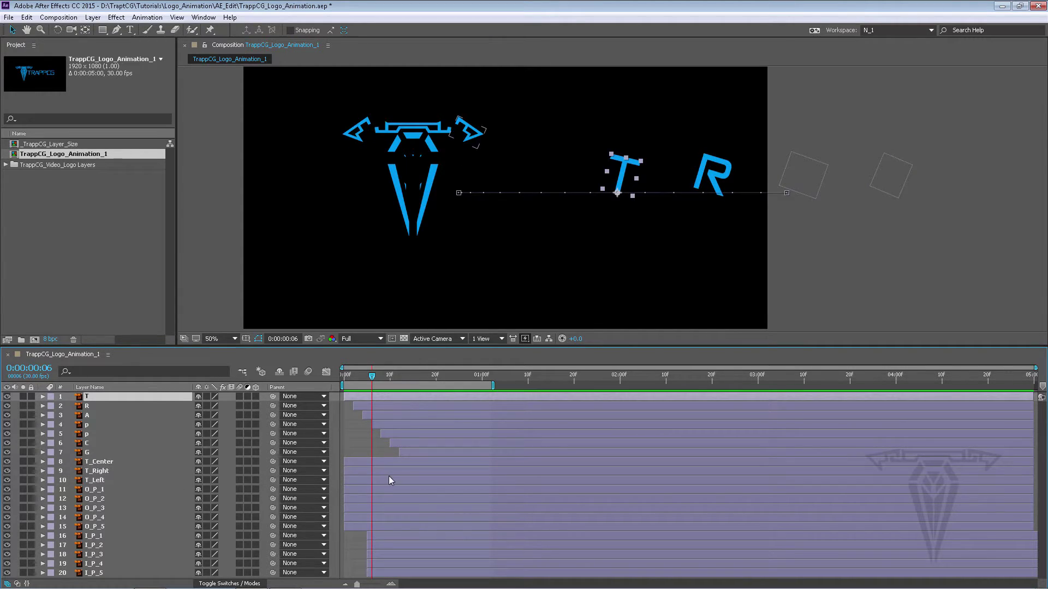
left_click(415, 451, "shift")
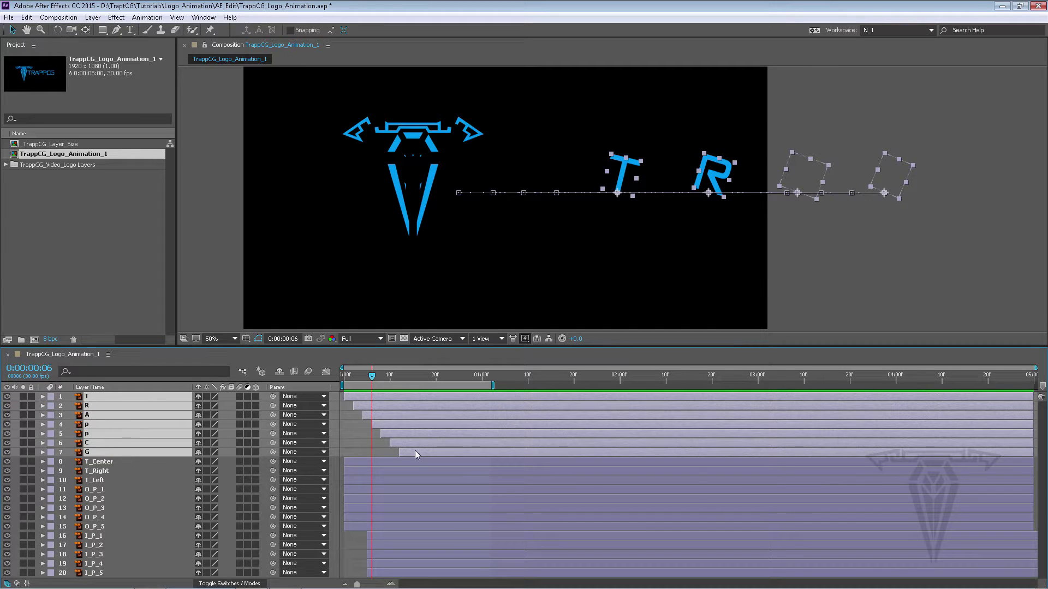
key("p")
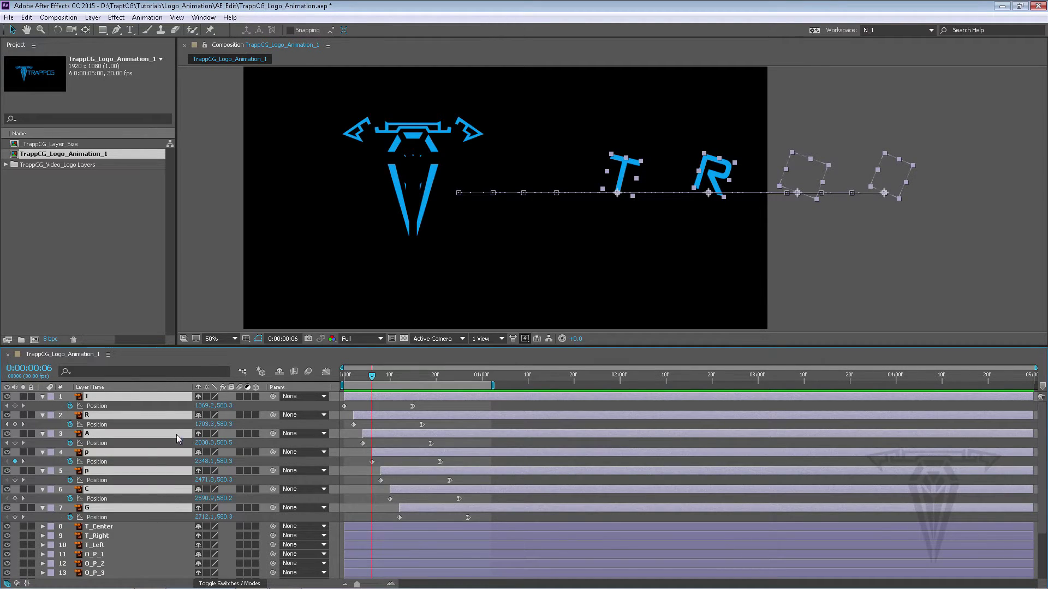
key("p")
key("p")
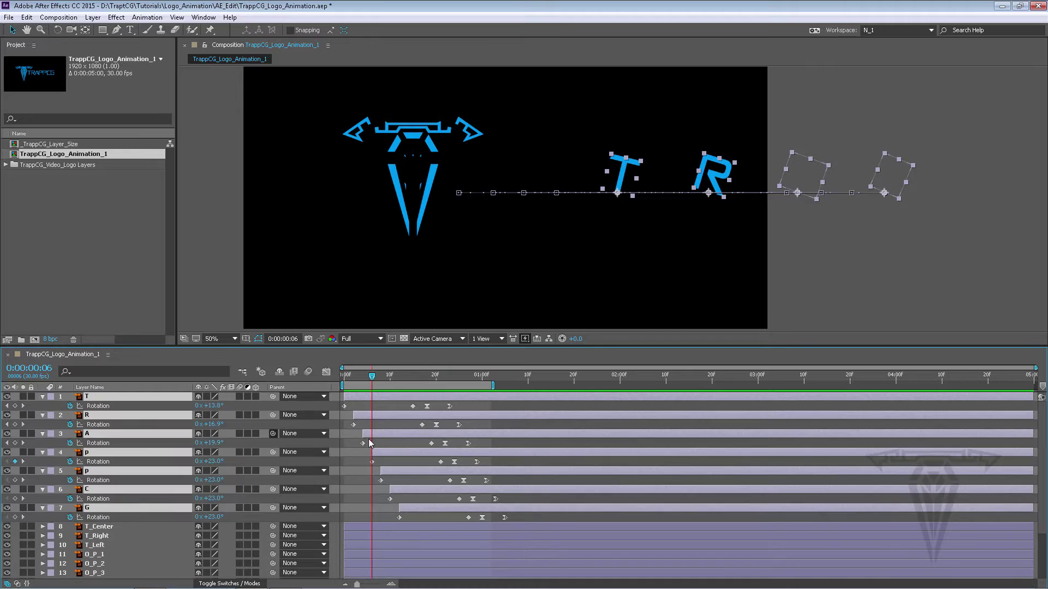
key("p")
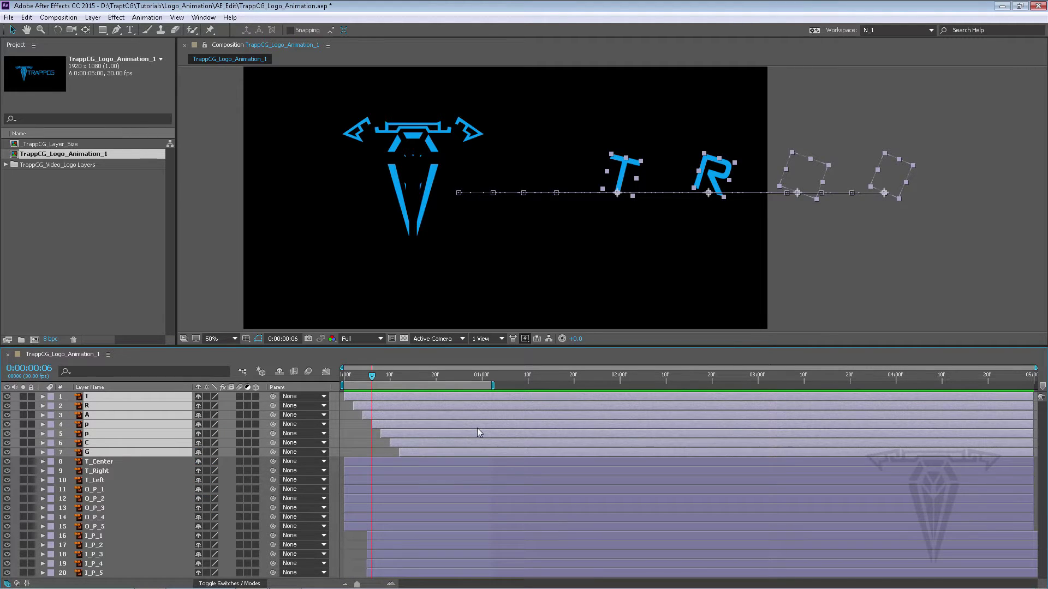
Step: Display all keyframed properties of the letter layers, examine their staggered keyframes, and collapse the layers again
key("u")
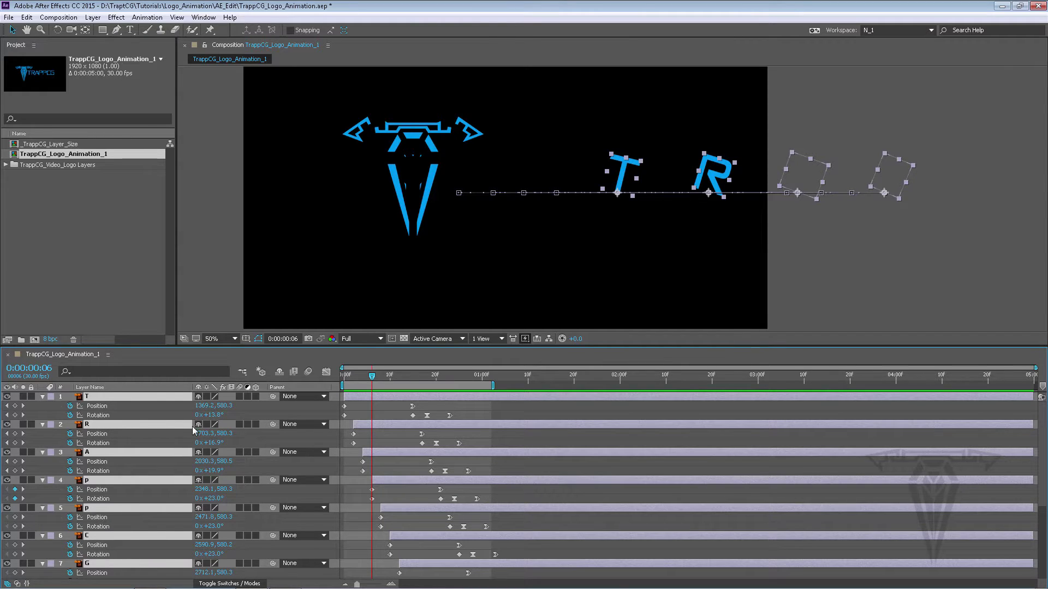
scroll(463, 428, "down", 3)
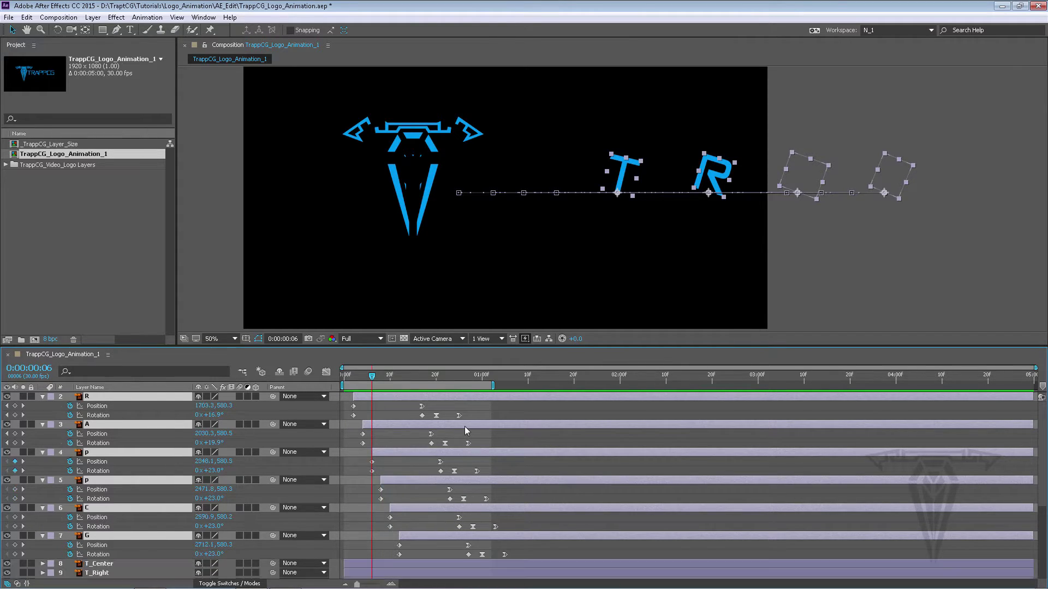
scroll(459, 426, "up", 3)
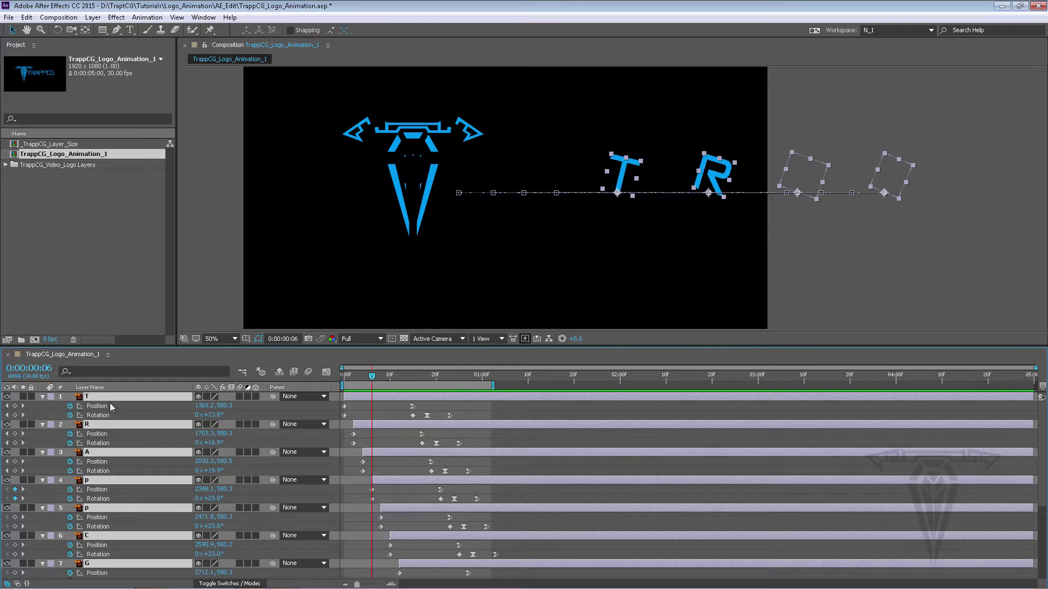
left_click(42, 397)
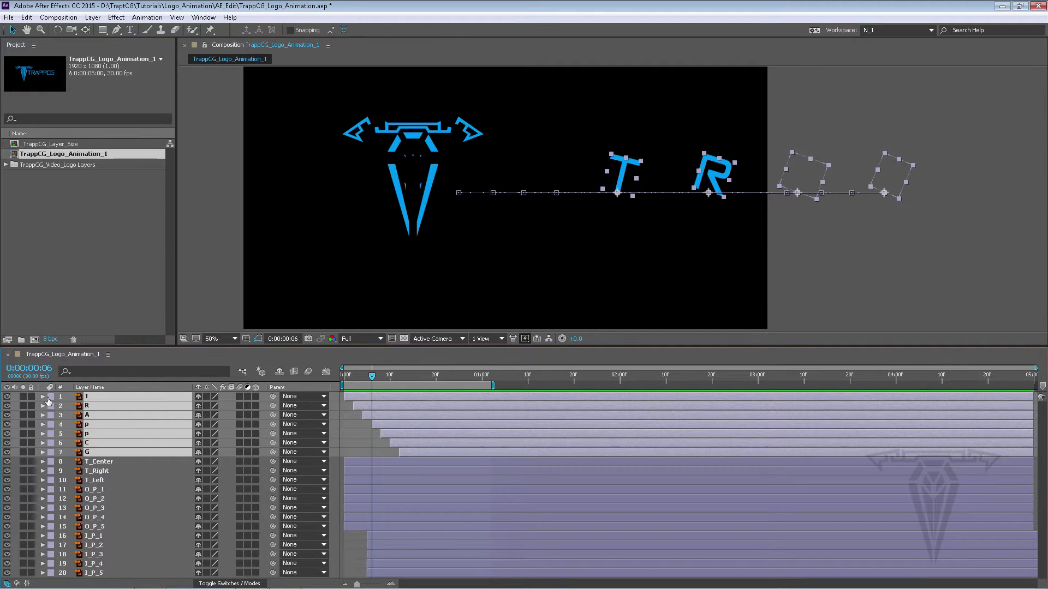
left_click(42, 397)
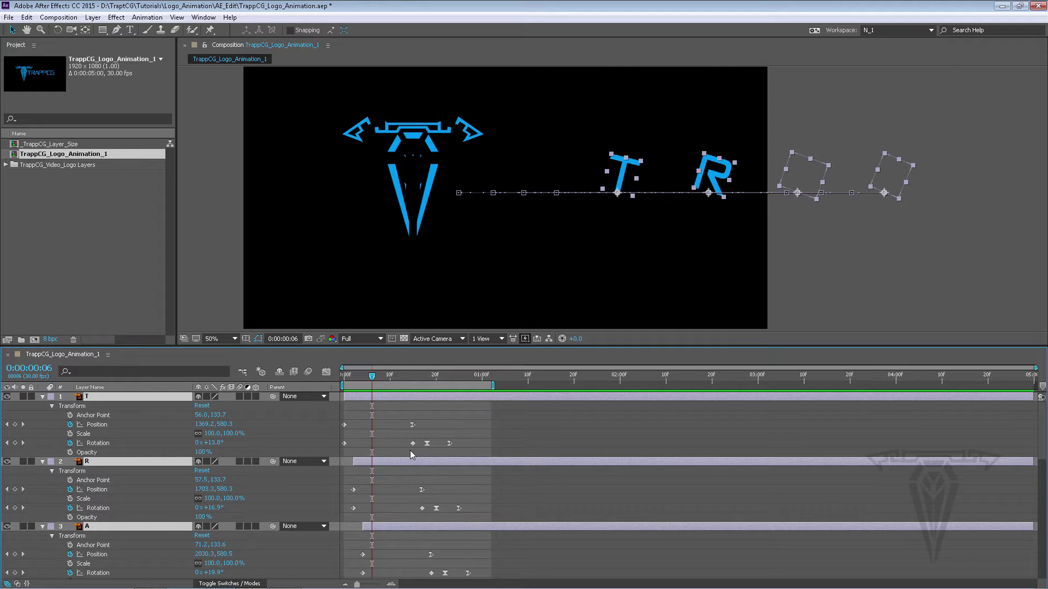
key("u")
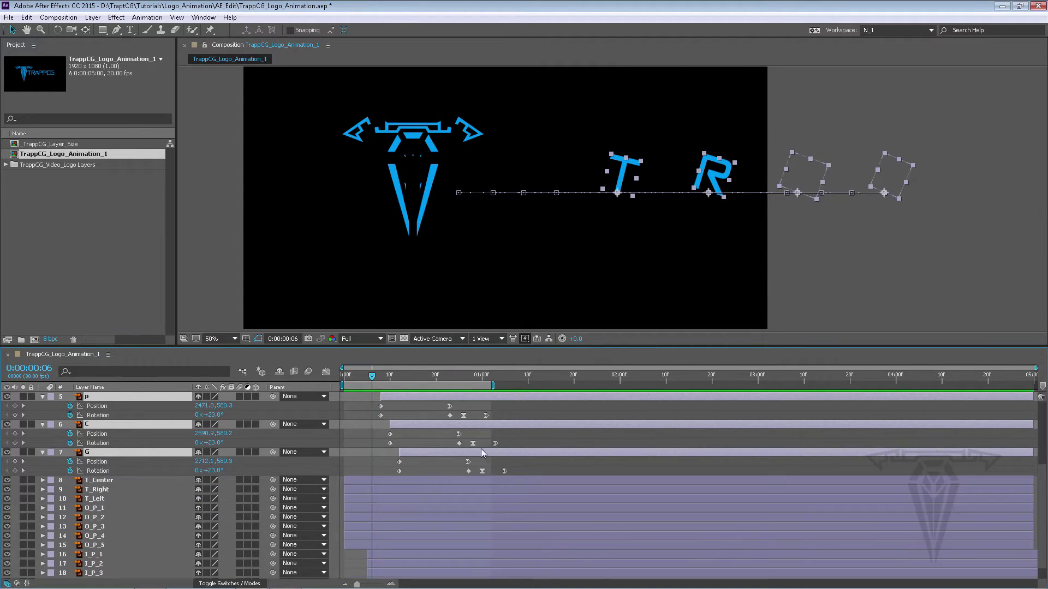
key("u")
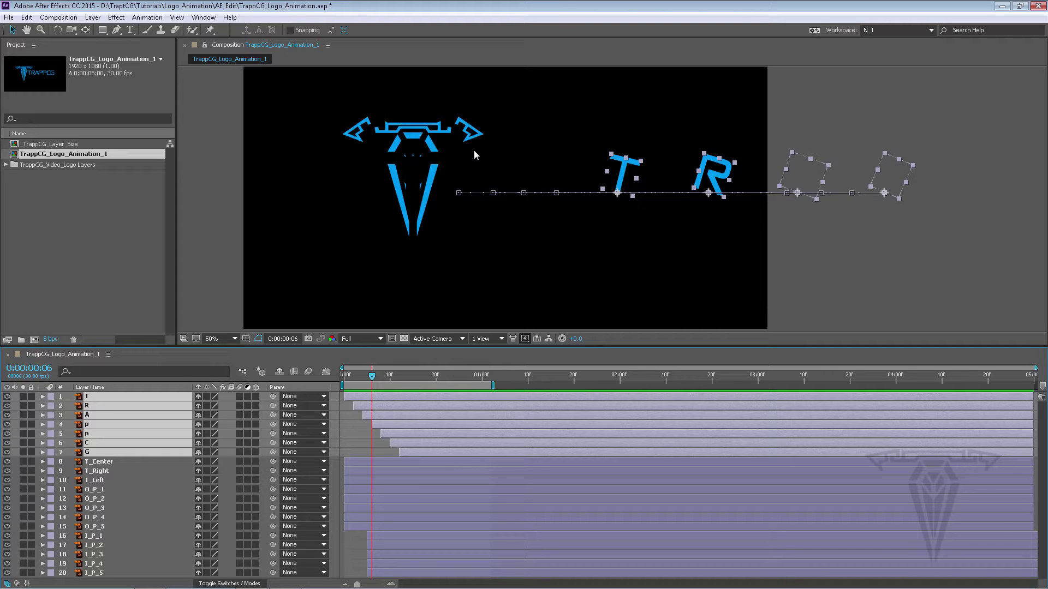
Step: Check the logo against the transparency grid and return the composition to its black background
left_click(406, 339)
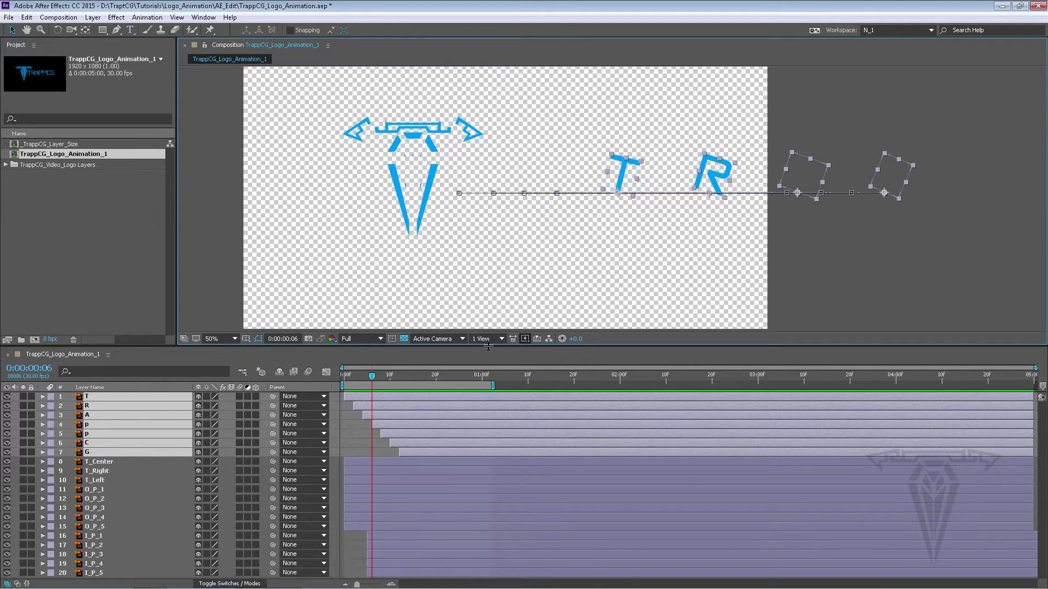
left_click(404, 338)
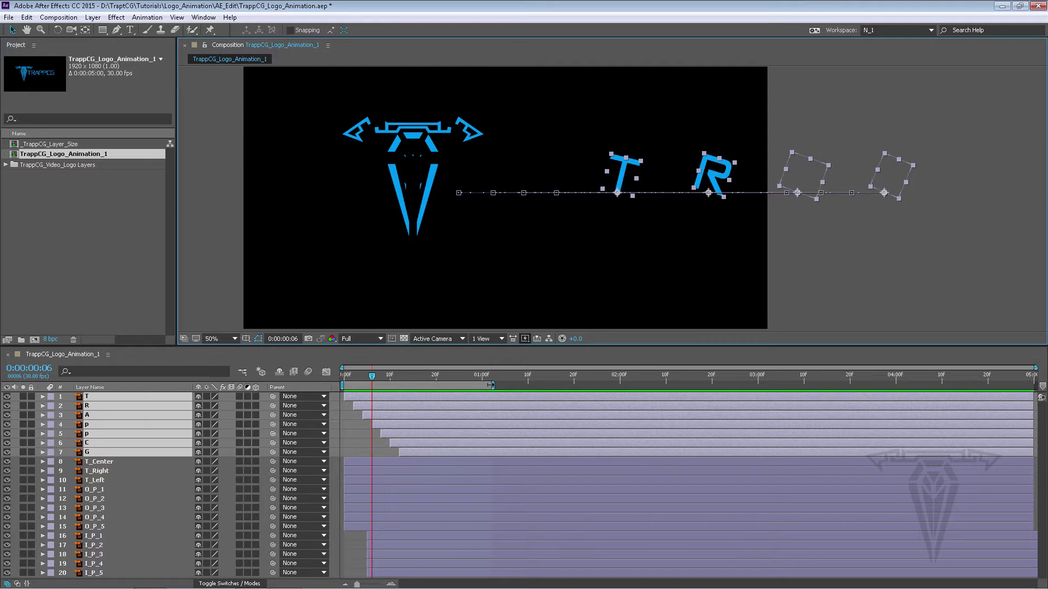
Step: Extend the work area to the end of the five-second composition and preview the logo animation from the first frame
left_click_drag(490, 385, 1044, 384)
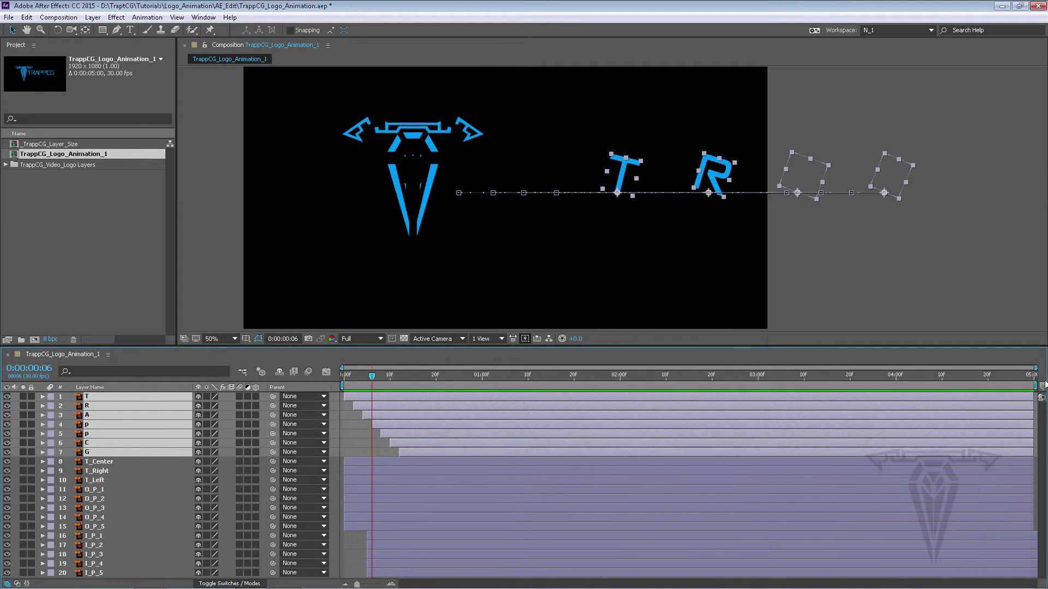
left_click_drag(417, 378, 476, 374)
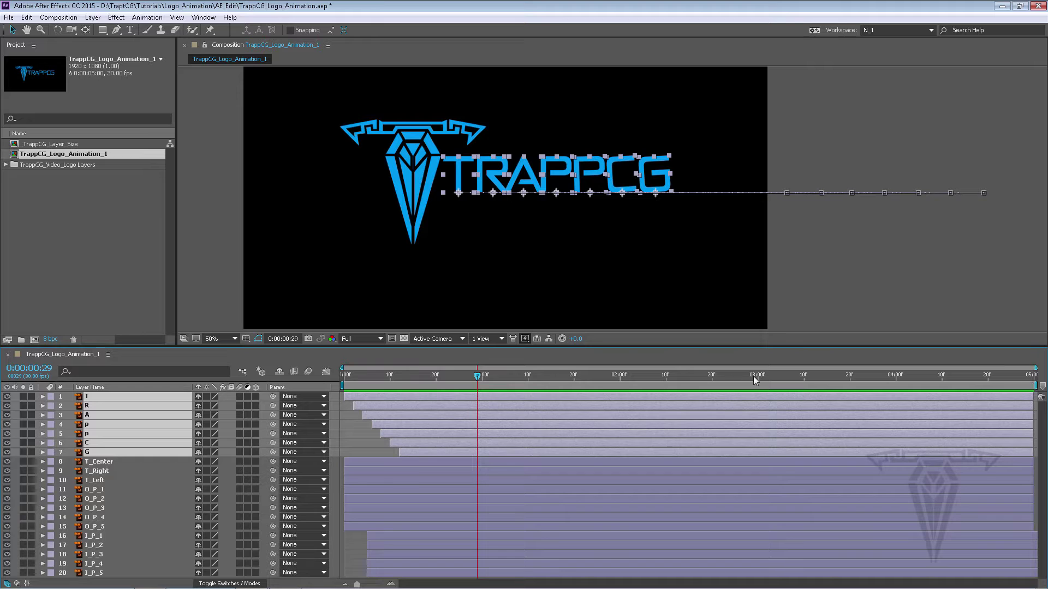
left_click_drag(476, 375, 335, 374)
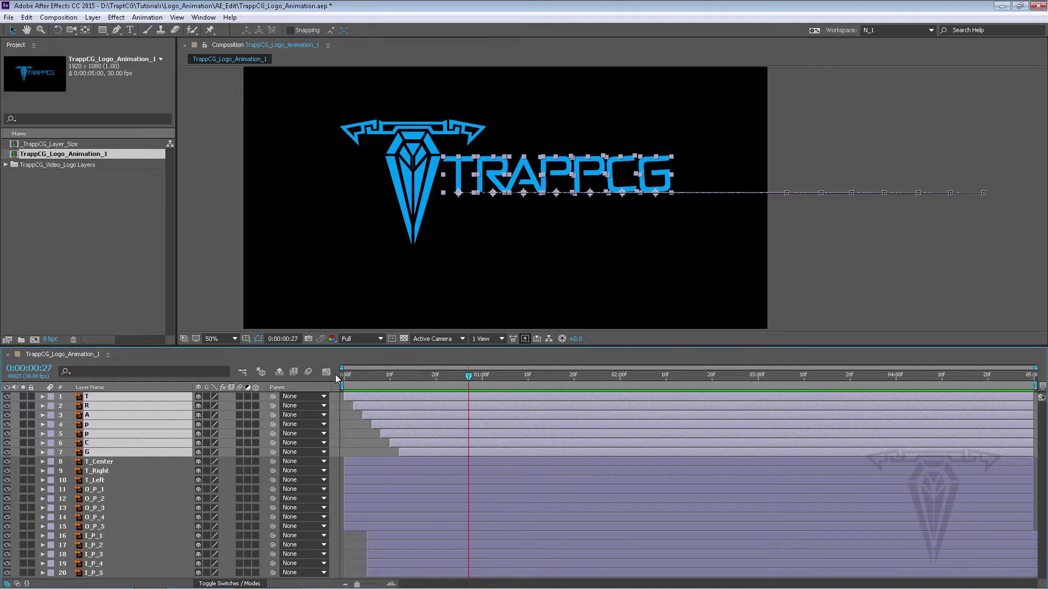
key("space")
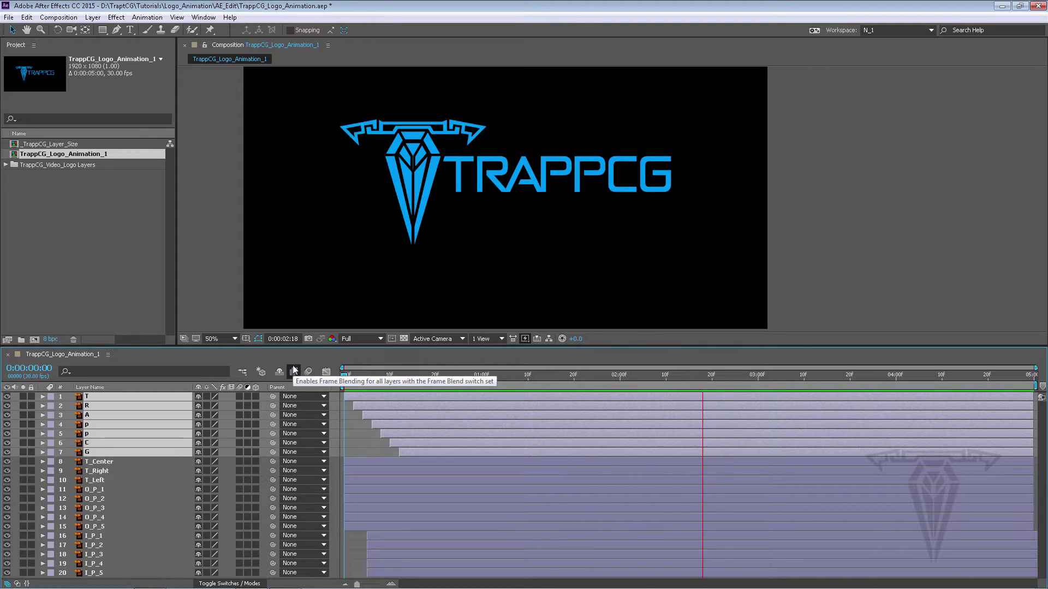
Step: Move the current time to 0:00:03:00 and replay the animation to judge how long the finished logo holds
left_click(491, 375)
left_click_drag(491, 377, 760, 383)
key("space")
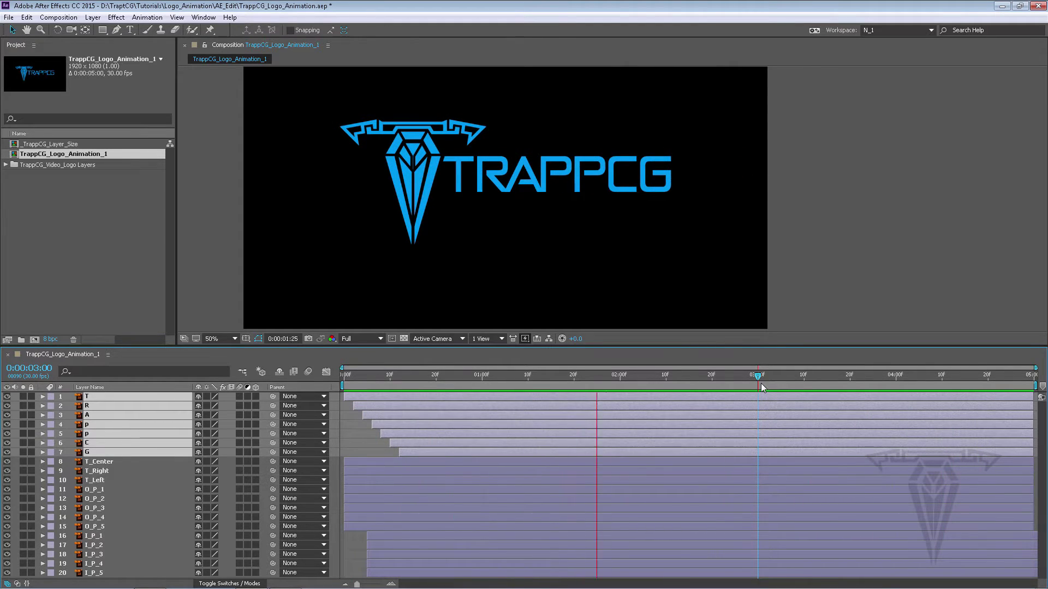
key("space")
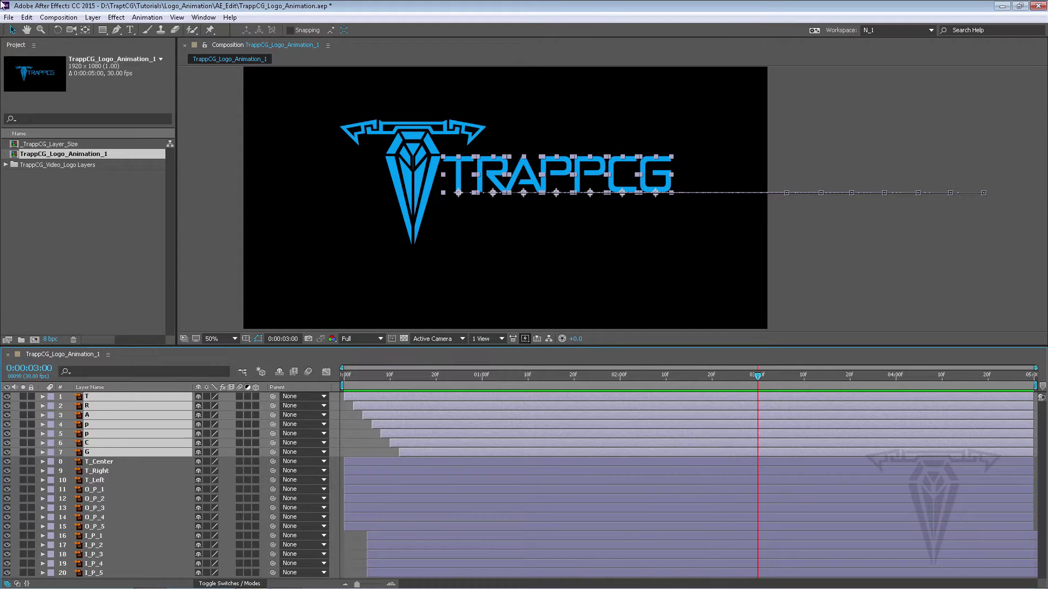
Step: Set the composition's duration to 0:00:04:00 and preview the shortened animation
left_click(56, 18)
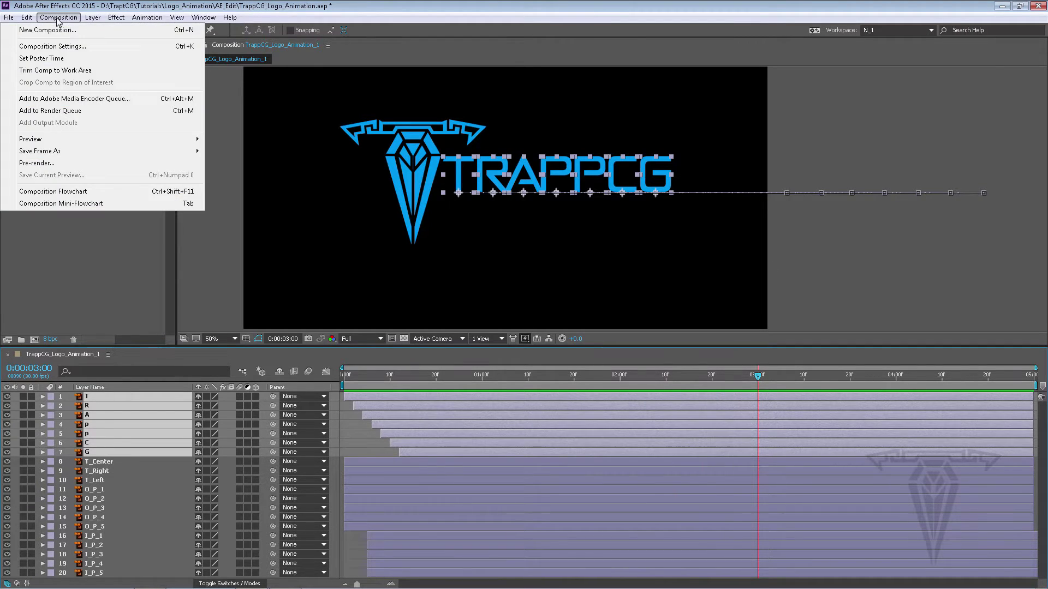
left_click(72, 47)
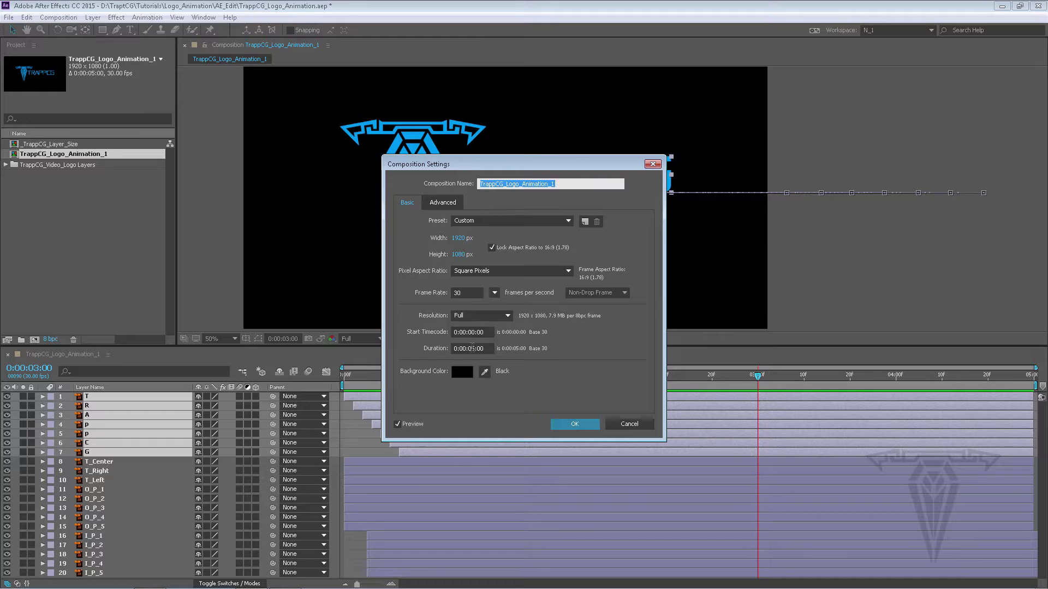
left_click(473, 348)
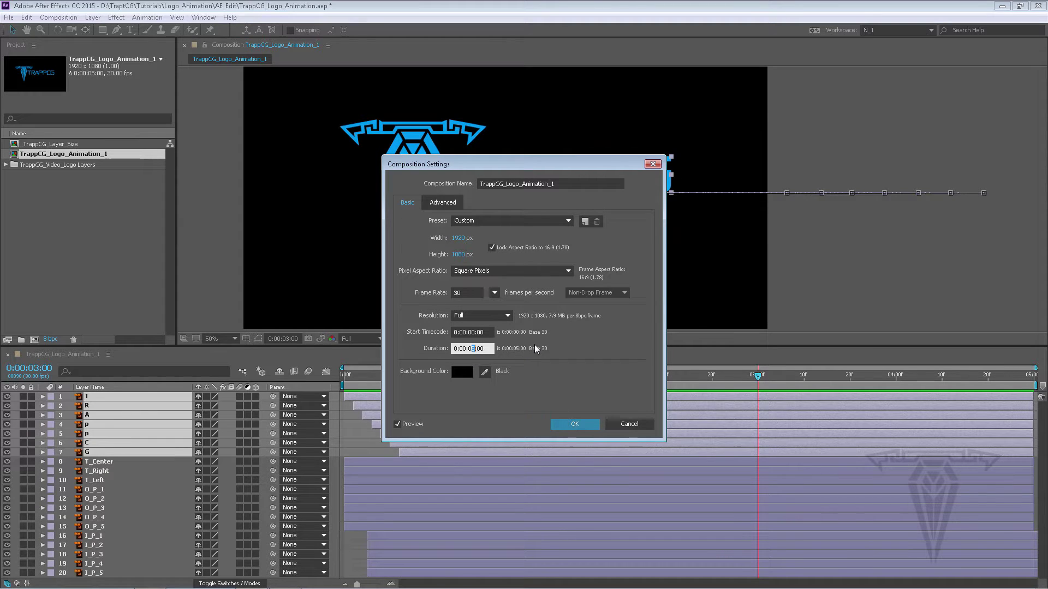
type("4")
left_click(576, 425)
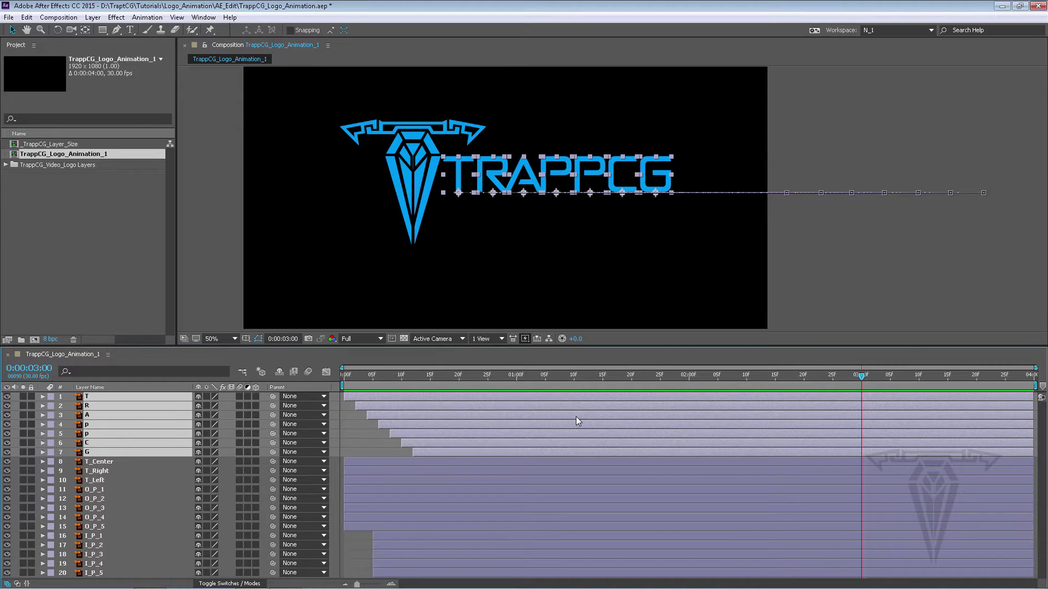
key("space")
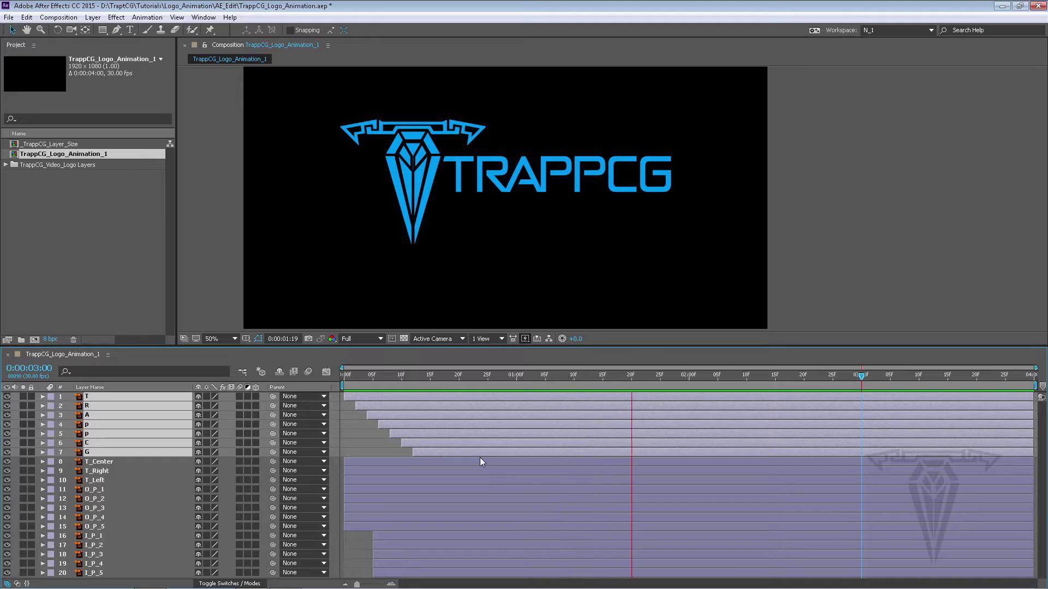
key("space")
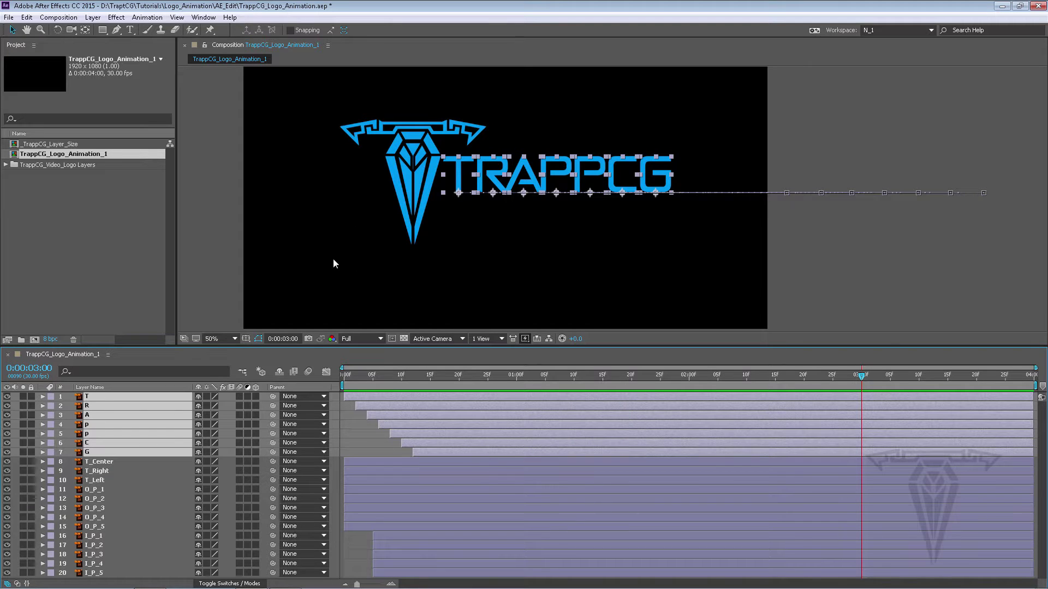
Step: Add TrappCG_Logo_Animation_1 to the Render Queue and place the queue ahead of the composition's timeline
left_click(58, 17)
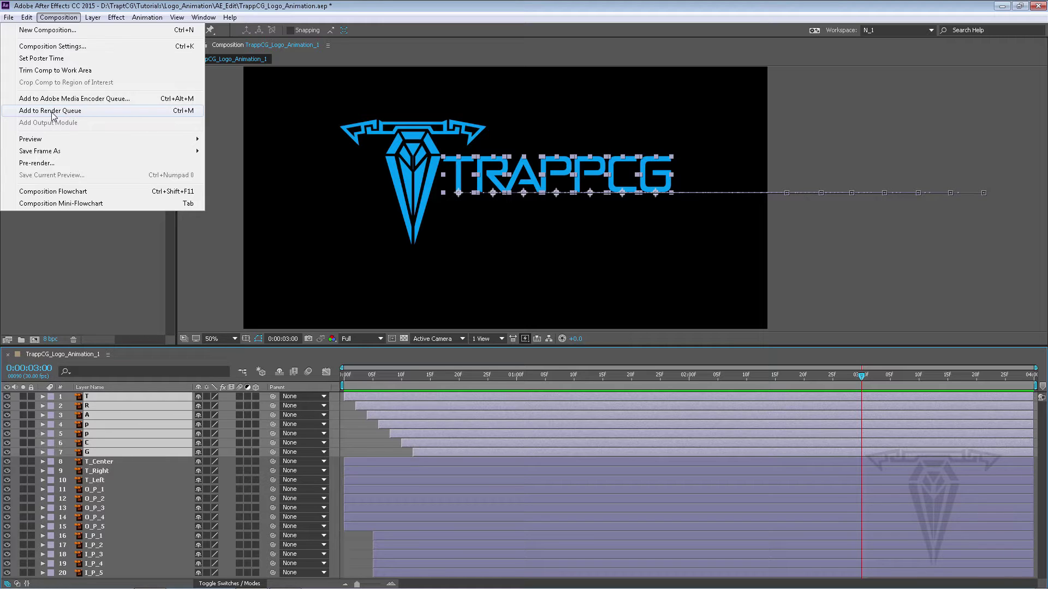
left_click(90, 112)
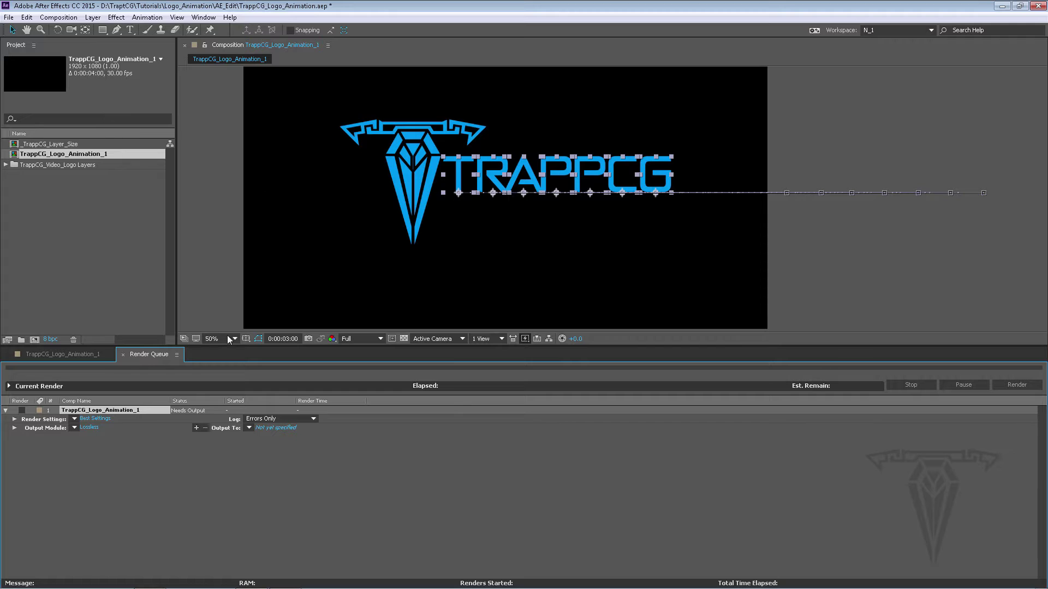
left_click_drag(148, 356, 58, 355)
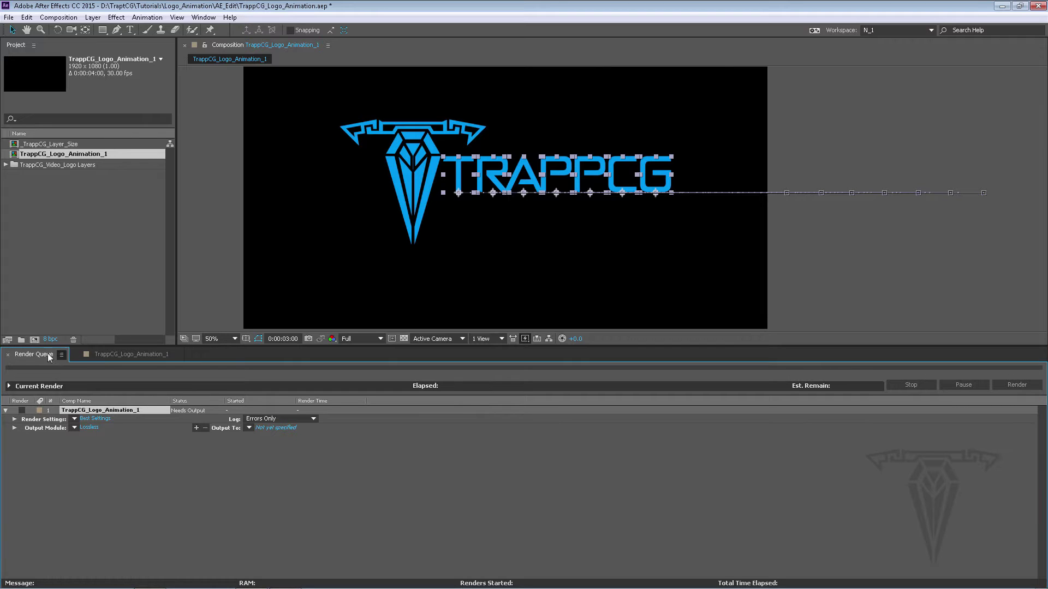
left_click(138, 355)
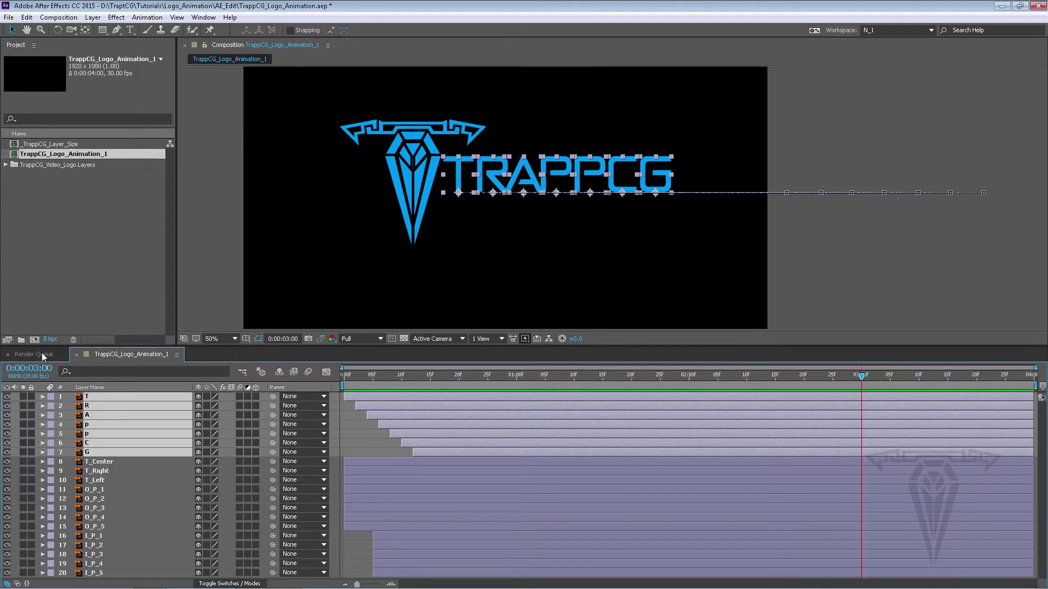
left_click(38, 355)
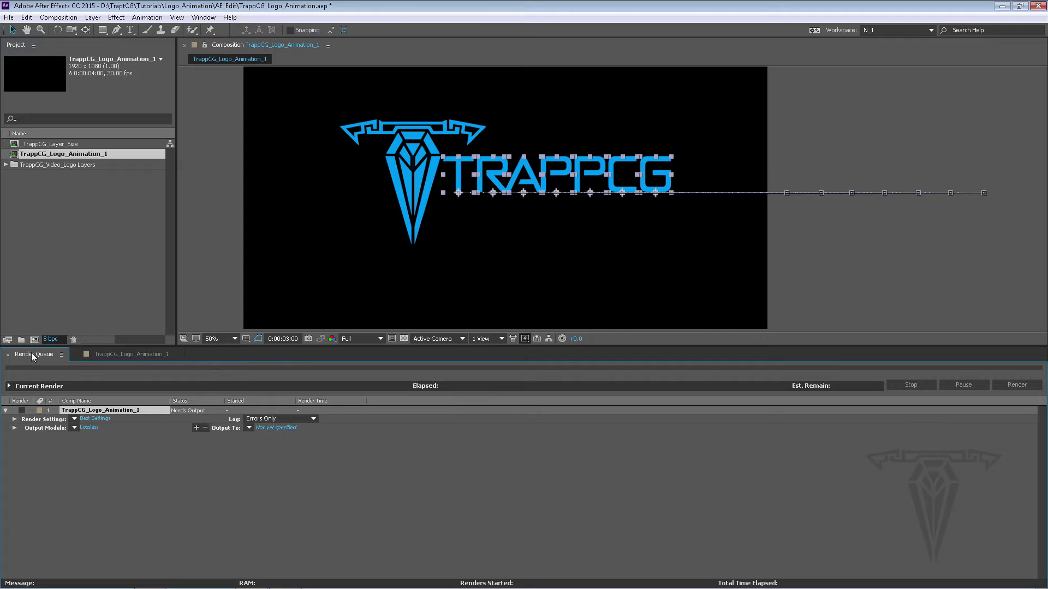
Step: Accept the render settings with Best quality and Full resolution, and set the output module's format to QuickTime
left_click(95, 419)
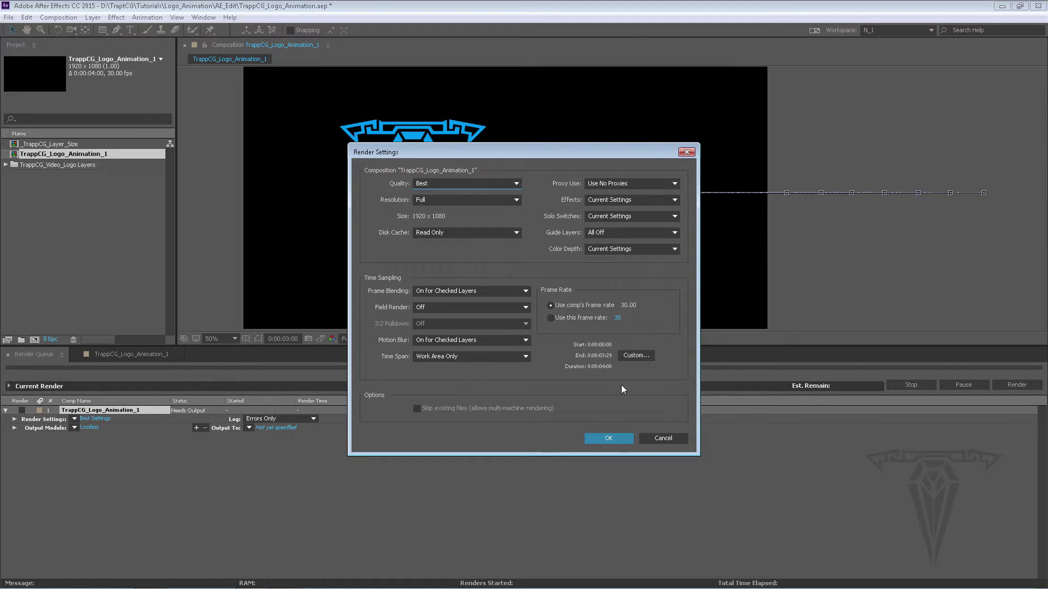
left_click(610, 437)
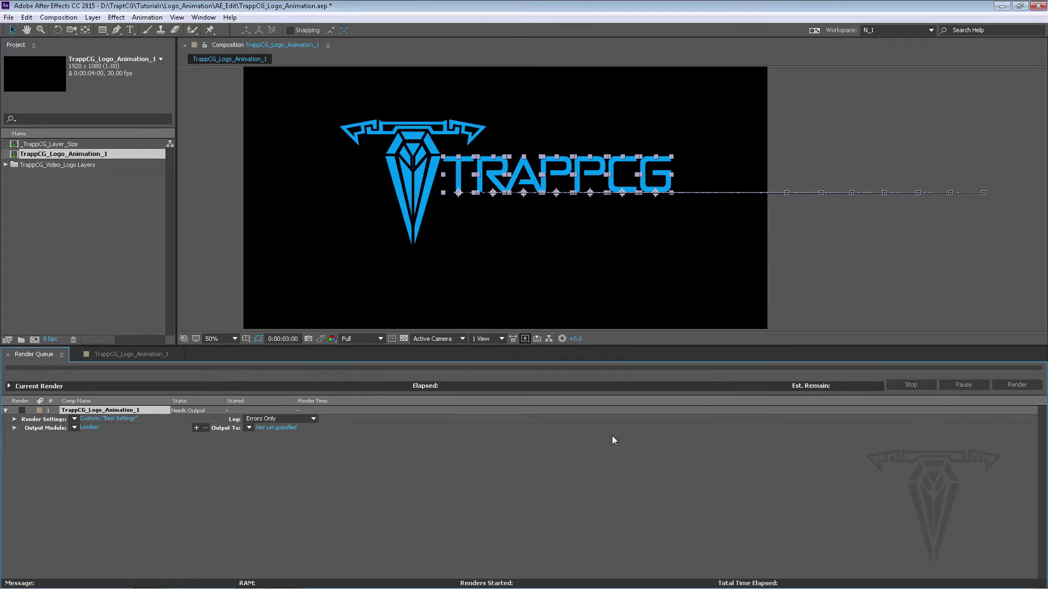
left_click(88, 427)
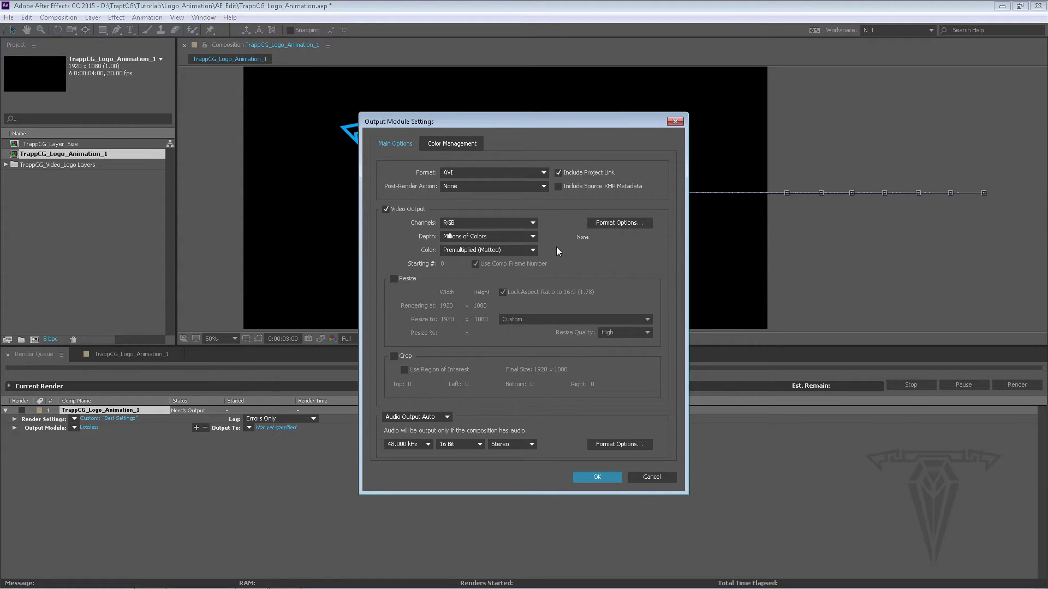
left_click(469, 172)
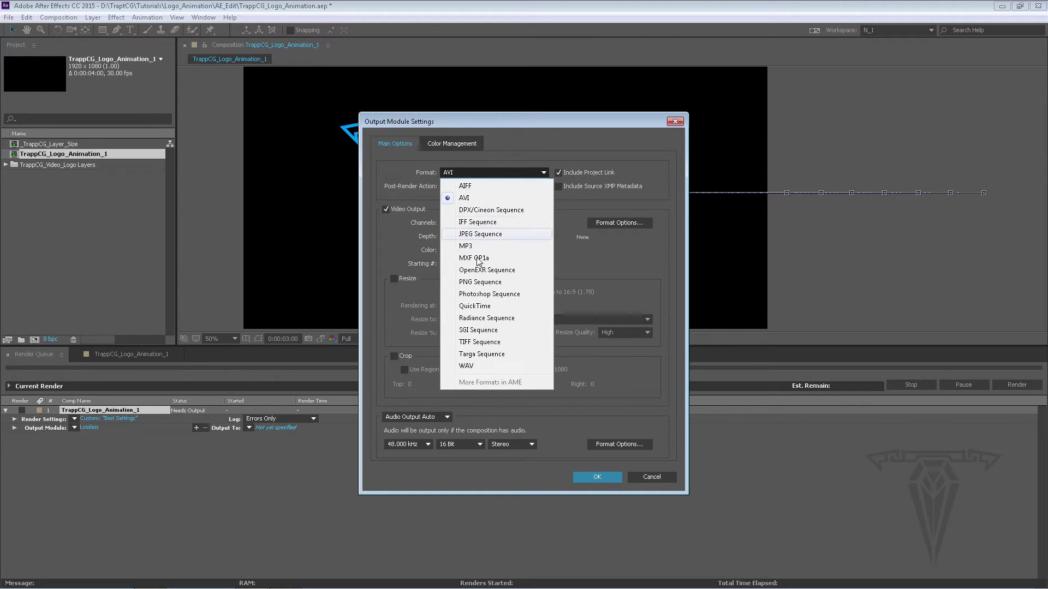
left_click(482, 307)
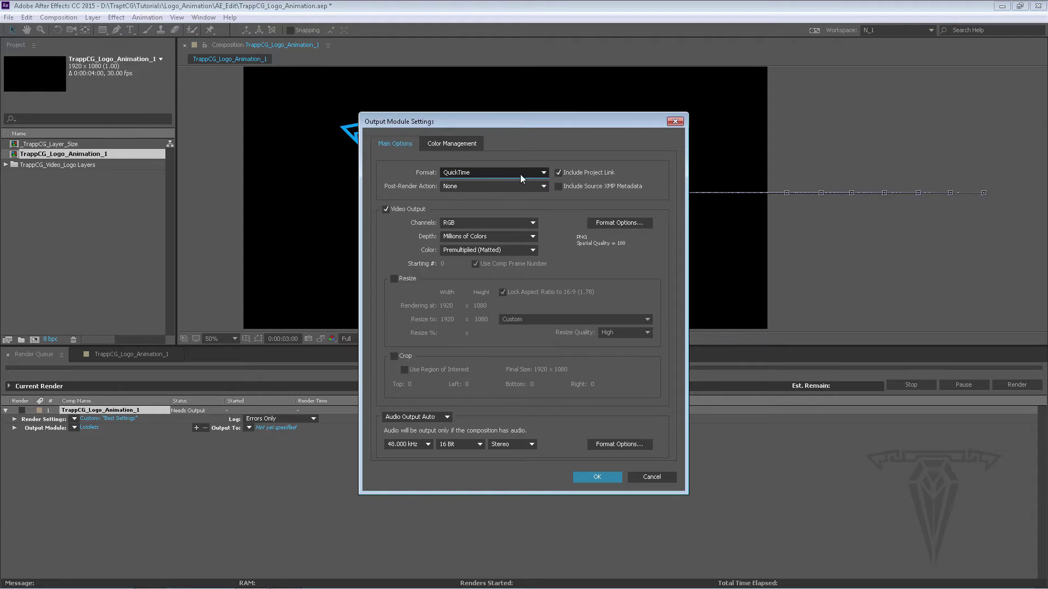
Step: Review the video codecs offered in the QuickTime format options and close the options without changes
left_click(602, 225)
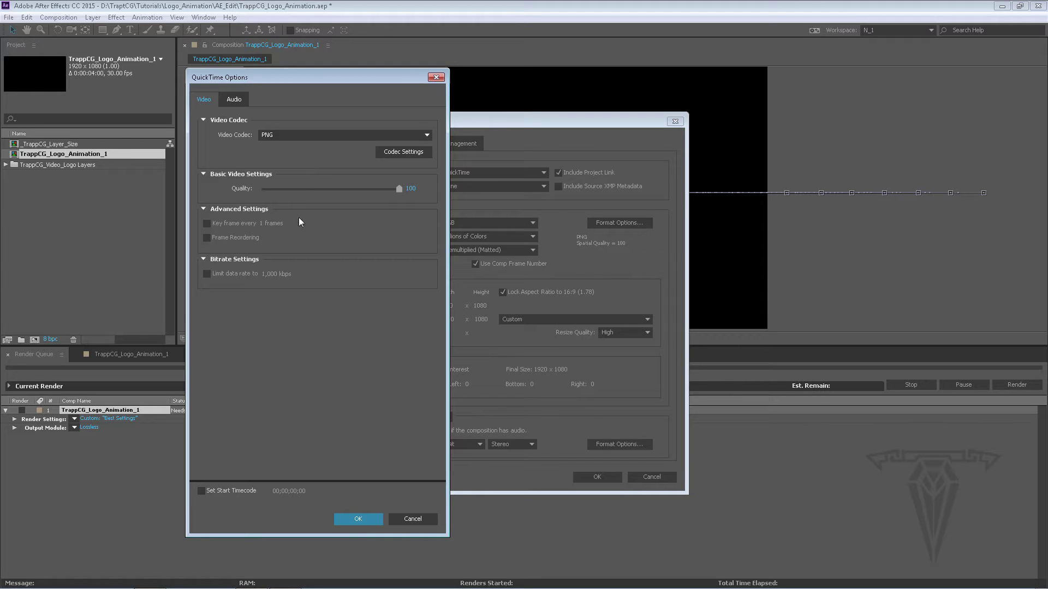
left_click(306, 137)
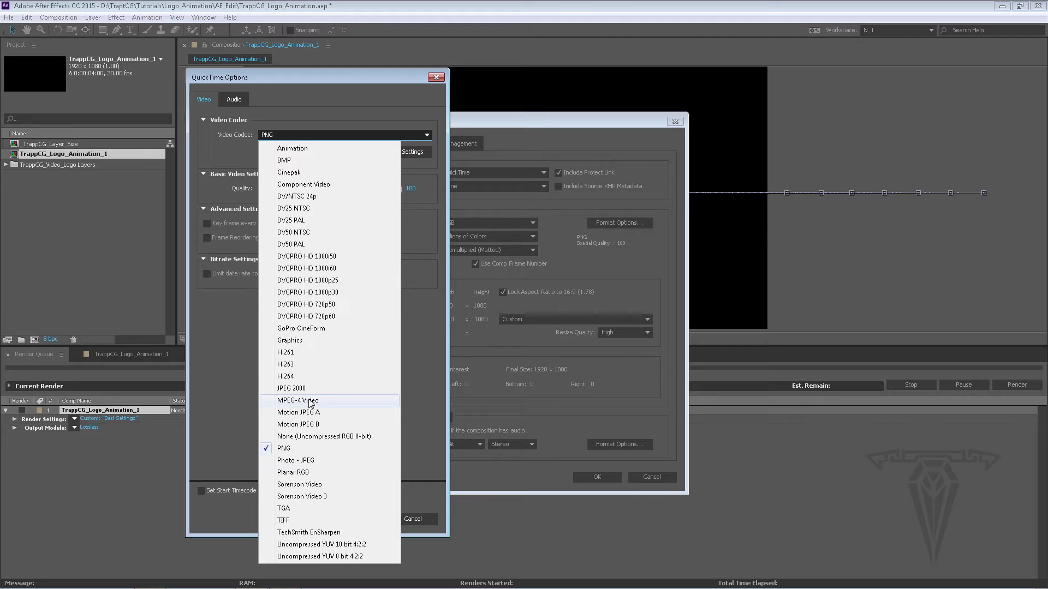
left_click(624, 137)
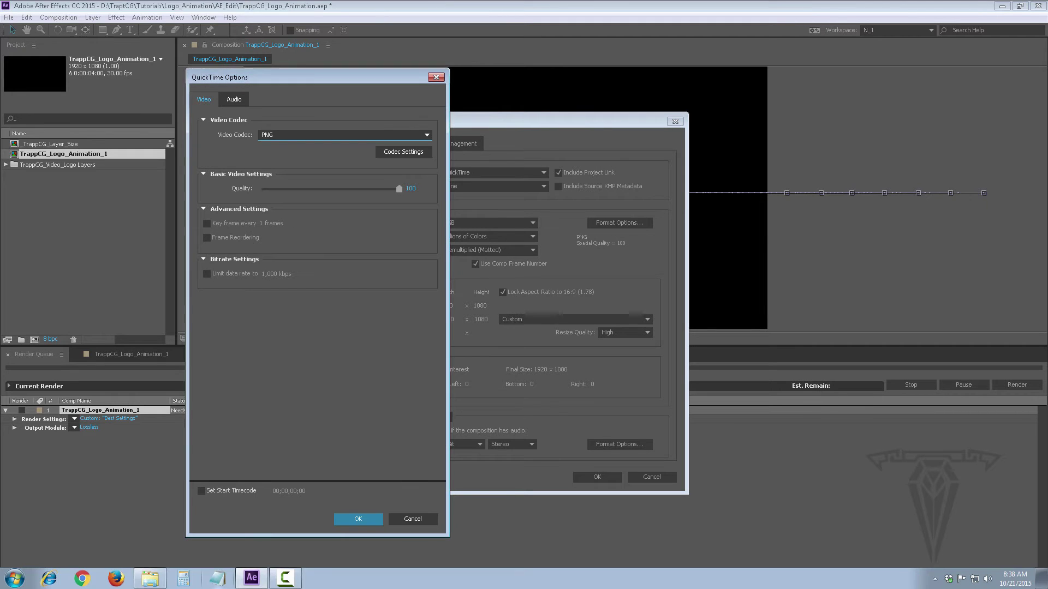
left_click(184, 580)
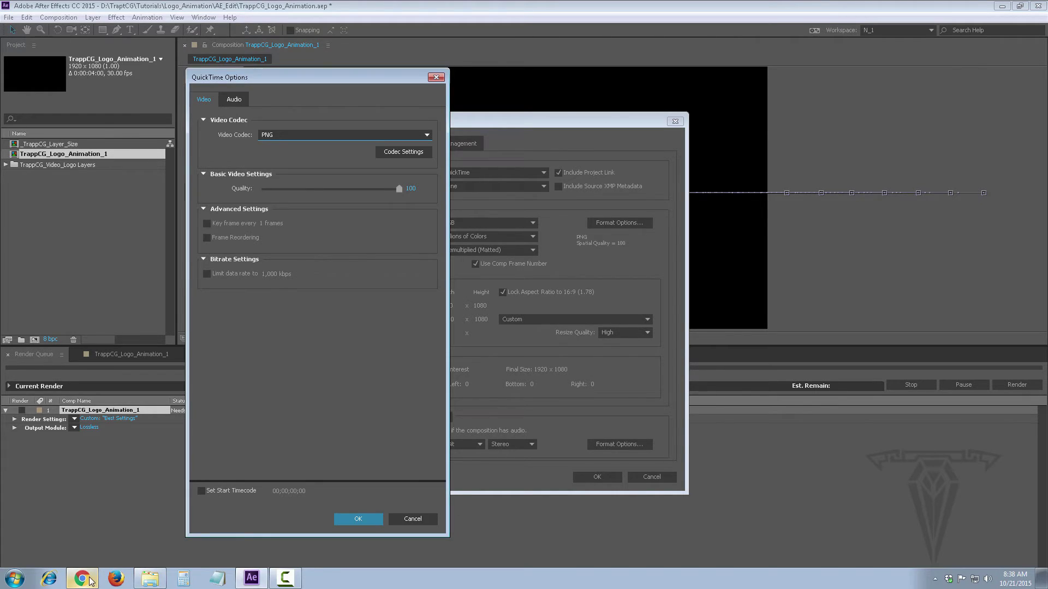
left_click(427, 519)
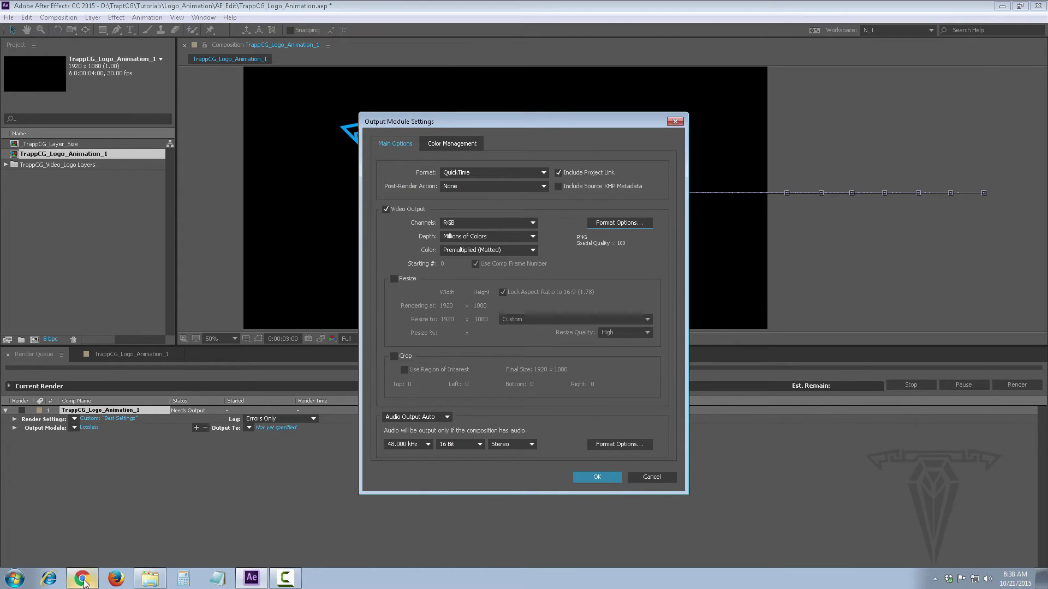
Step: Switch to Chrome and search Google for "youtube video encoding specs"
left_click(82, 578)
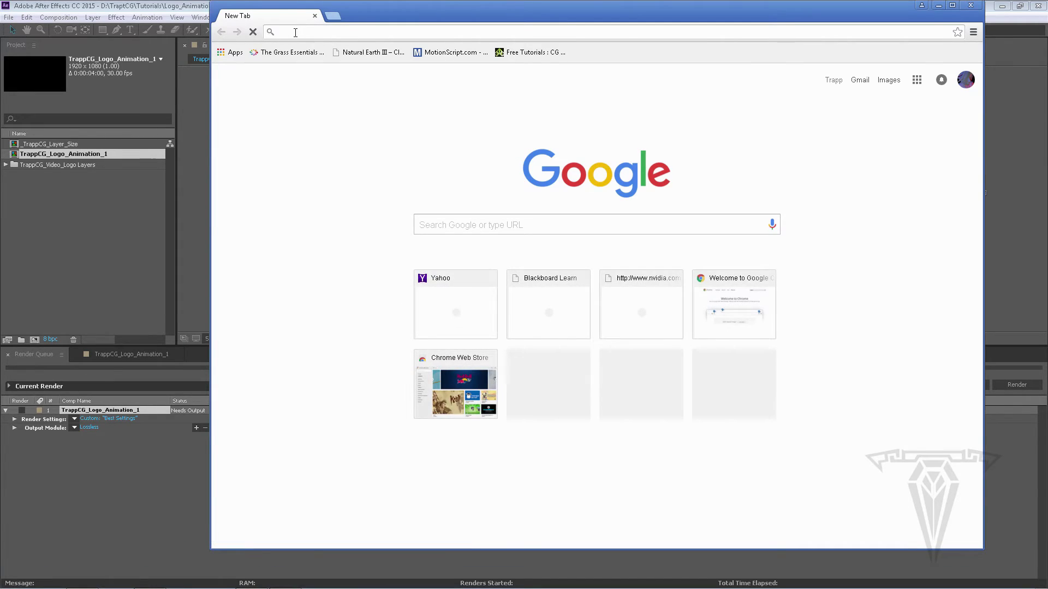
type("youtube")
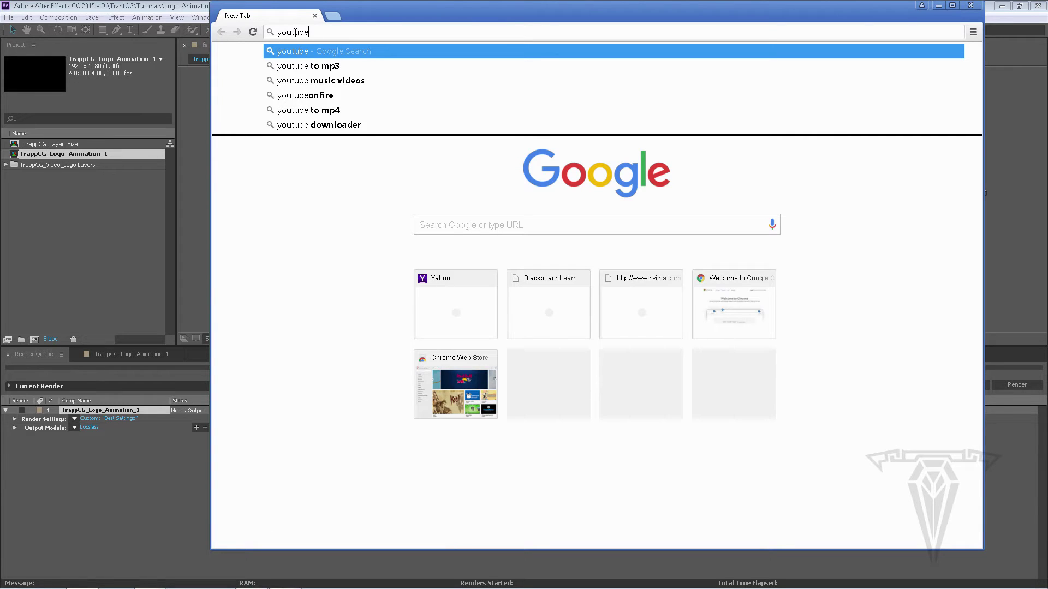
type("video")
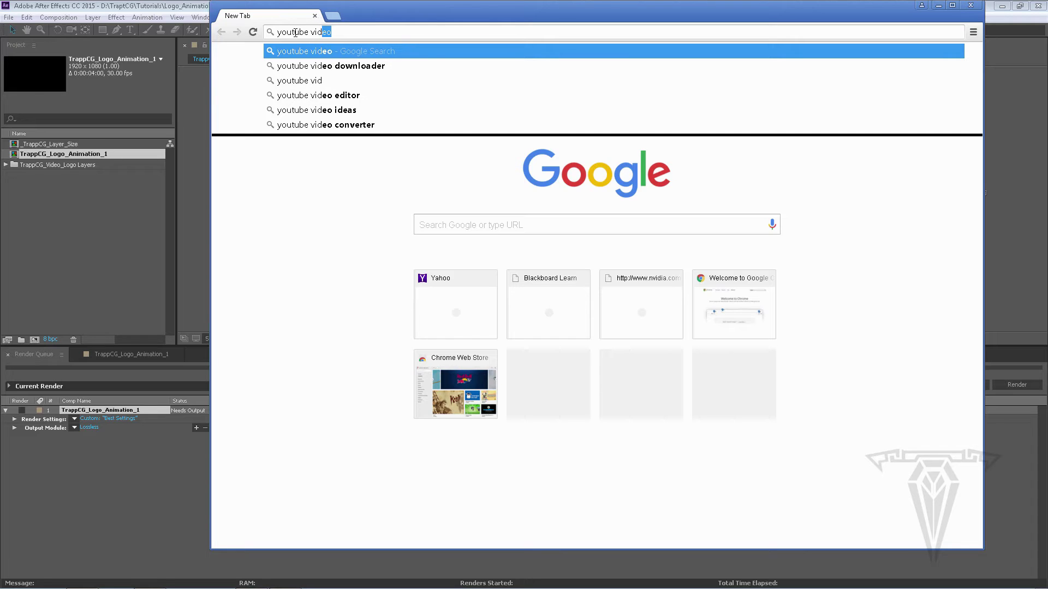
type("en")
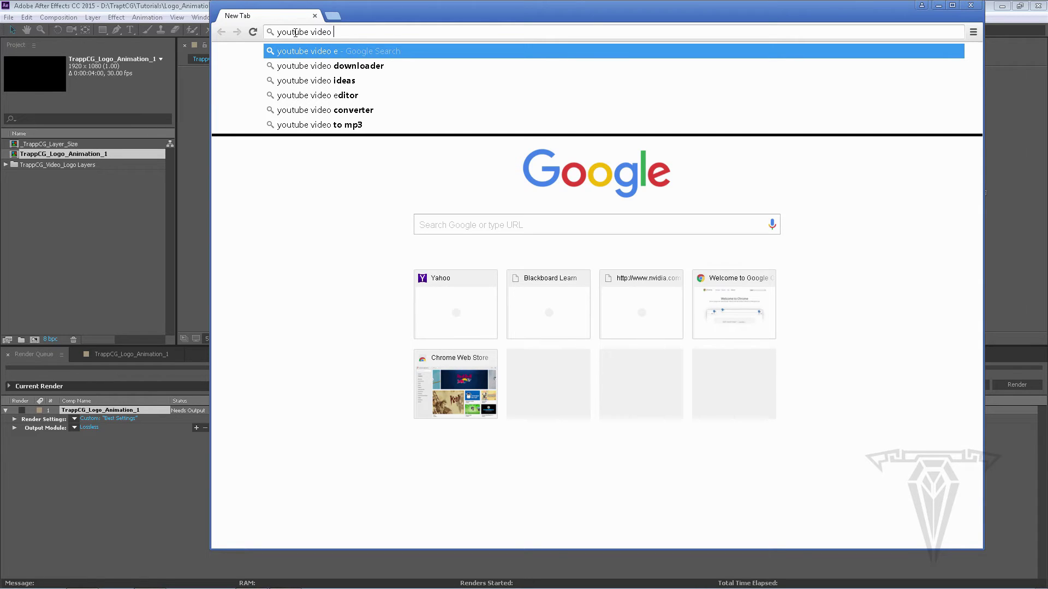
type("cod")
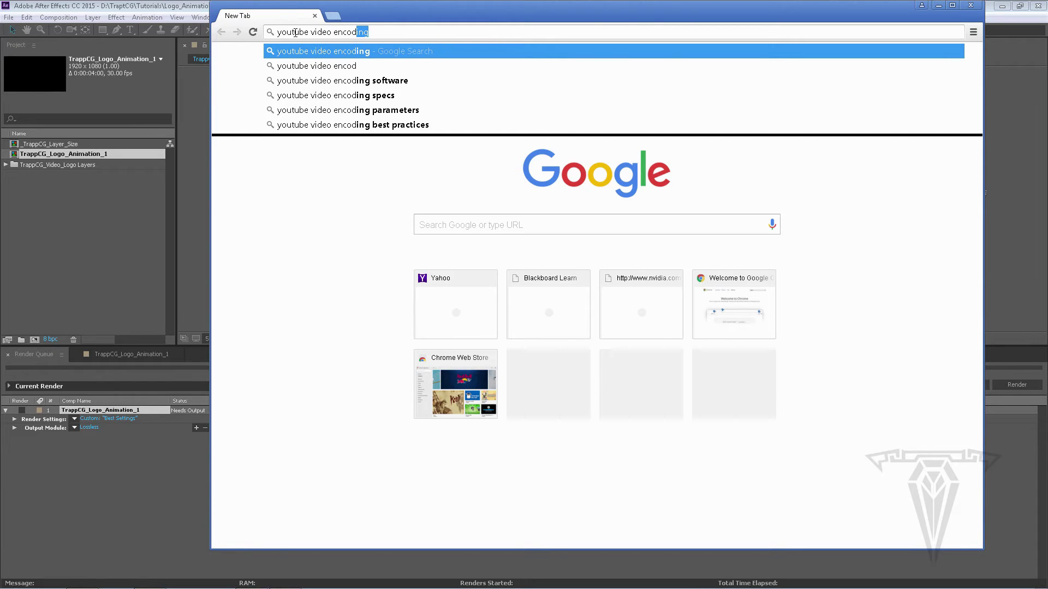
type("ing")
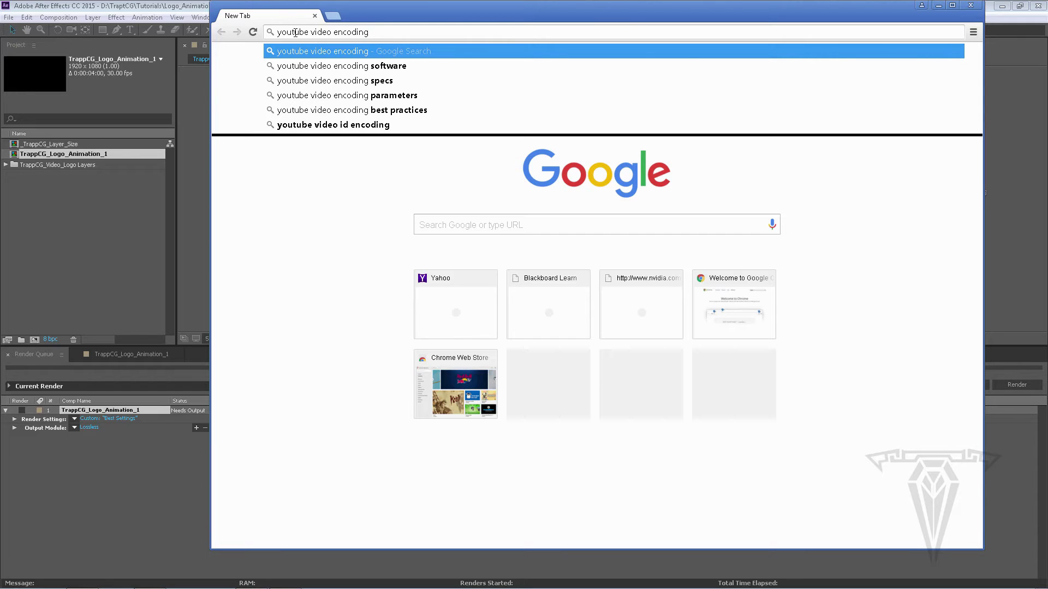
key("Down")
key("Down")
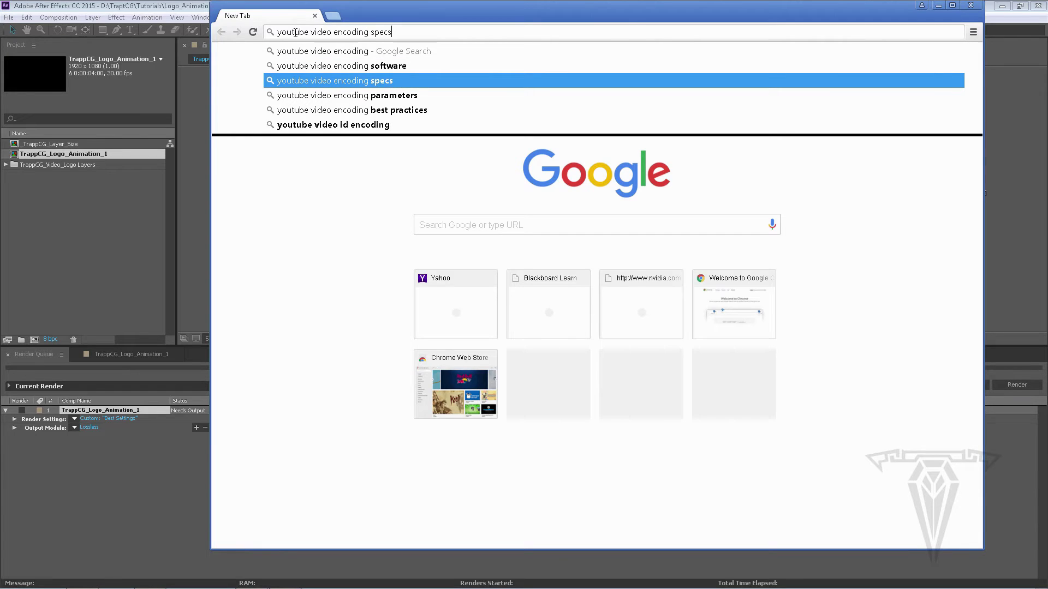
key("Return")
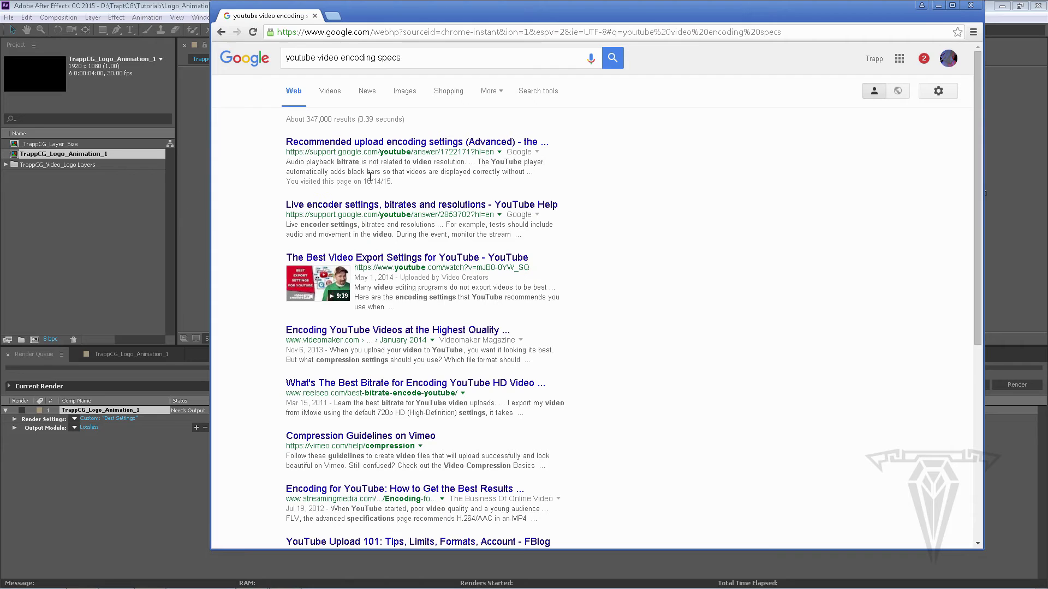
Step: Open YouTube's recommended upload encoding settings page and check the recommended container
left_click(373, 144)
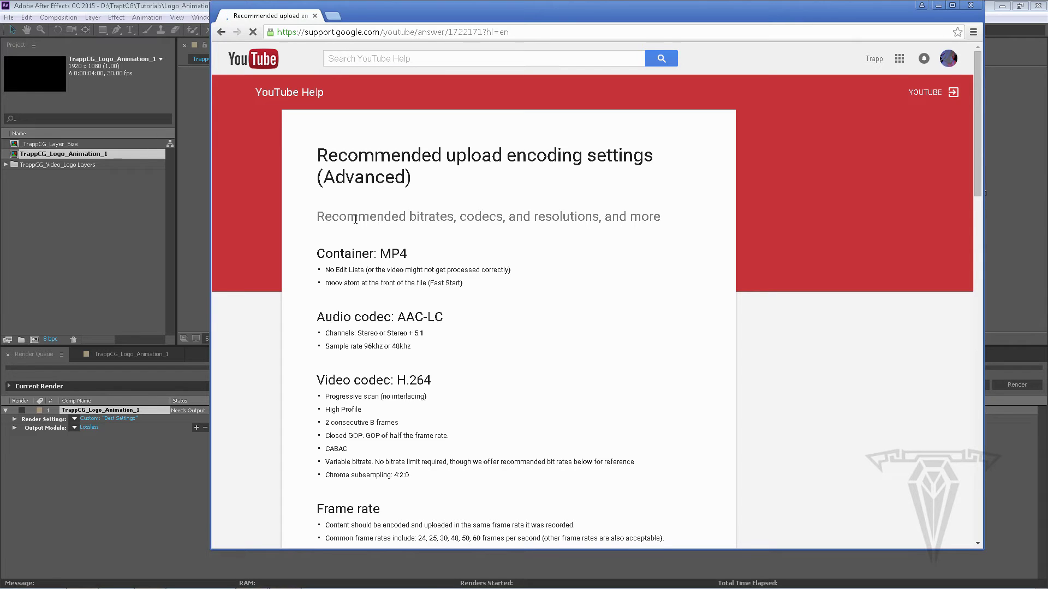
scroll(346, 230, "down", 1)
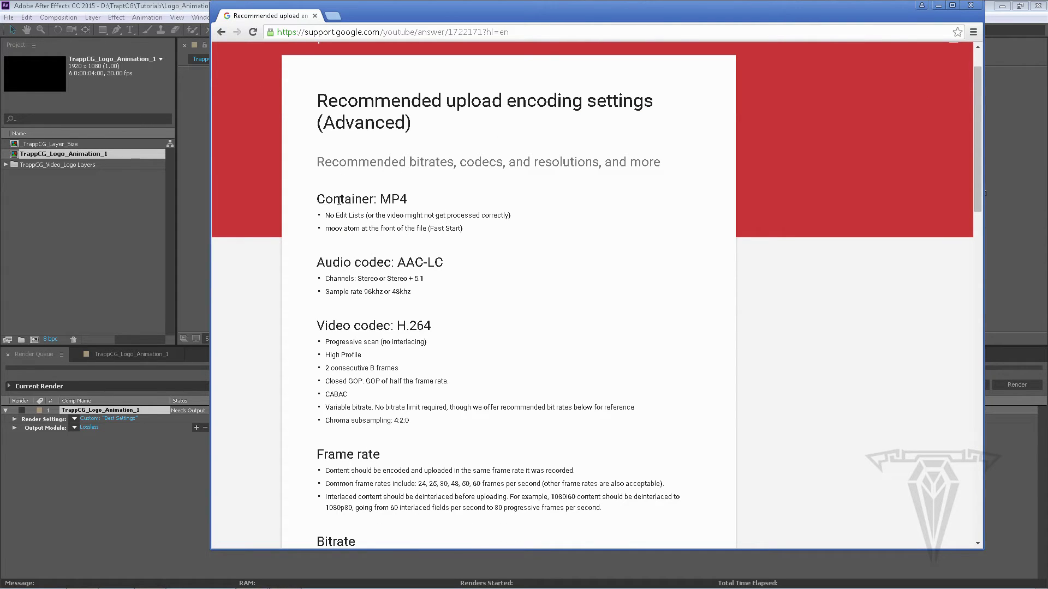
left_click_drag(325, 198, 422, 202)
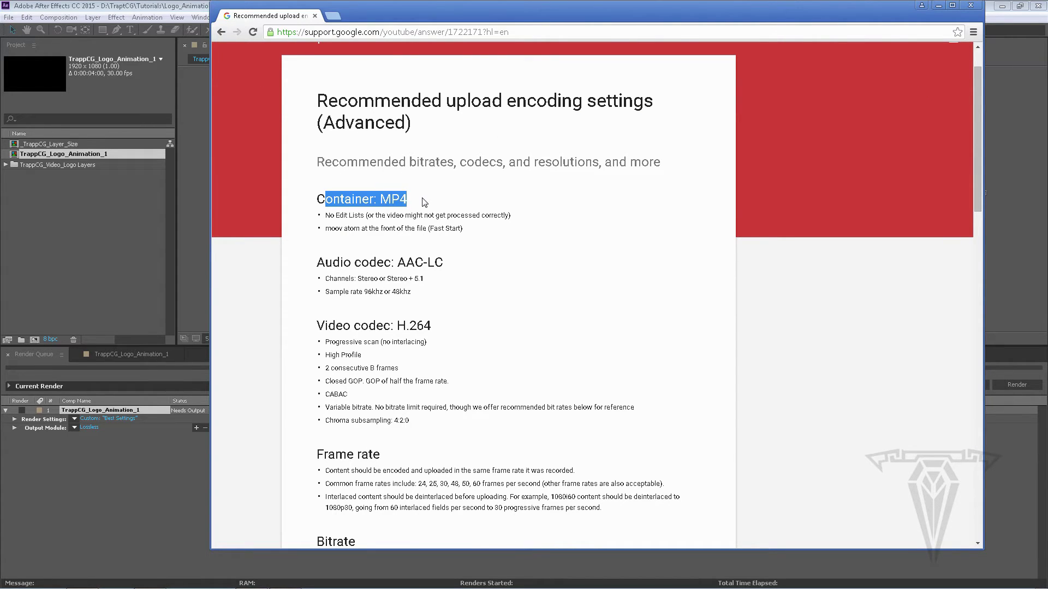
Step: Switch back to After Effects and check the output module's format list for an MP4 option
left_click(165, 9)
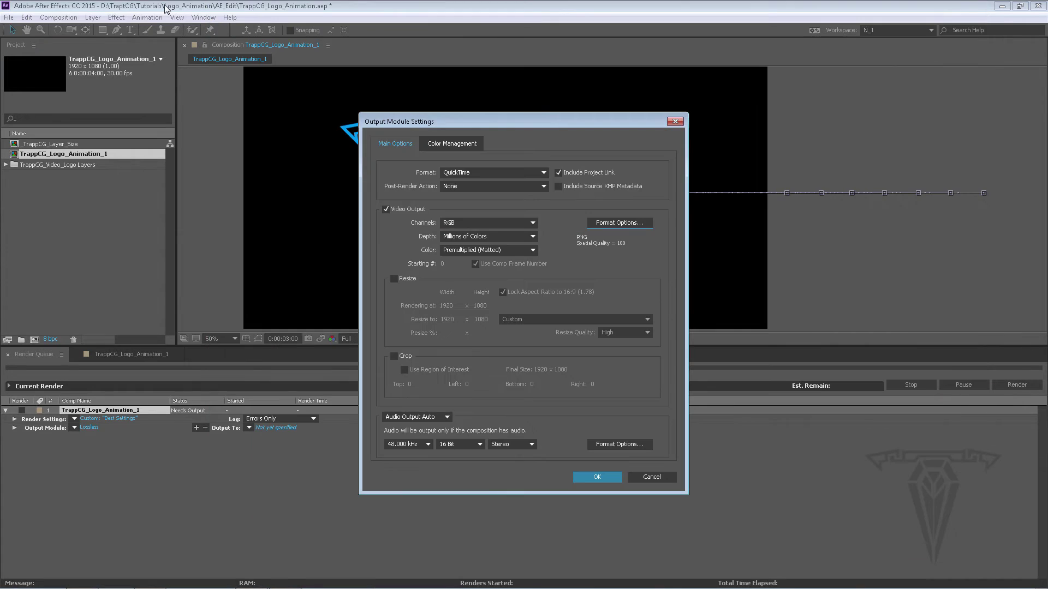
left_click(478, 172)
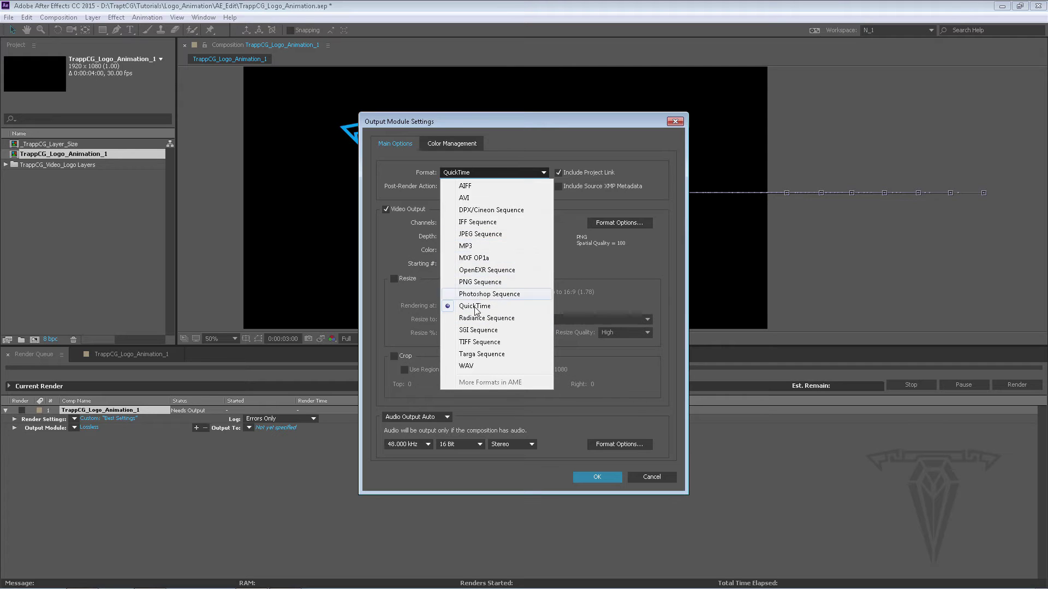
left_click(542, 146)
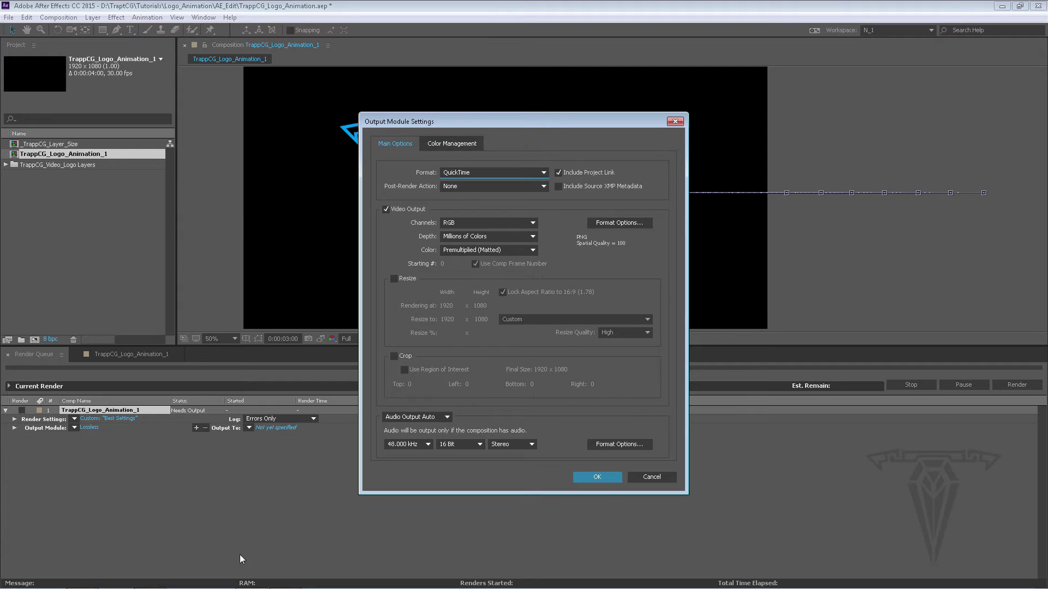
Step: Return to Chrome and read YouTube's recommendations for audio codec, video codec, frame rate, bitrates and resolution
mouse_move(242, 586)
left_click(81, 578)
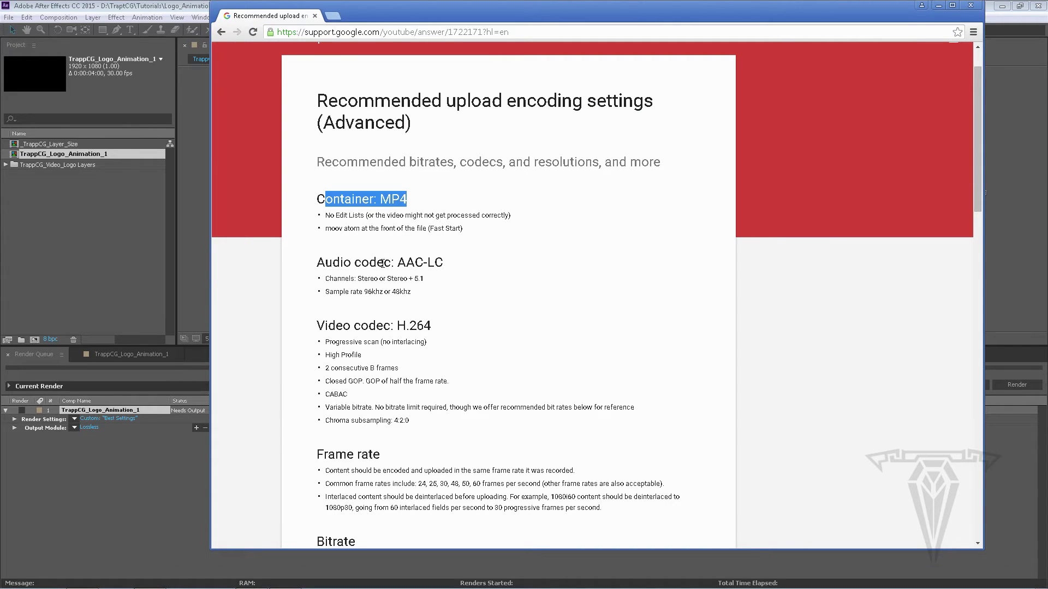
left_click_drag(369, 262, 432, 294)
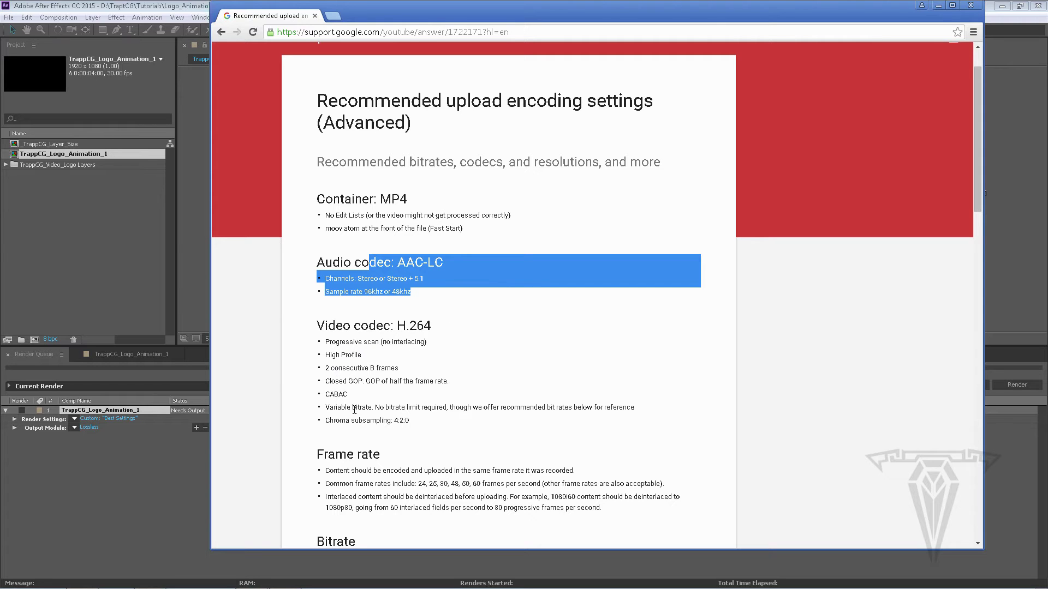
scroll(404, 442, "down", 2)
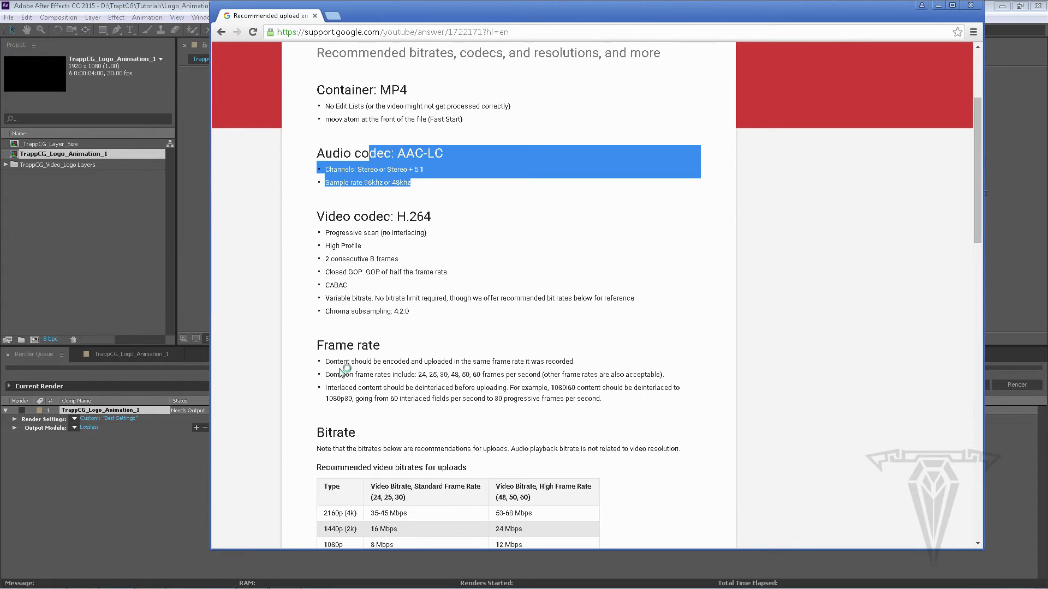
scroll(464, 385, "down", 3)
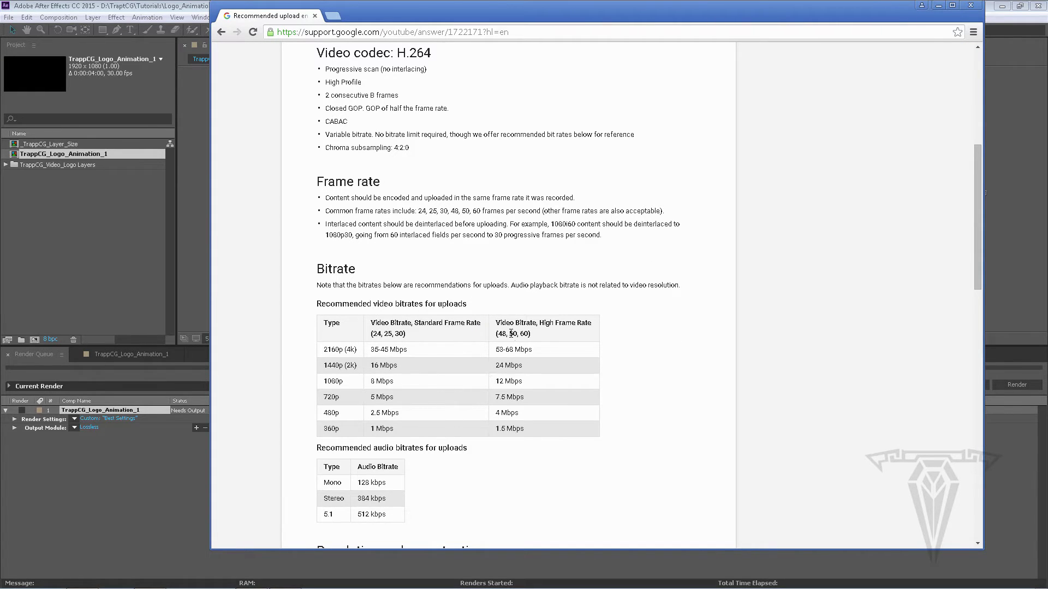
scroll(498, 401, "down", 2)
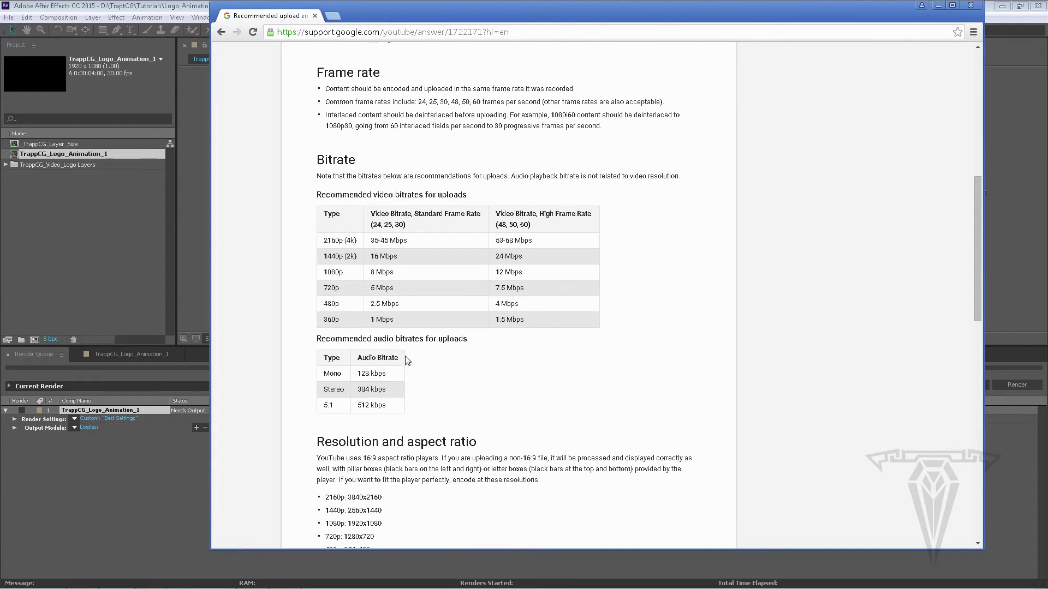
scroll(408, 365, "up", 5)
scroll(408, 349, "up", 3)
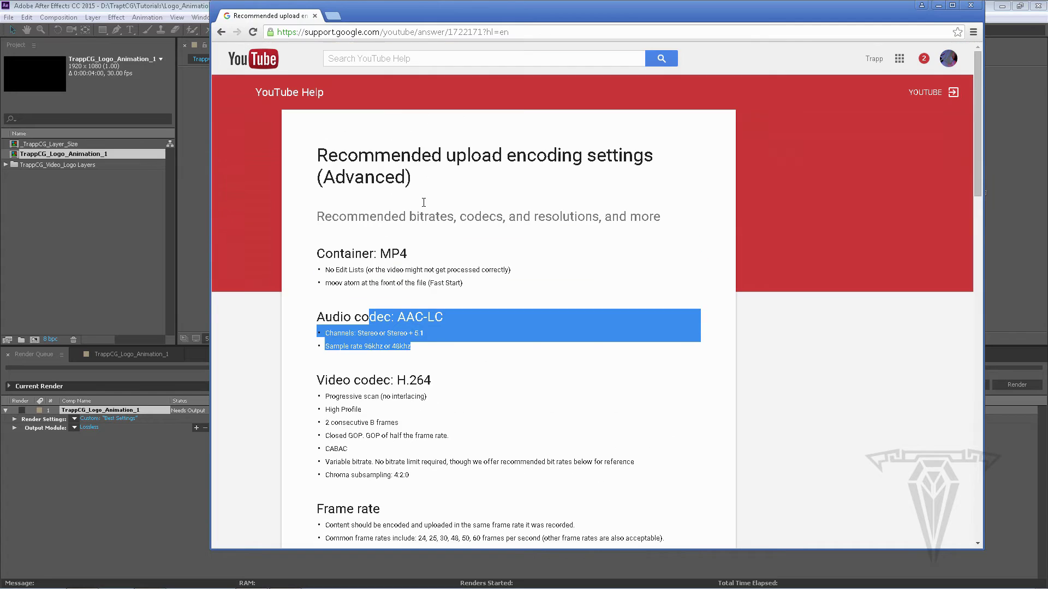
scroll(612, 461, "down", 2)
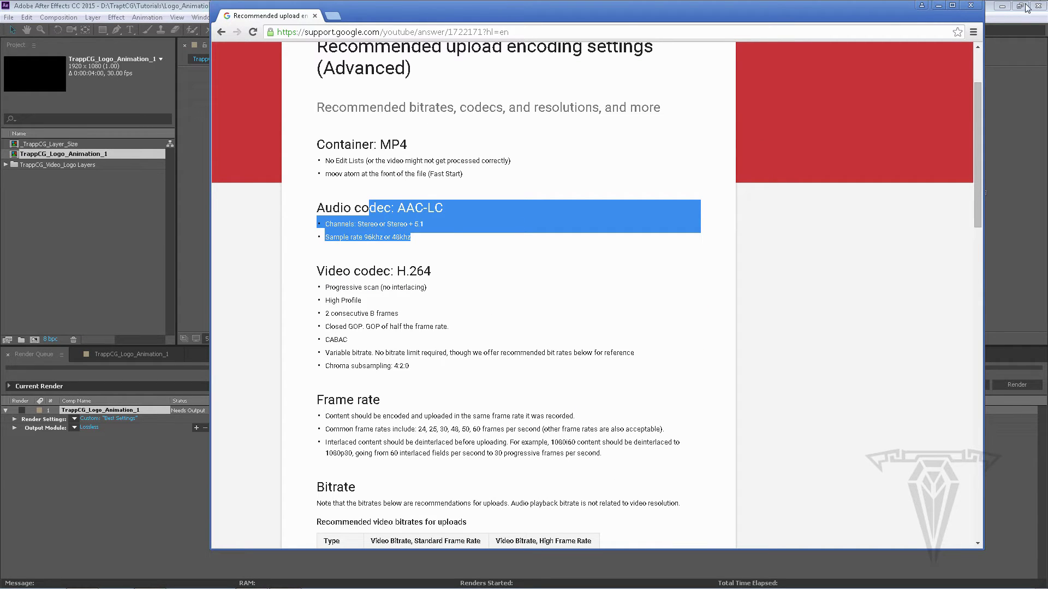
Step: Minimize Chrome and review the output module's available formats in After Effects again, keeping QuickTime
left_click(939, 6)
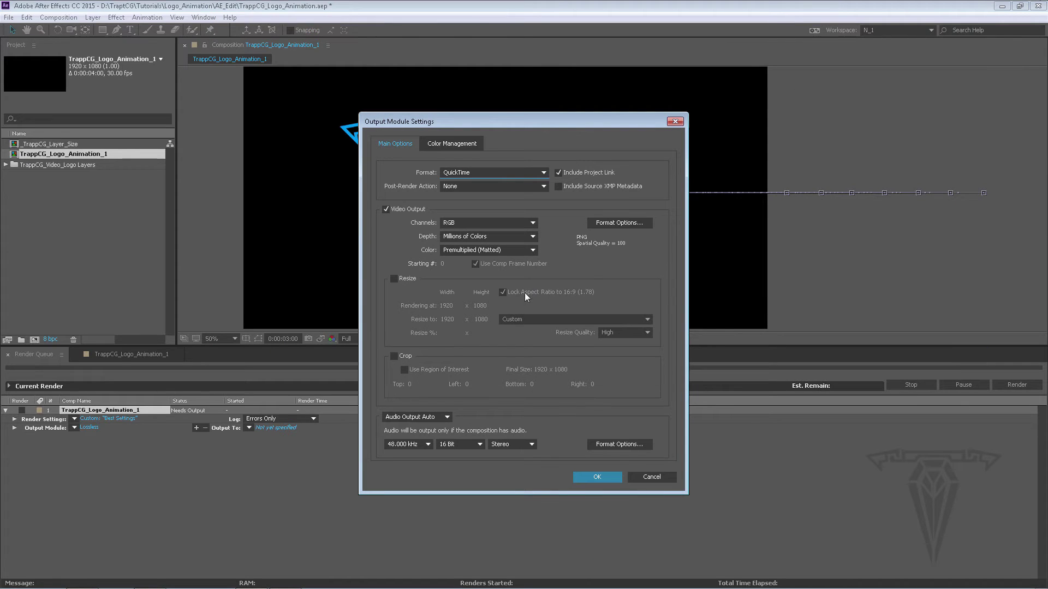
left_click(489, 172)
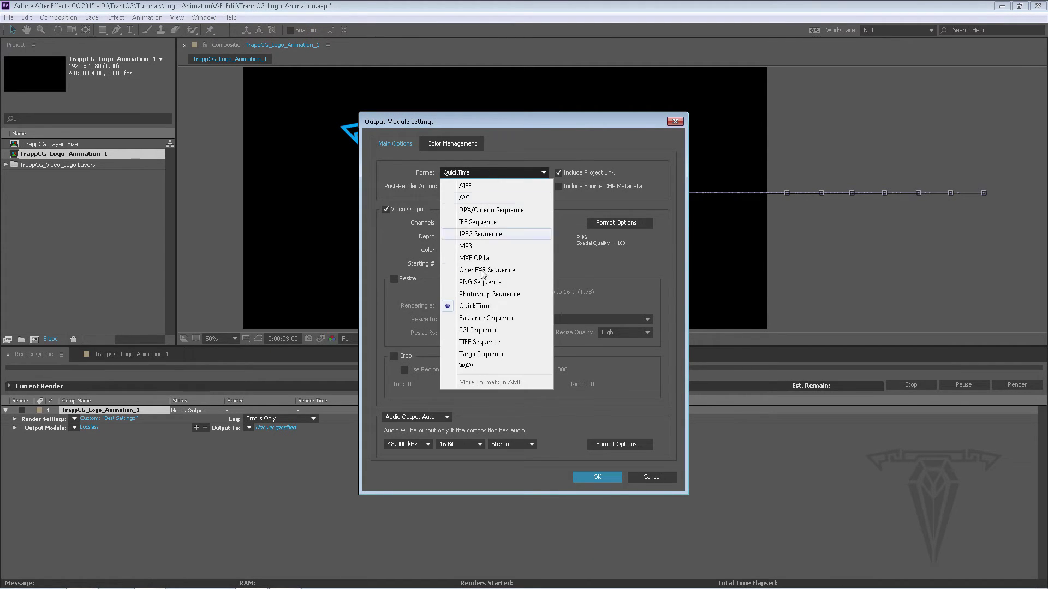
left_click(603, 285)
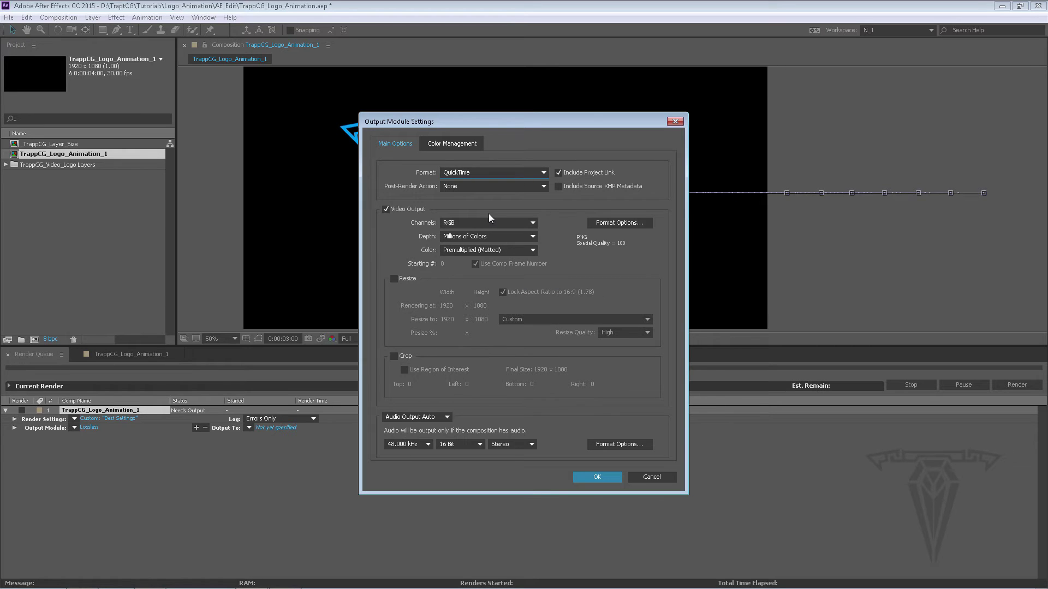
Step: Accept the QuickTime options with the PNG video codec and set the output channels to RGB + Alpha
left_click(608, 222)
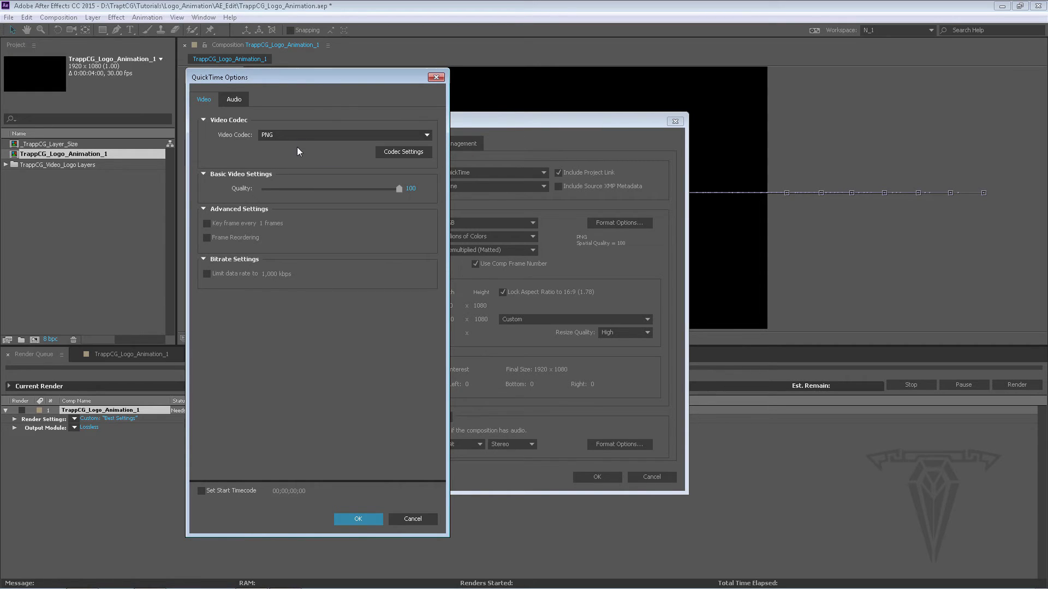
left_click(360, 519)
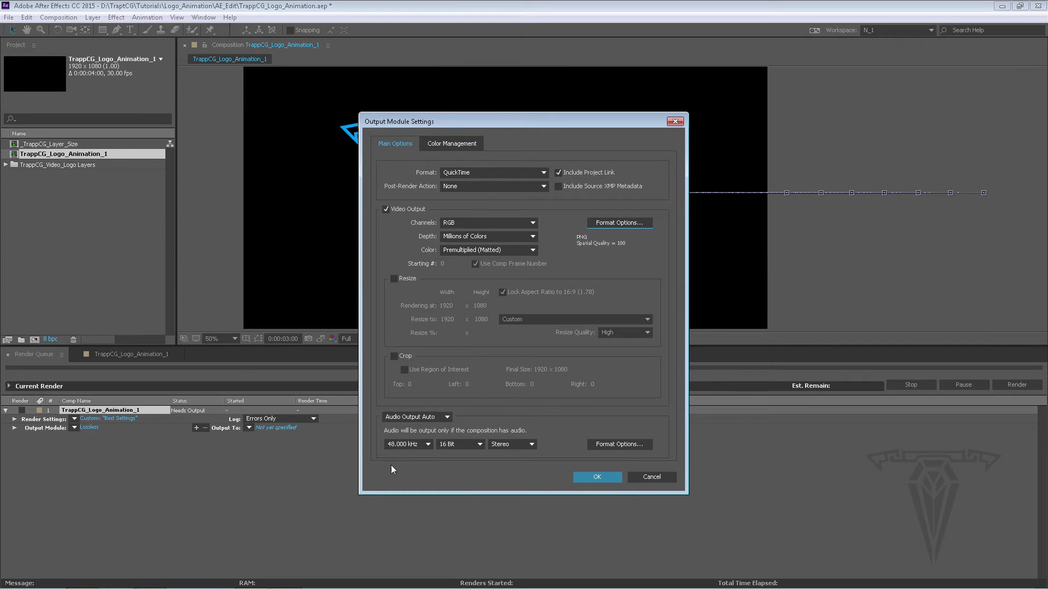
left_click(483, 224)
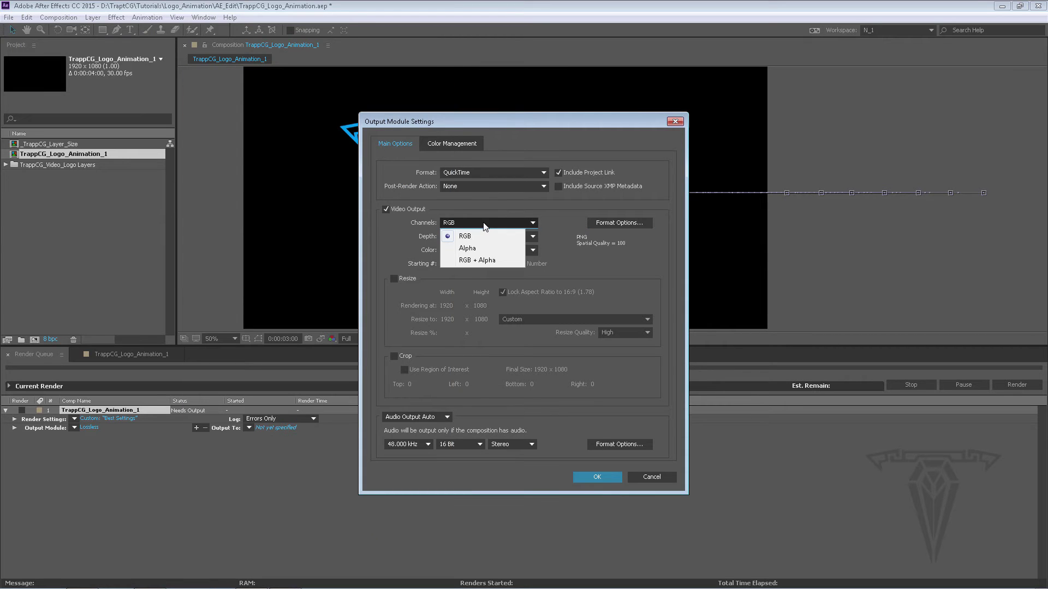
left_click(482, 260)
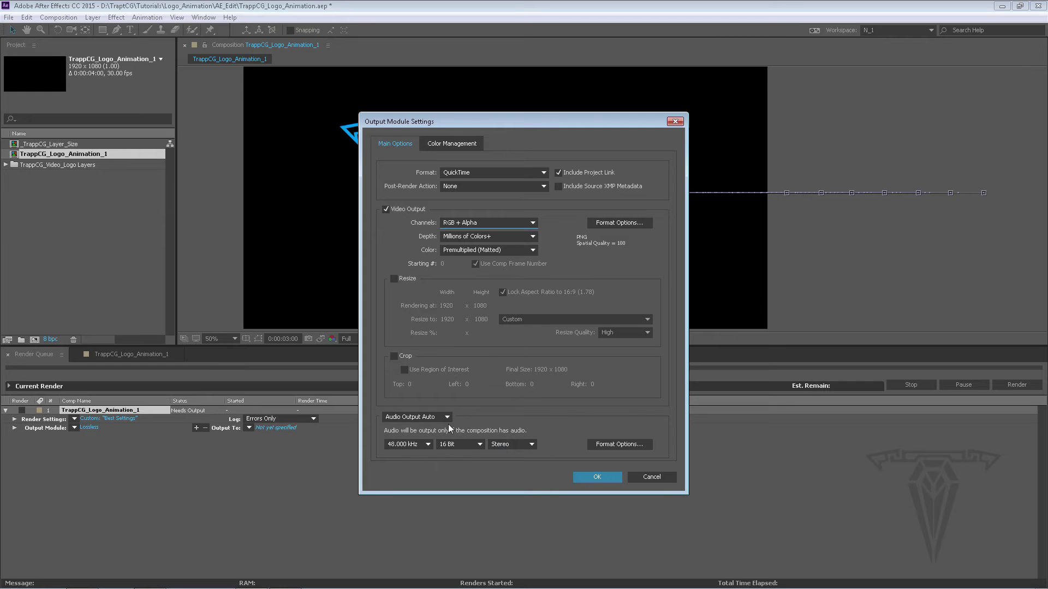
Step: Review the audio output modes and QuickTime audio codecs without changing them, and accept the output module settings
left_click(433, 416)
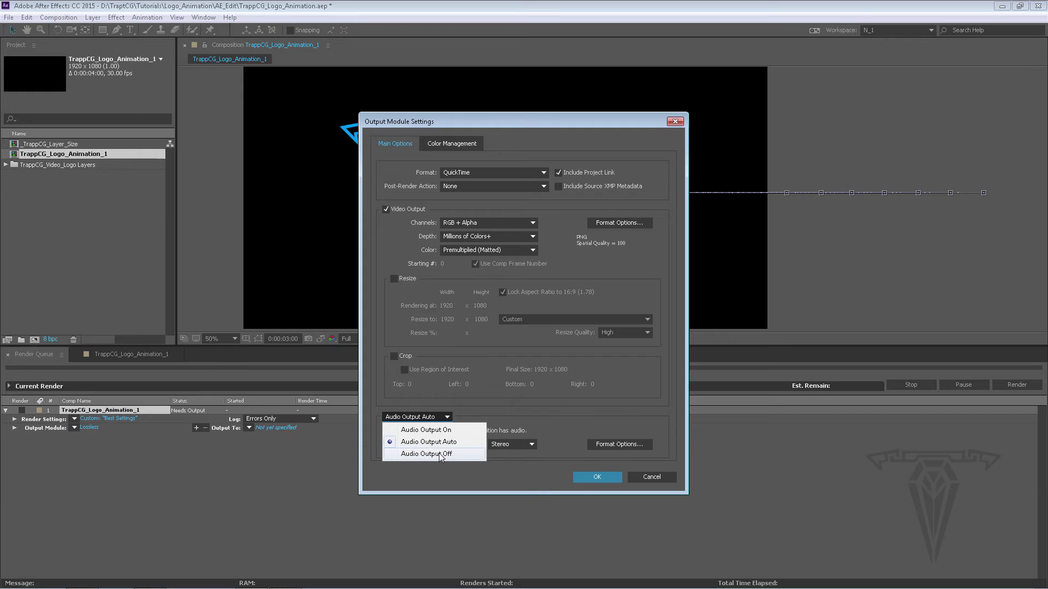
left_click(541, 415)
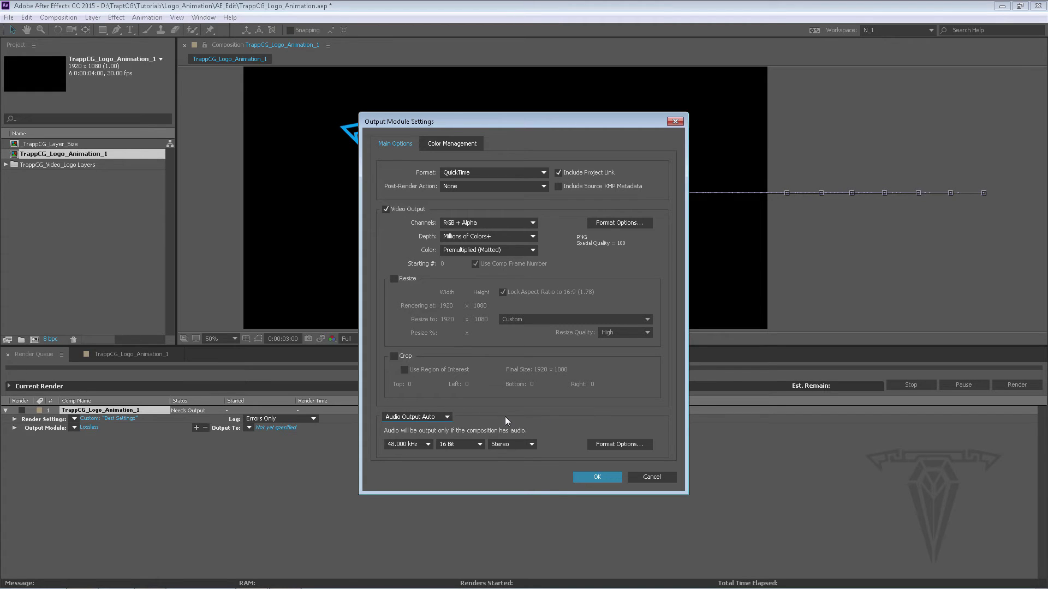
left_click(607, 443)
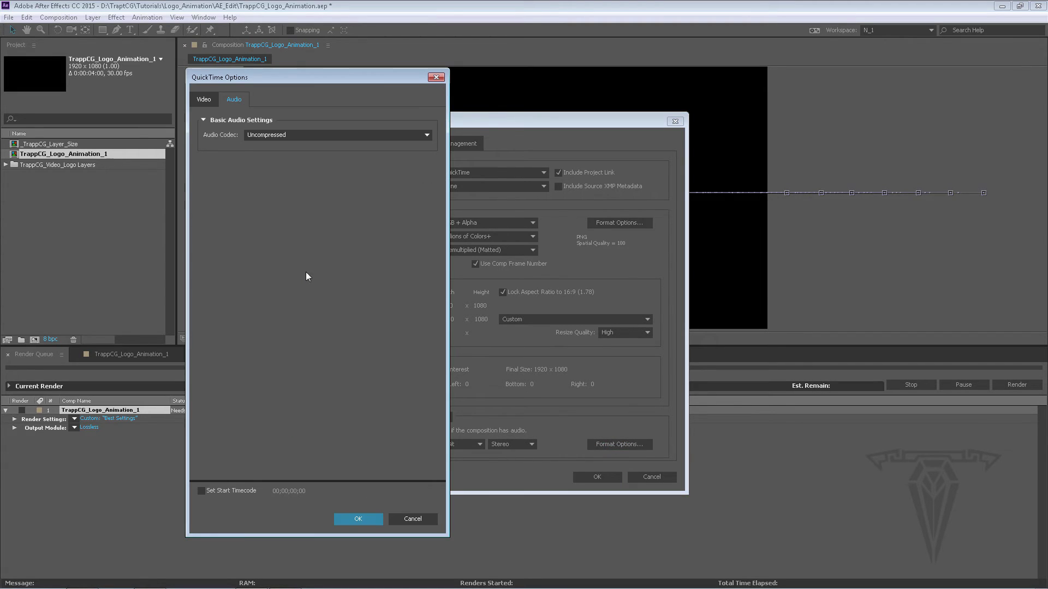
left_click(287, 135)
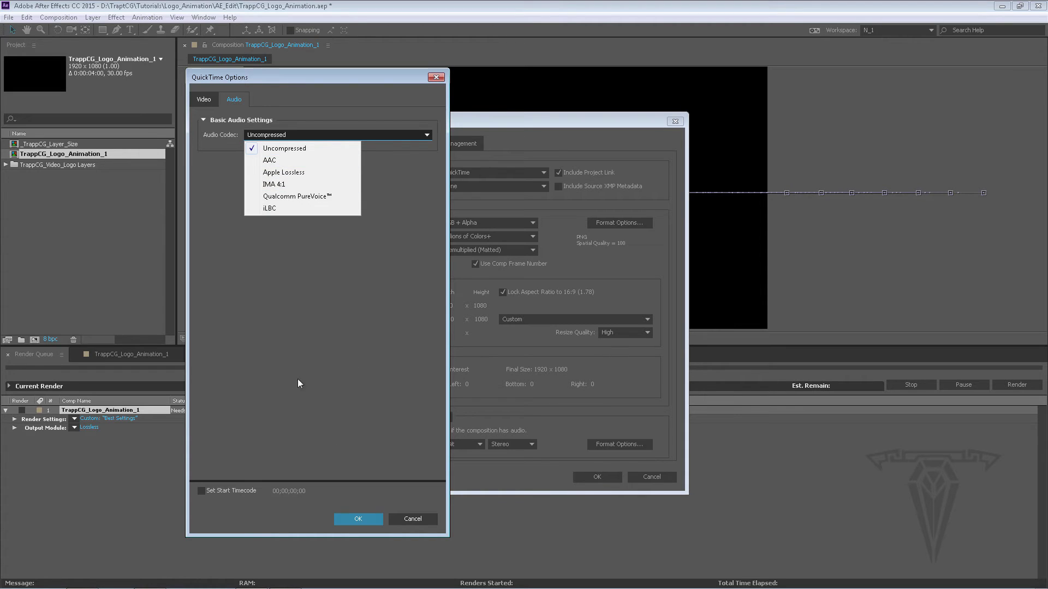
left_click(414, 517)
left_click(414, 517)
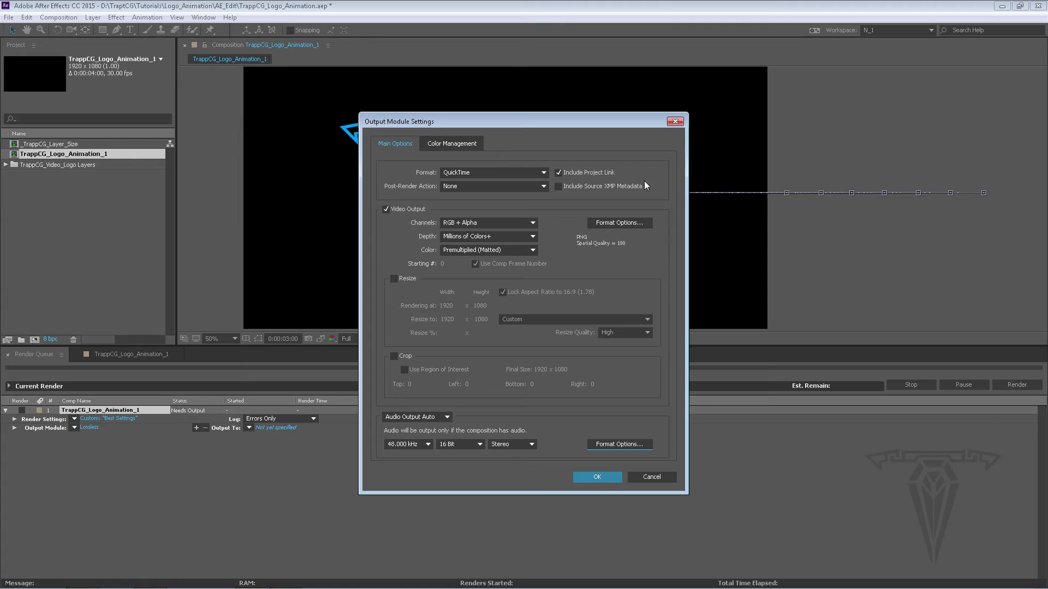
left_click(596, 477)
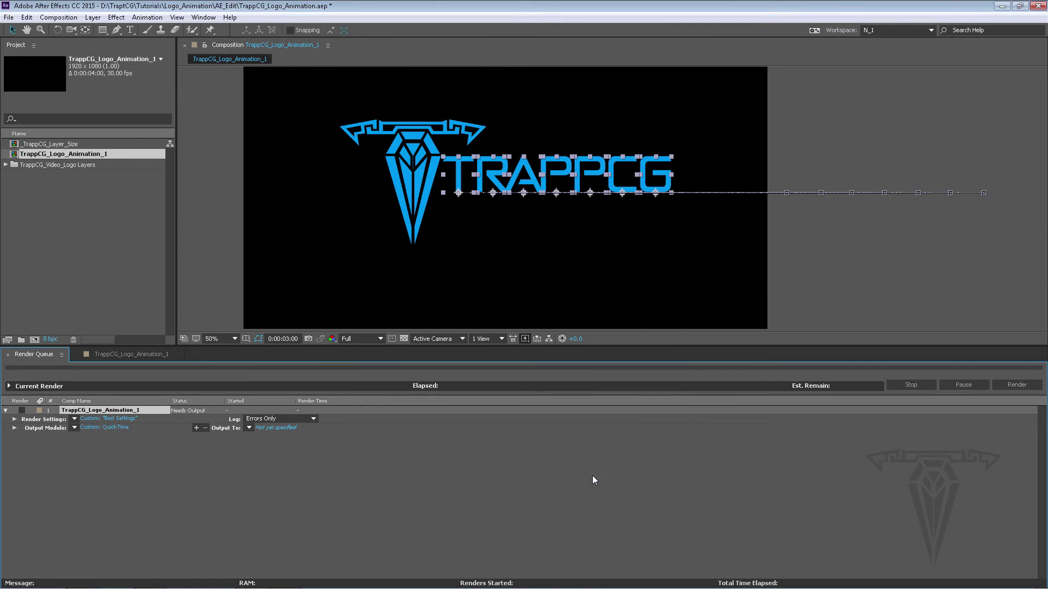
Step: Open the render's output destination and create a folder named _Final_Renders inside Logo_Animation
left_click(282, 428)
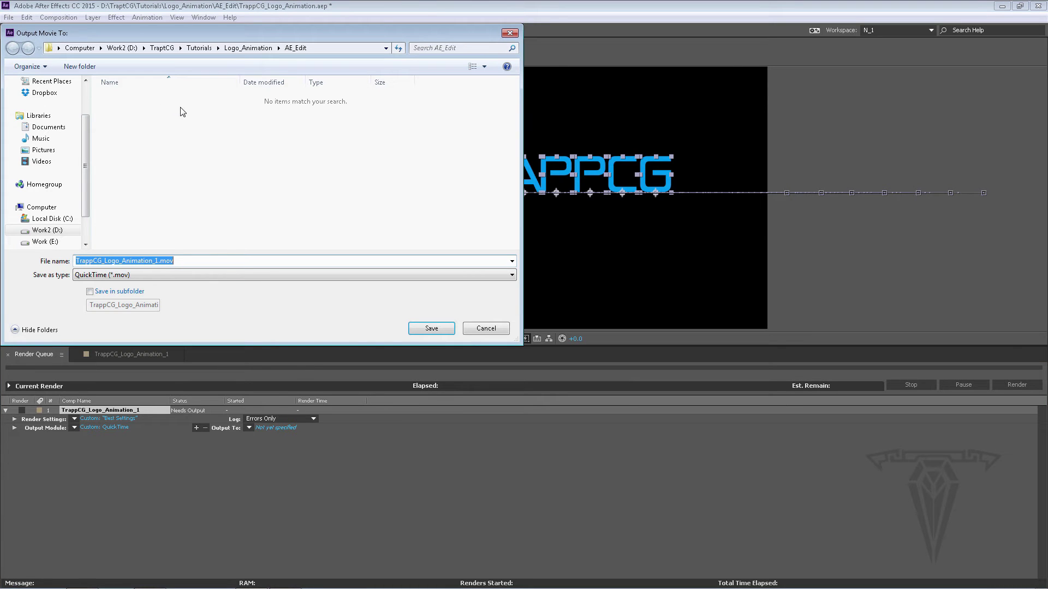
left_click(199, 49)
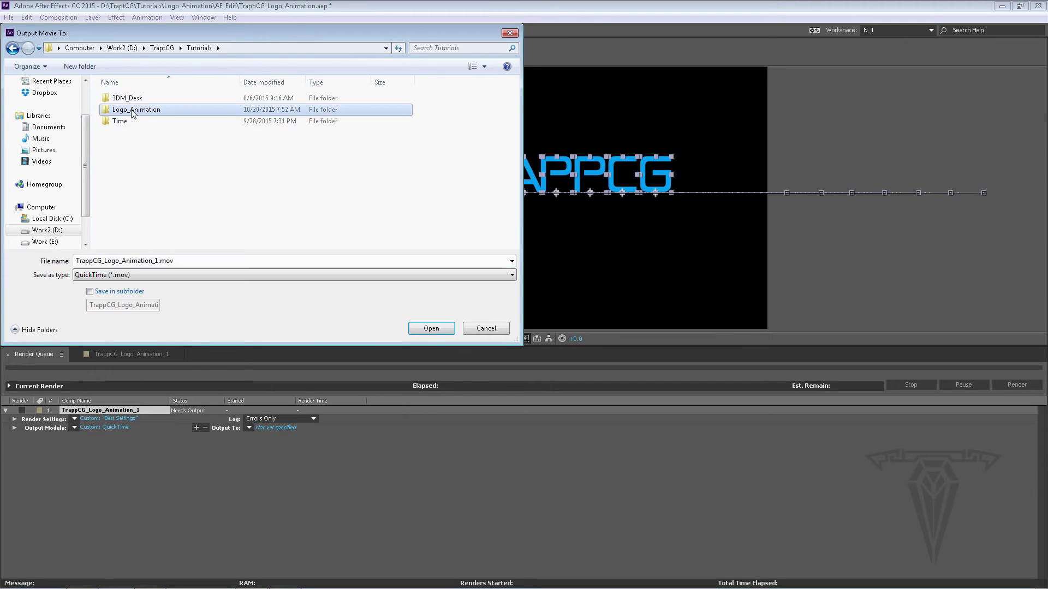
double_click(131, 110)
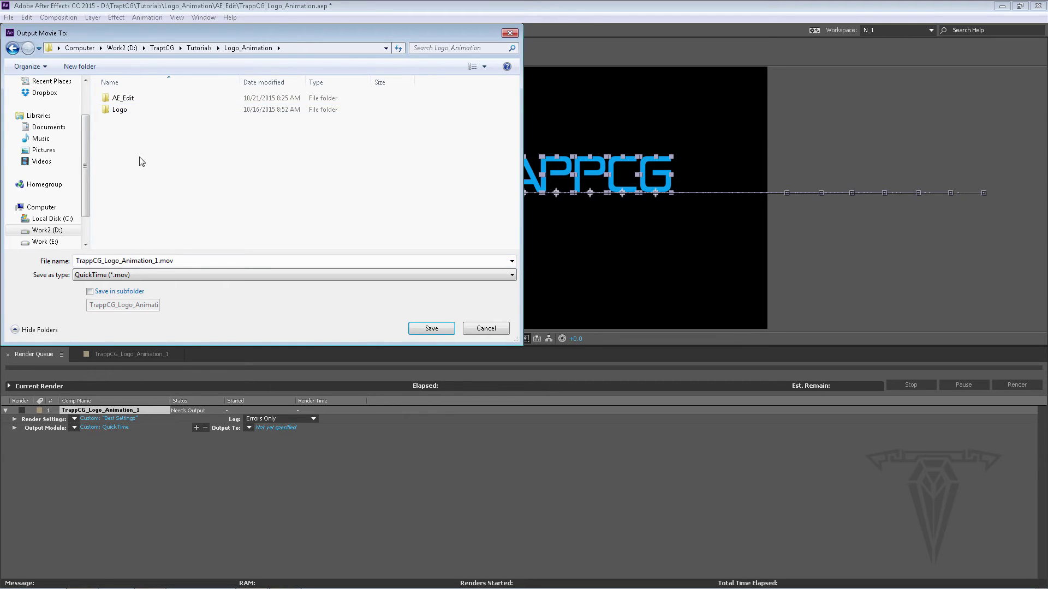
right_click(181, 155)
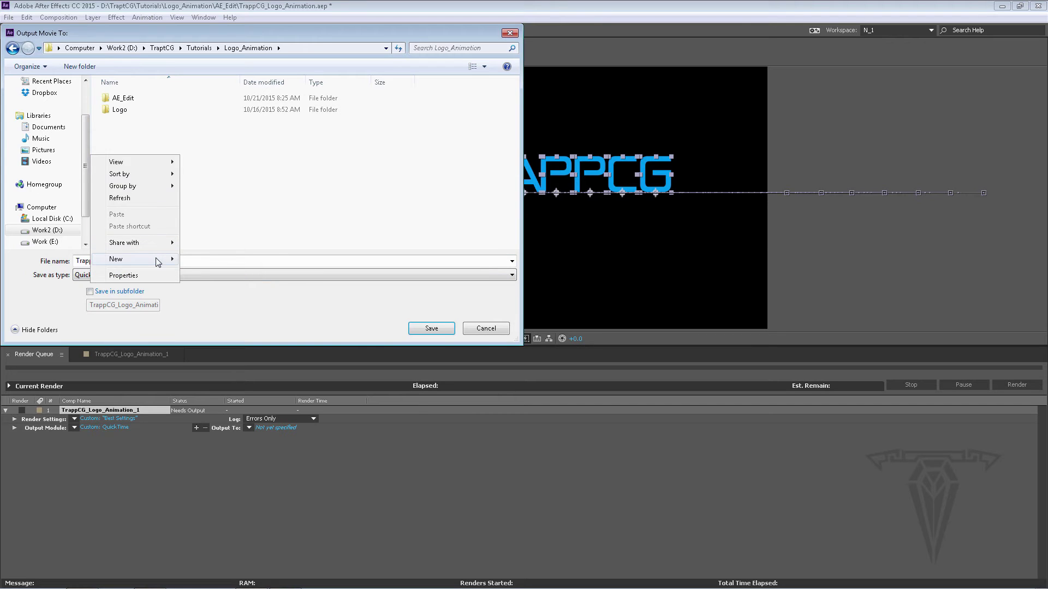
mouse_move(158, 263)
left_click(208, 258)
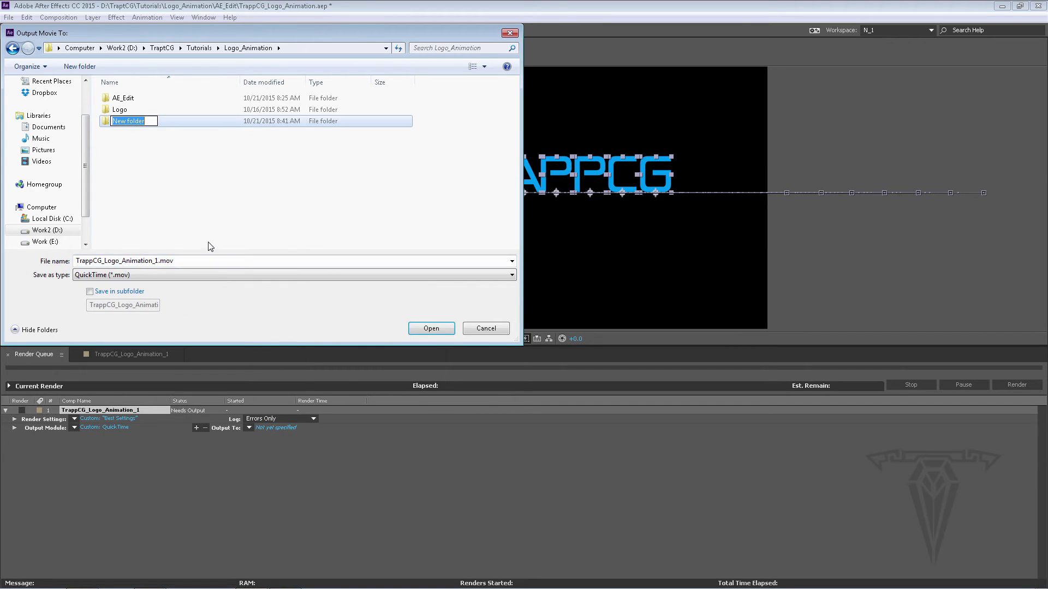
type("_Final_Renders")
left_click(431, 329)
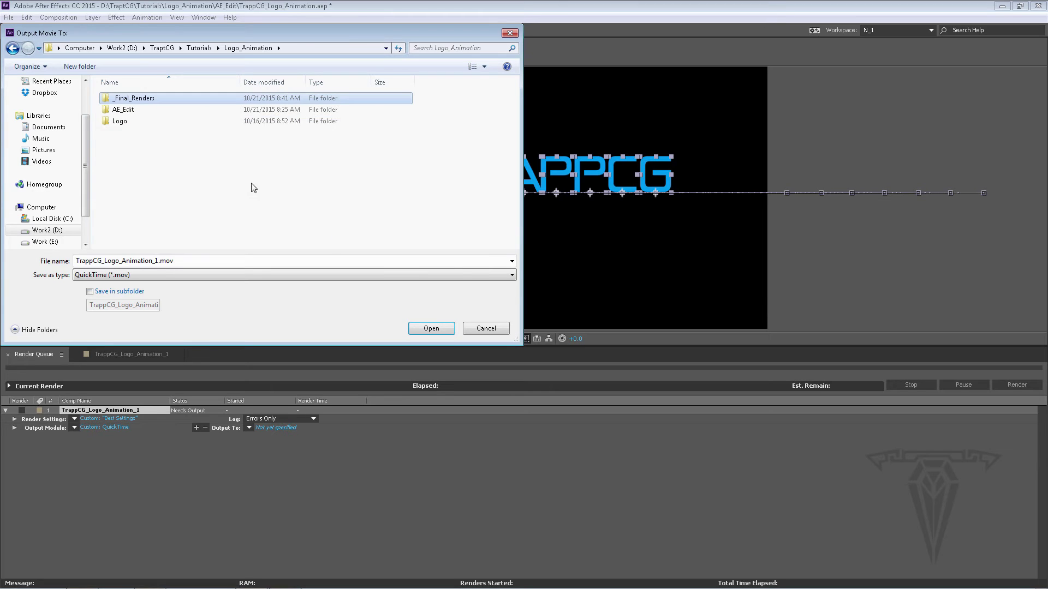
Step: Set the render output to TrappCG_Logo_Animation_1.mov in the _Final_Renders folder
double_click(118, 101)
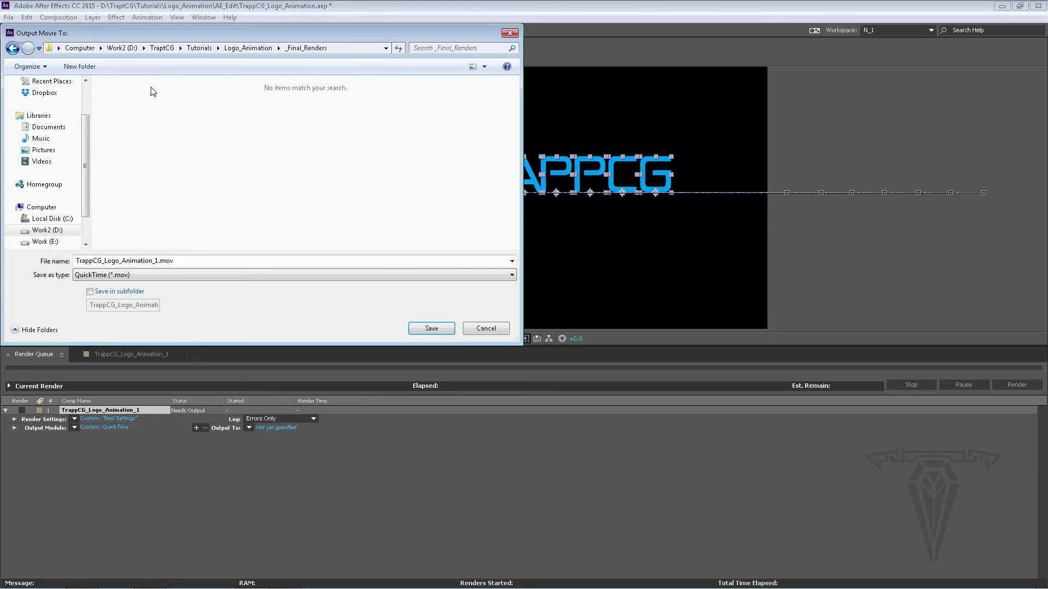
left_click(429, 329)
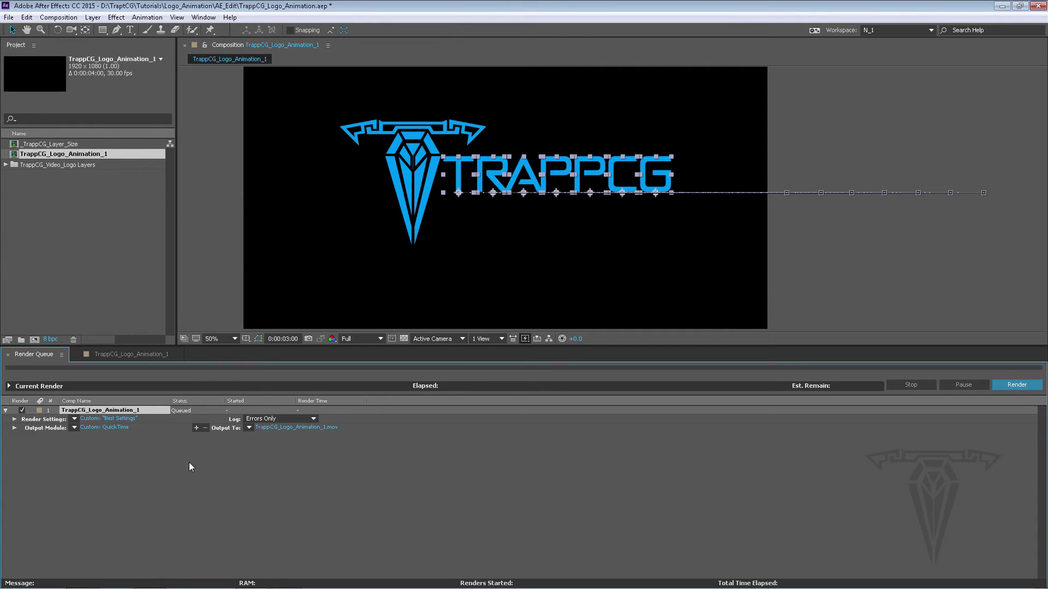
left_click(247, 427)
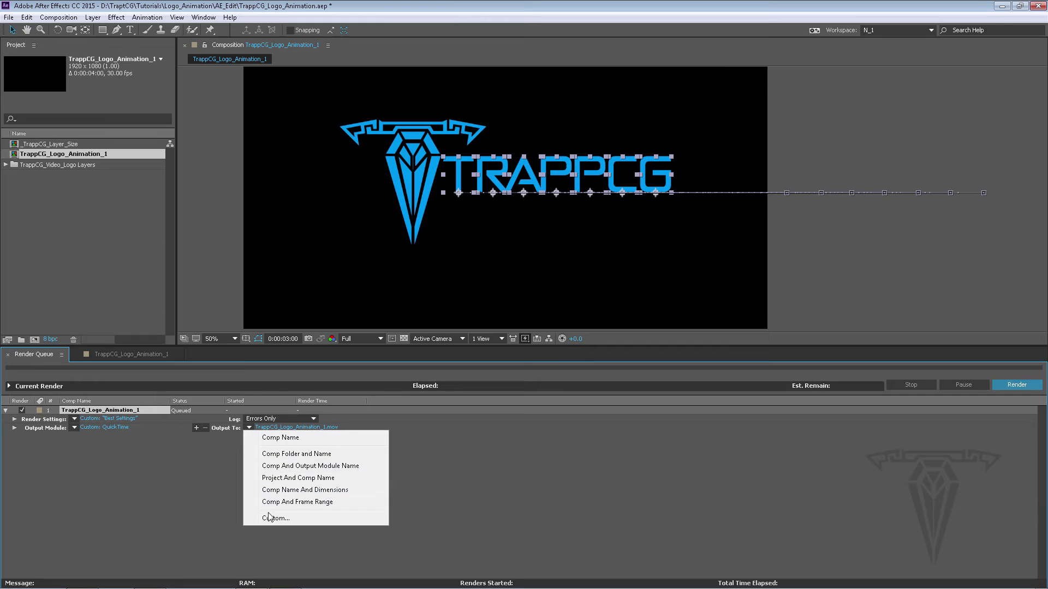
left_click(119, 446)
left_click(75, 429)
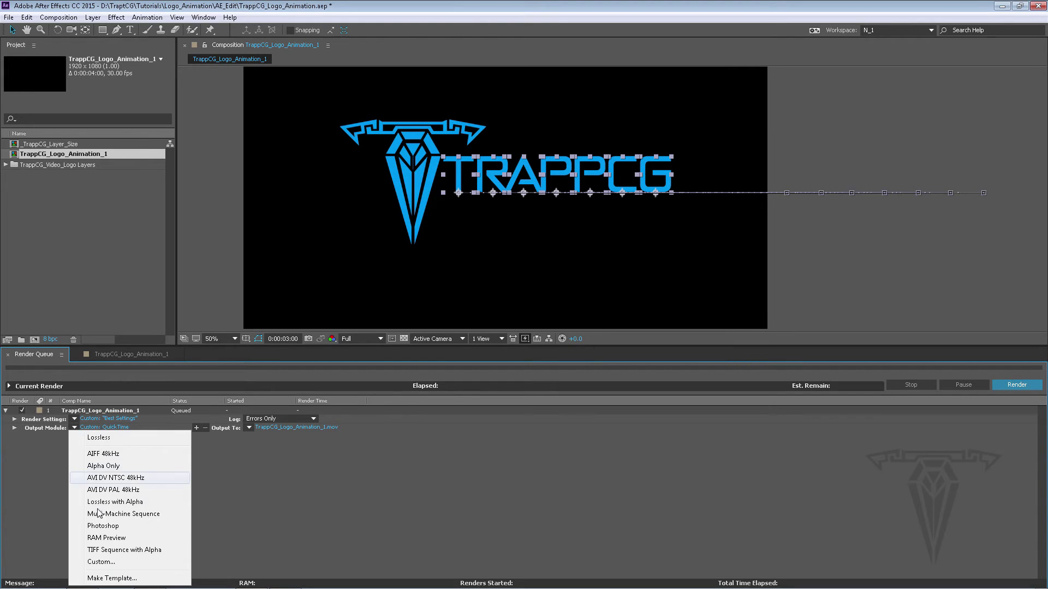
left_click(254, 505)
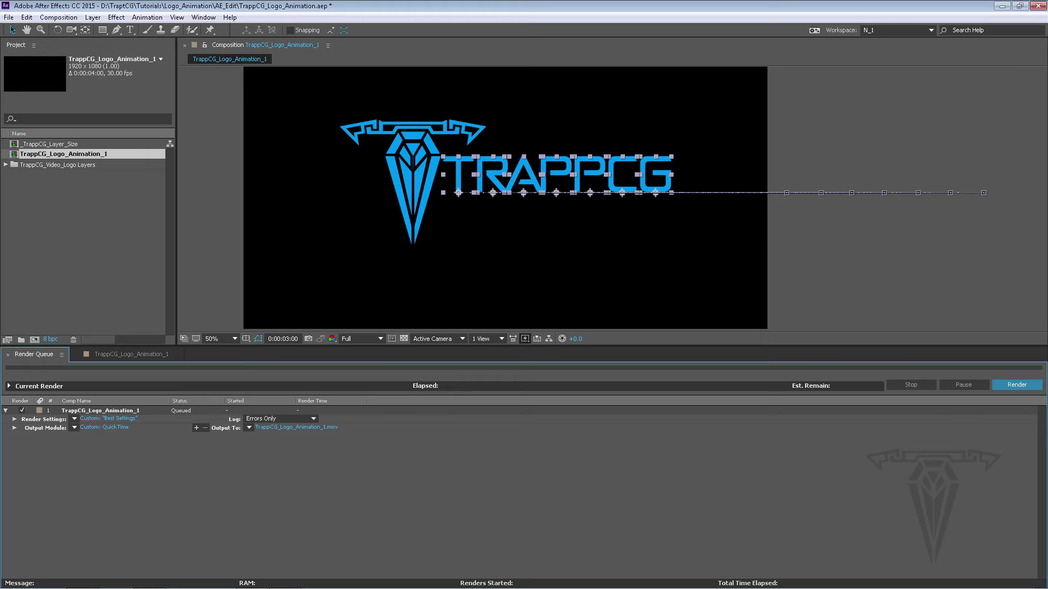
Step: Render the queued TrappCG_Logo_Animation_1 composition
left_click(1014, 385)
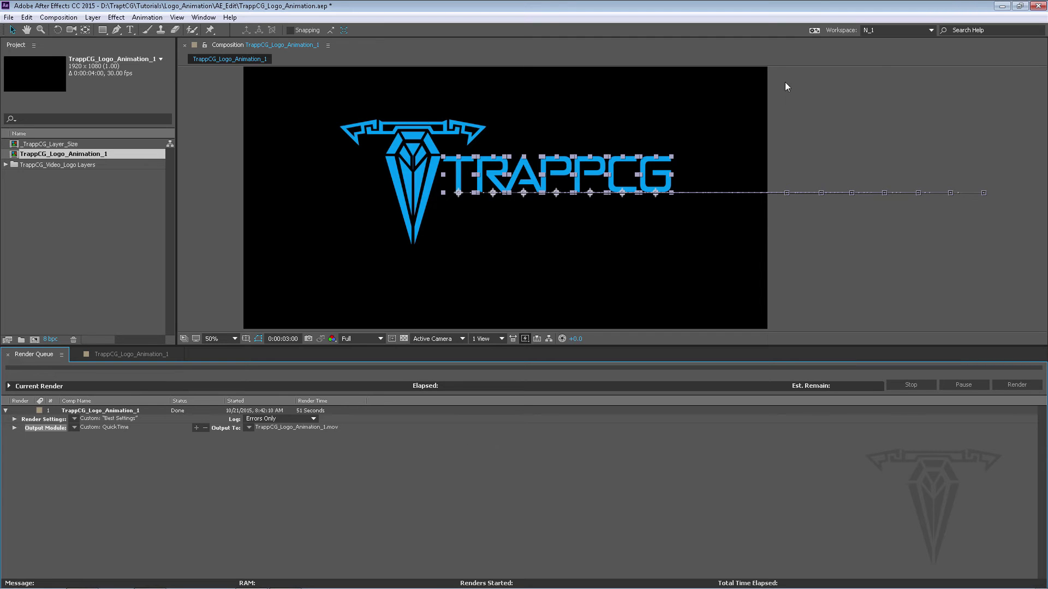
Step: Switch to Windows Explorer and open the _Final_Renders folder under TraptCG, Tutorials, Logo_Animation
left_click(1003, 6)
left_click(162, 581)
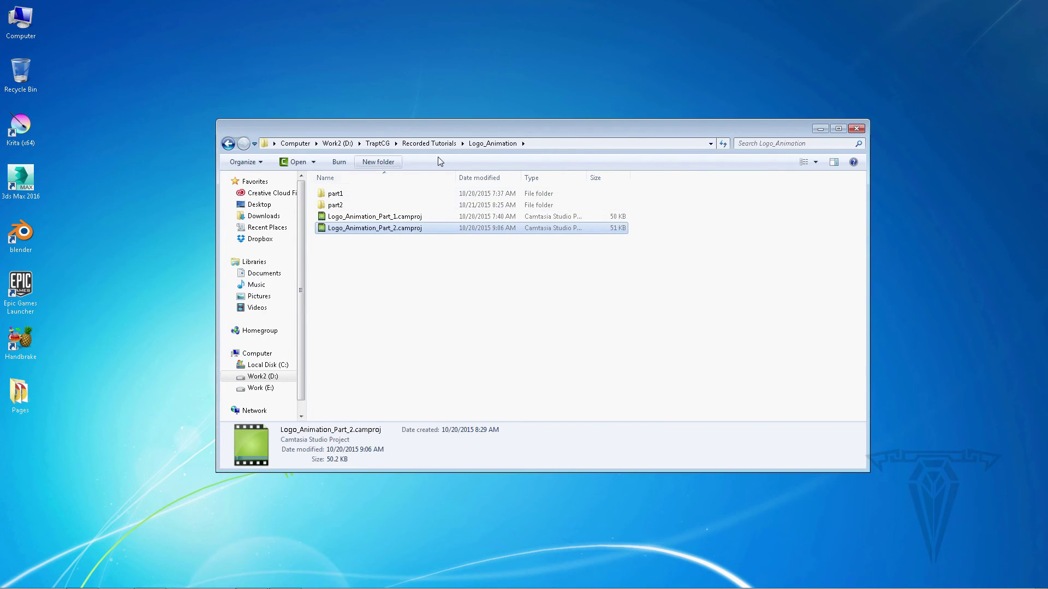
left_click(377, 143)
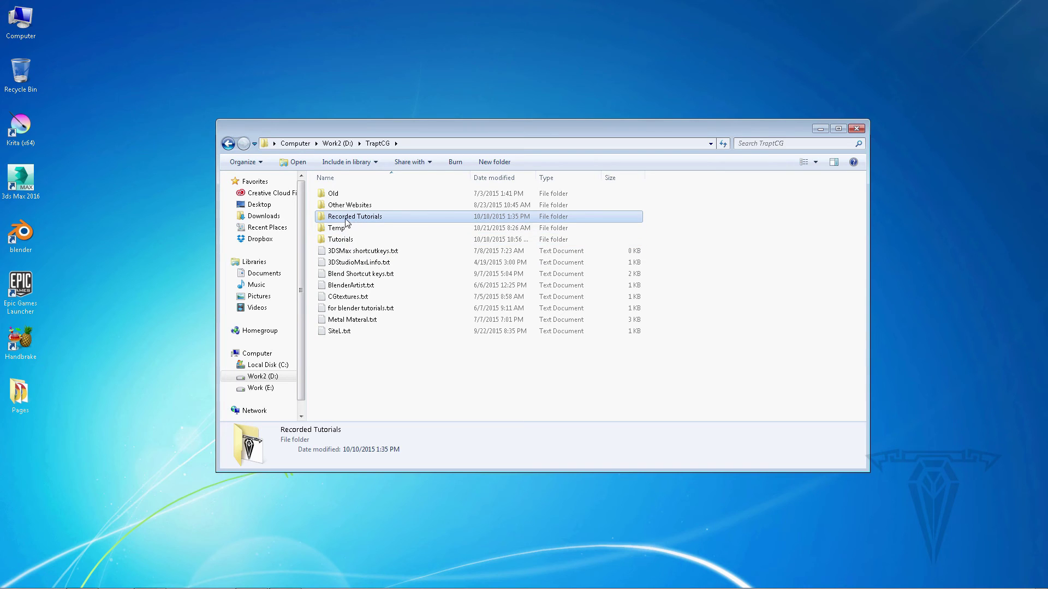
double_click(338, 239)
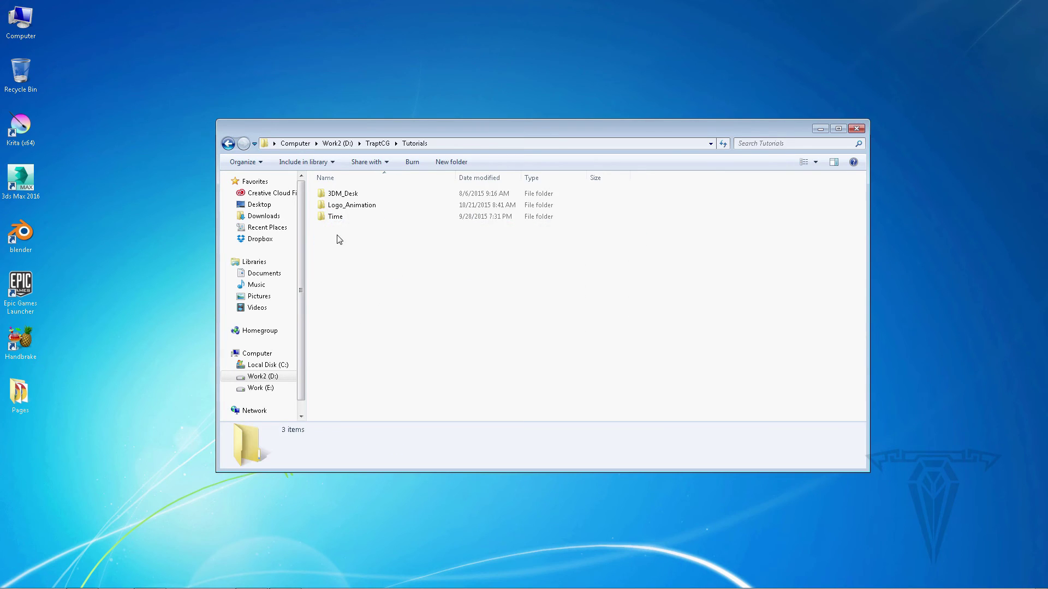
double_click(339, 206)
left_click(341, 205)
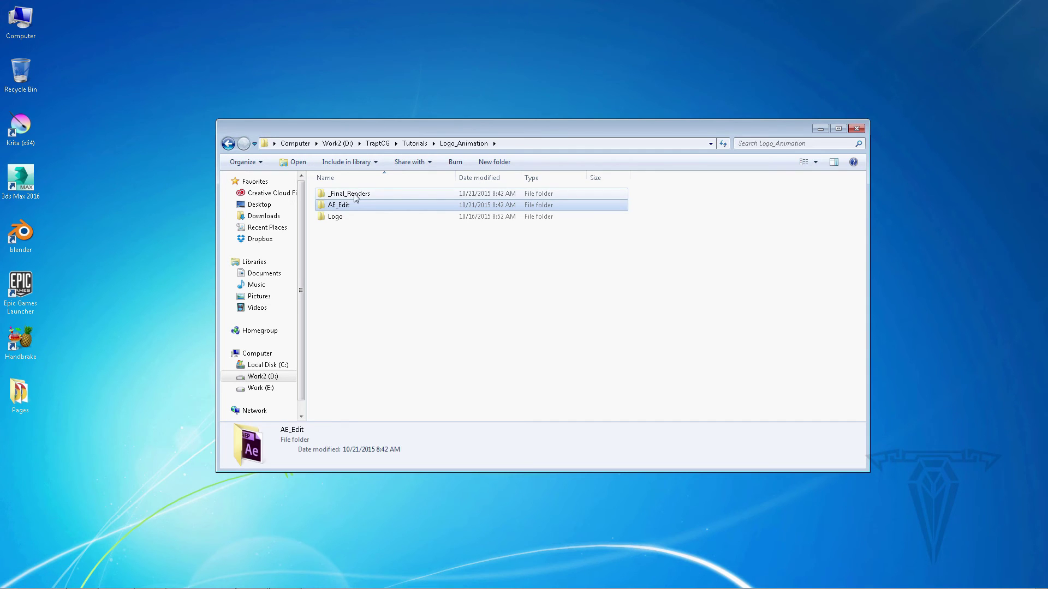
double_click(350, 194)
Step: Play the rendered TrappCG_Logo_Animation_1.mov in QuickTime Player, close it and switch back to After Effects
left_click(341, 205)
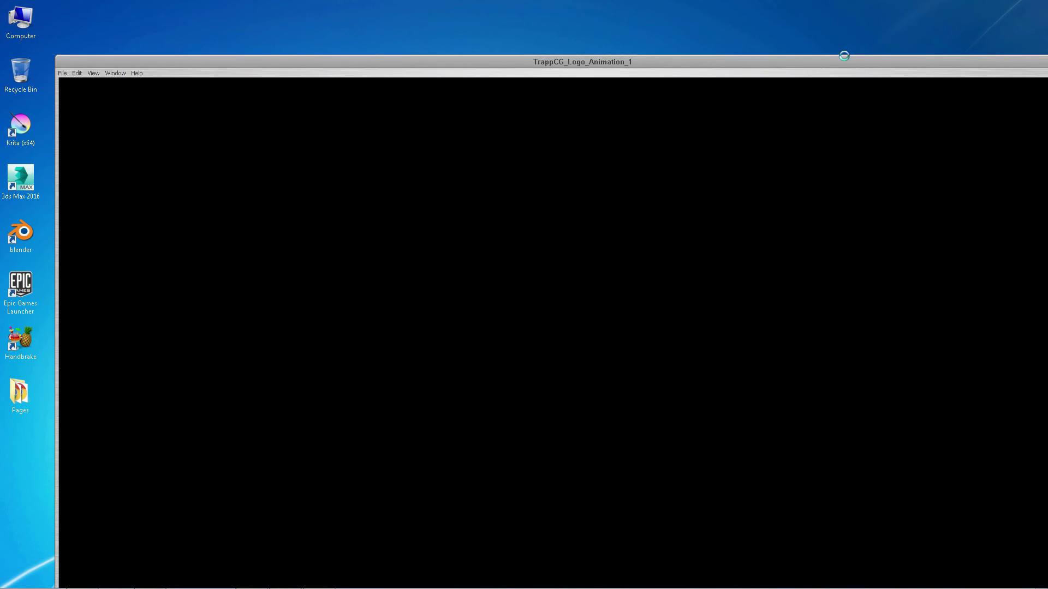
left_click(1002, 42)
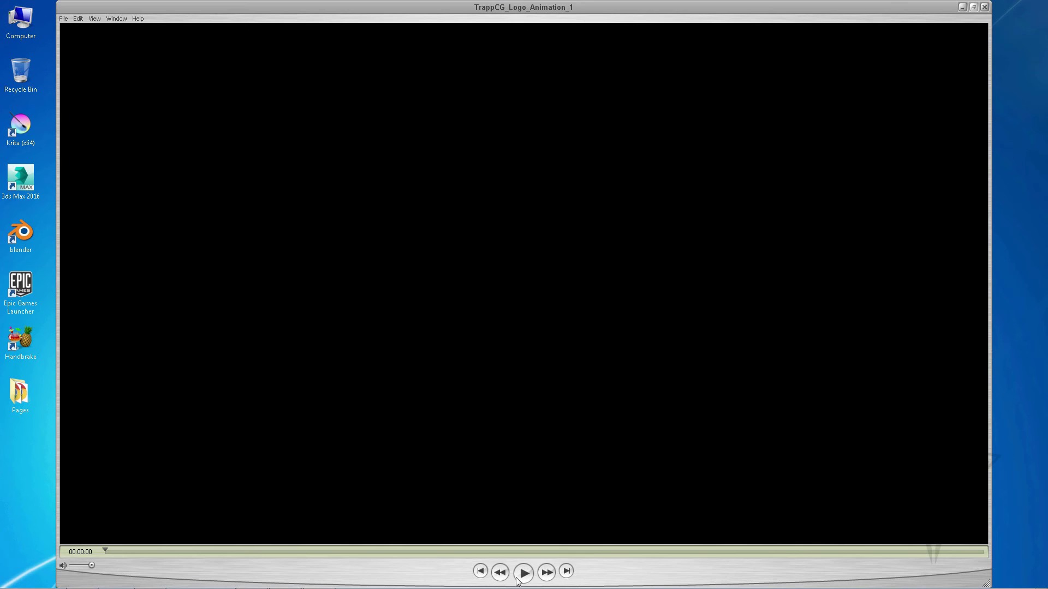
left_click(524, 572)
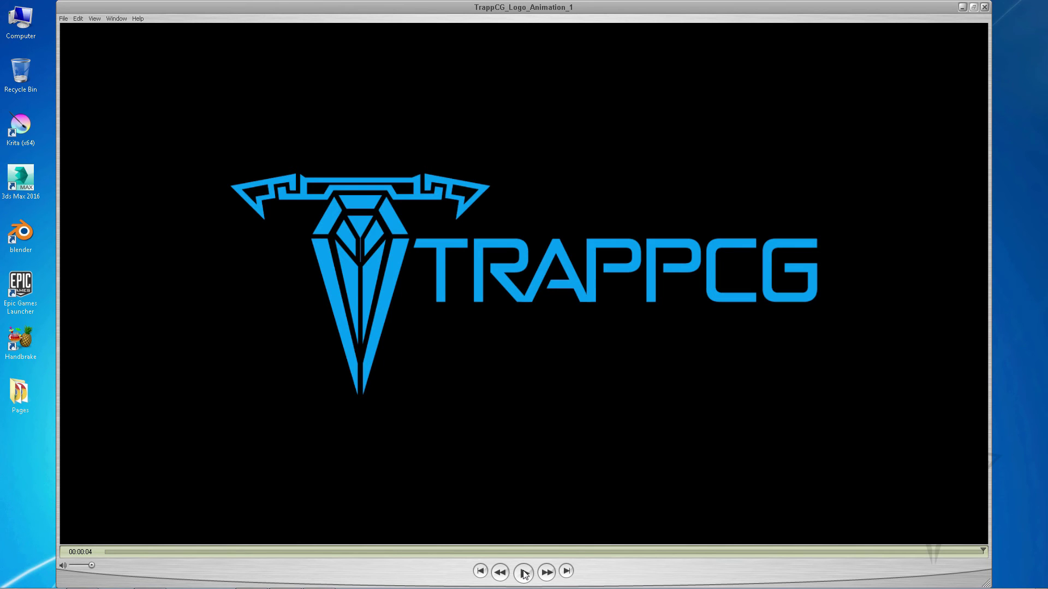
left_click(523, 572)
left_click(984, 8)
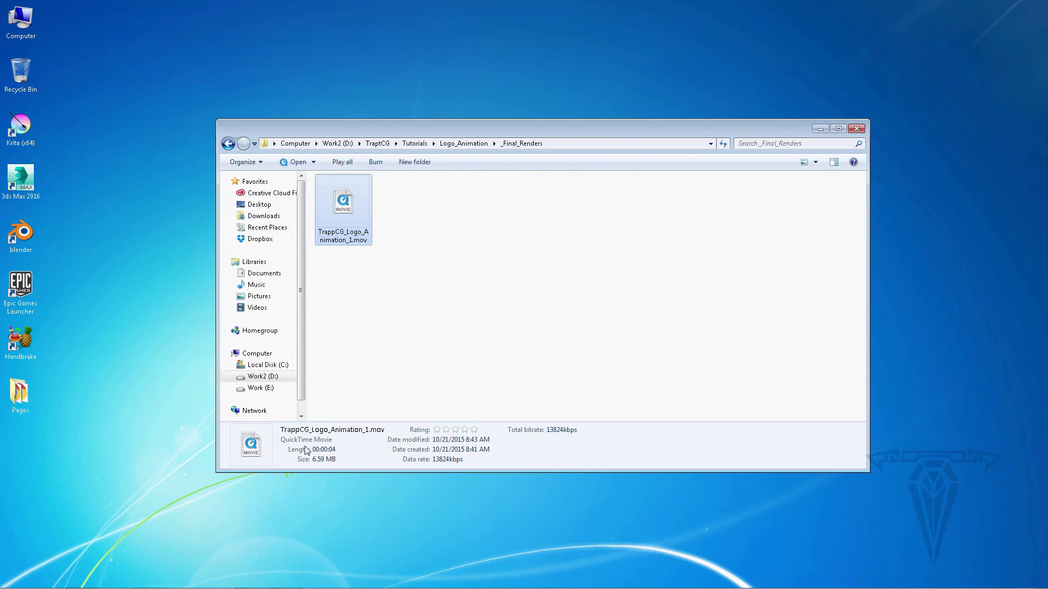
left_click(253, 579)
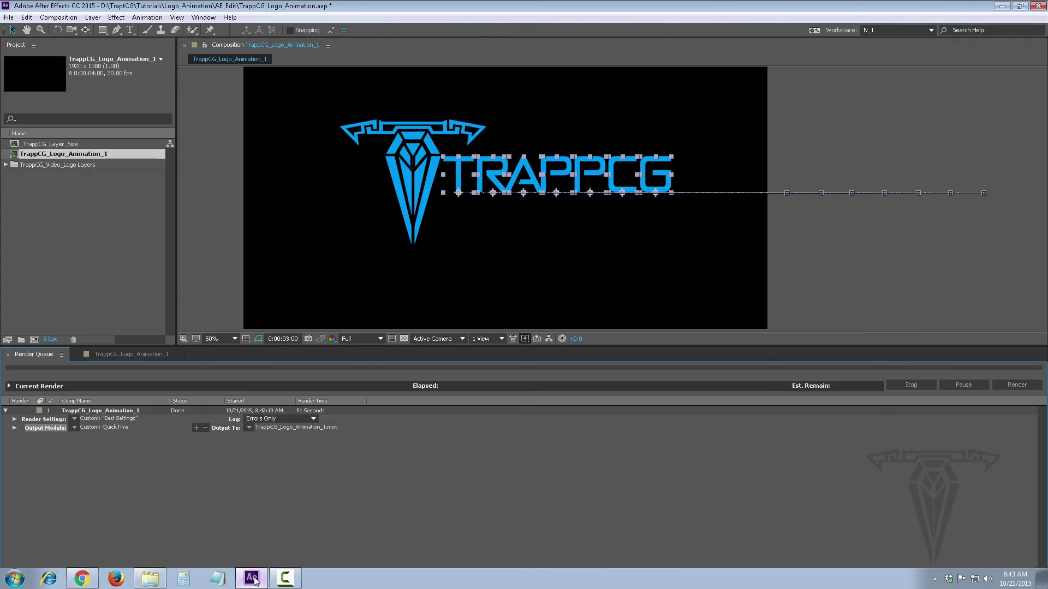
right_click(61, 192)
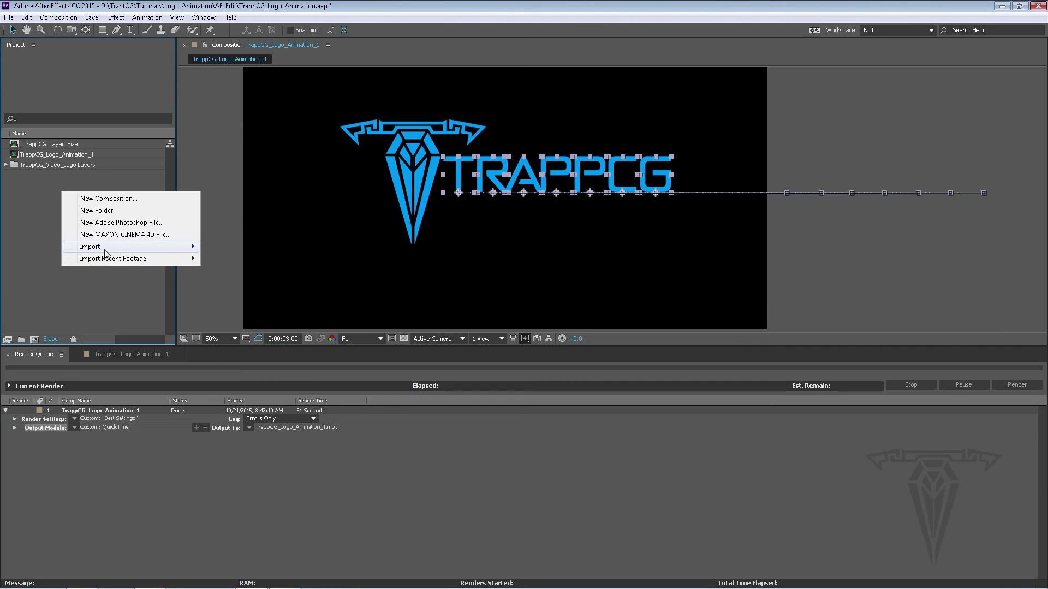
mouse_move(105, 252)
left_click(237, 248)
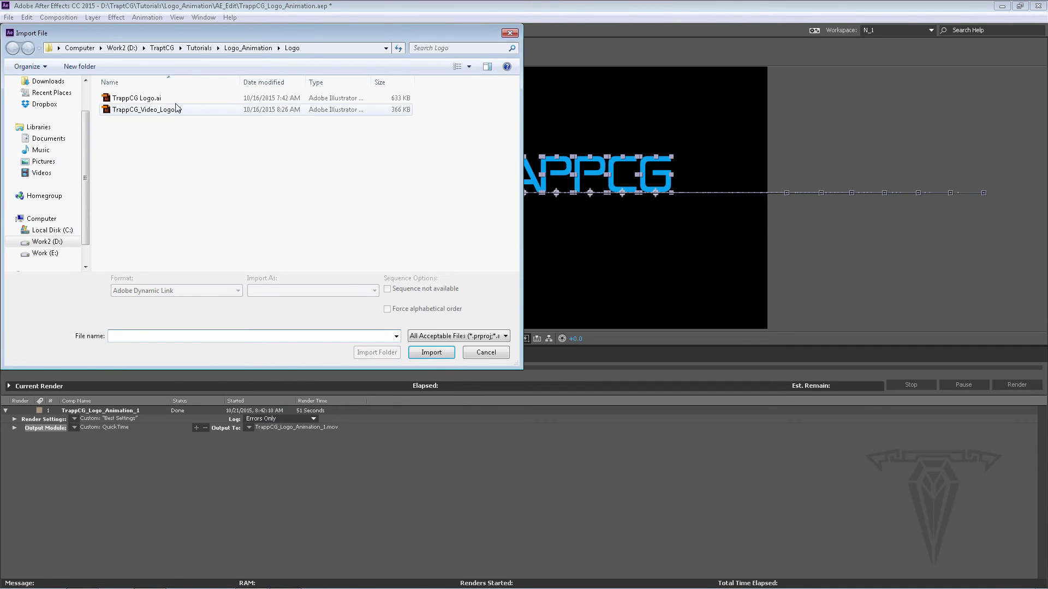
left_click(486, 353)
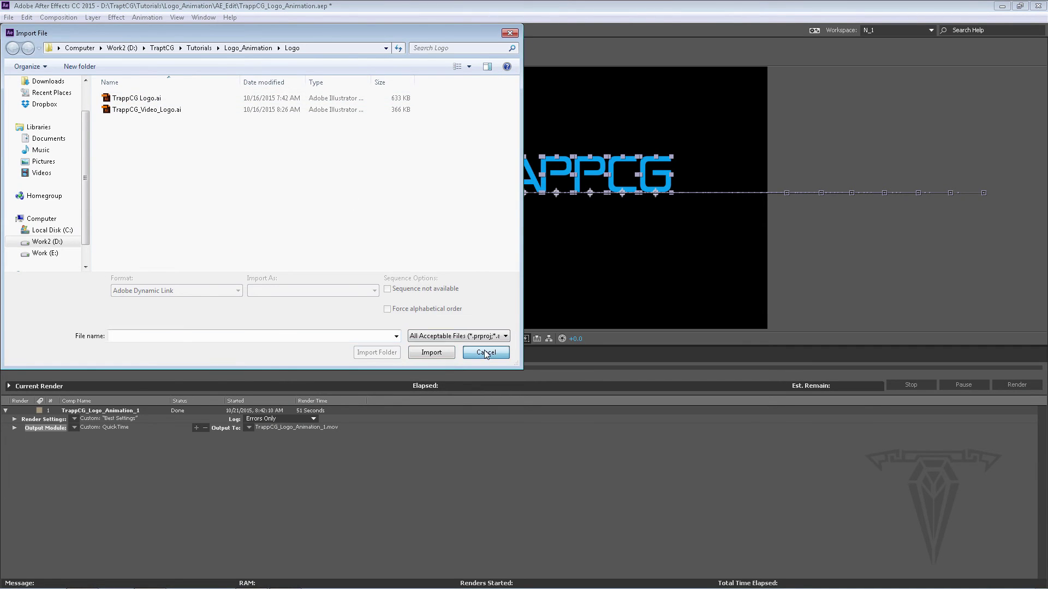
Step: Import TrappCG_Logo_Animation_1.mov from the _Final_Renders folder in Windows Explorer into the After Effects project
mouse_move(195, 582)
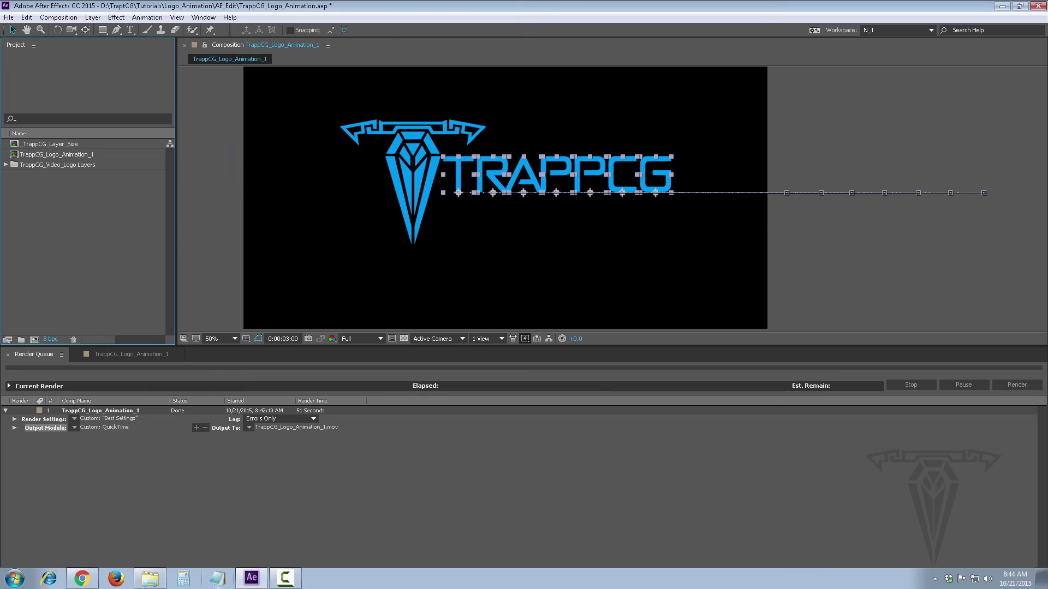
left_click(155, 579)
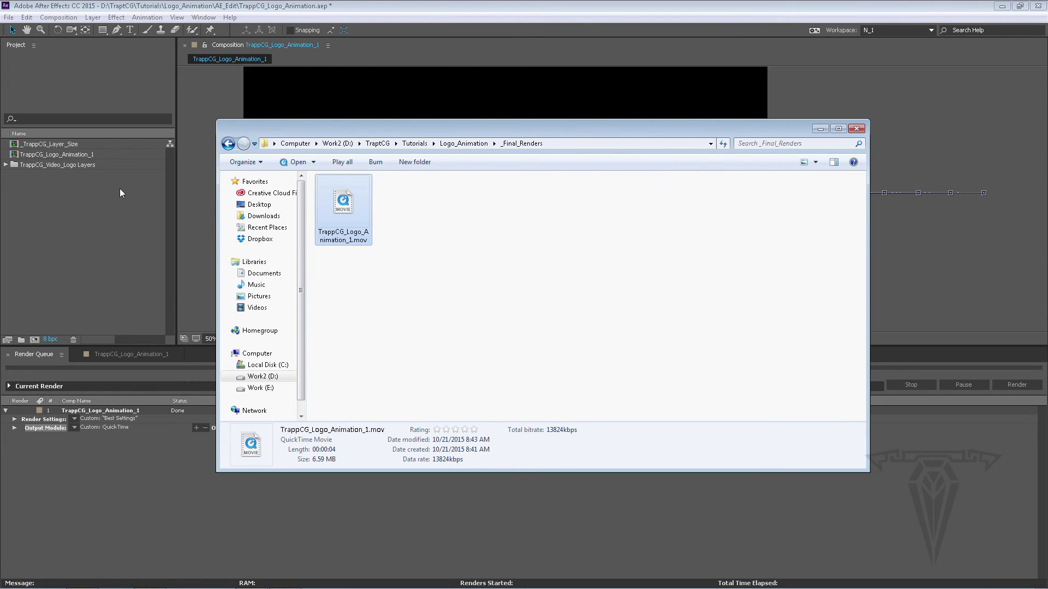
left_click_drag(120, 188, 113, 195)
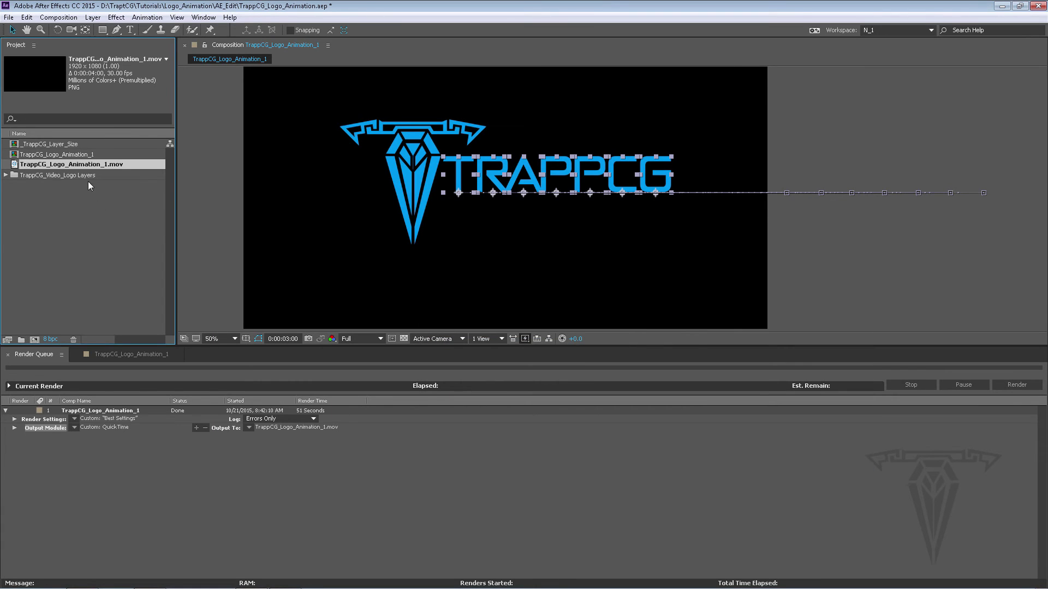
Step: Add the imported movie above the T layer in the TrappCG_Logo_Animation_1 composition and set its position to 651, 850
left_click(114, 354)
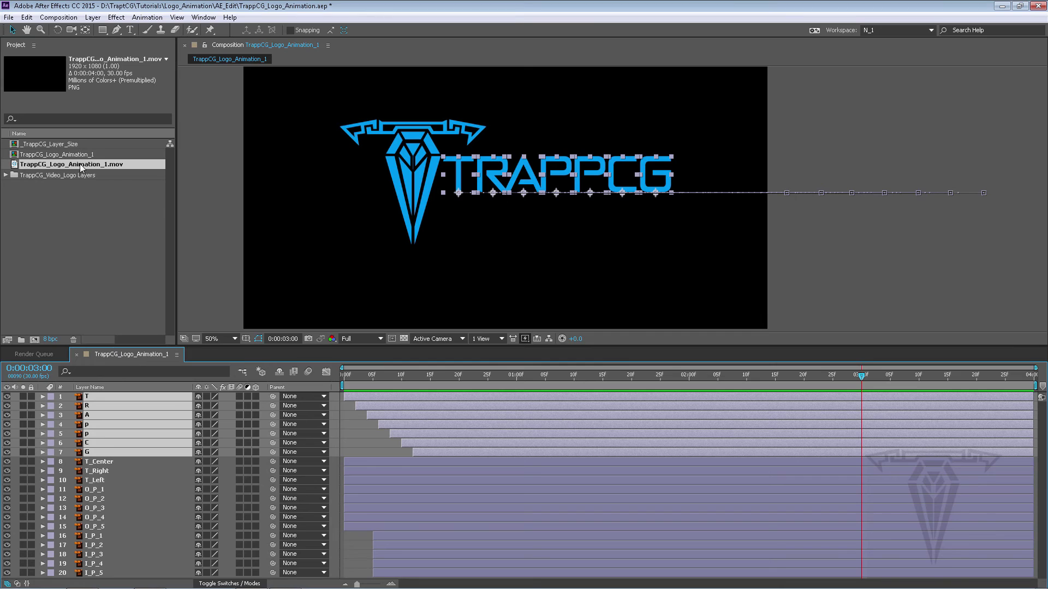
left_click_drag(80, 164, 116, 396)
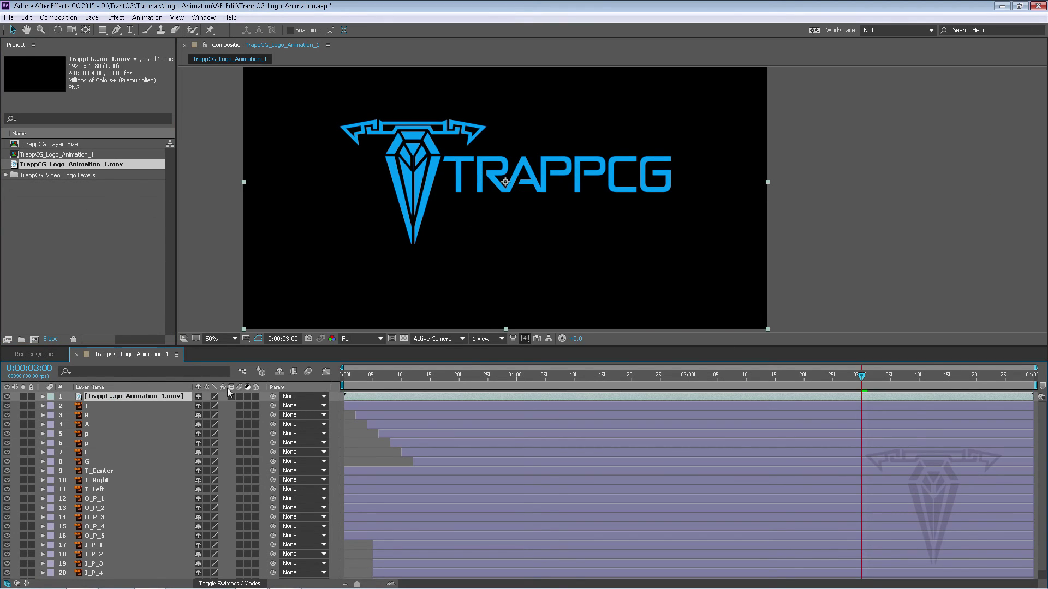
key("p")
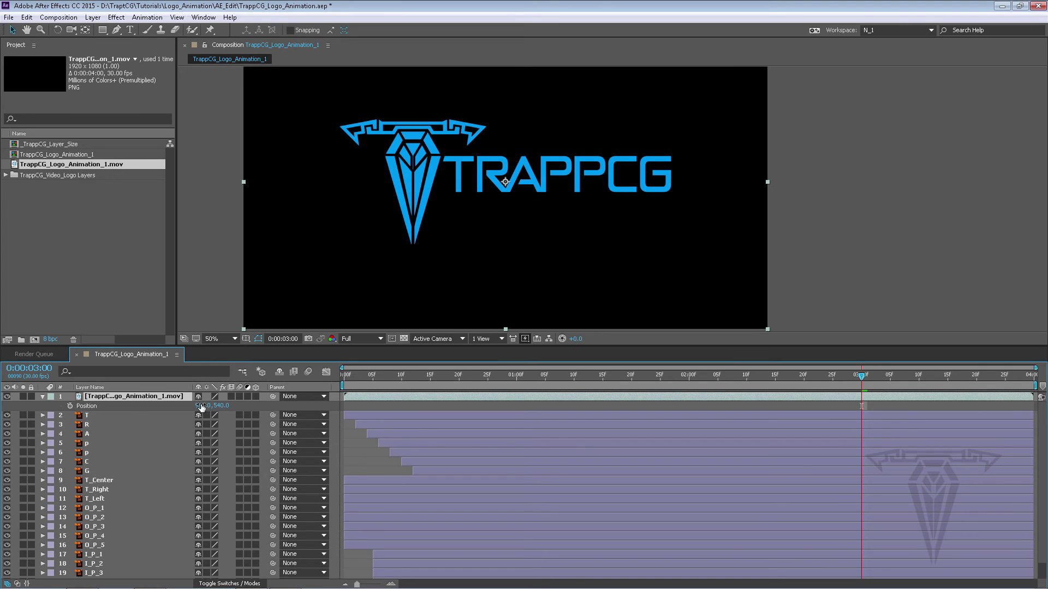
left_click_drag(201, 407, 345, 411)
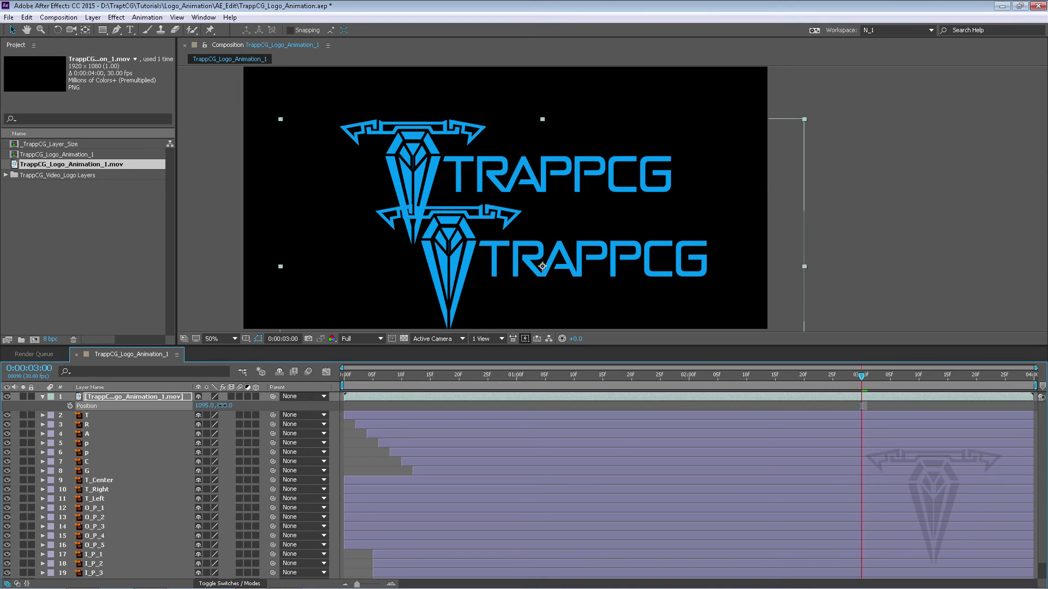
left_click_drag(221, 405, 40, 353)
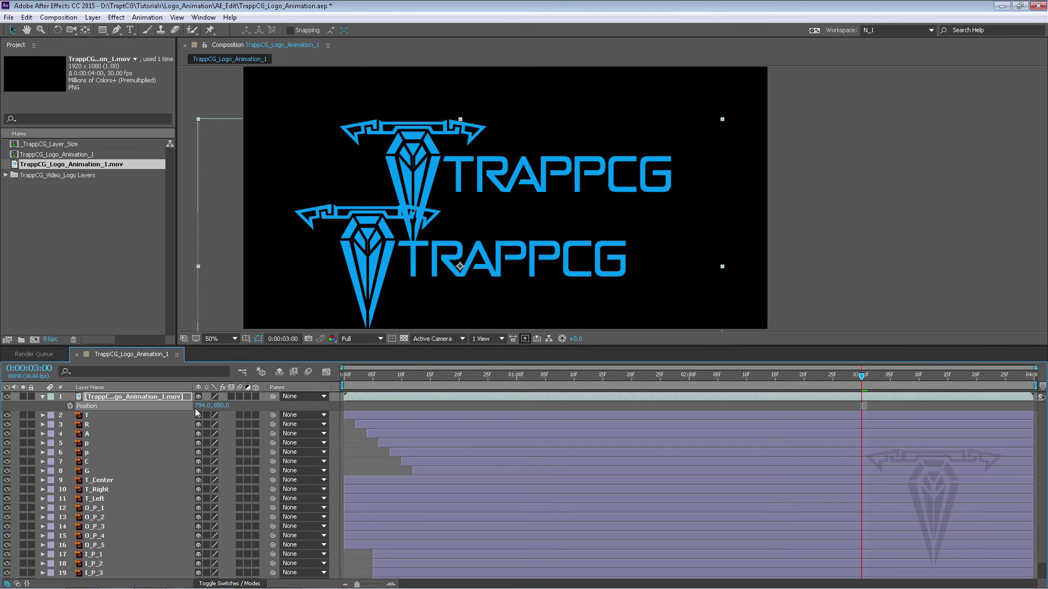
left_click_drag(177, 405, 110, 406)
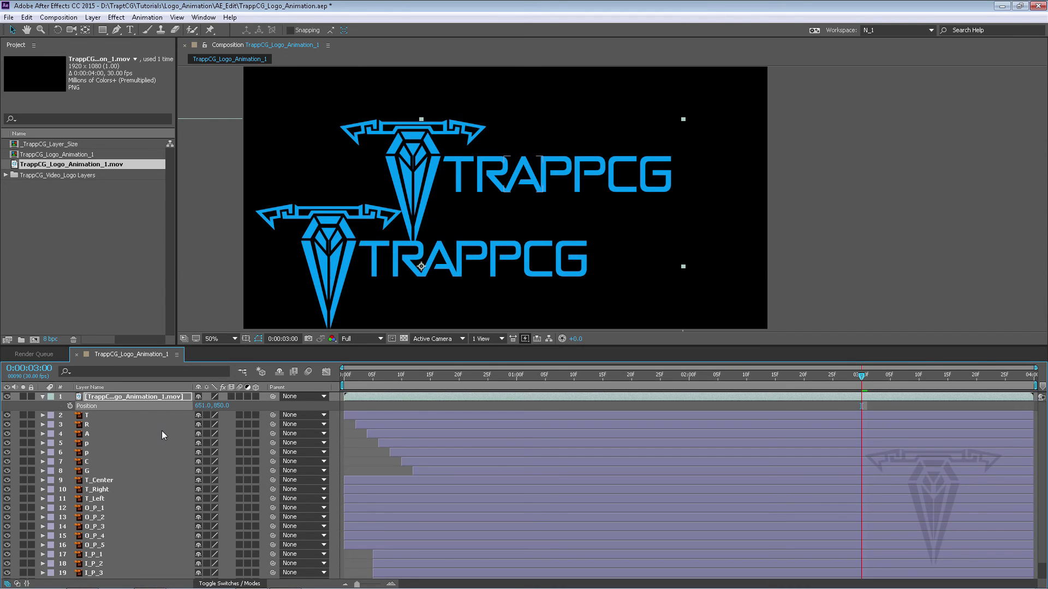
Step: Scale down the movie layer and set its position to 609, 850
key("s")
left_click_drag(216, 406, 176, 405)
key("p")
Step: Preview the composition with the movie layer below the original logo, and delete the movie layer
key("space")
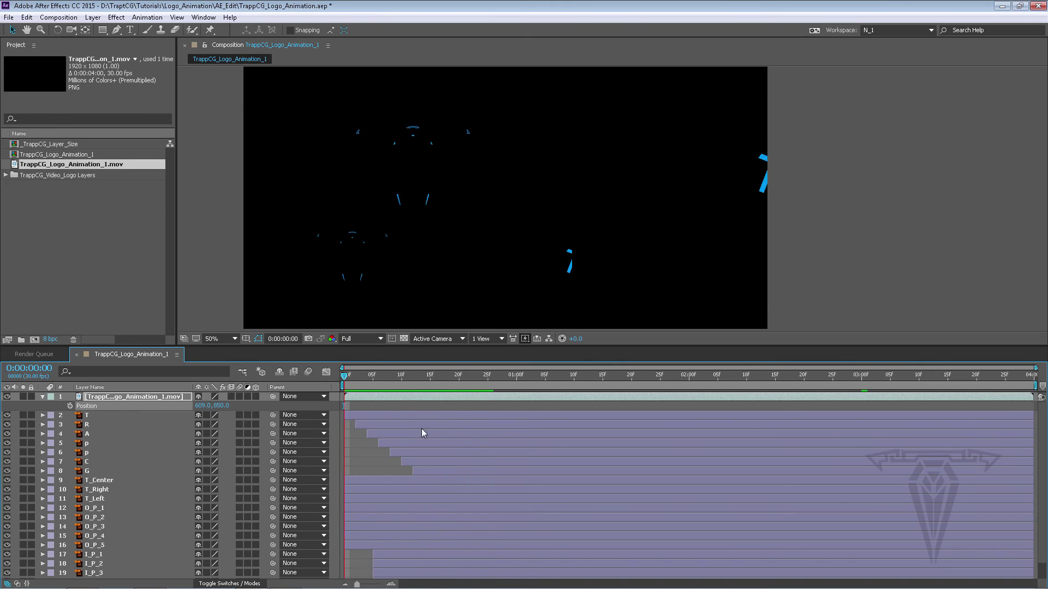
left_click(351, 375)
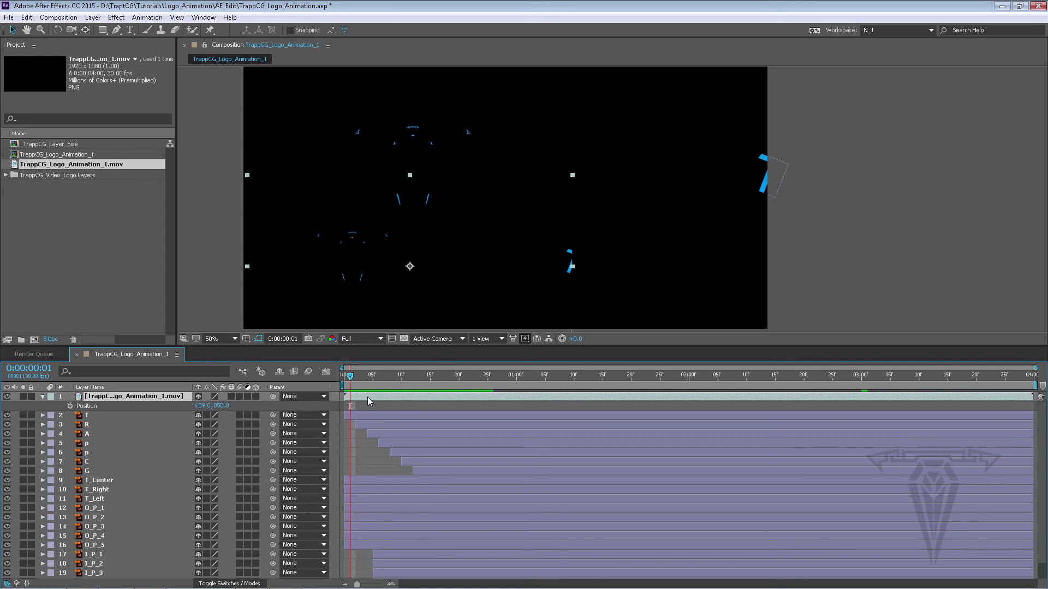
key("Delete")
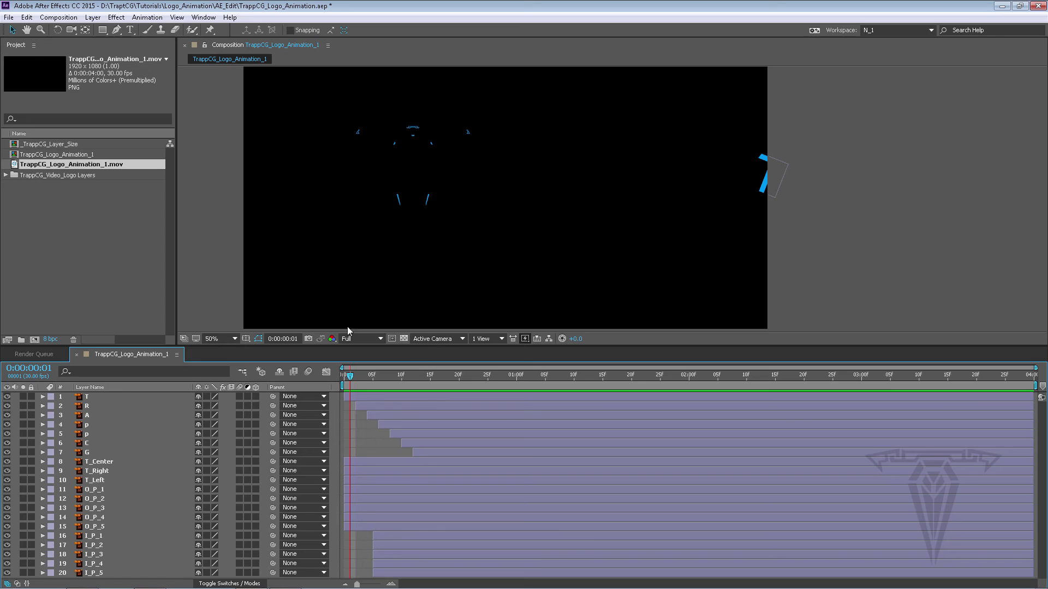
left_click_drag(247, 349, 244, 302)
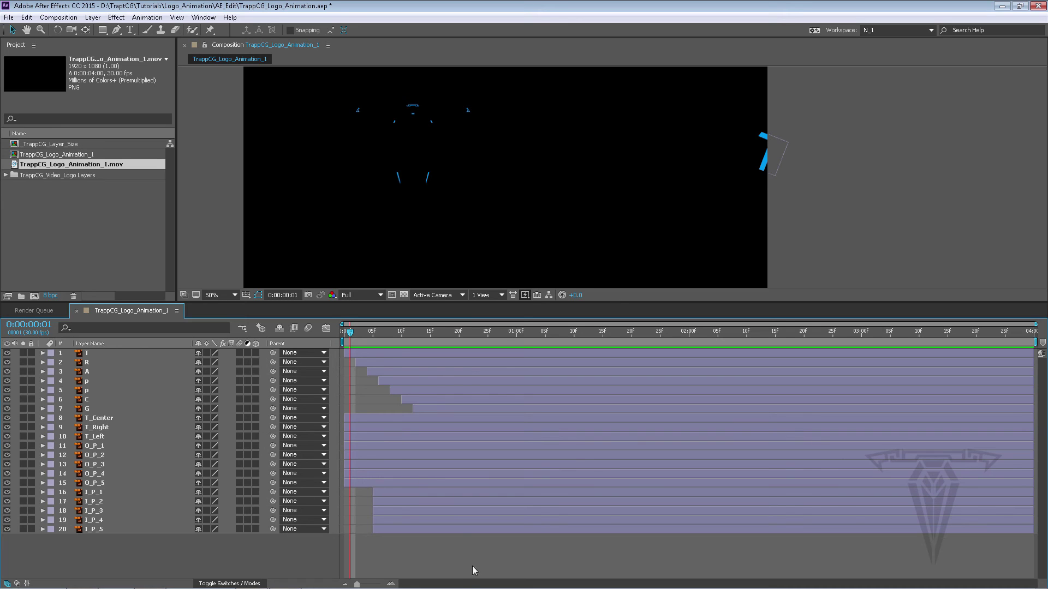
right_click(400, 556)
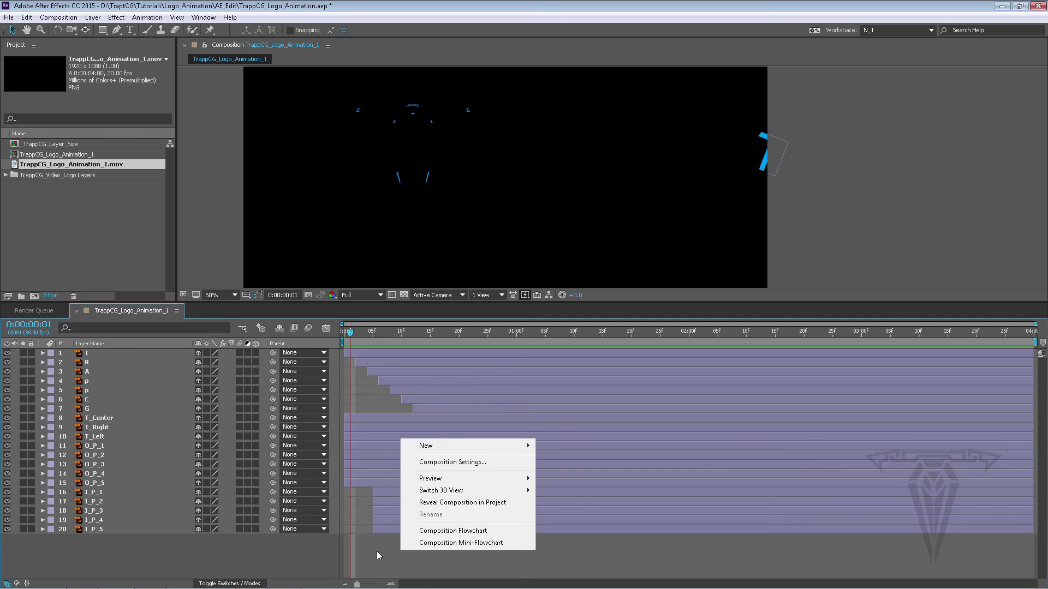
mouse_move(463, 448)
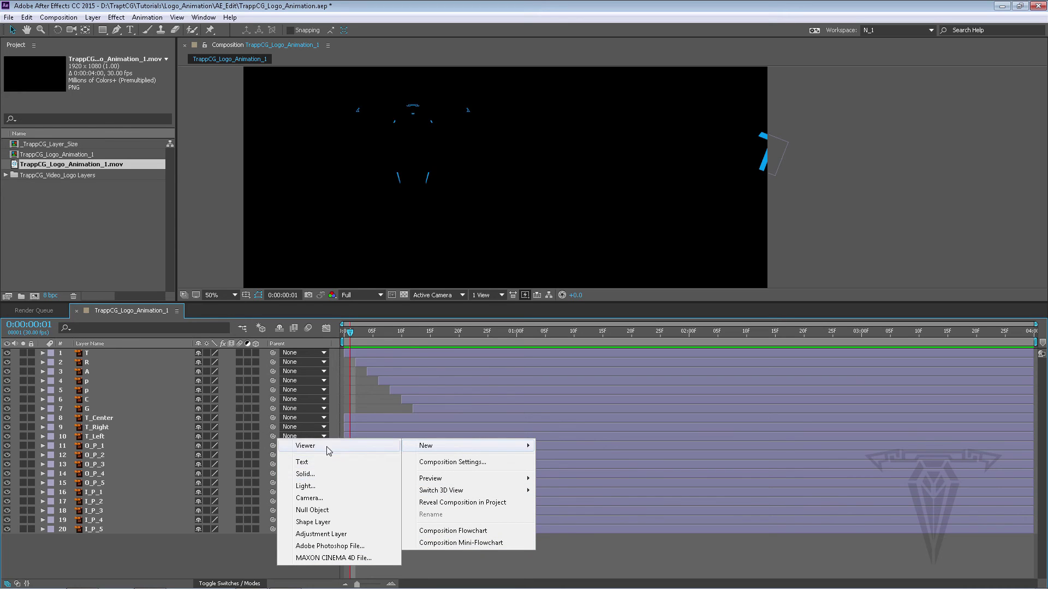
left_click(315, 310)
left_click_drag(314, 306, 313, 346)
right_click(388, 452)
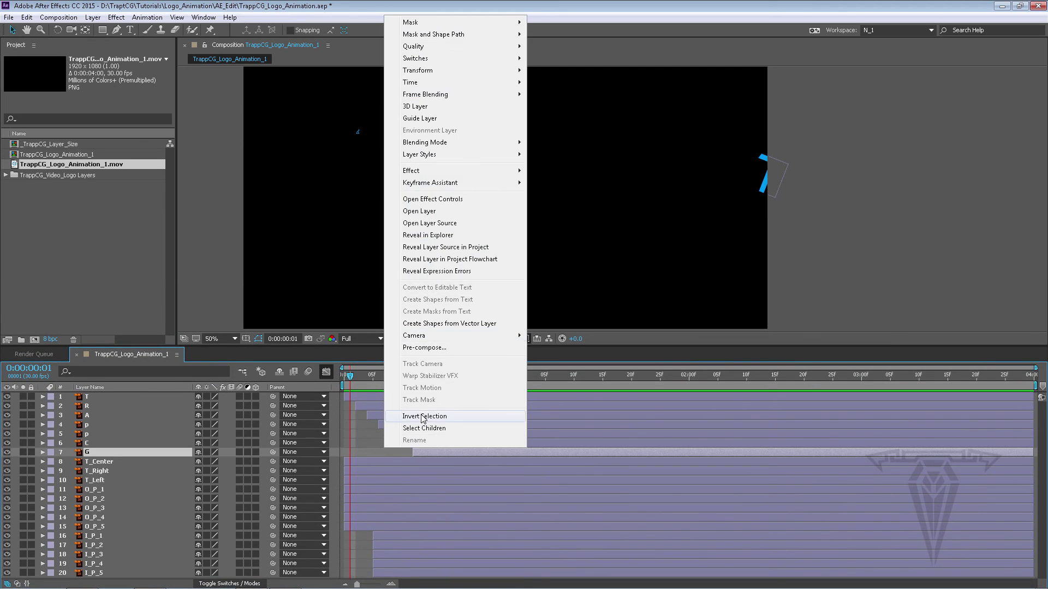
left_click(129, 9)
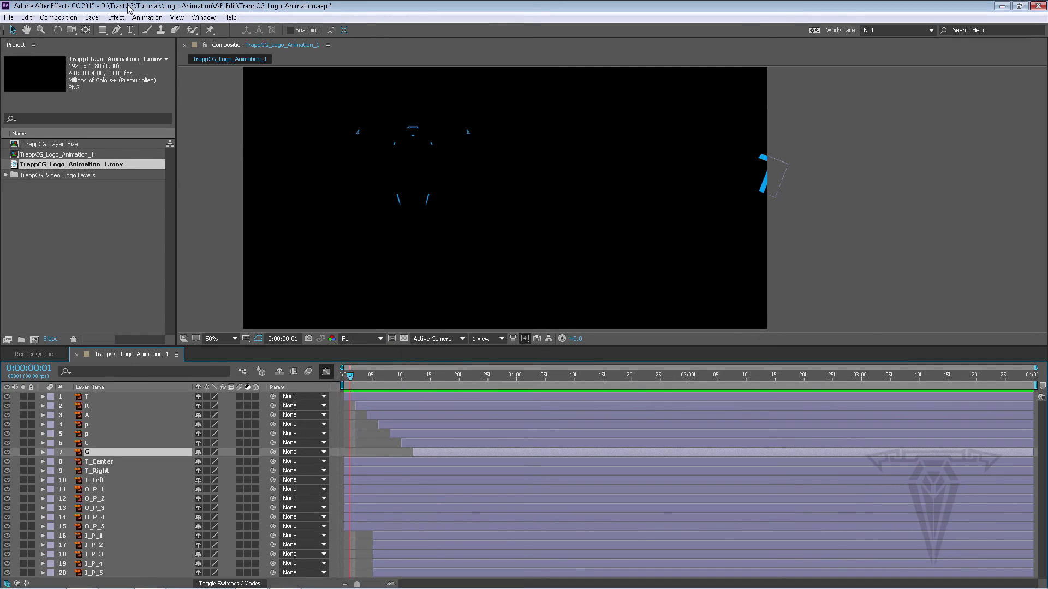
Step: Set up a new solid layer for the composition with a deeper, redder orange as its color
left_click(93, 17)
mouse_move(98, 33)
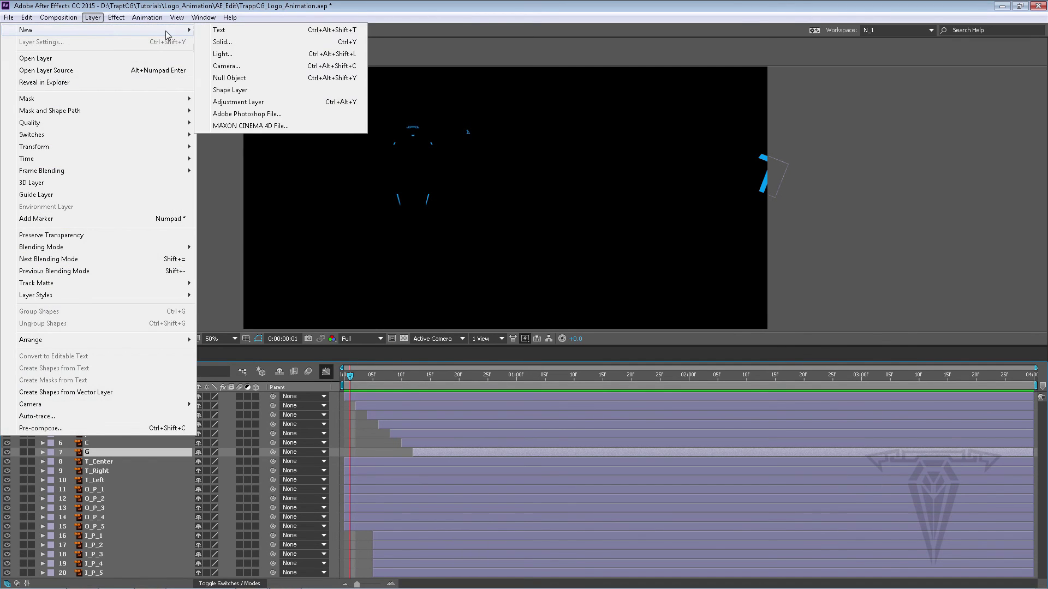
left_click(345, 43)
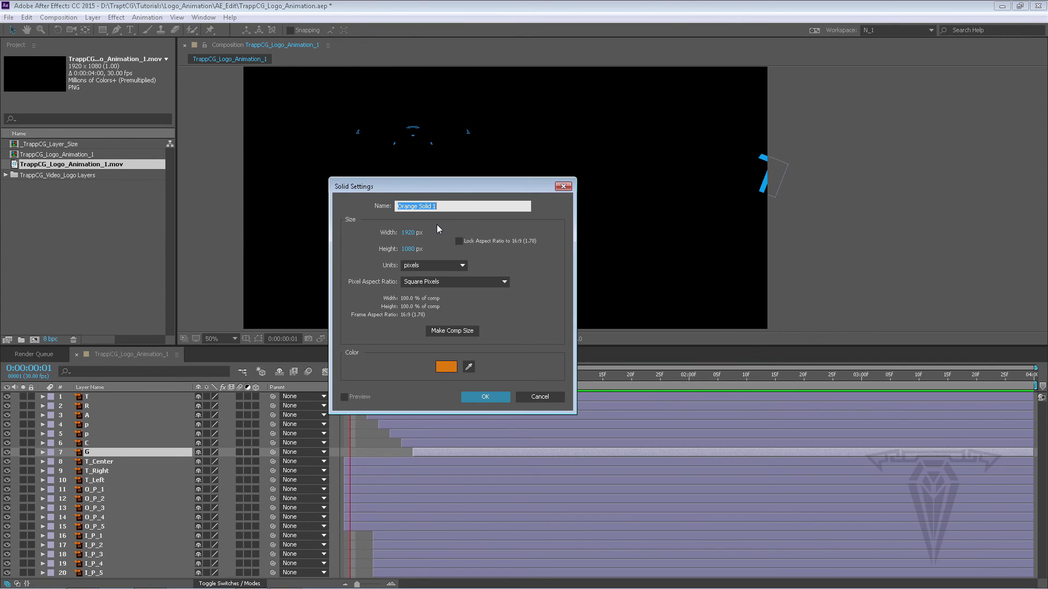
left_click(455, 368)
left_click_drag(538, 312, 545, 296)
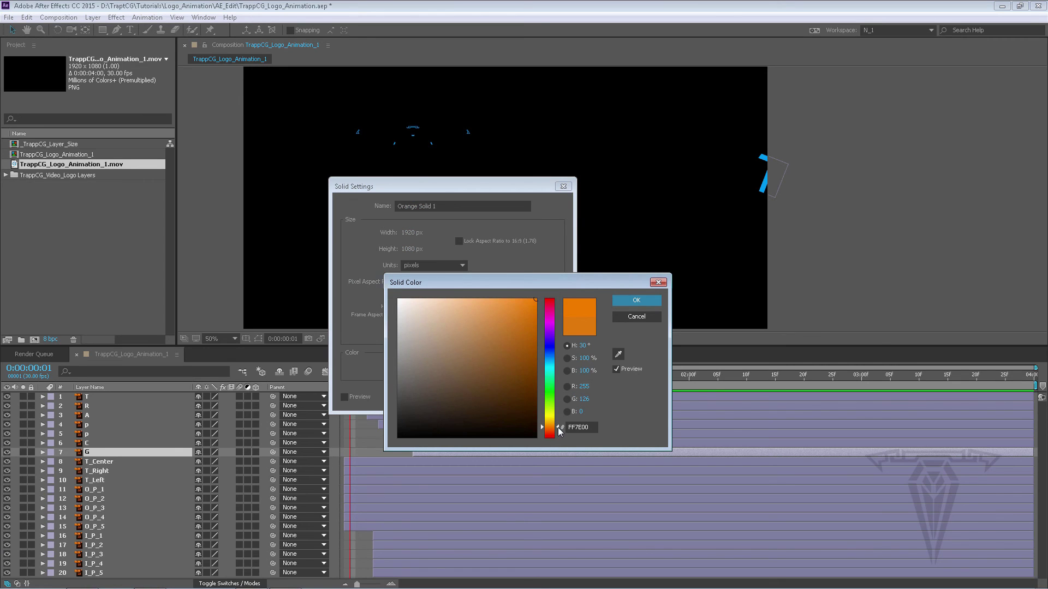
left_click(559, 431)
left_click(637, 301)
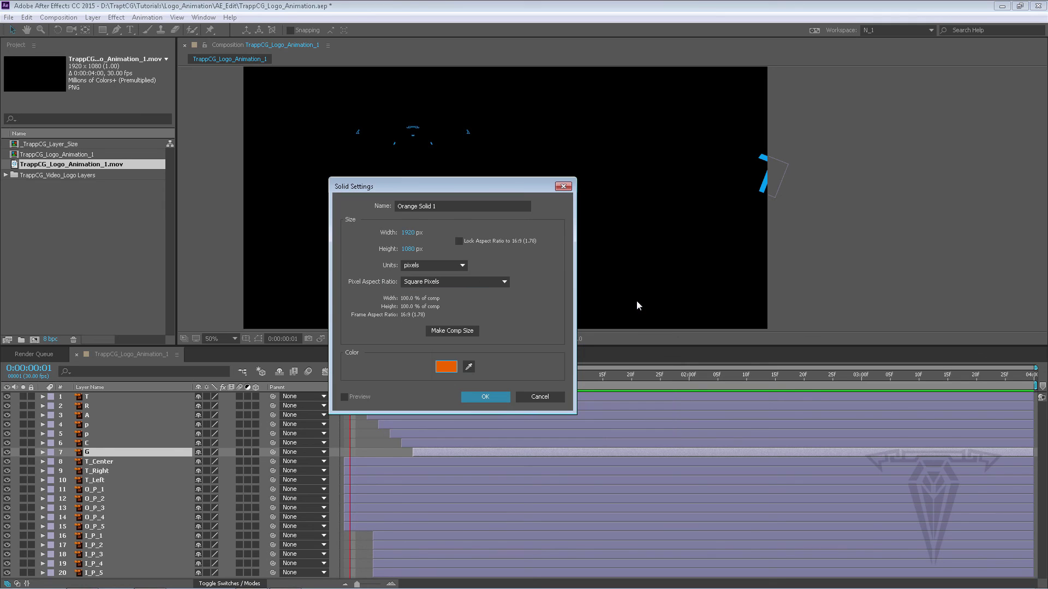
Step: Name the solid Background Or, create it, and place it beneath all other layers, below I_P_5
left_click_drag(454, 206, 400, 204)
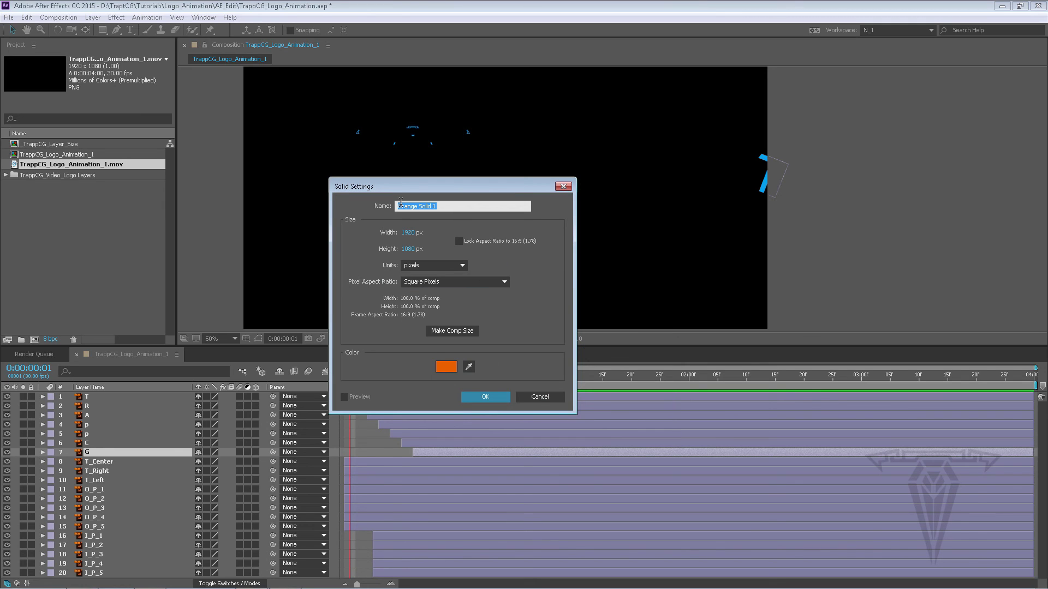
type("Background Or")
left_click(487, 398)
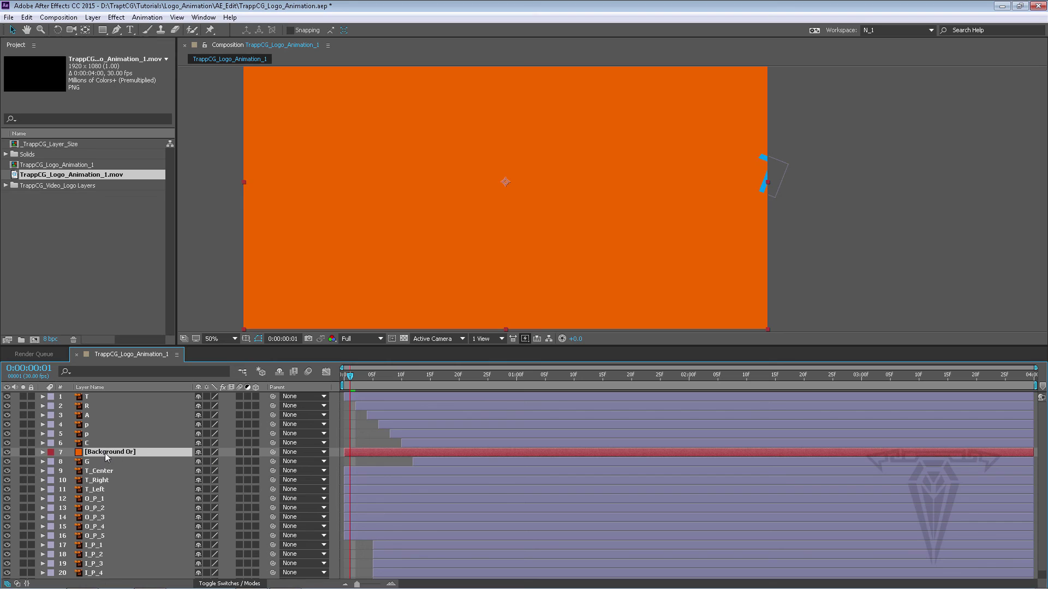
left_click_drag(103, 451, 104, 577)
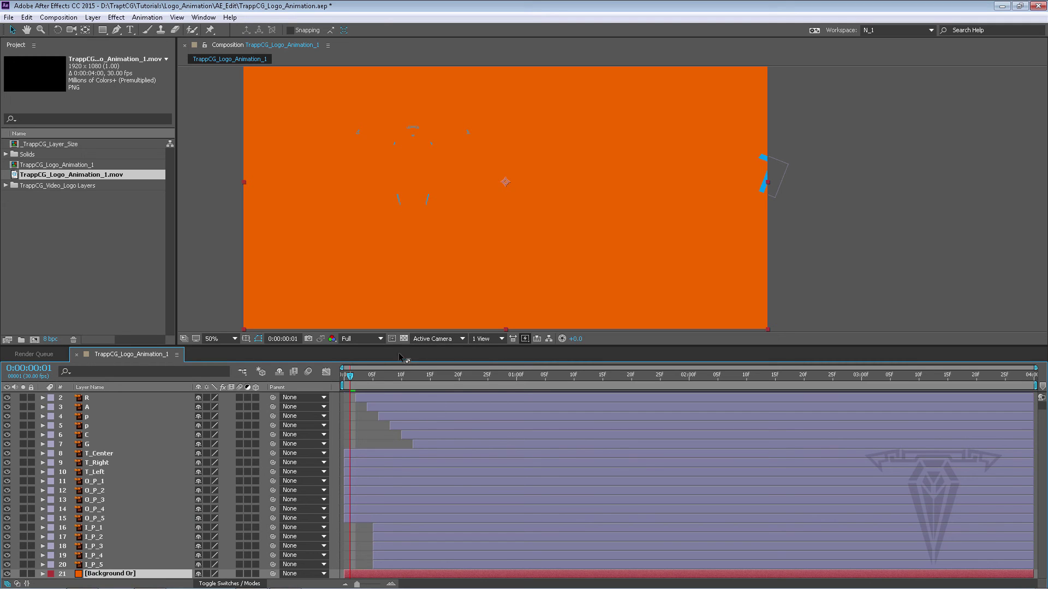
Step: Preview the logo animation against the orange background from several points in the first second of the composition
left_click_drag(355, 376, 488, 377)
key("space")
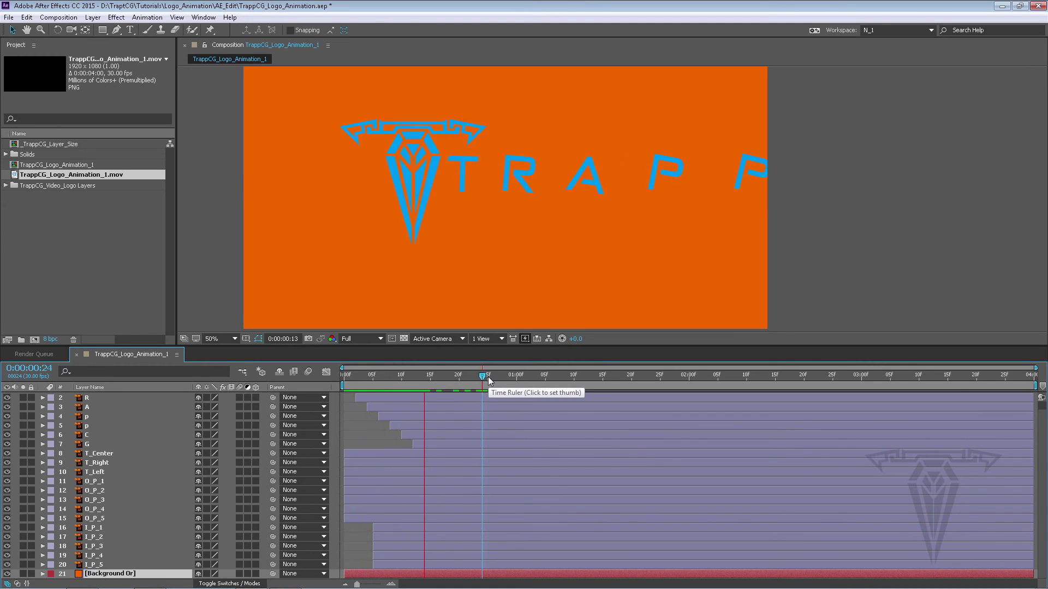
key("space")
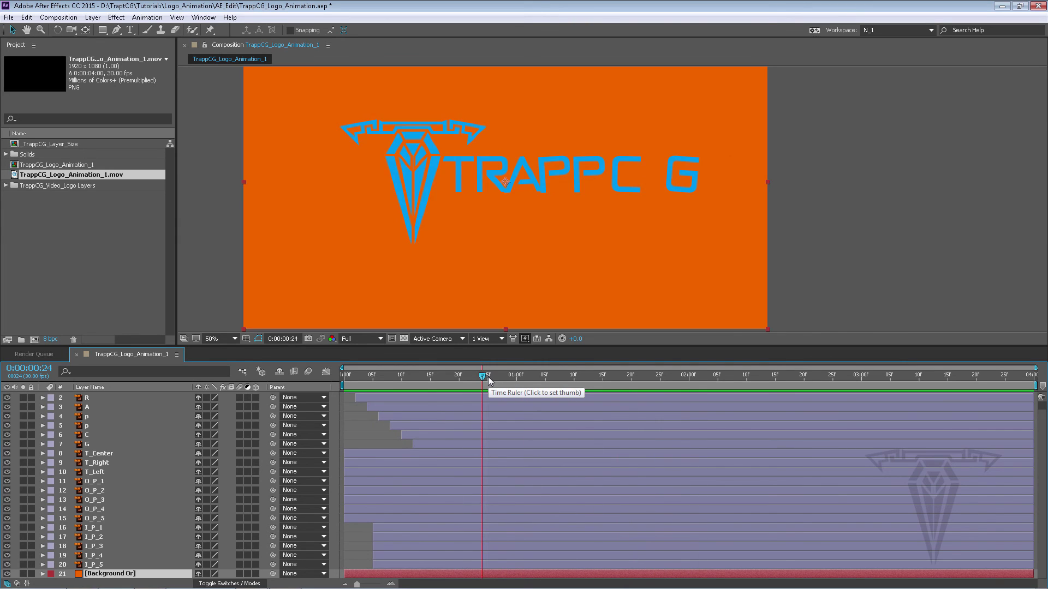
key("space")
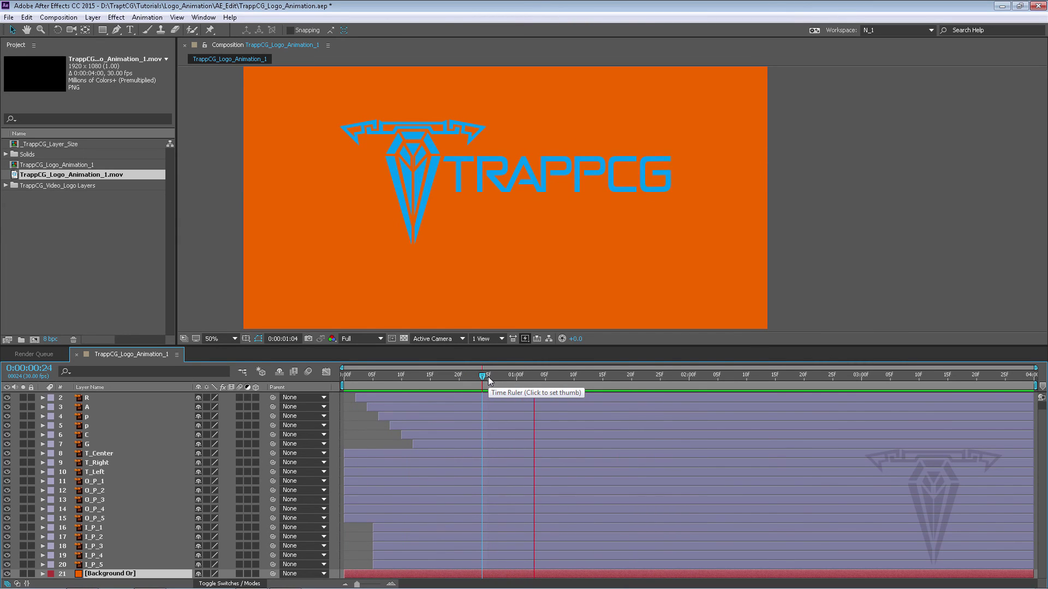
left_click(390, 374)
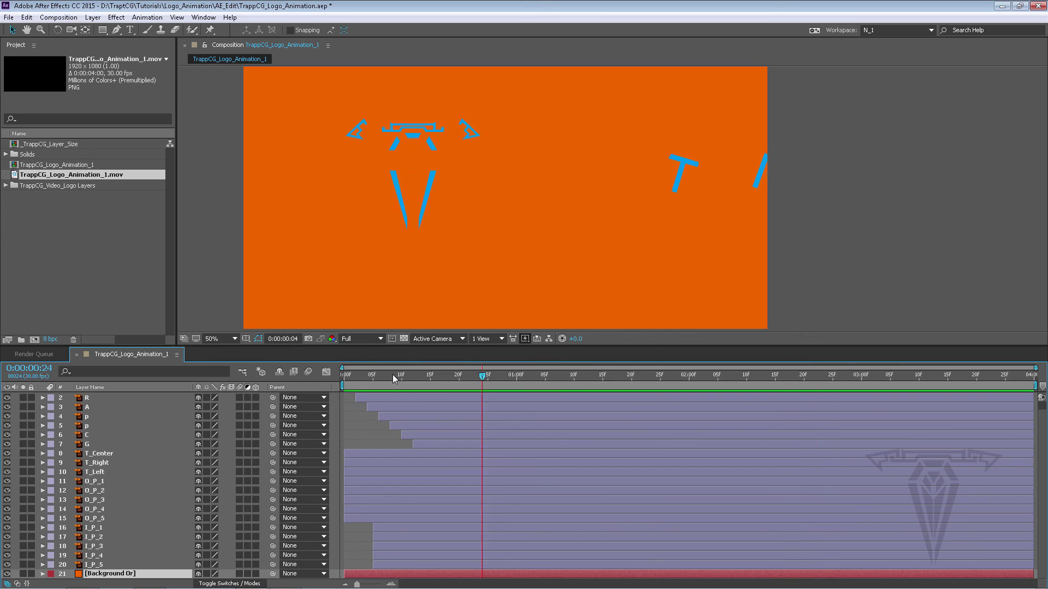
key("space")
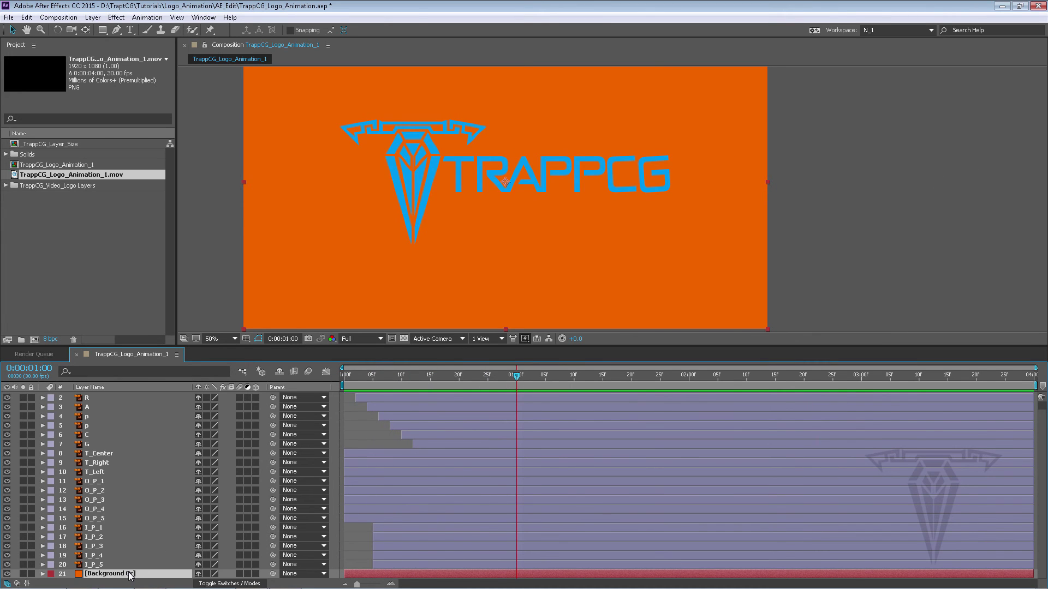
Step: Scrub the logo animation to frame 19, delete the Background Or layer, and save the project
left_click_drag(368, 372, 453, 374)
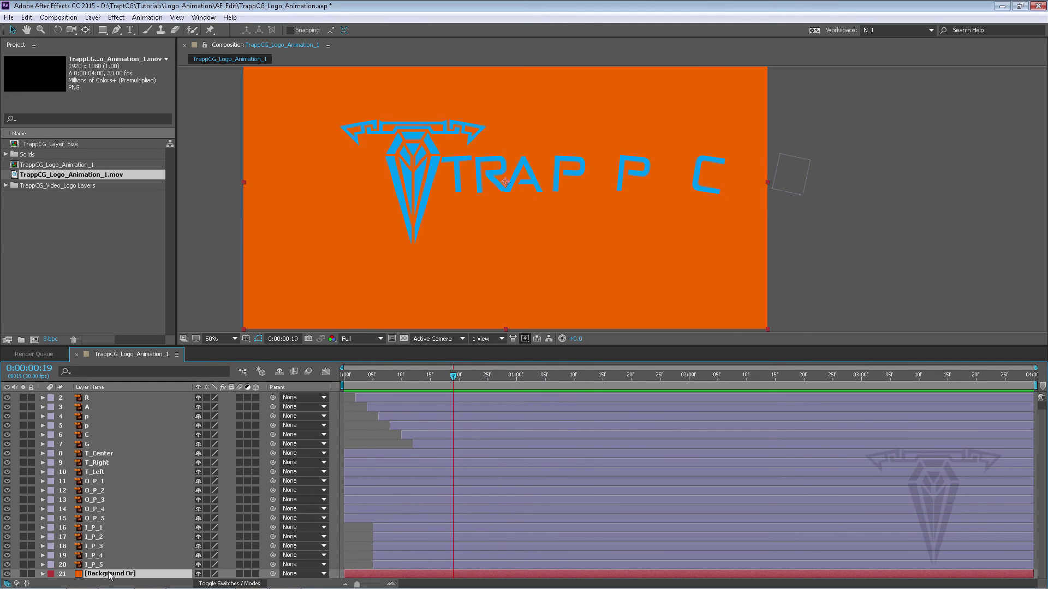
key("Delete")
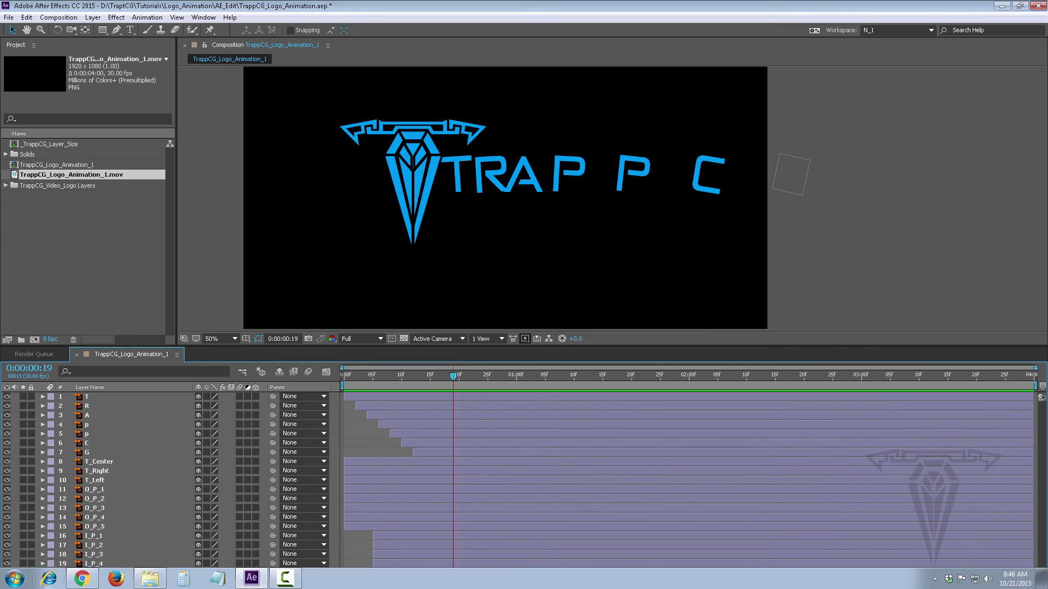
key("ctrl+s")
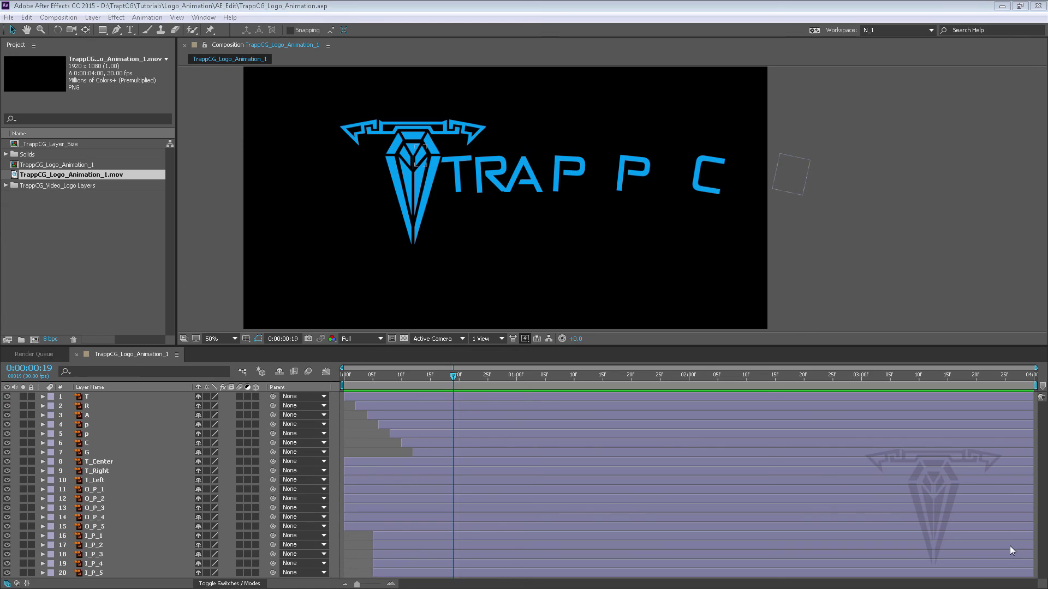